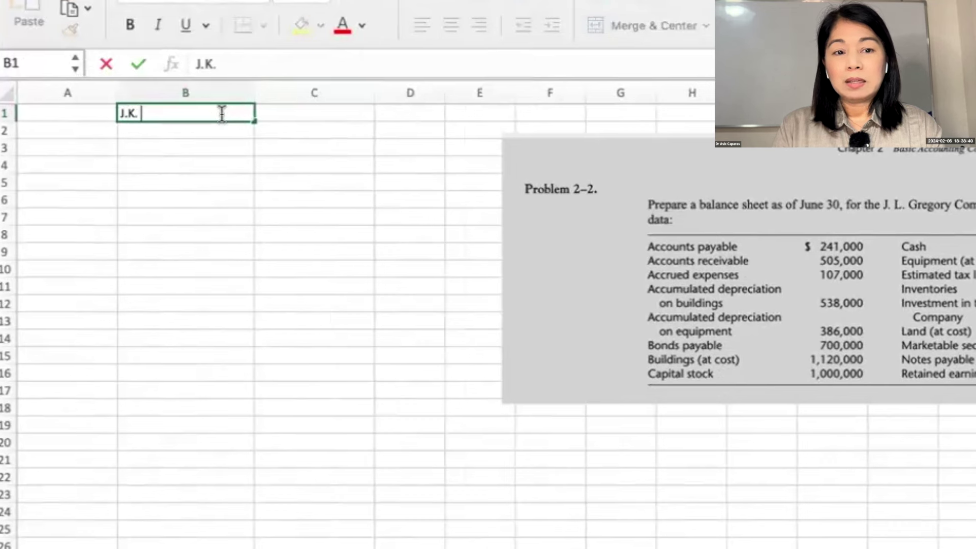
- Complete the company title in B1 as "J.L. Gregory Company"
type("Gregory")
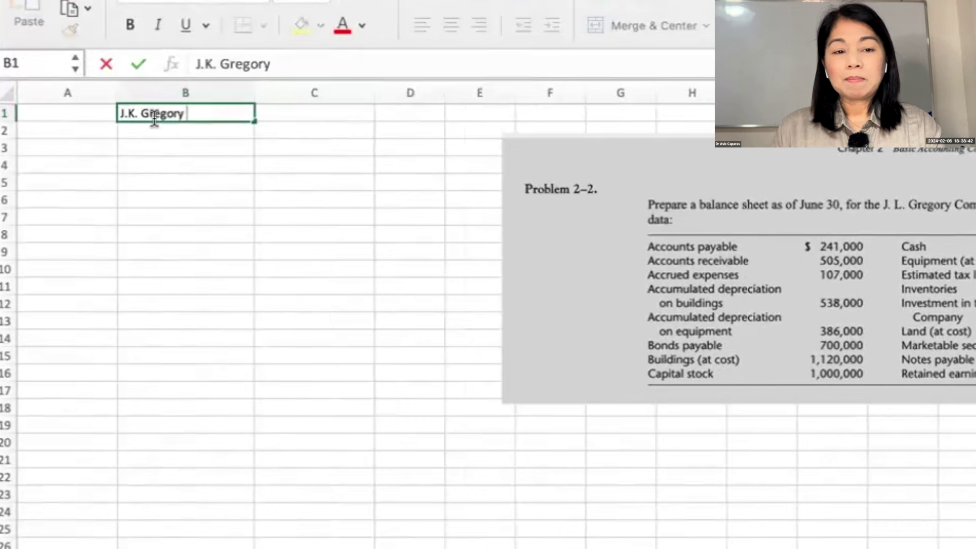
left_click(209, 63)
key("BackSpace")
type("L.")
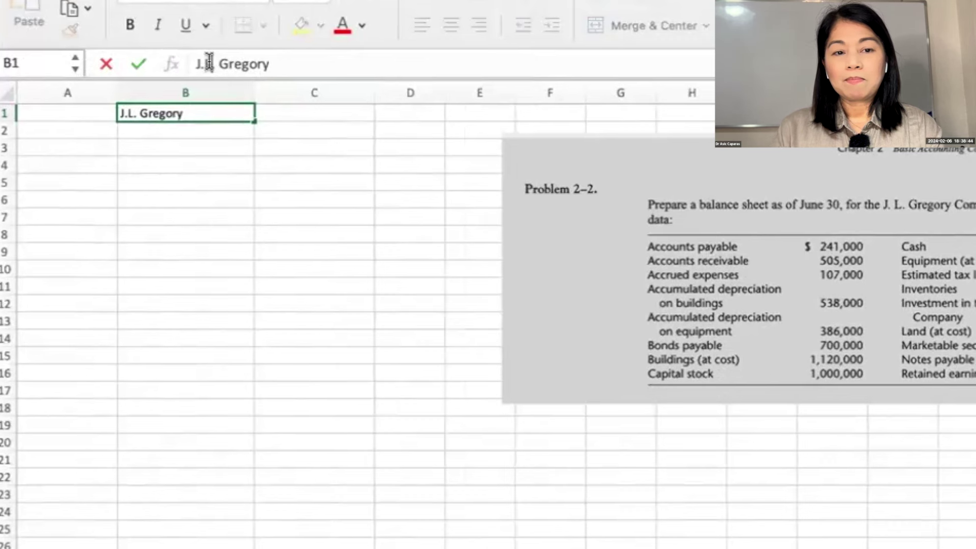
type(" Gregory Company")
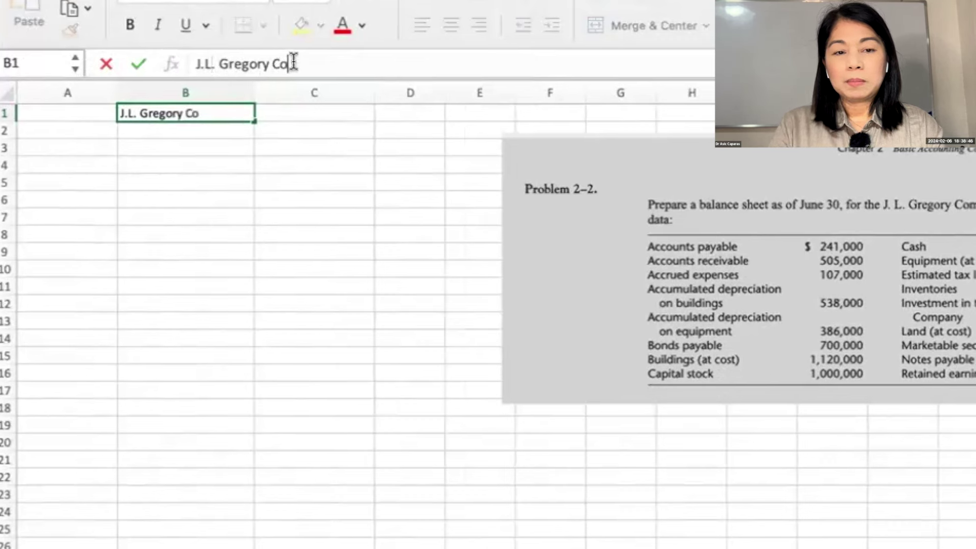
key("Return")
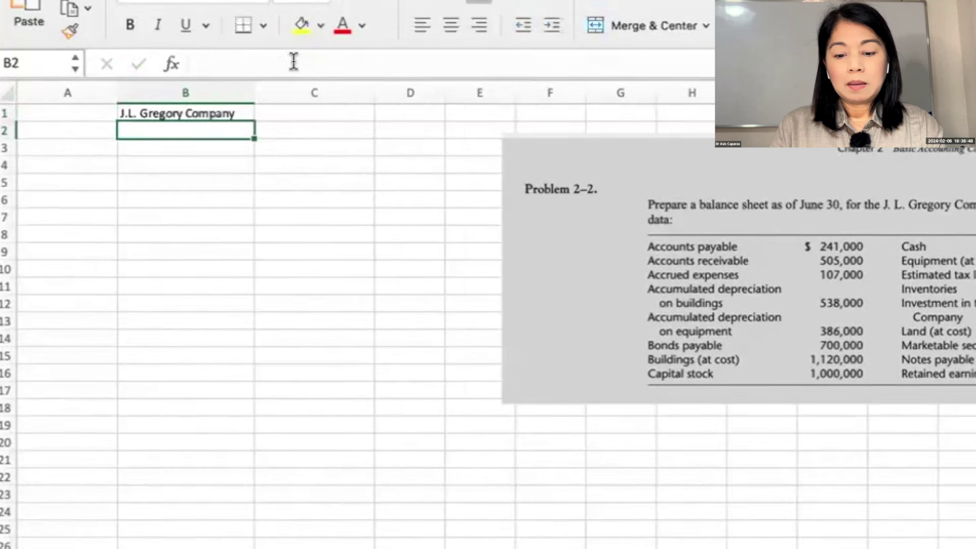
- Add the headings "Balance Sheet" in B2 and "June 30, 20xx" in B3 below the company title
type("Balance She")
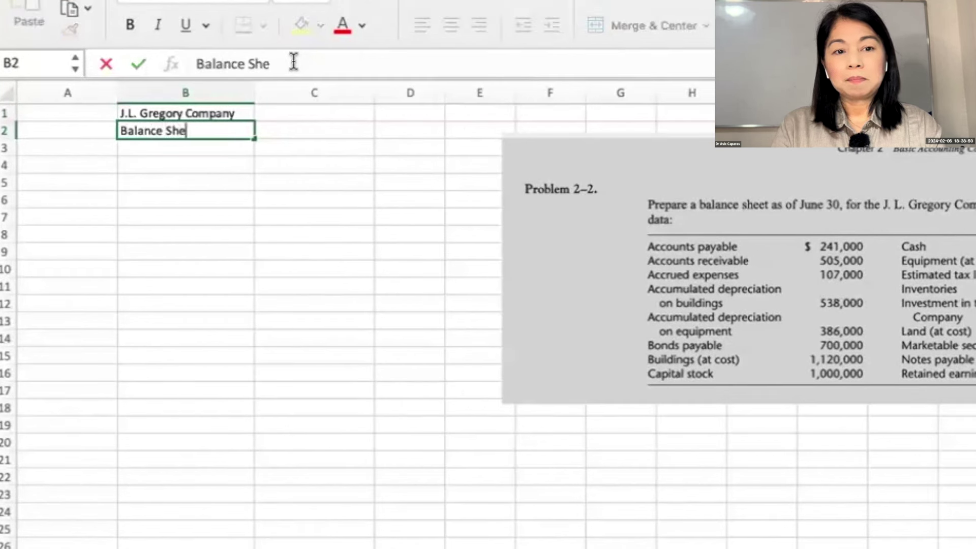
type("et")
key("Return")
type("June 30, 20xx")
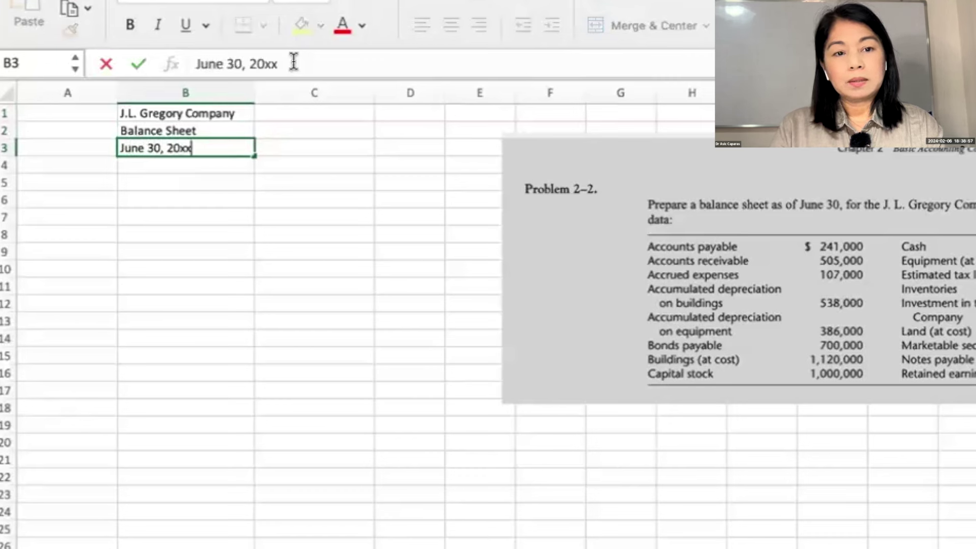
key("Return")
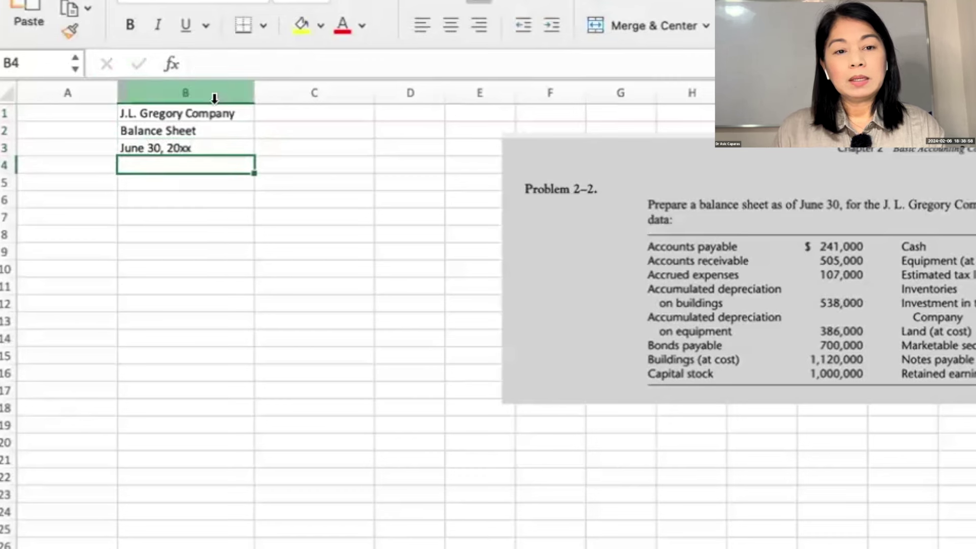
- Center the three heading lines in B1:B3 horizontally
left_click(184, 94)
left_click_drag(196, 112, 198, 148)
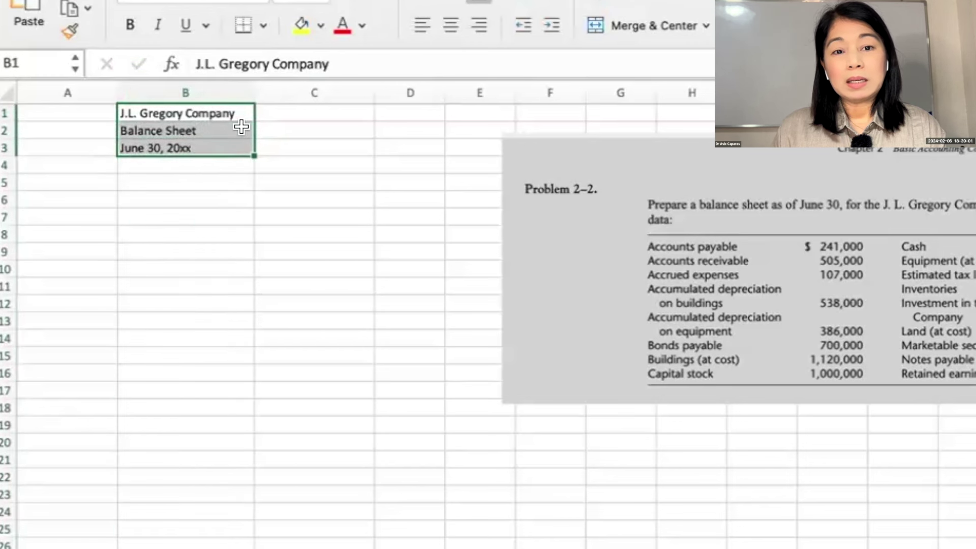
left_click(450, 25)
left_click(75, 185)
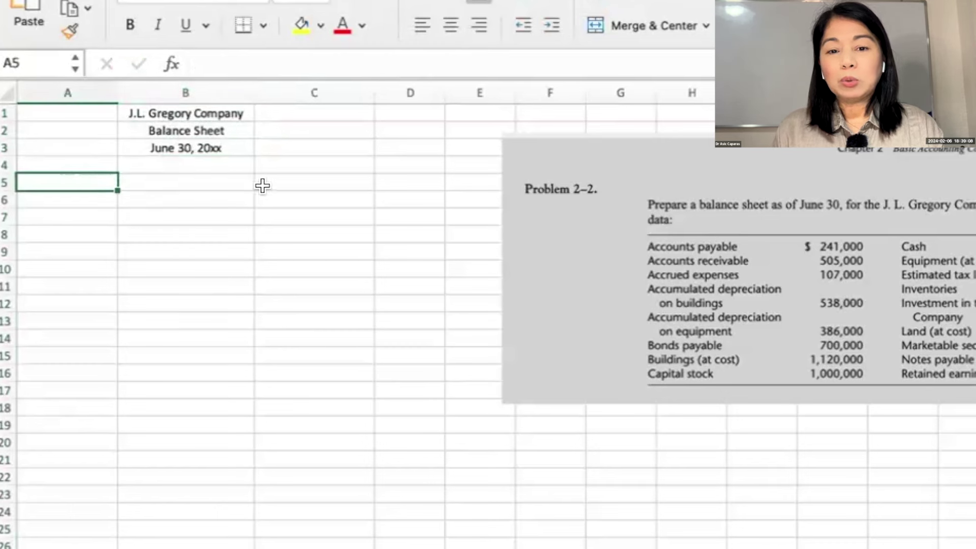
- Shift the Problem 2–2 picture slightly and paste the copied account data into column E starting at E23
left_click_drag(706, 246, 665, 246)
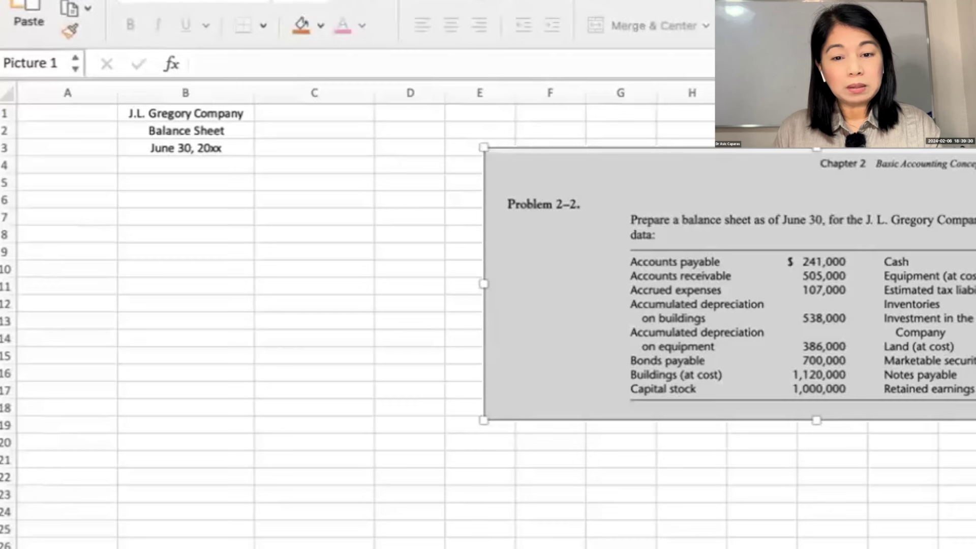
left_click(495, 489)
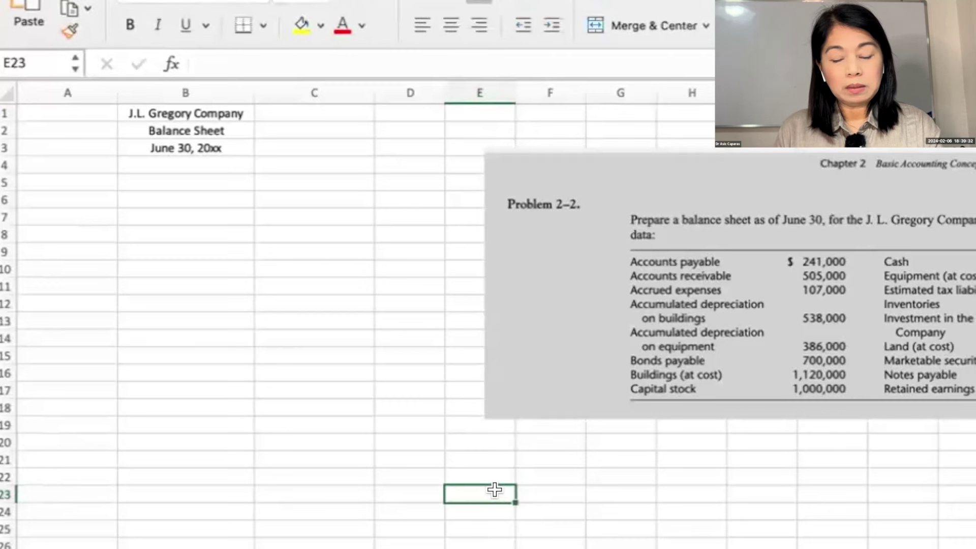
key("super+v")
left_click_drag(515, 96, 717, 98)
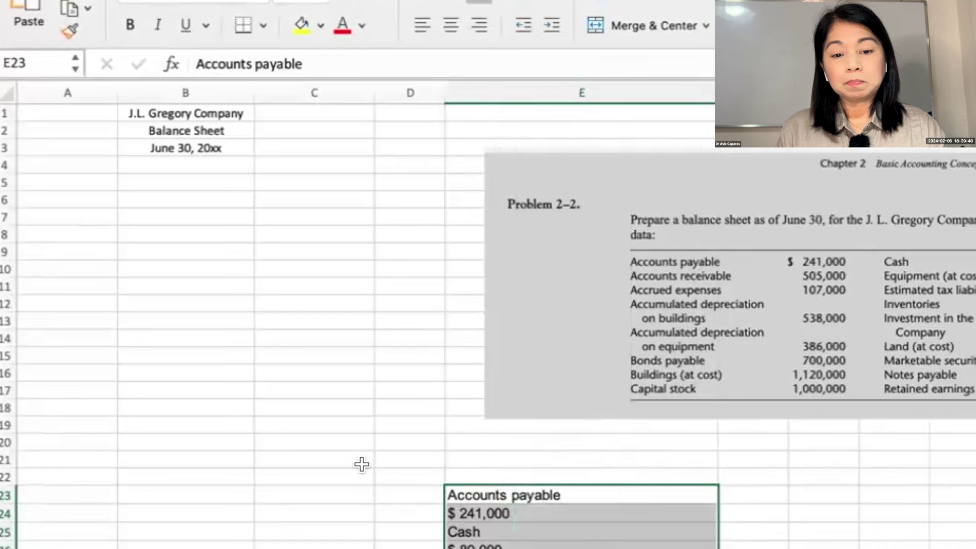
key("super+z")
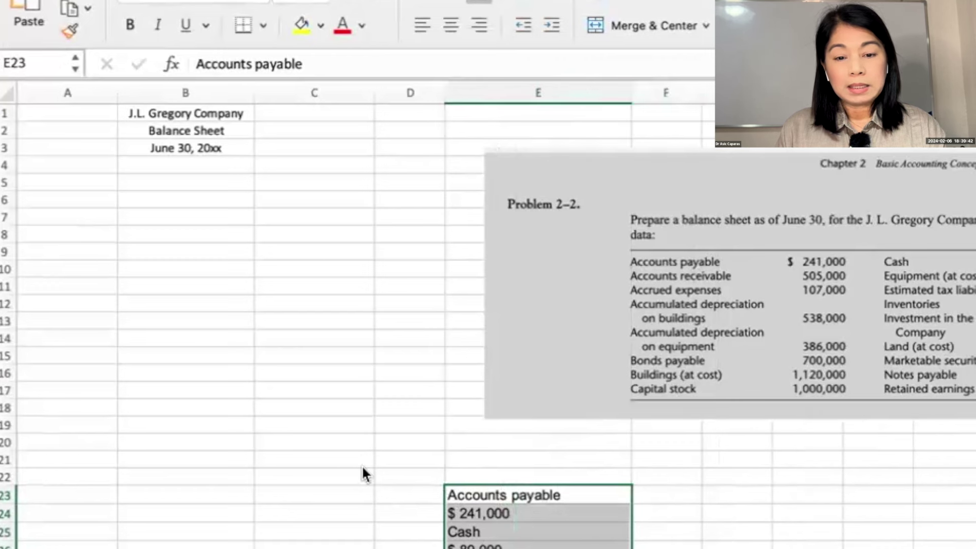
right_click(736, 497)
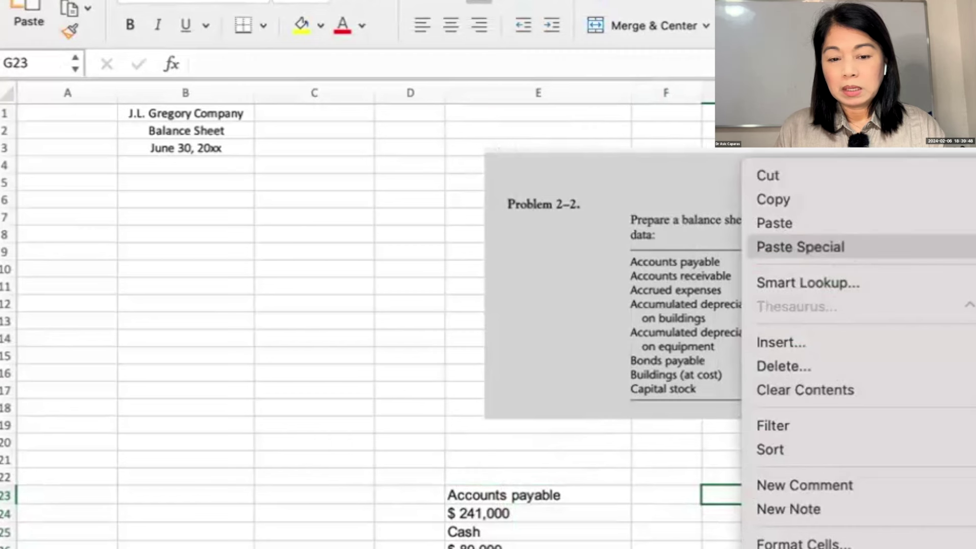
key("Escape")
left_click(731, 509)
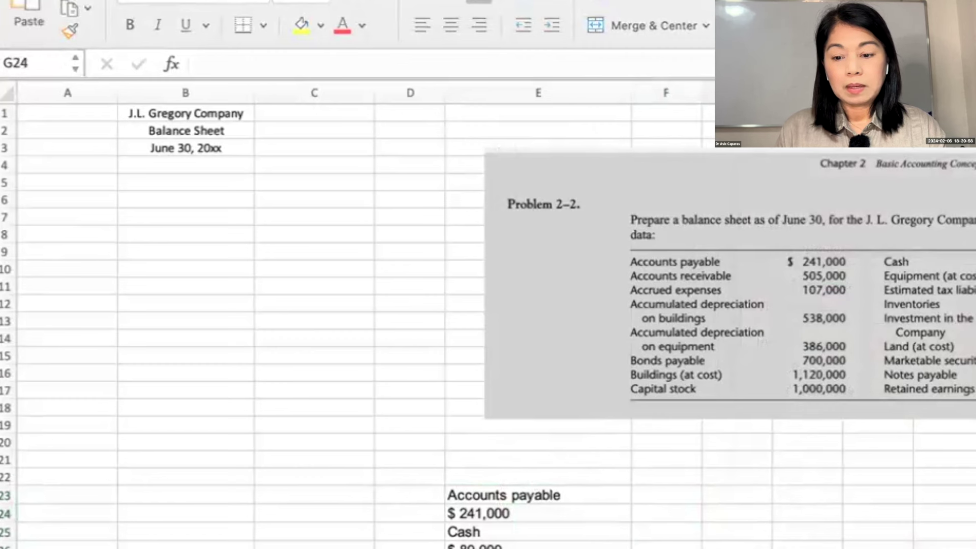
key("super+Tab")
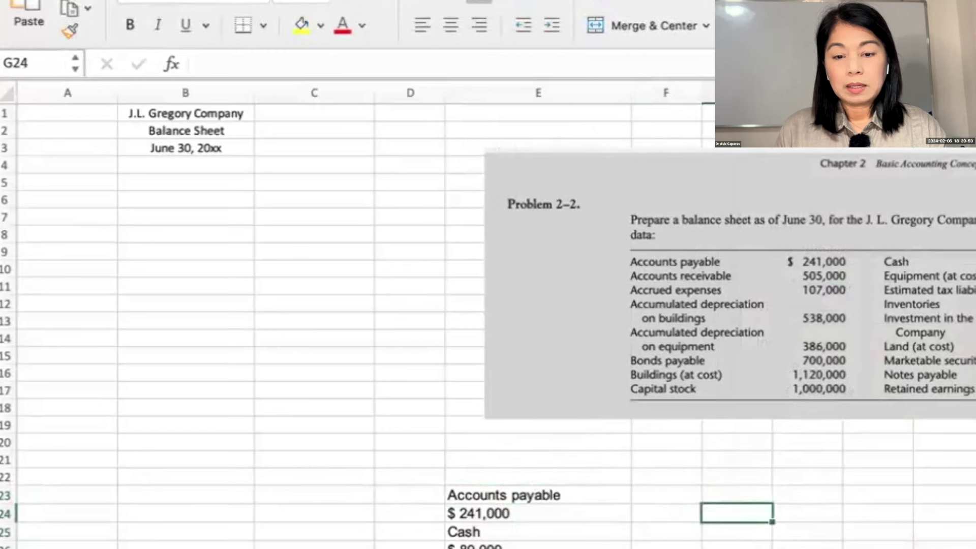
right_click(756, 513)
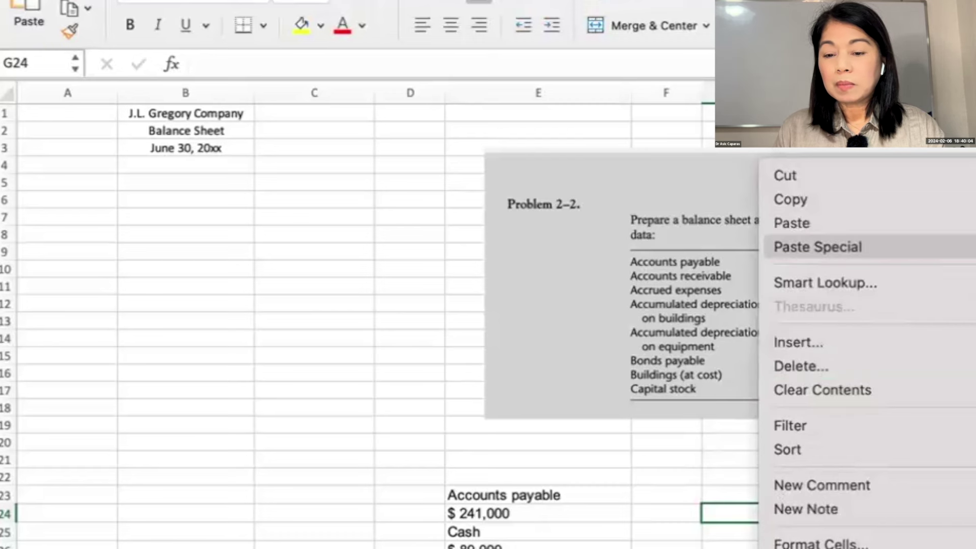
key("Escape")
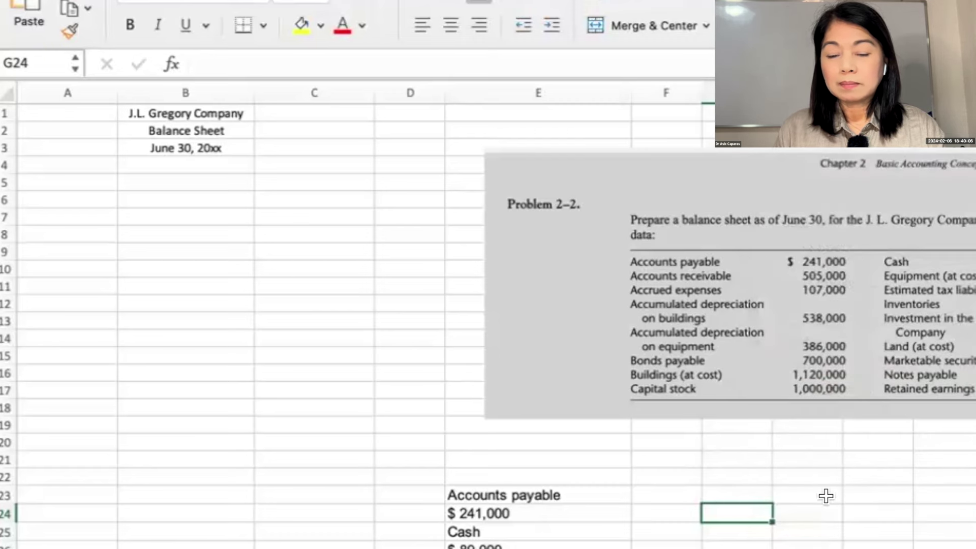
- Widen column D and move the Problem 2–2 picture down to start around row 5
left_click(583, 493)
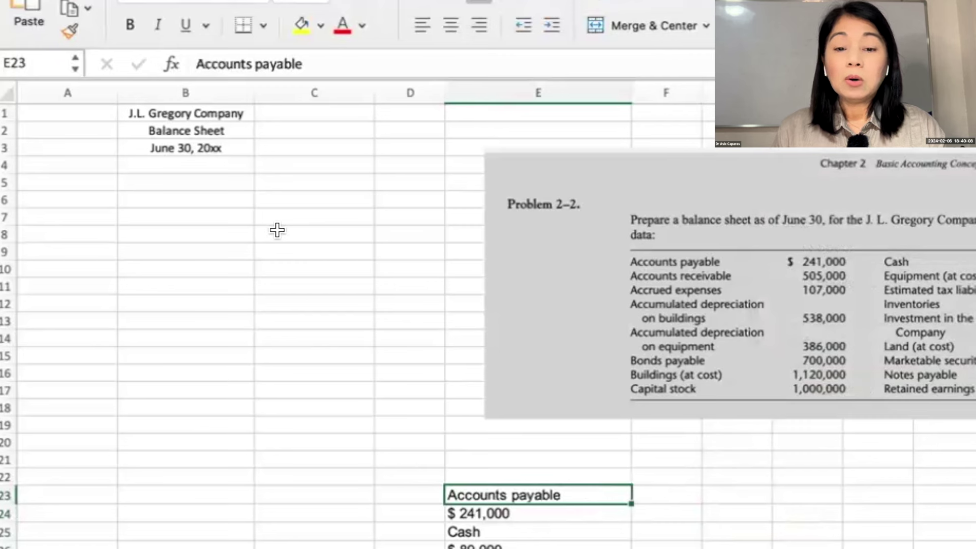
left_click_drag(444, 103, 475, 96)
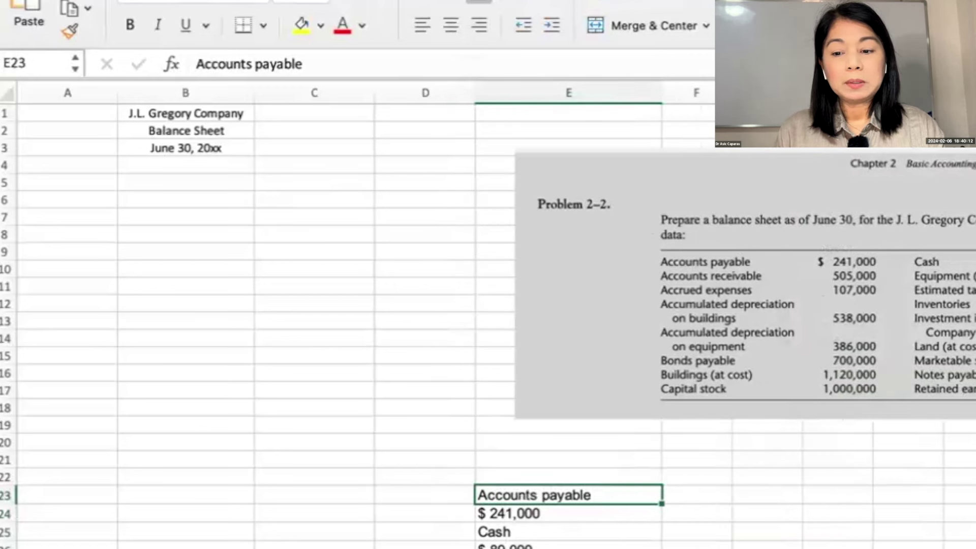
scroll(488, 315, "up", 1)
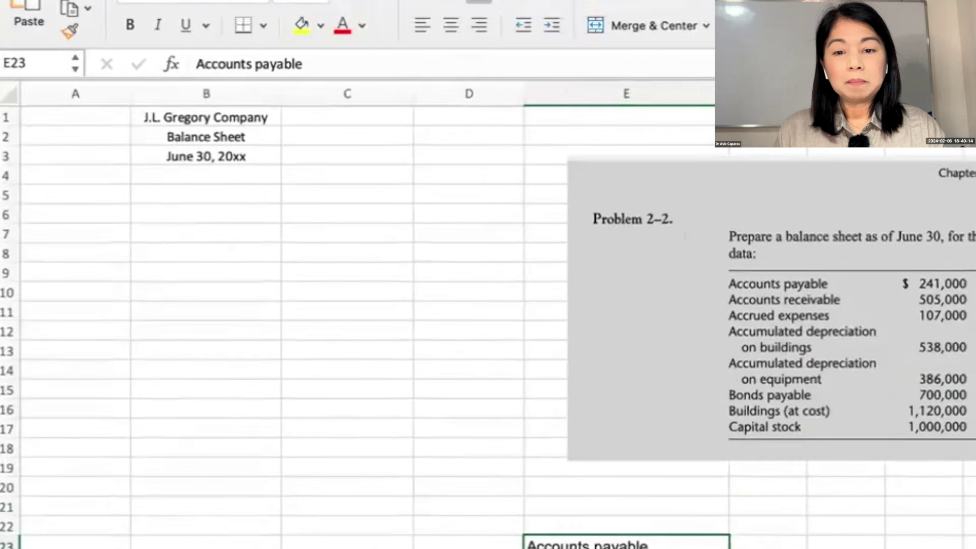
left_click(855, 427)
mouse_move(856, 426)
left_mouse_down()
mouse_move(850, 445)
mouse_move(854, 428)
left_mouse_up()
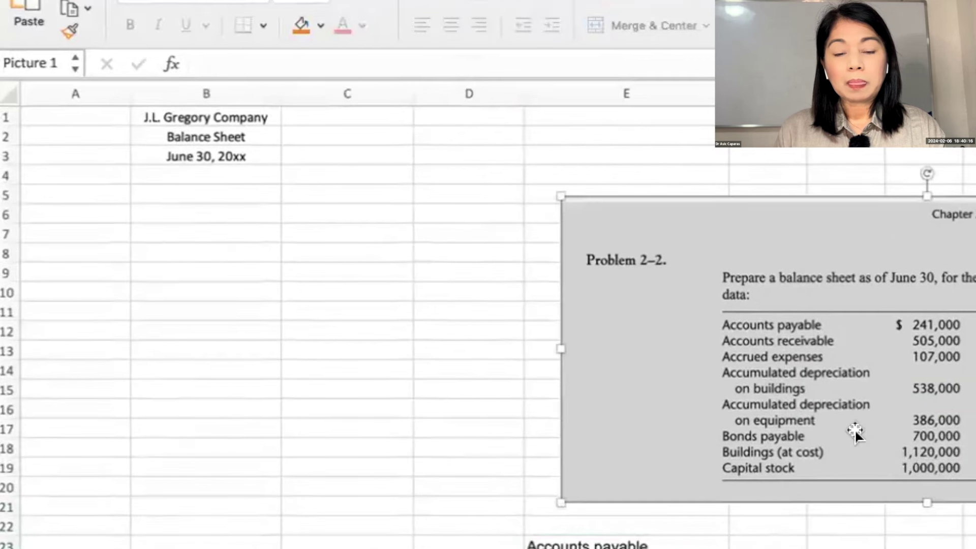
left_click(330, 196)
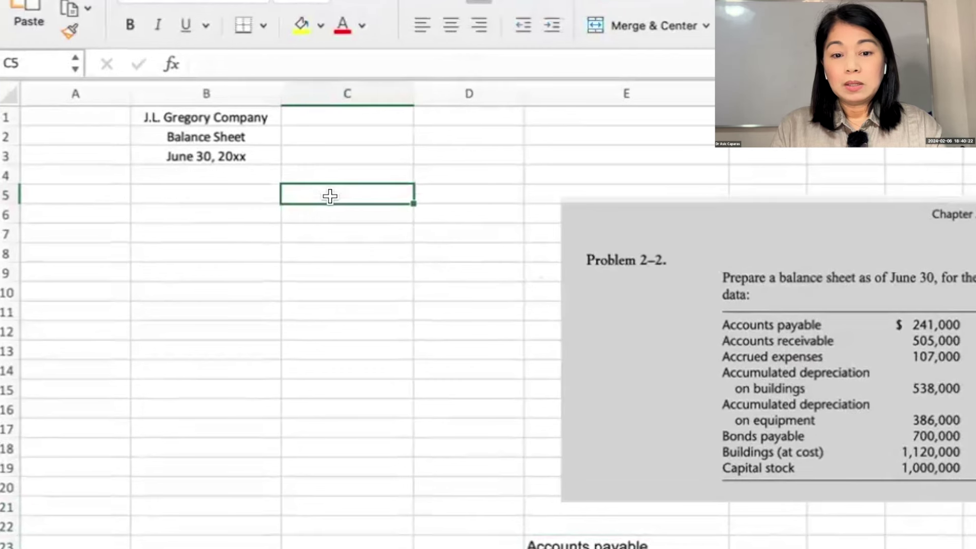
- Move the Accounts payable label from E23 to C6 and enter its amount, 241000, in D6
left_click(557, 535)
left_click_drag(556, 531, 345, 222)
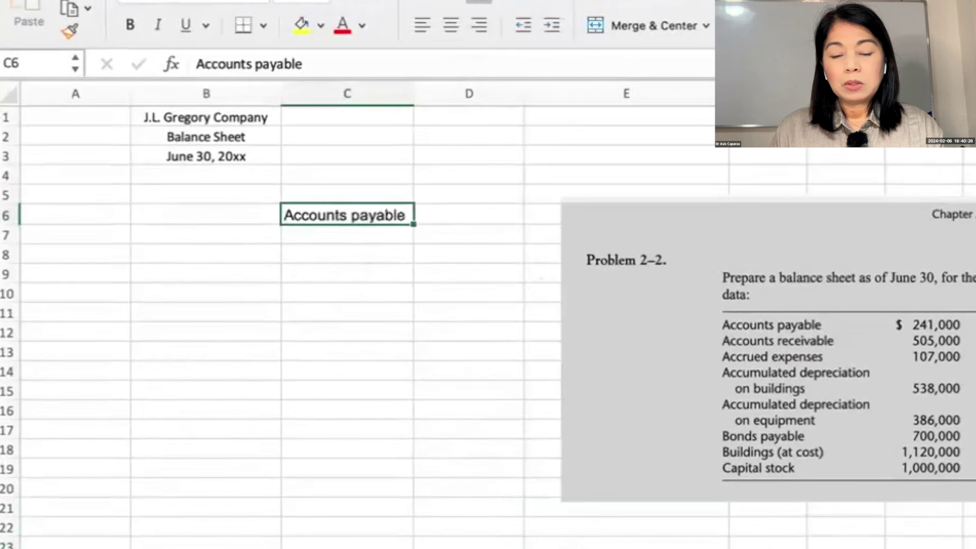
left_click(587, 546)
mouse_move(587, 545)
left_mouse_down()
mouse_move(531, 442)
mouse_move(585, 543)
left_mouse_up()
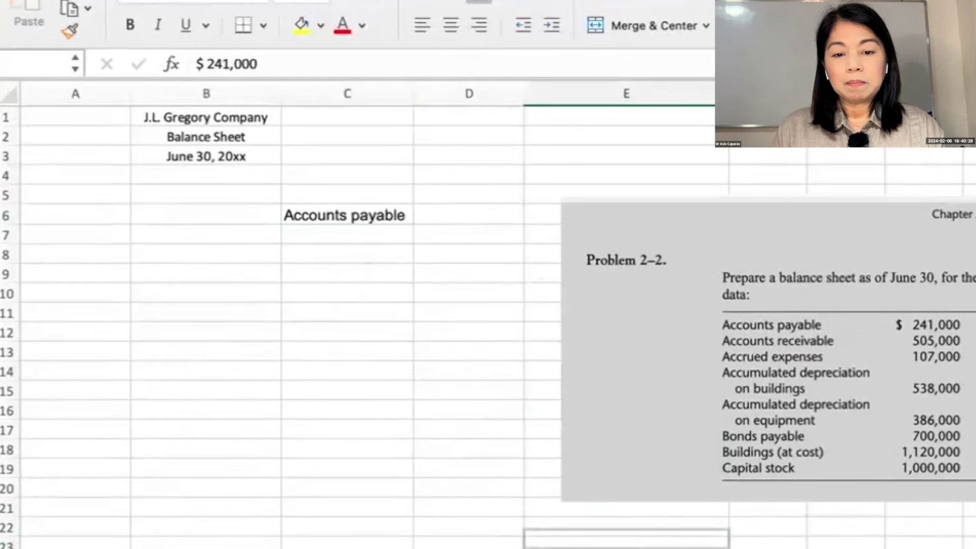
left_click(488, 222)
type("241")
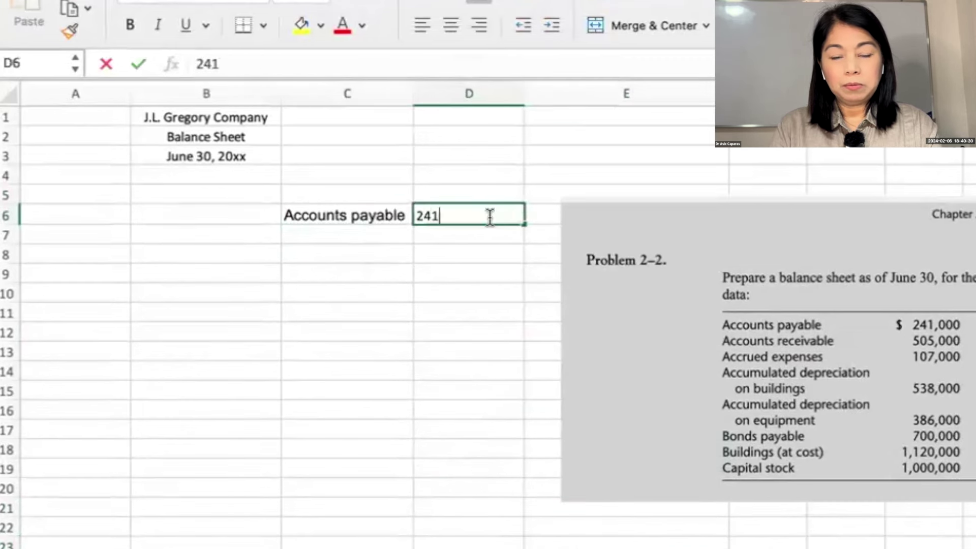
type("000\\")
key("Return")
left_click(488, 217)
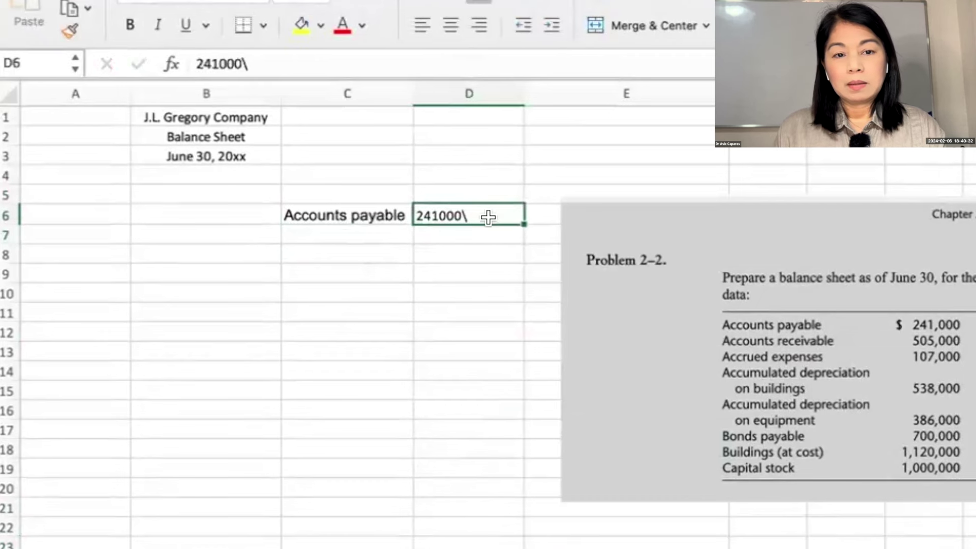
left_click(403, 62)
key("BackSpace")
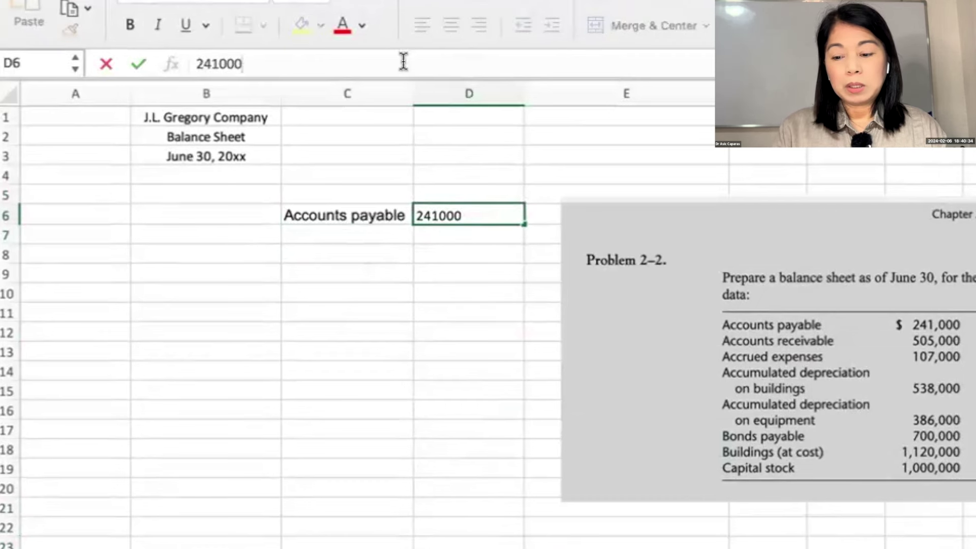
key("Return")
- Enter the label "Cash" in A6 with its amount, 89000, in B6
left_click(79, 211)
type("Cash")
key("Return")
type("\\")
left_click(80, 210)
key("Tab")
type("89000")
key("Return")
type("\\")
key("Escape")
- Add an accounts receivable label in A7 below Cash and widen column A to fit it
left_click(58, 240)
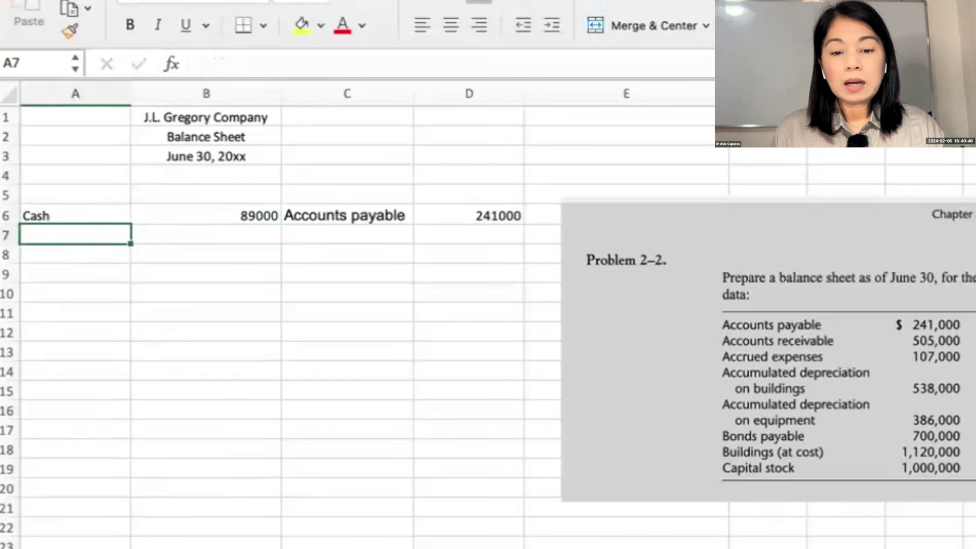
type("A")
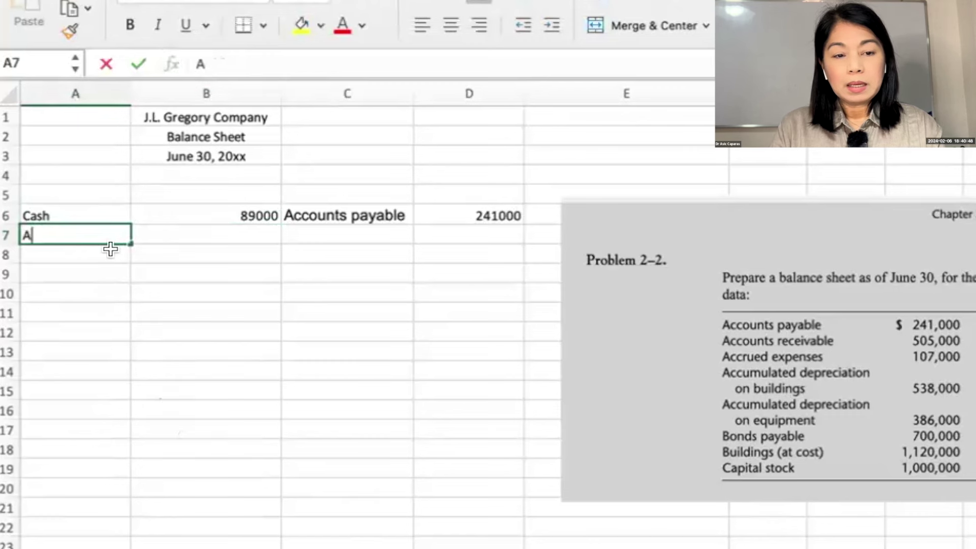
type("ccounts Re")
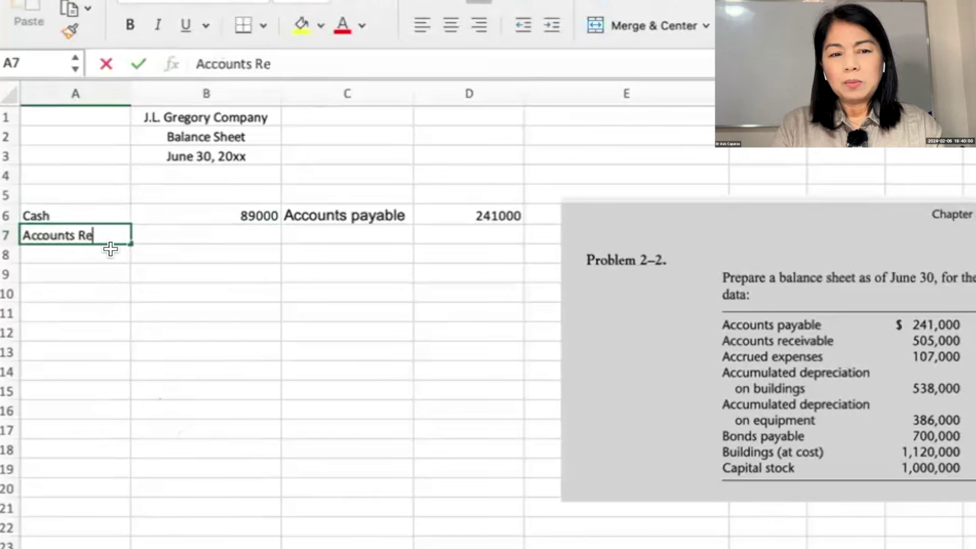
type("ceivalbe")
key("Return")
left_click_drag(129, 90, 148, 96)
- Correct the spelling of the label in A7 to "Accounts Receivable"
left_click(135, 231)
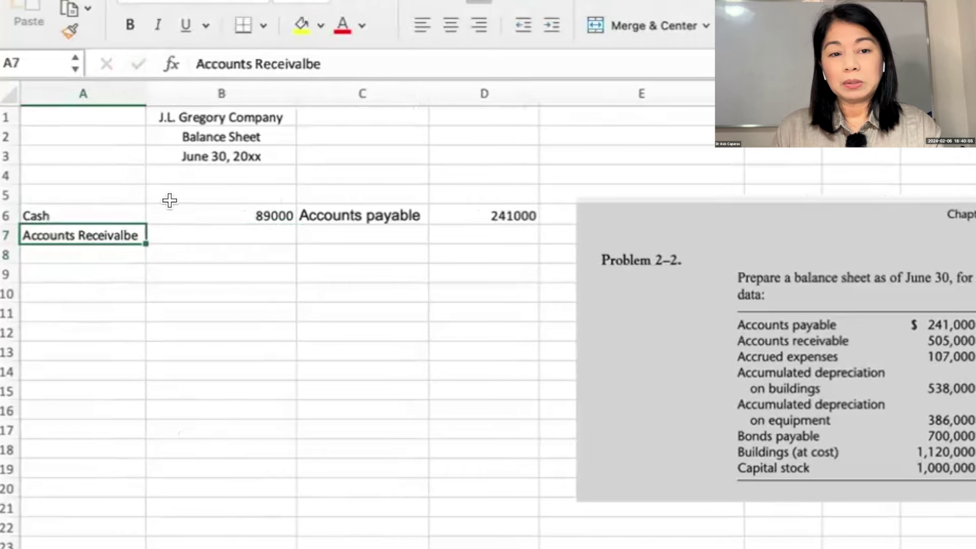
left_click(344, 67)
key("BackSpace")
key("BackSpace")
key("BackSpace")
type("ble")
key("Return")
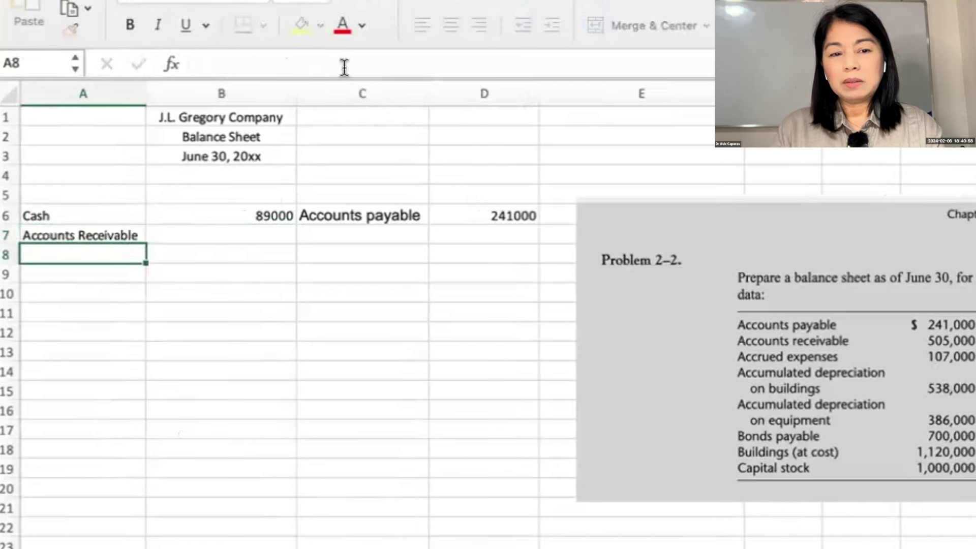
- Enter the accounts receivable amount, 505000, in B7
left_click(250, 231)
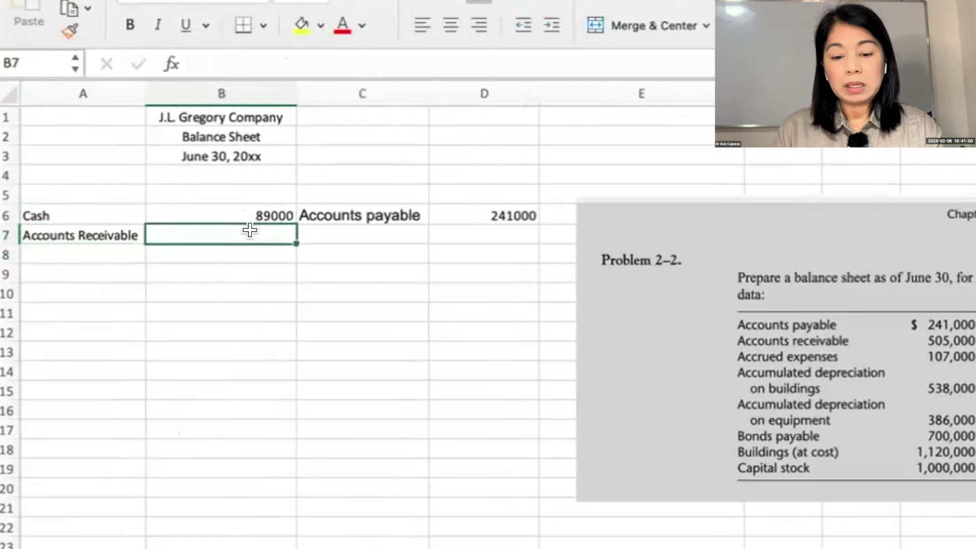
type("50500")
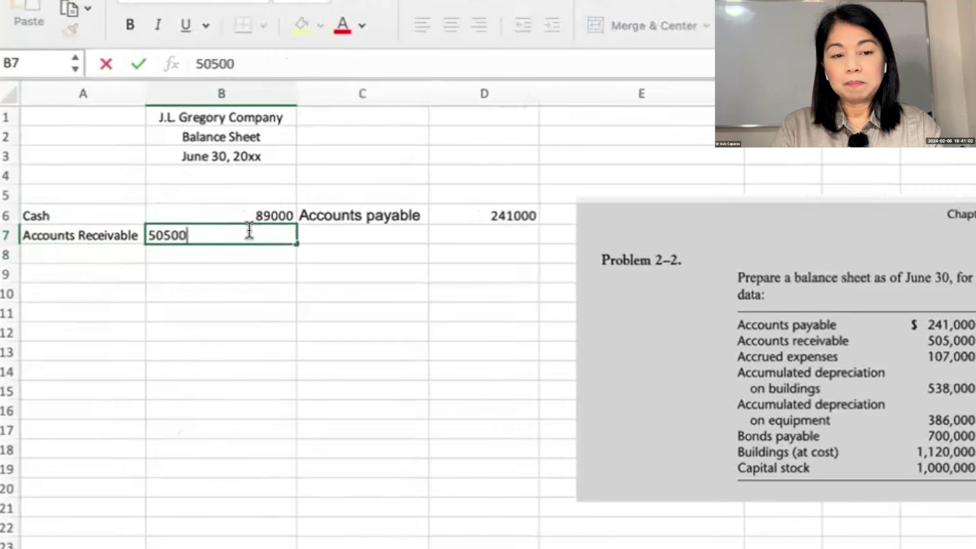
type("0")
key("Return")
- Add the label "Equipment" in A9, leaving row 8 blank below Accounts Receivable
left_click(89, 253)
left_click(89, 273)
type("Equipment")
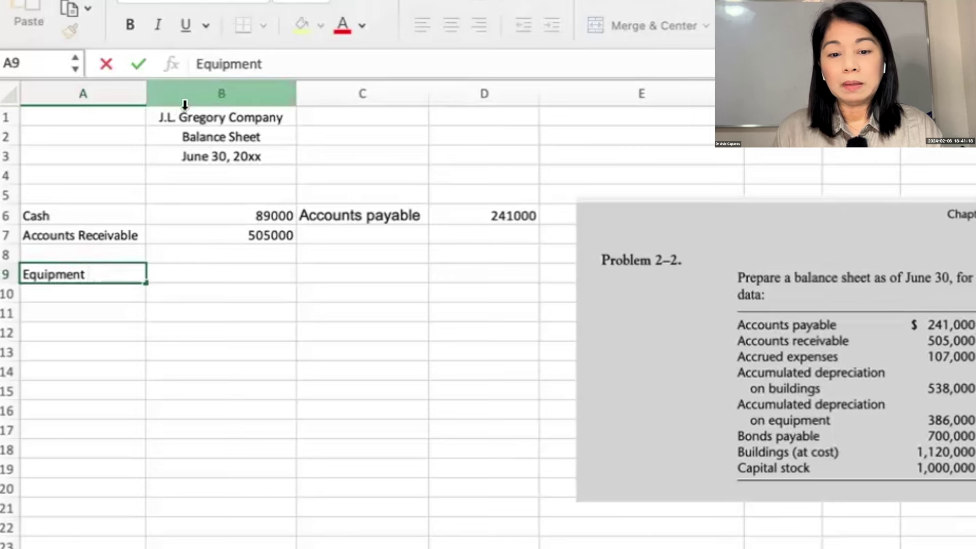
scroll(421, 470, "down", 5)
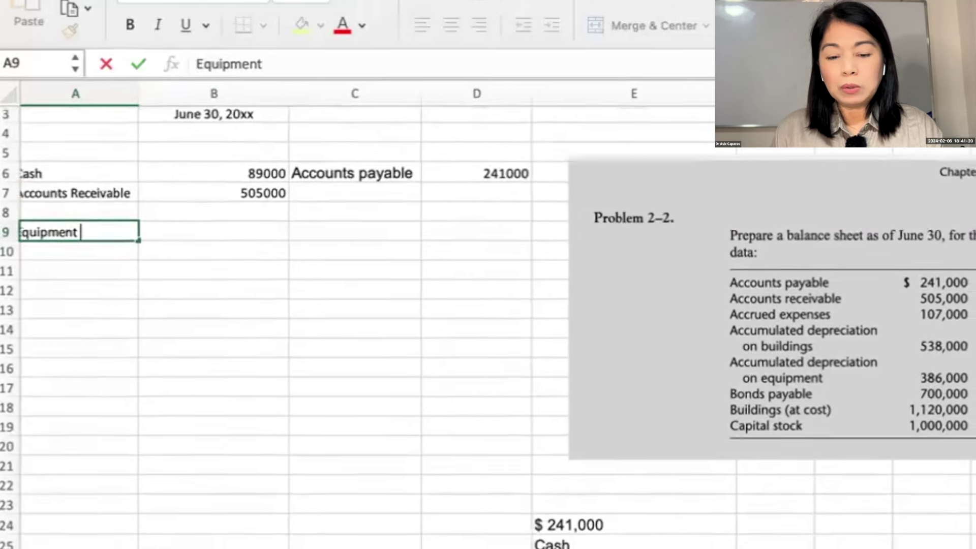
scroll(357, 405, "up", 5)
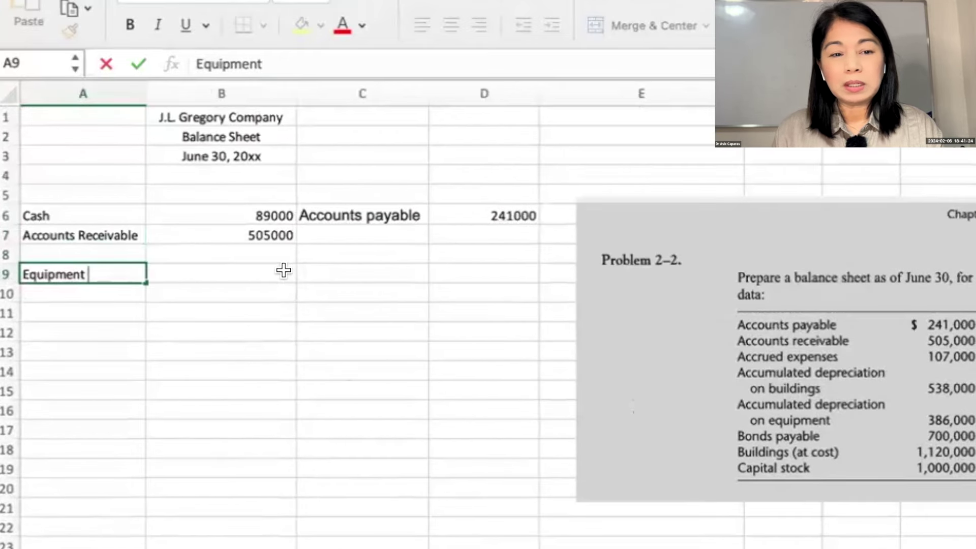
left_click(209, 272)
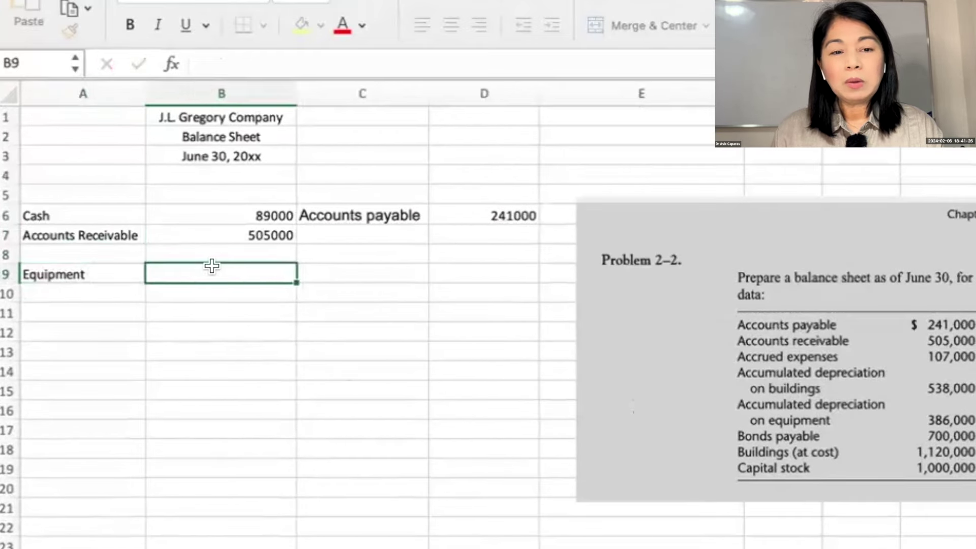
- Insert an empty column before column B and make it narrower
left_click(211, 94)
right_click(212, 100)
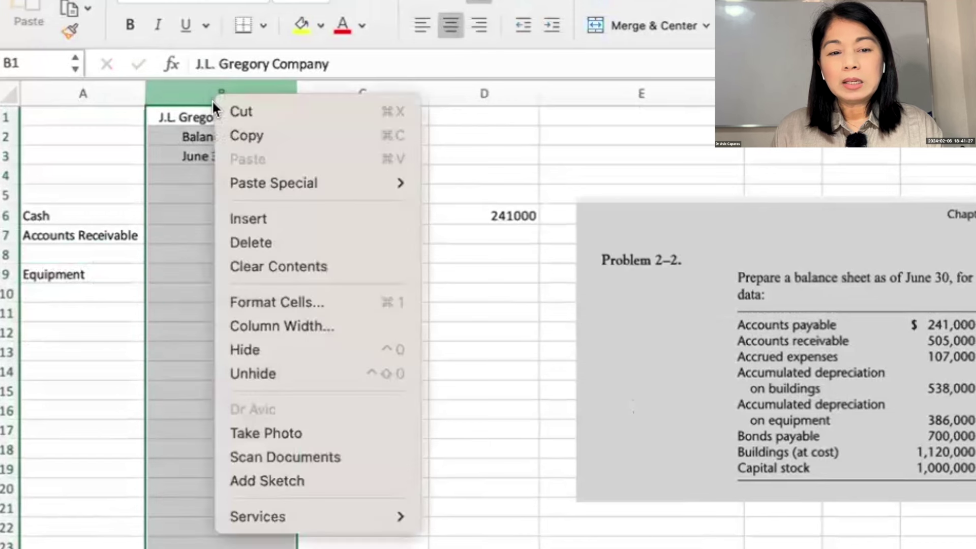
left_click(233, 219)
left_click_drag(271, 92, 228, 96)
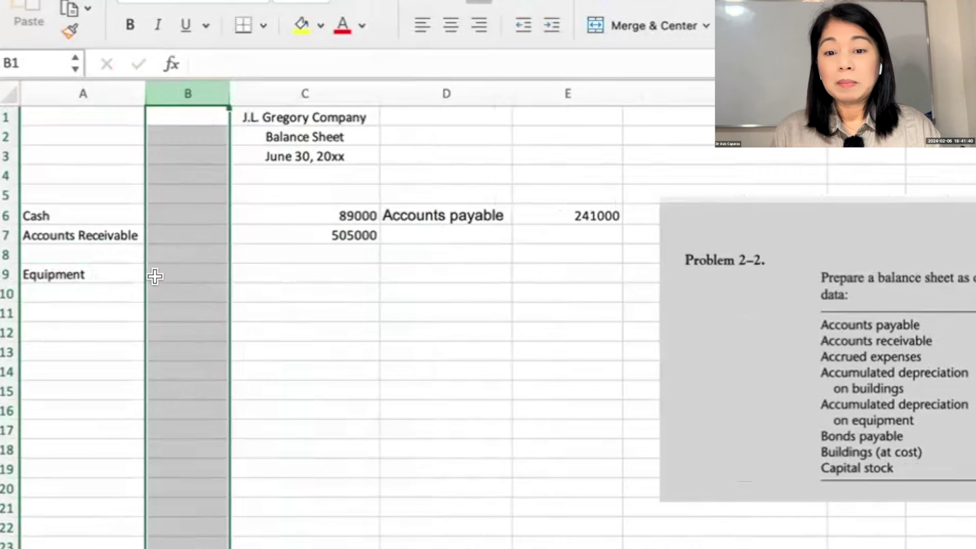
left_click(92, 314)
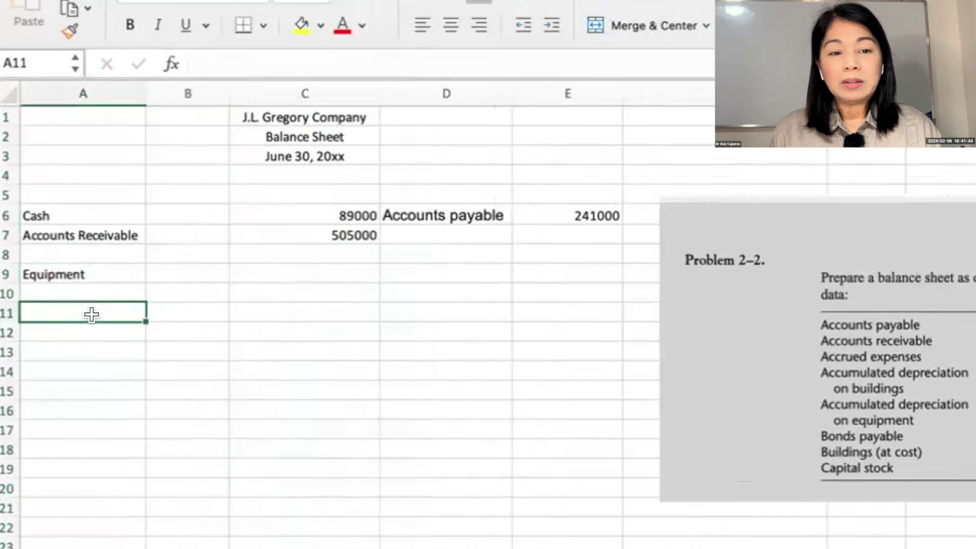
left_click(90, 271)
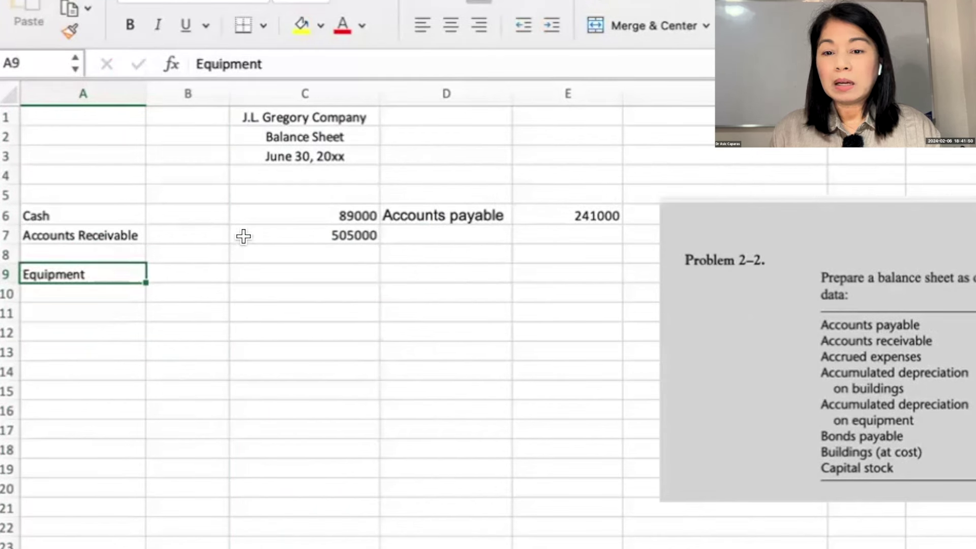
- Enter the label "Accrued Expenses" in D7 with its amount, 107000, in E7
left_click(408, 236)
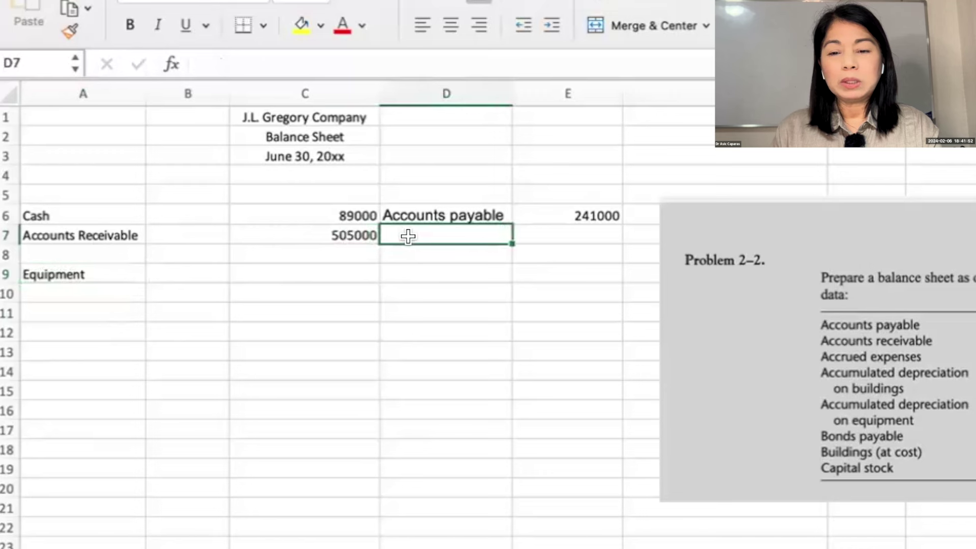
type("Accru")
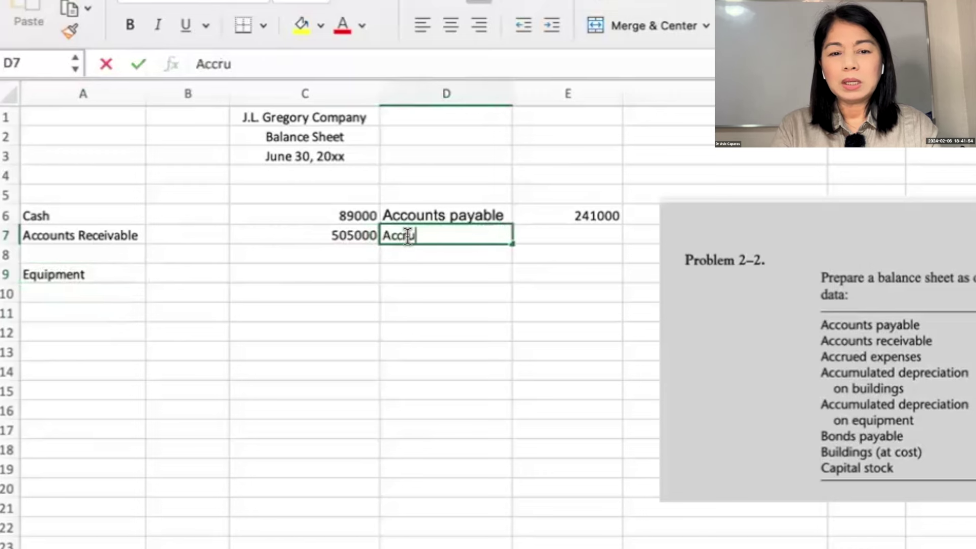
type("ed Expe")
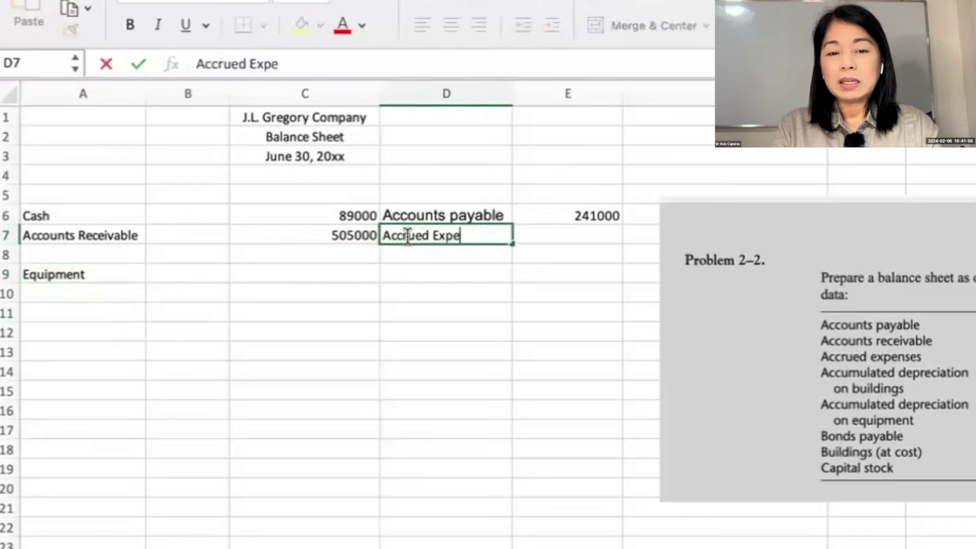
type("nses")
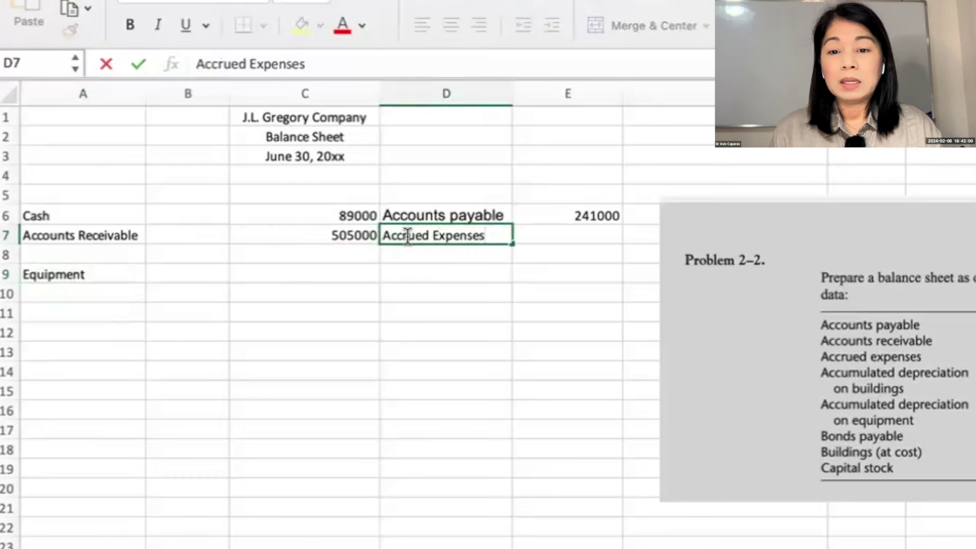
key("Tab")
type("10700")
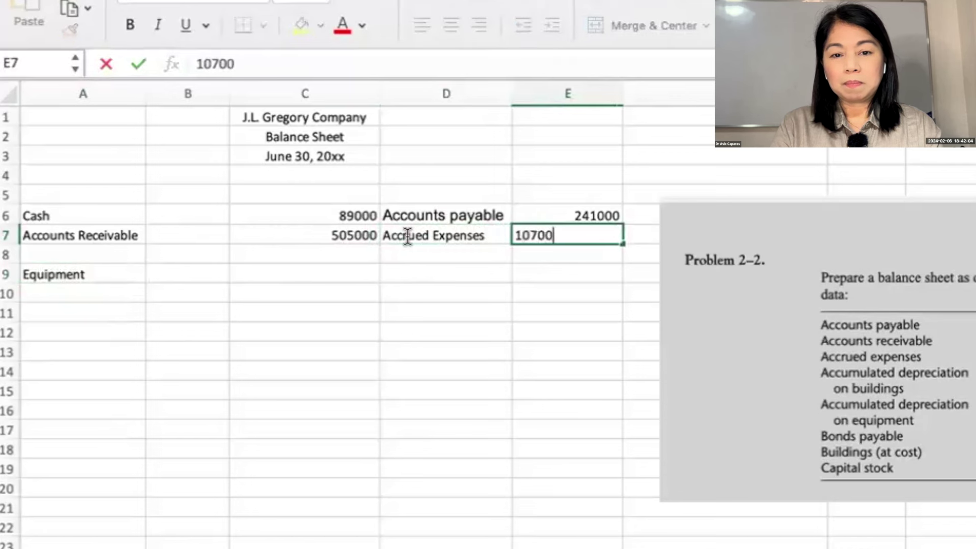
type("0")
key("Return")
- Delete the blank row 23 above the leftover account text
left_click(15, 542)
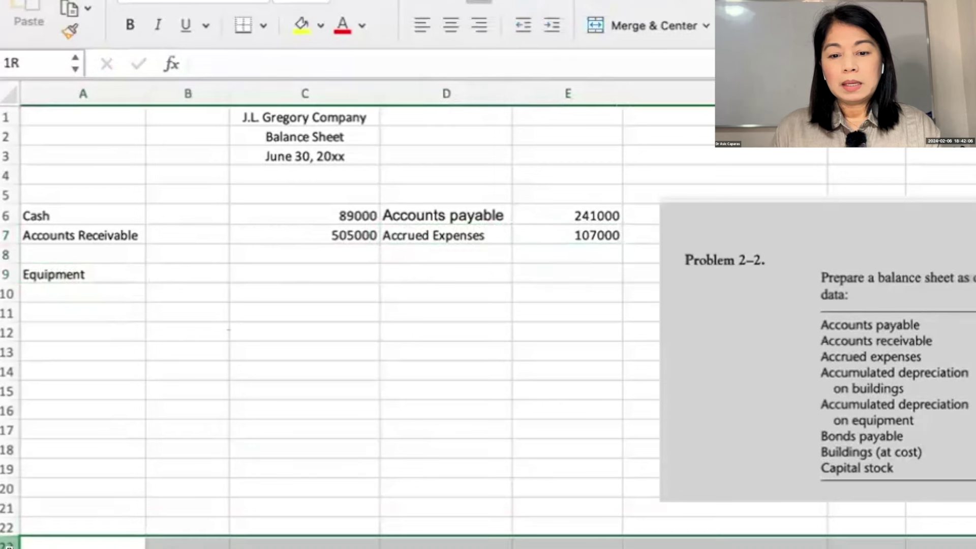
right_click(133, 542)
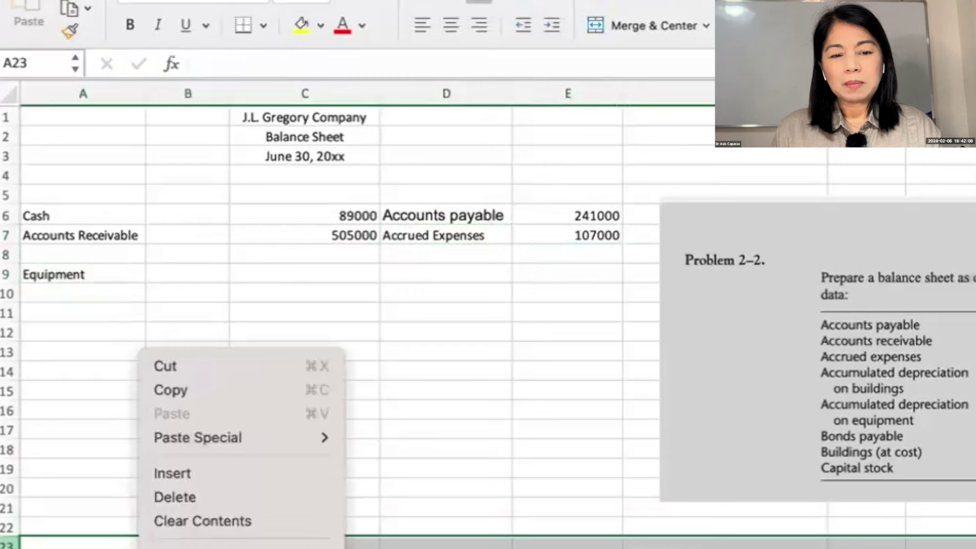
left_click(178, 497)
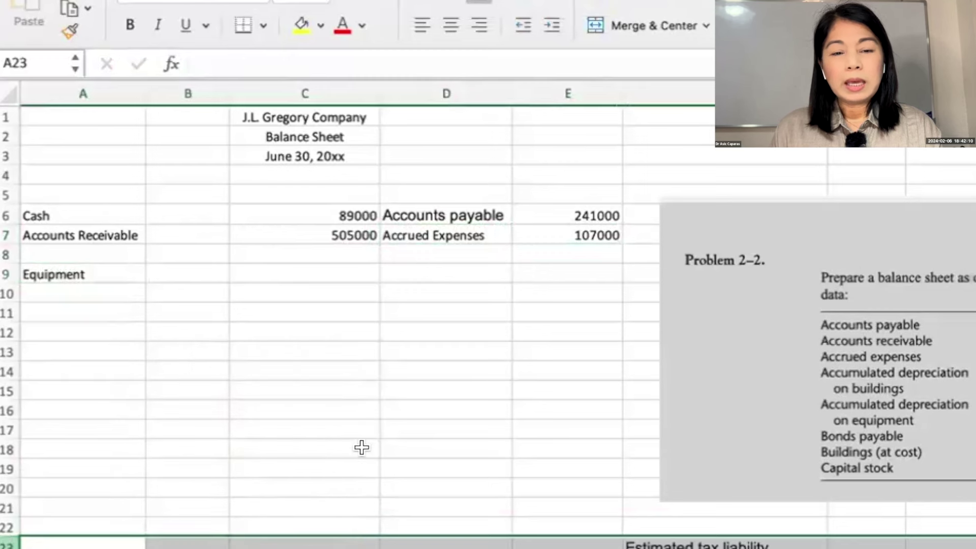
- Widen column D to give the liability labels more room
left_click(402, 259)
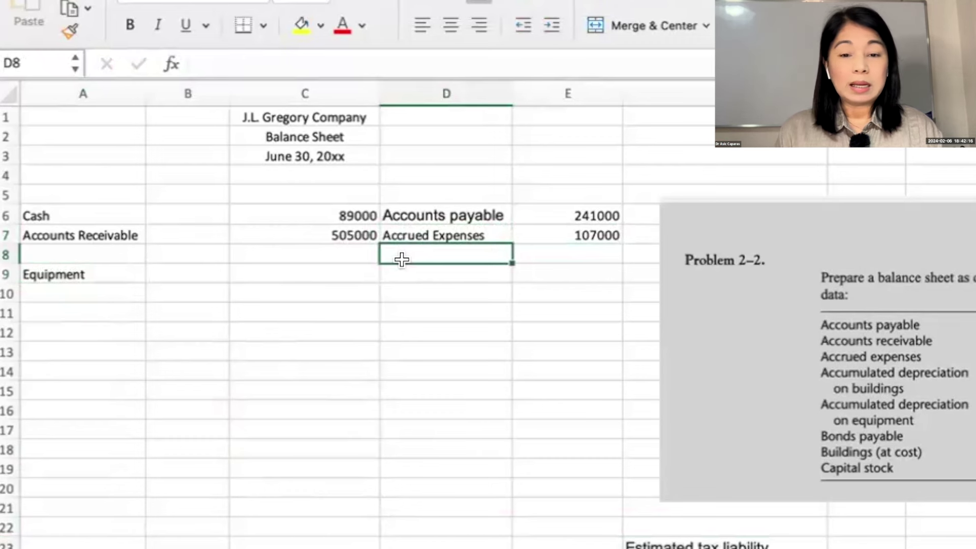
left_click_drag(511, 94, 548, 97)
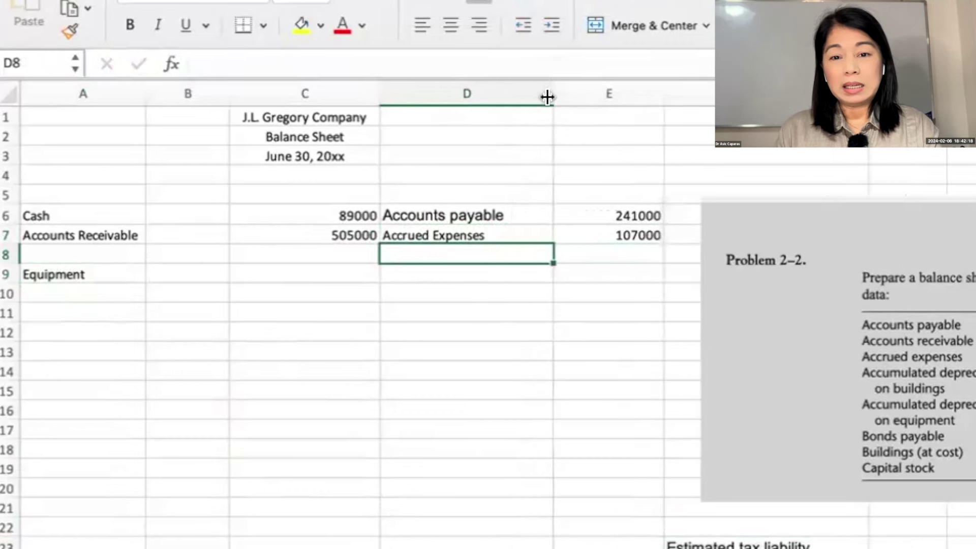
left_click(727, 201)
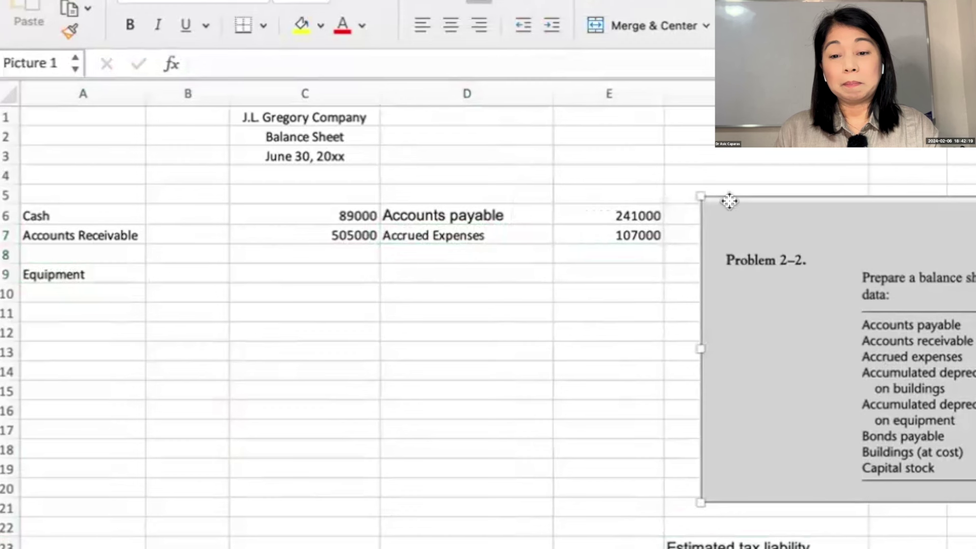
- Enter the label "Est. Tax Liability" in D8 with its amount, 125000, in E8
left_click(501, 253)
type("Est. L")
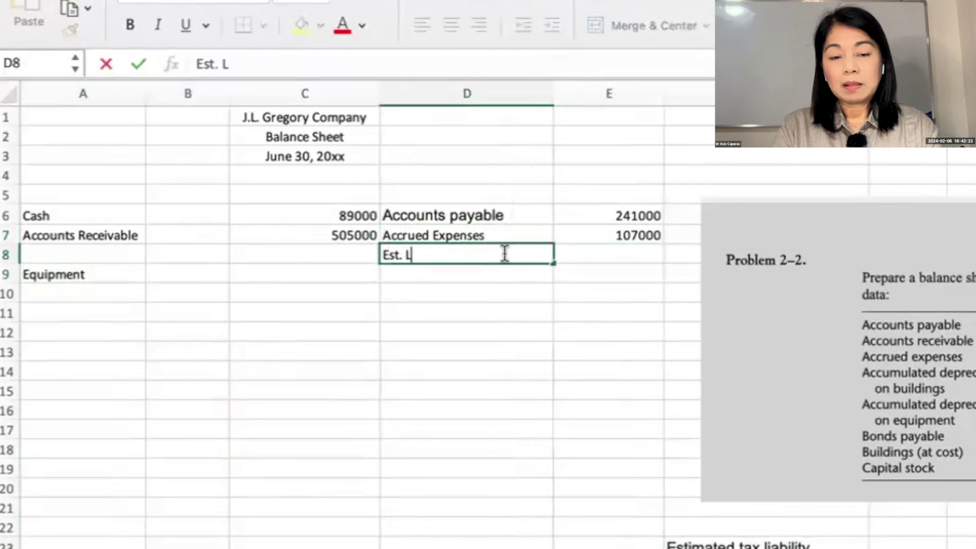
key("BackSpace")
type("Tax L")
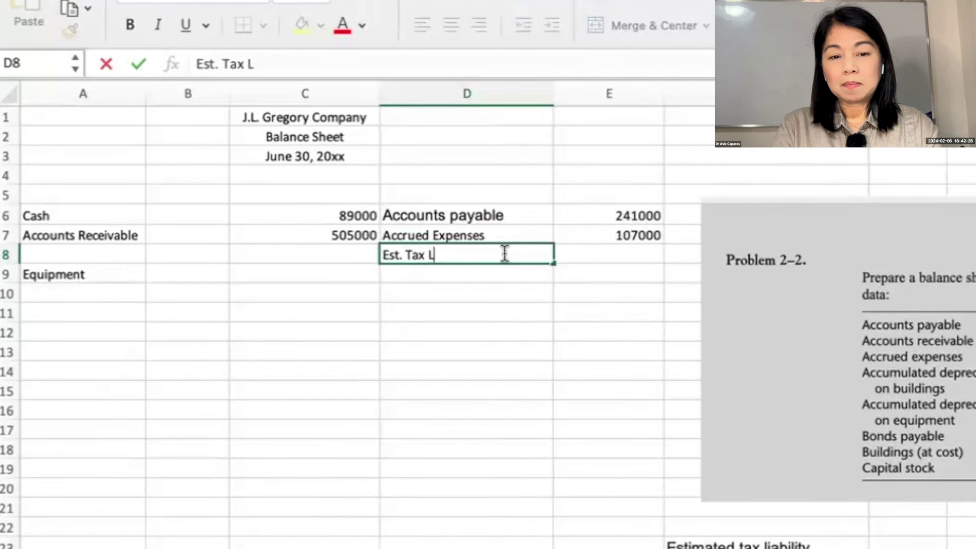
type("iability")
key("Tab")
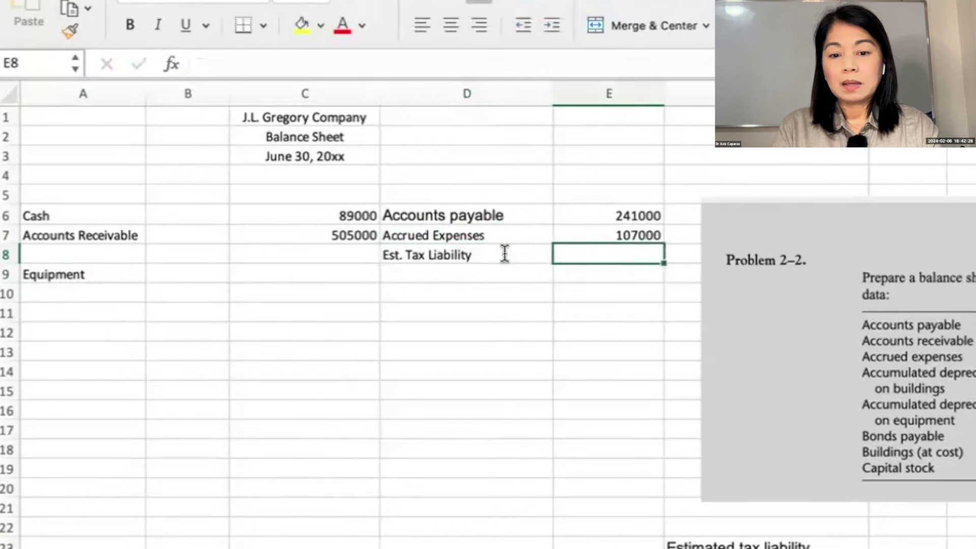
type("125000")
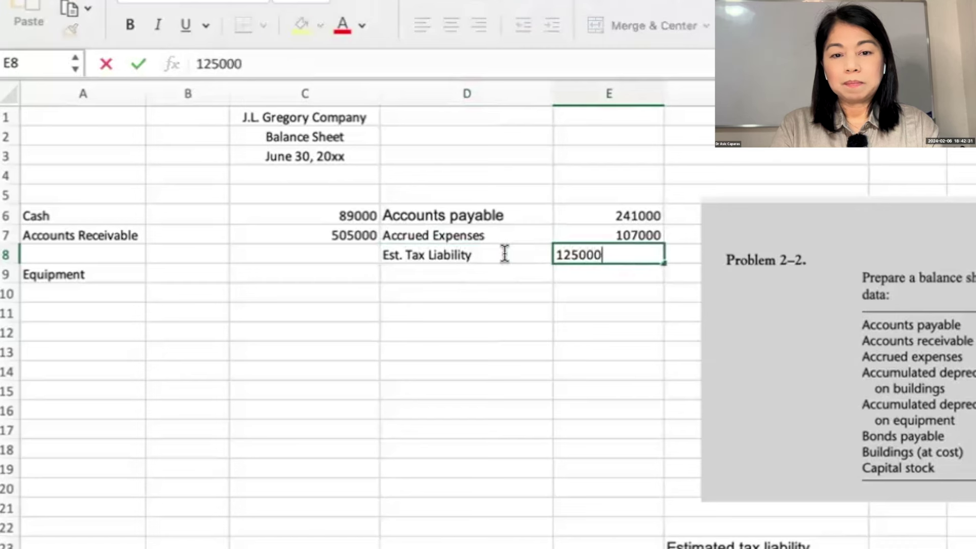
key("Return")
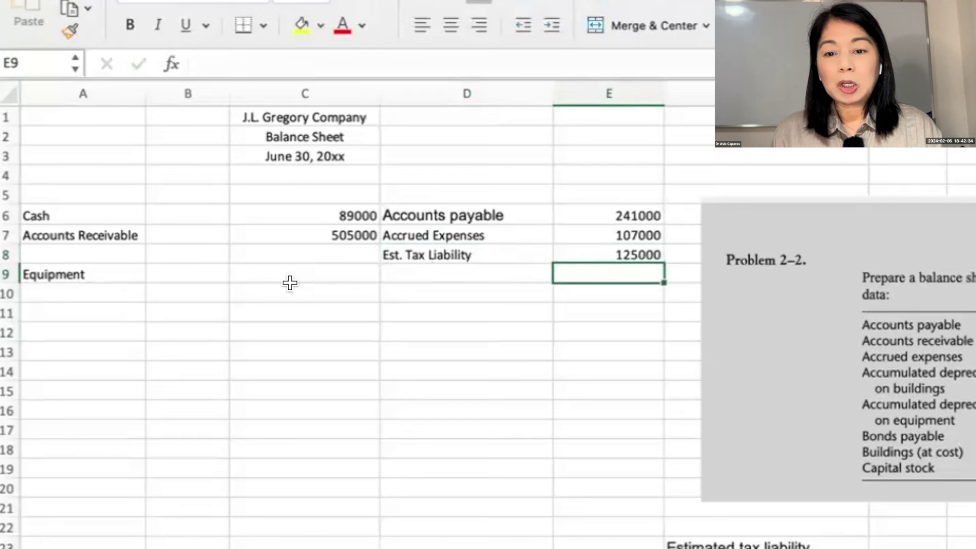
- Move the Equipment label from A9 down to A10 and enter "Buildings" in A9
left_click(106, 275)
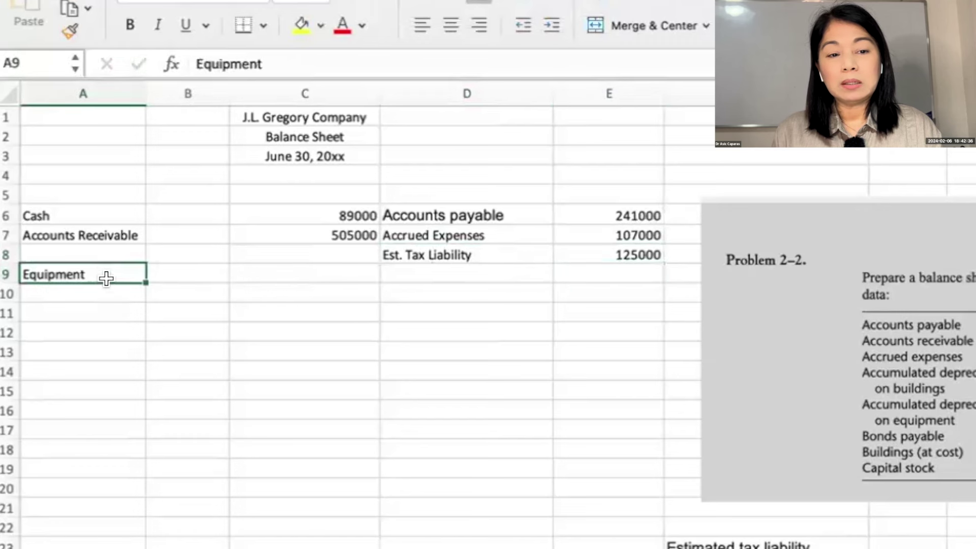
left_click_drag(101, 277, 125, 288)
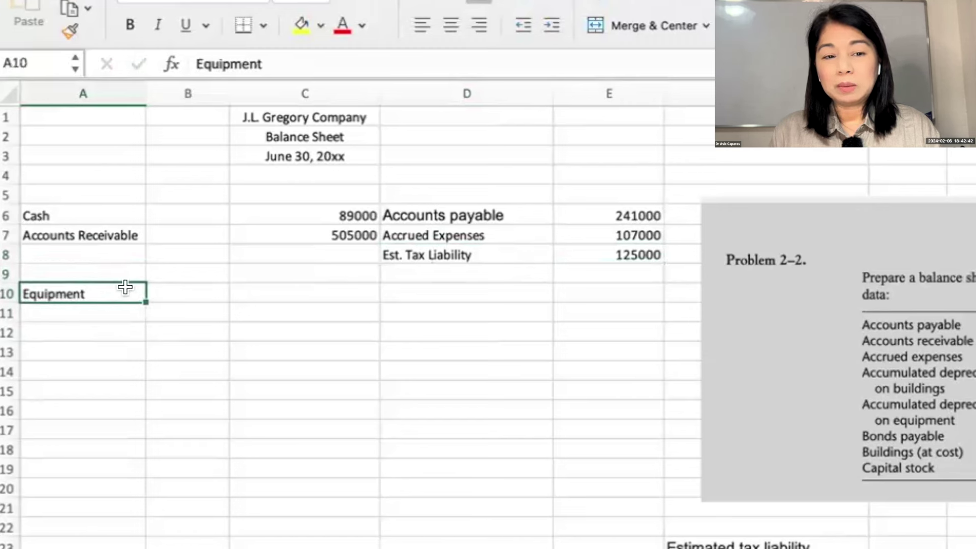
left_click(120, 274)
type("Buildings")
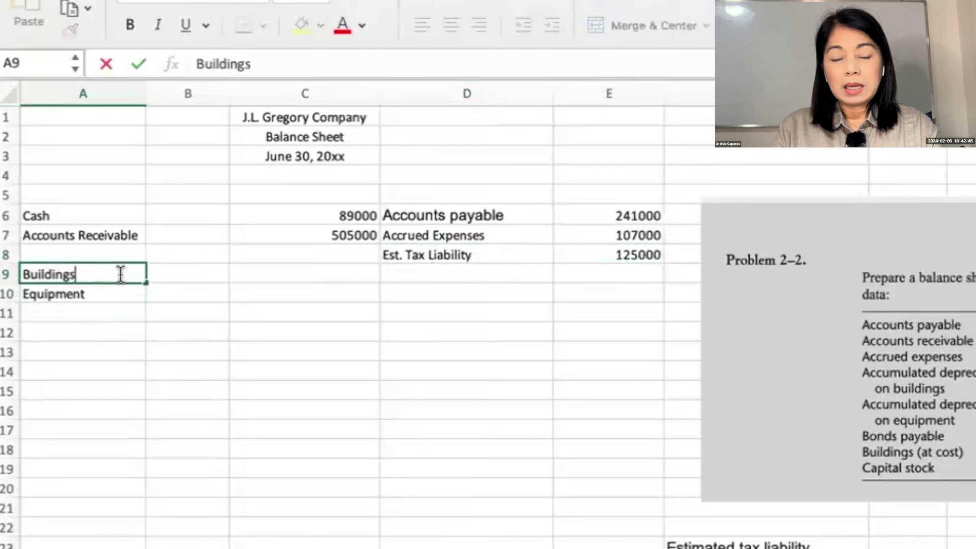
key("Return")
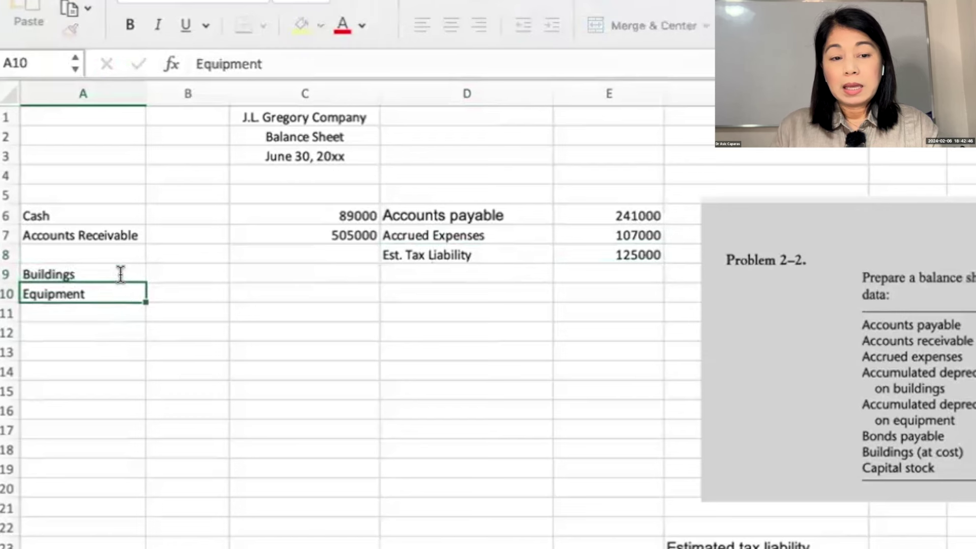
left_click(202, 275)
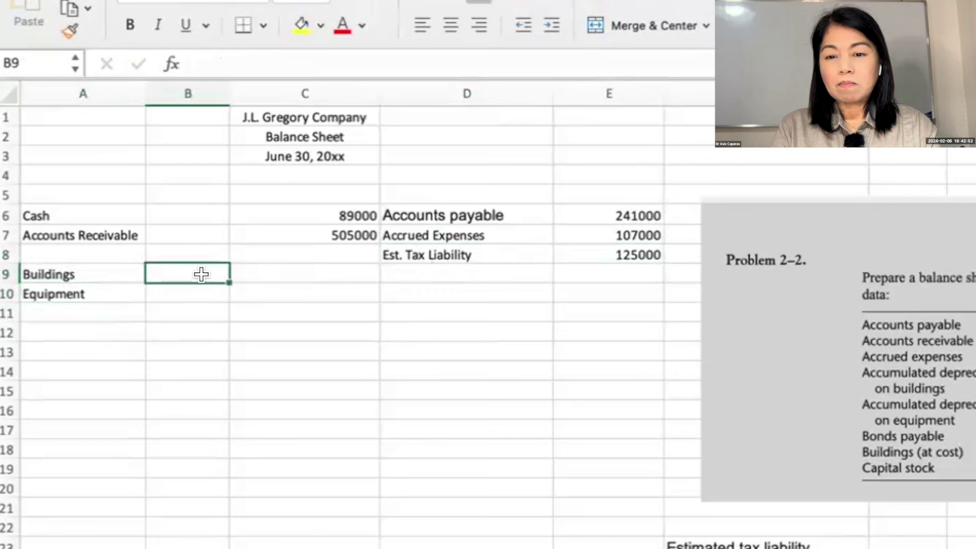
- Move the Equipment label from A10 down to A12 and enter "Less: Accumulated Depreciation" in A10
left_click(66, 298)
left_click_drag(66, 299, 66, 329)
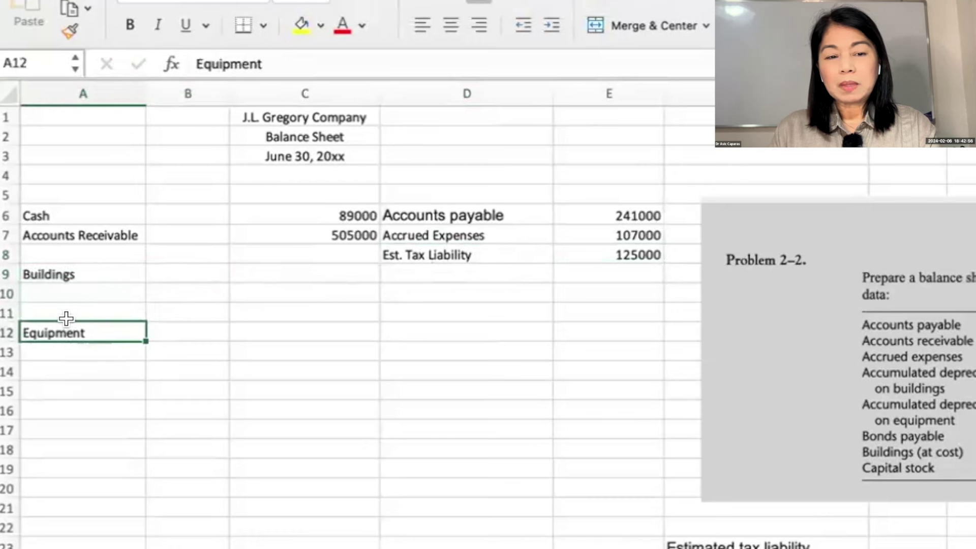
left_click(63, 293)
type("Less: ")
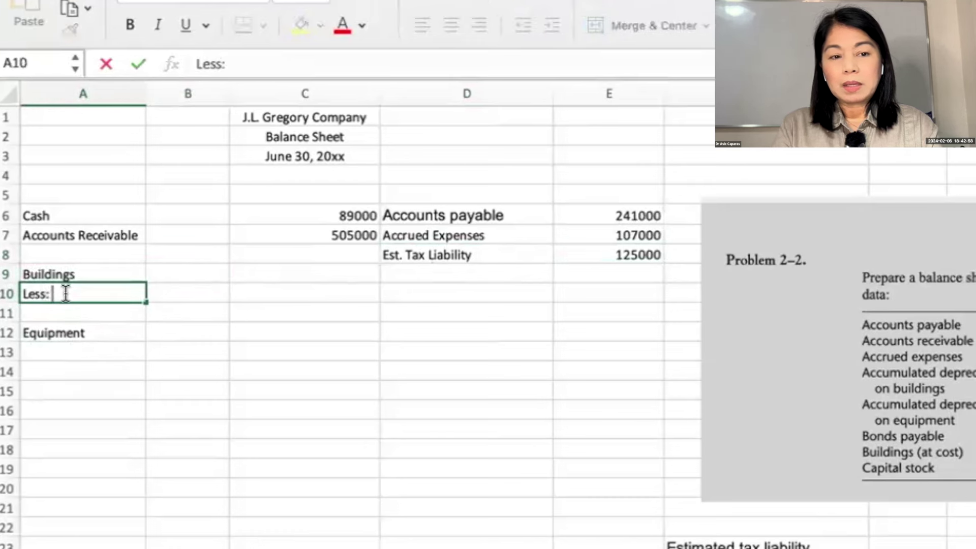
type("Accumulated D")
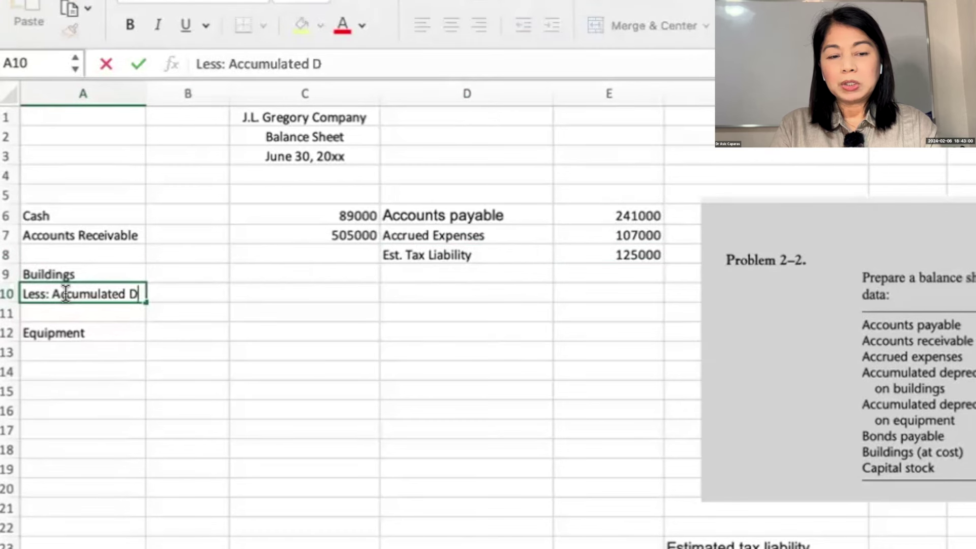
type("epreciation")
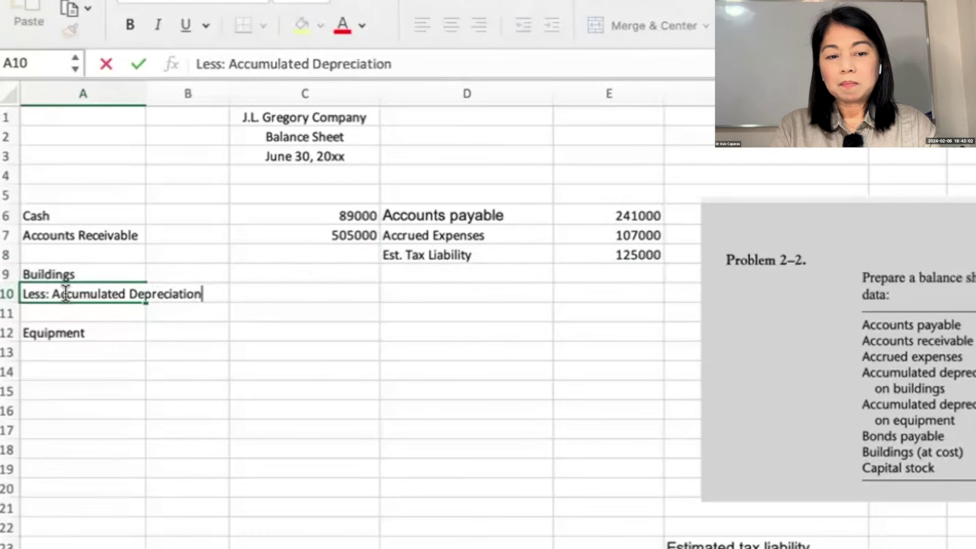
key("Return")
- Widen column A to fit the depreciation label and enter the buildings' accumulated depreciation, -538000, in B10
left_click_drag(145, 91, 205, 90)
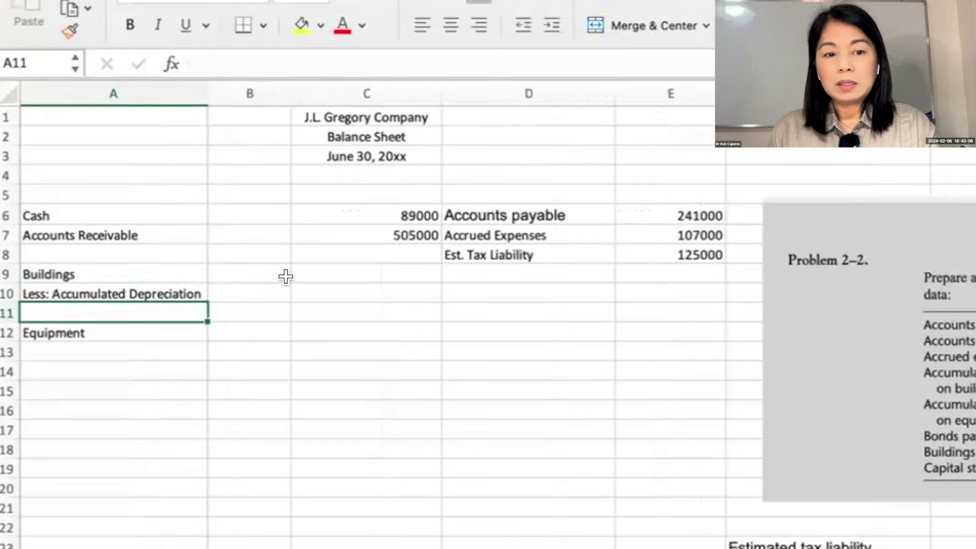
left_click(272, 294)
type("-")
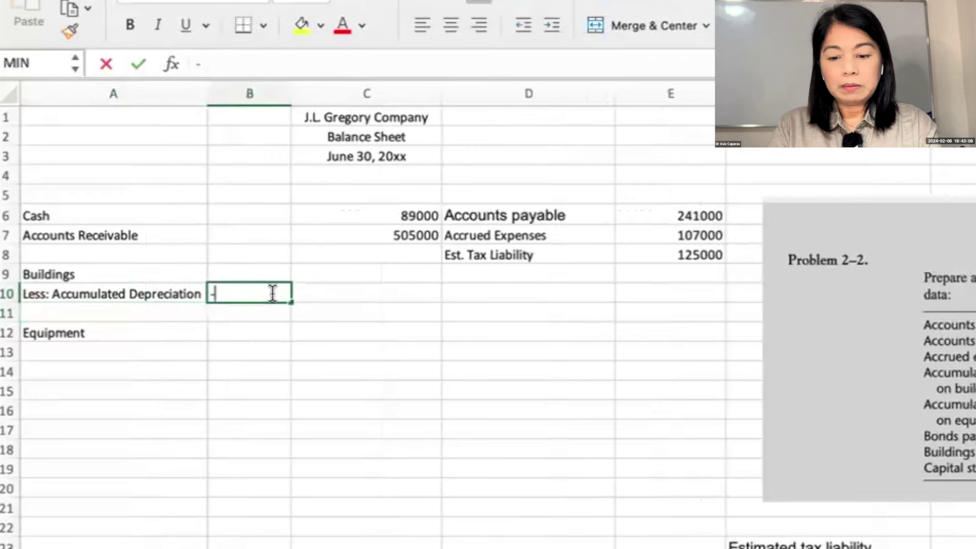
type("538000")
key("Return")
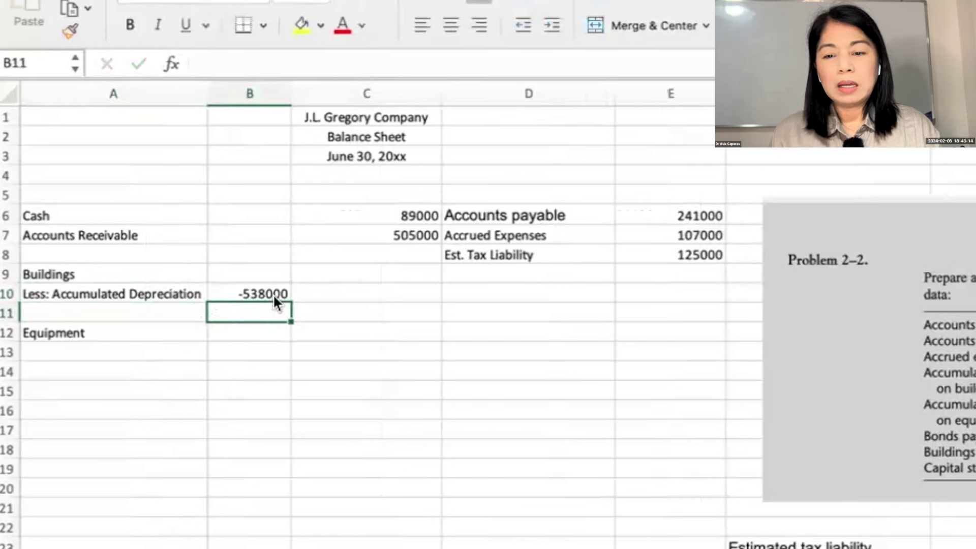
- Move the Equipment label up to A11 and copy the "Less: Accumulated Depreciation" label from A10 into A12
left_click(120, 331)
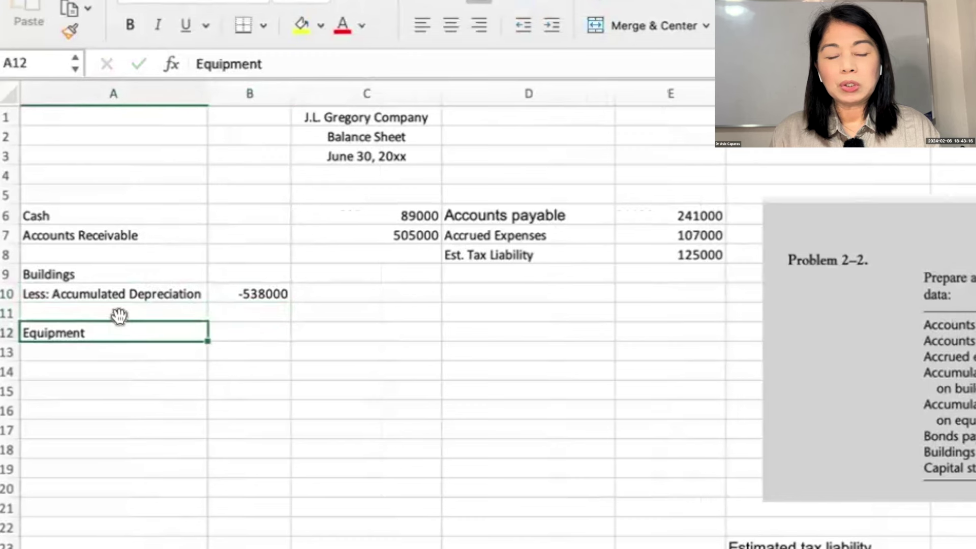
left_click_drag(120, 314, 119, 315)
left_click(124, 289)
key("super+c")
left_click(116, 332)
key("super+v")
- Enter the equipment's accumulated depreciation in B12 as the negative amount -386000
left_click(240, 333)
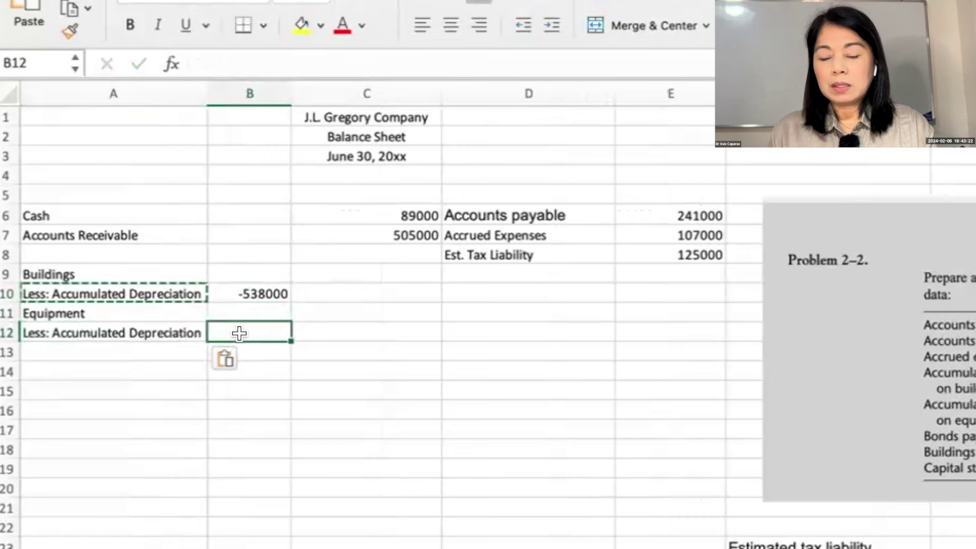
type("386,")
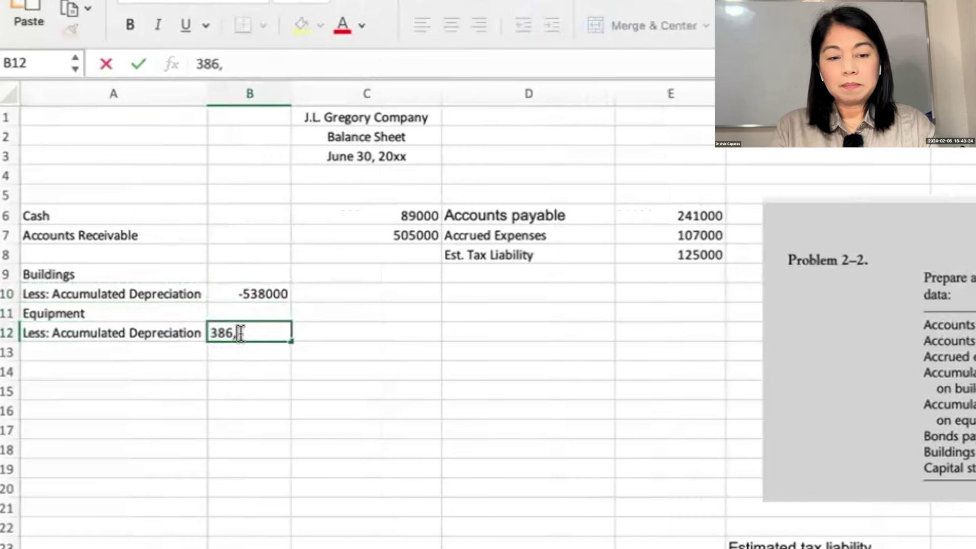
type("000")
key("Return")
left_click(241, 332)
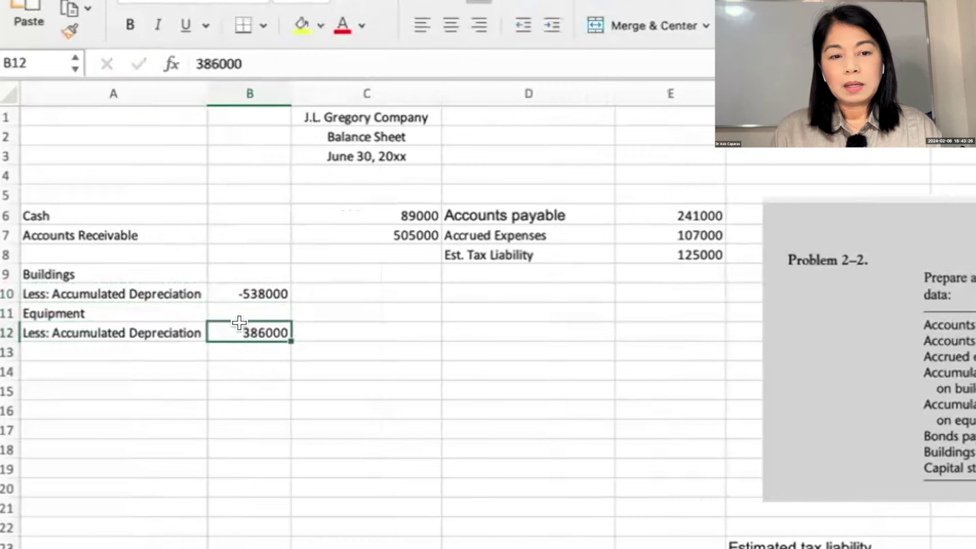
left_click(194, 64)
type("-")
key("Return")
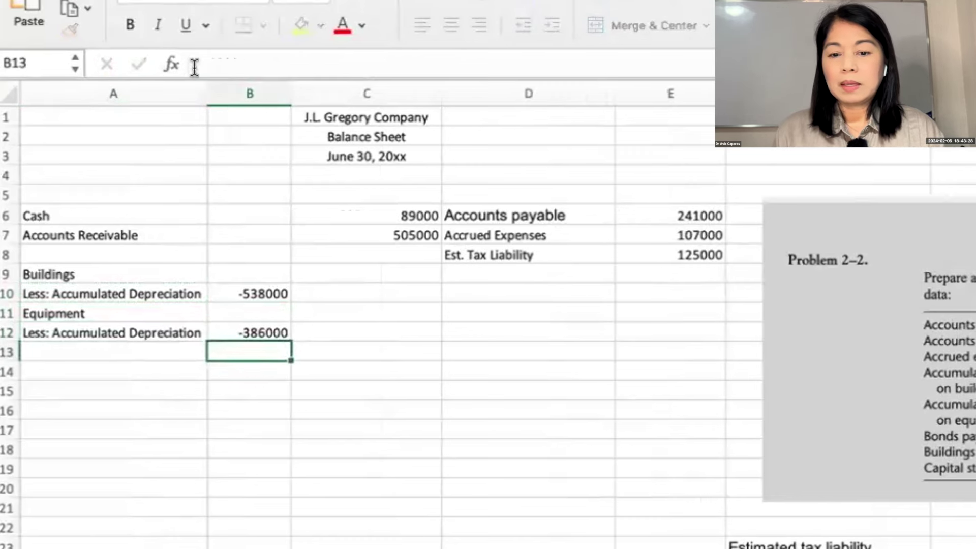
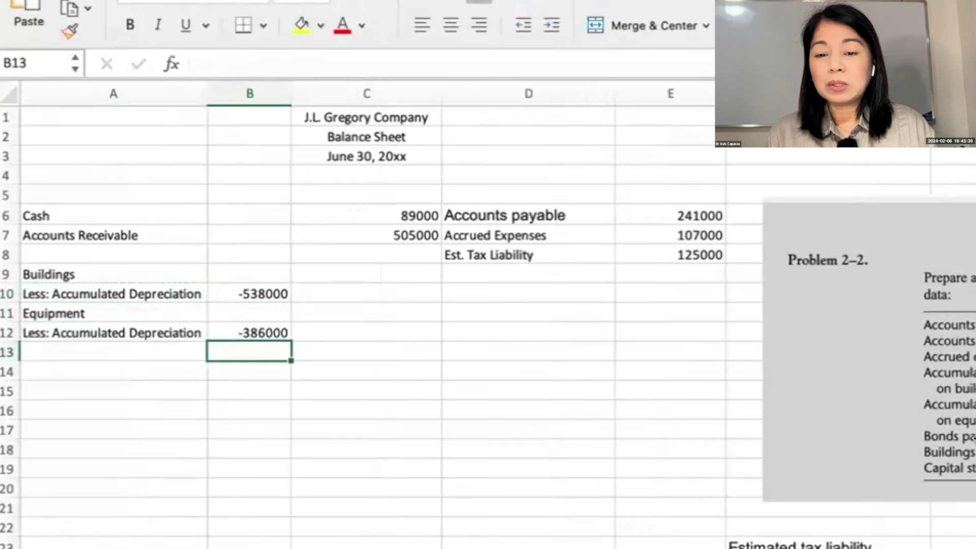
- Enter the label "Bonds Payable" in D9 with its amount, 700000, in E9
left_click(510, 273)
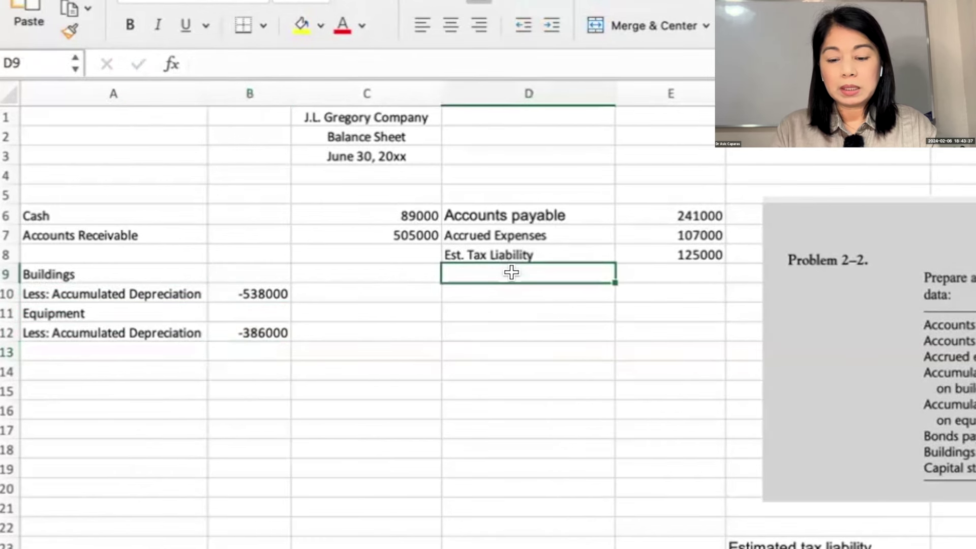
type("Bonds Payable")
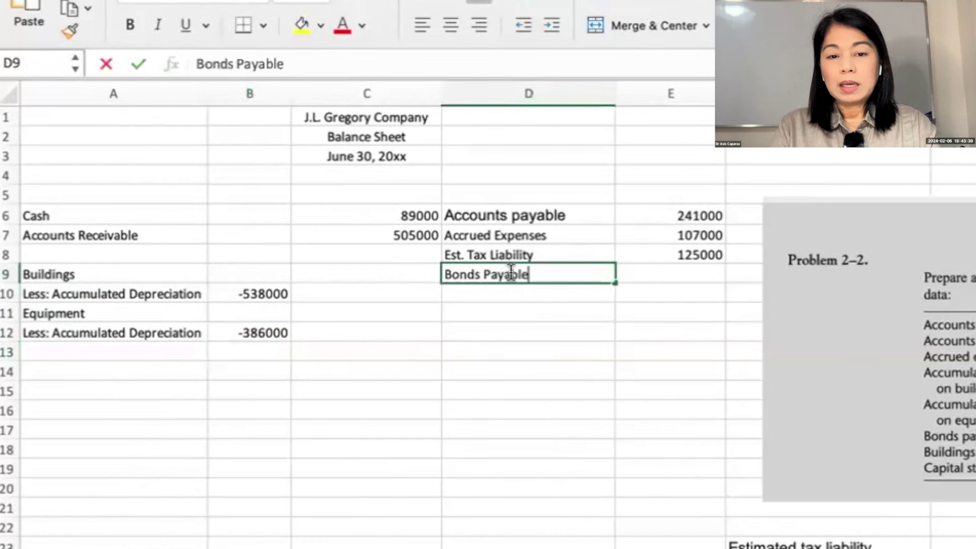
key("Tab")
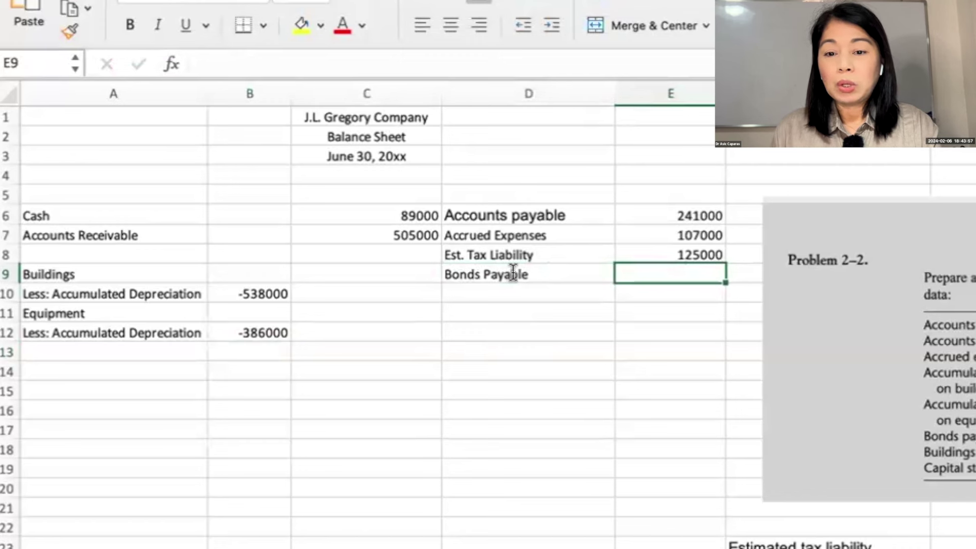
type("700000")
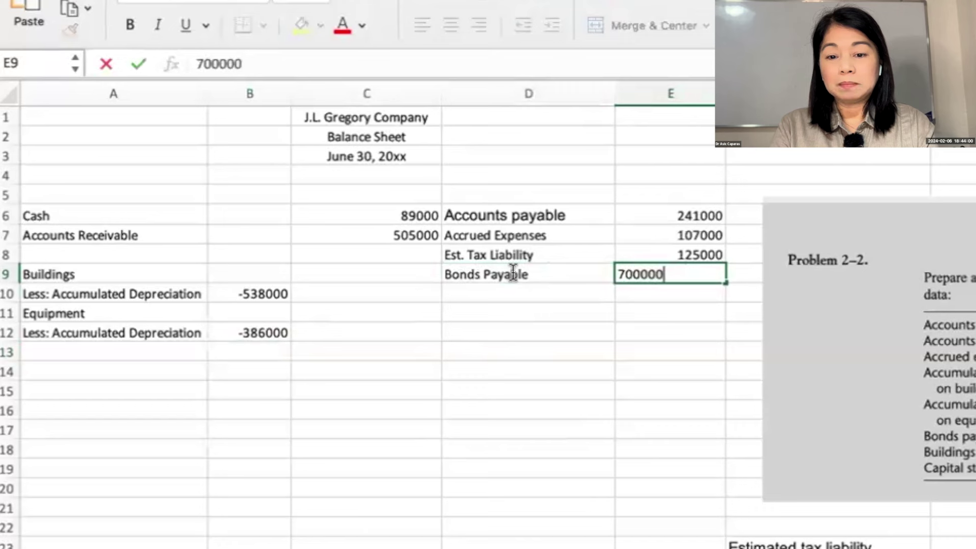
key("Return")
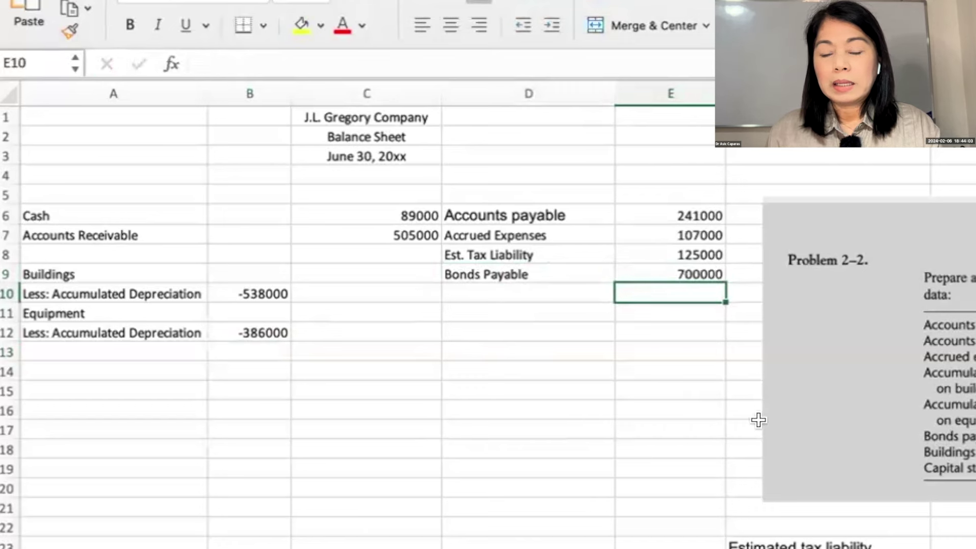
- Enter the Buildings cost, 1120000, in B9
left_click(254, 270)
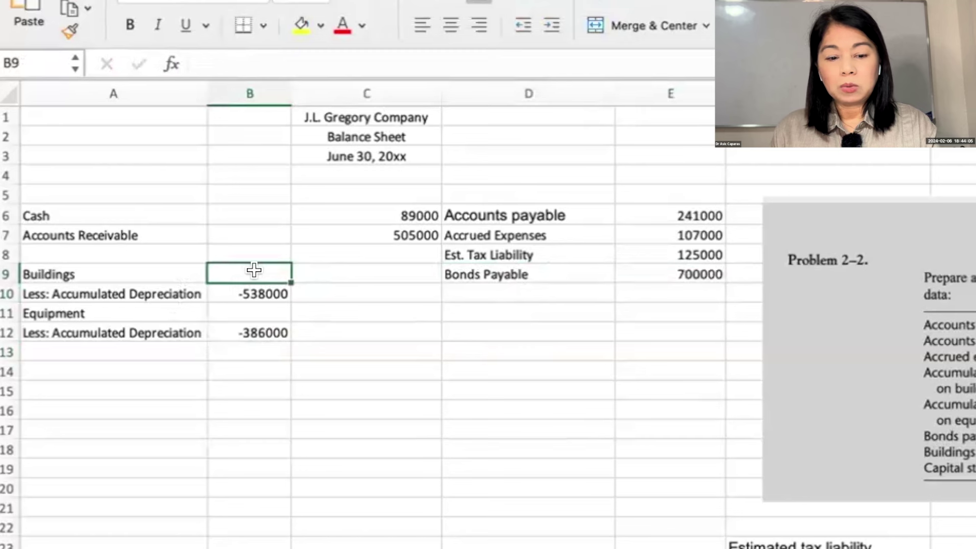
type("1120000")
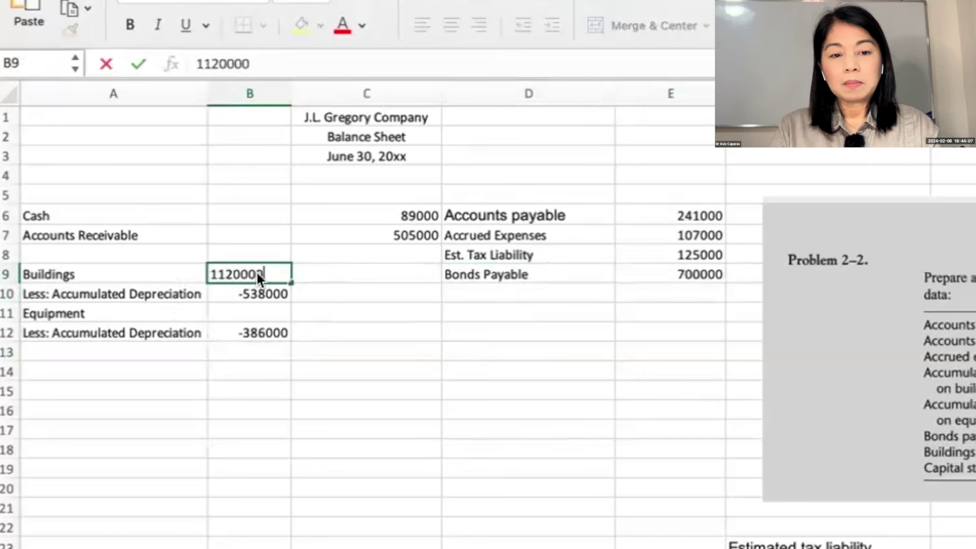
key("Return")
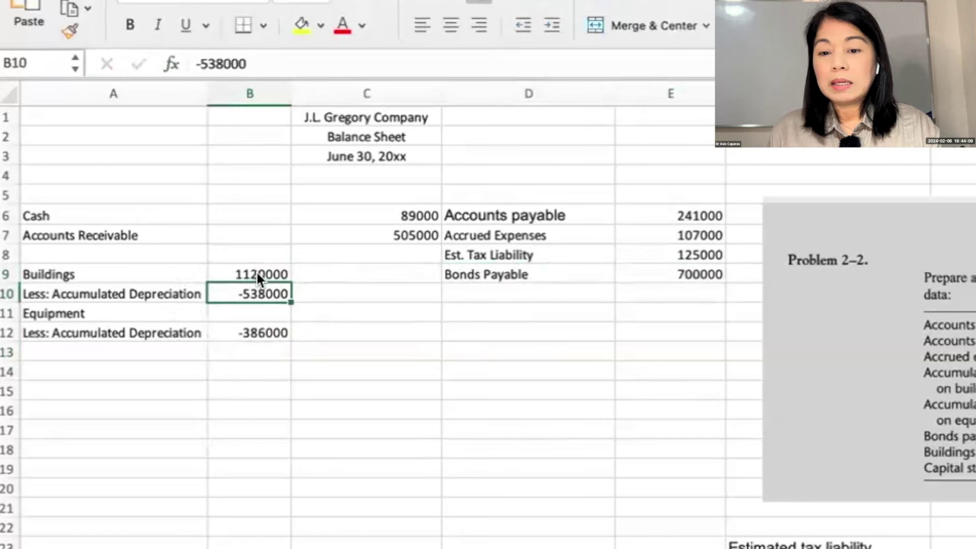
- Enter the label "Capital Stock" in D12 with its amount, 1000000, in E12
left_click(481, 327)
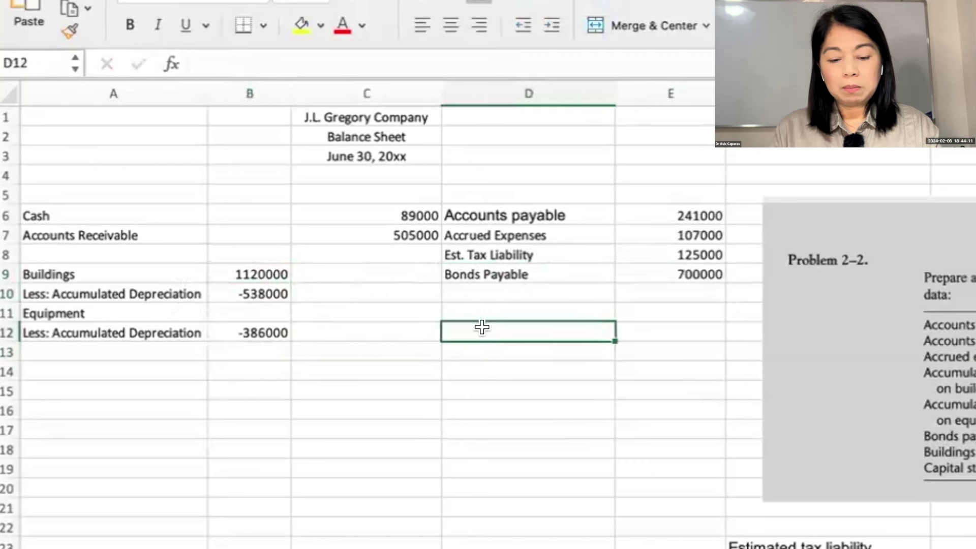
type("Capita")
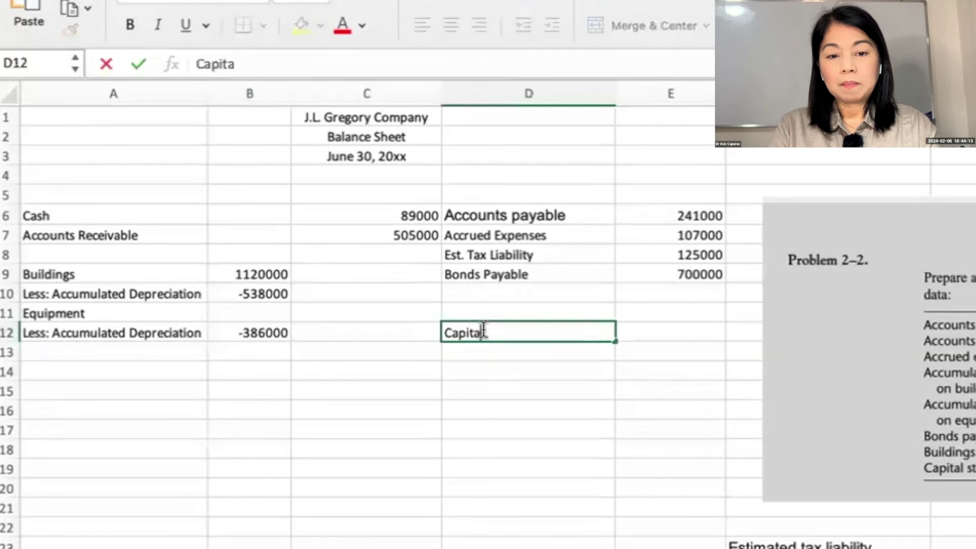
type("l Stock")
key("Tab")
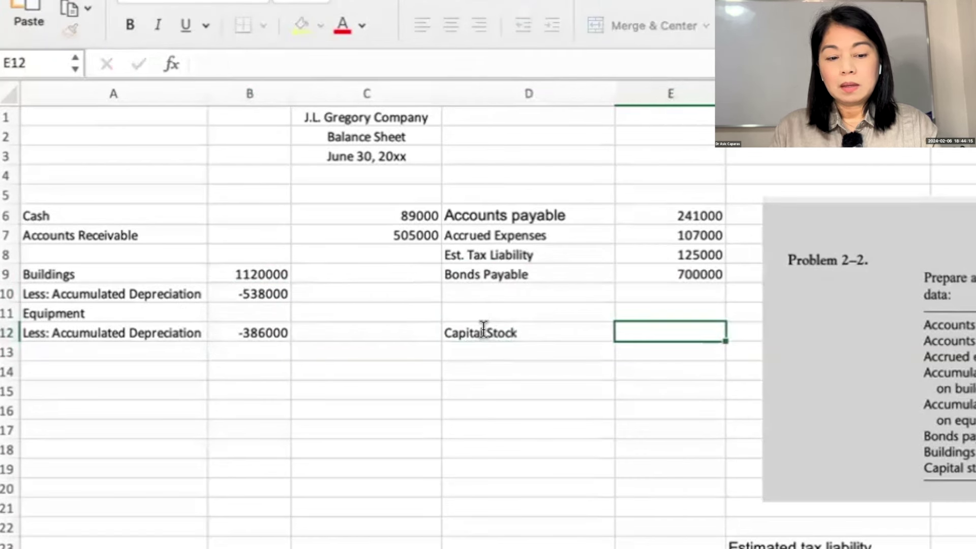
type("1000000")
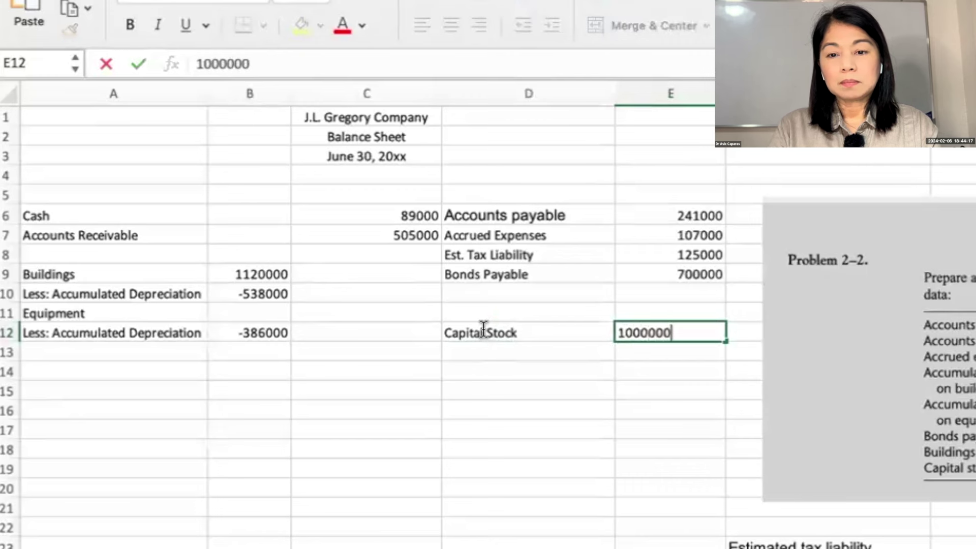
key("Return")
- Move the Problem 2–2 picture below the balance sheet, starting around row 18, and enter the cash amount, 89000, in B6
left_click(878, 375)
left_click_drag(878, 374, 136, 528)
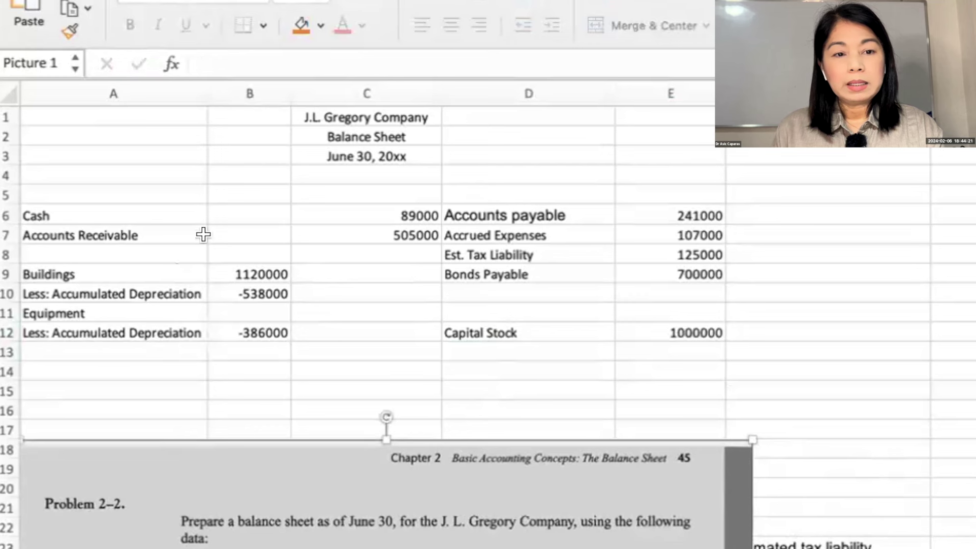
left_click(226, 213)
type("89")
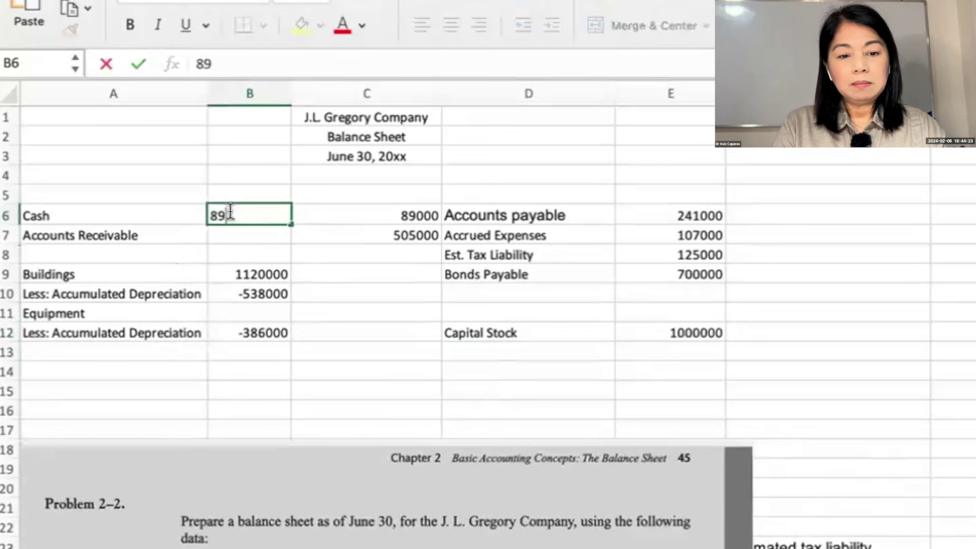
type("000")
key("Return")
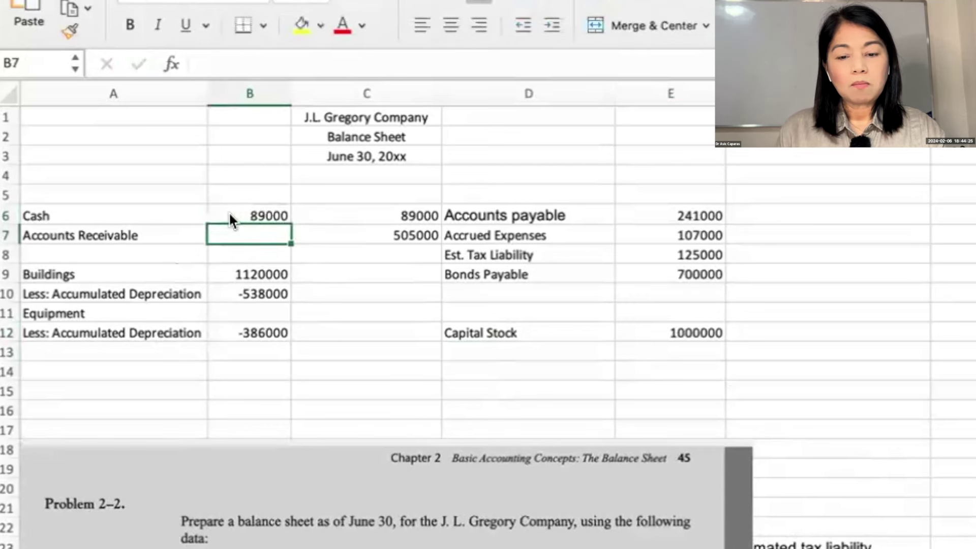
- Enter the Equipment cost, 761000, in B11
left_click(239, 312)
type("761000")
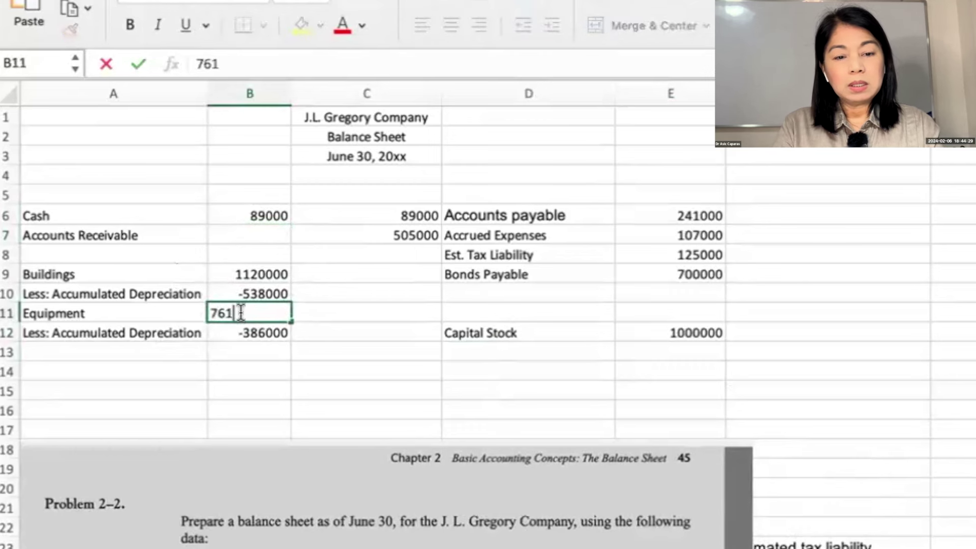
key("Return")
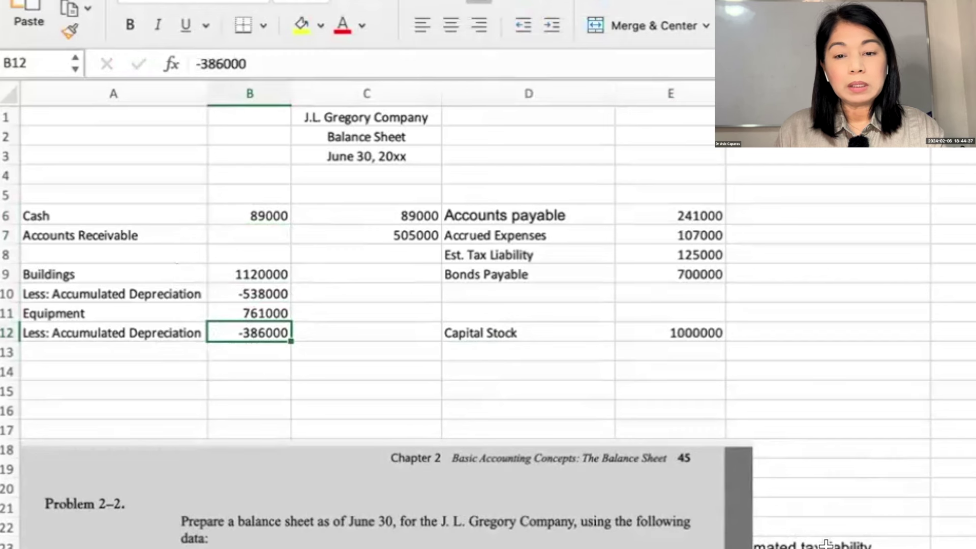
- Delete column F, which holds the leftover account text
left_click_drag(826, 544, 826, 548)
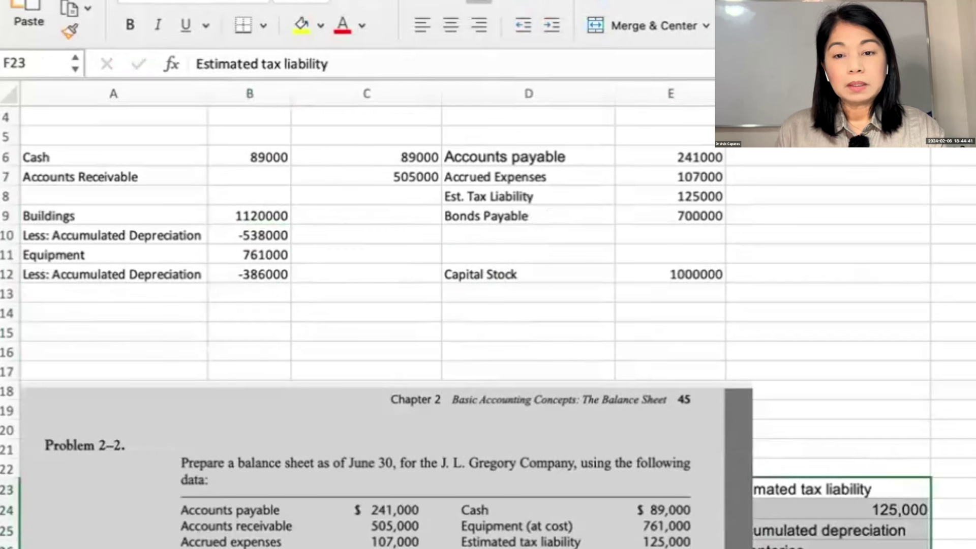
left_click(859, 94)
right_click(859, 93)
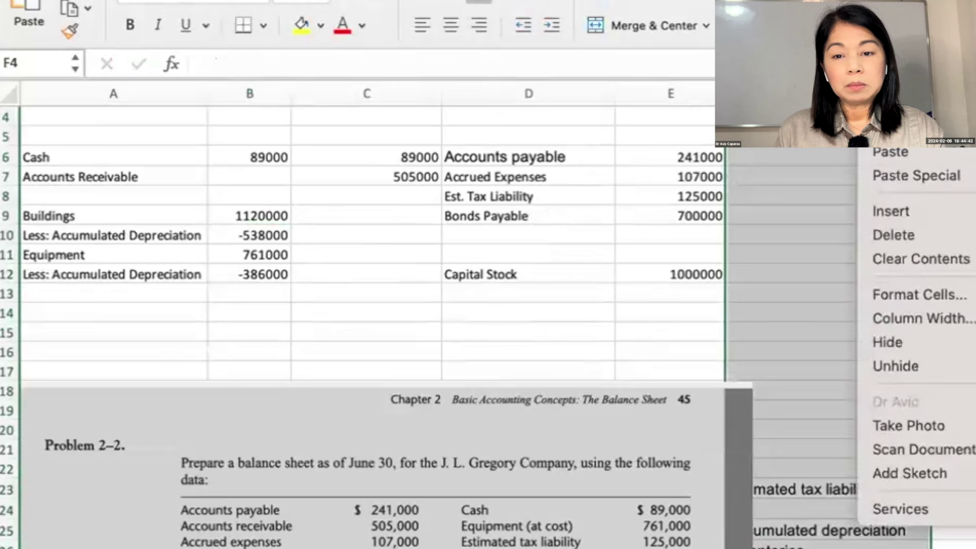
left_click(892, 232)
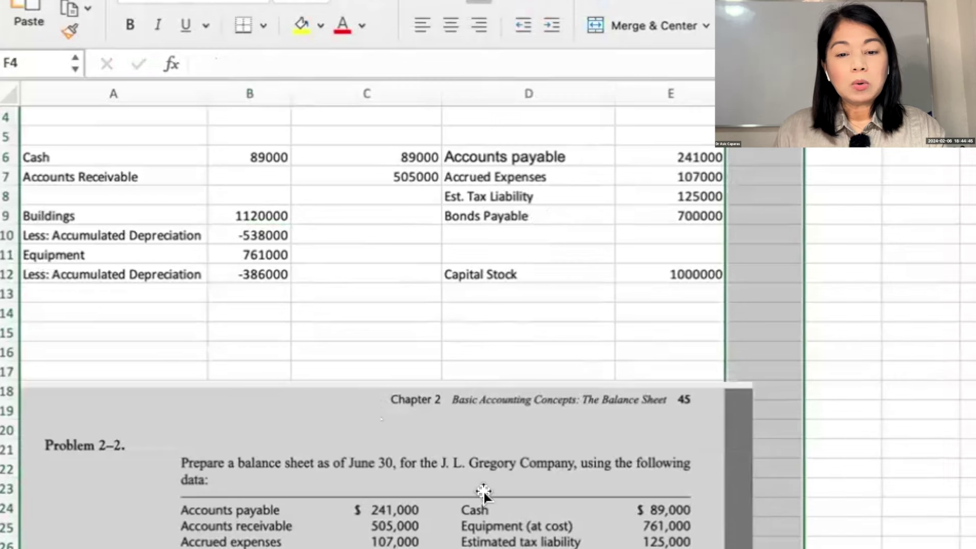
- Enter the Accounts Receivable amount, 505000, in B7
left_click(275, 174)
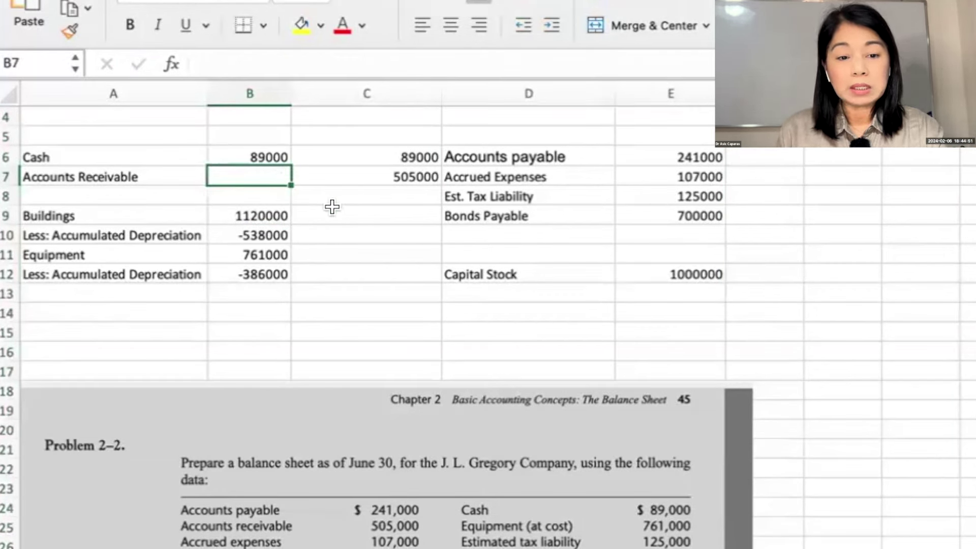
type("505000")
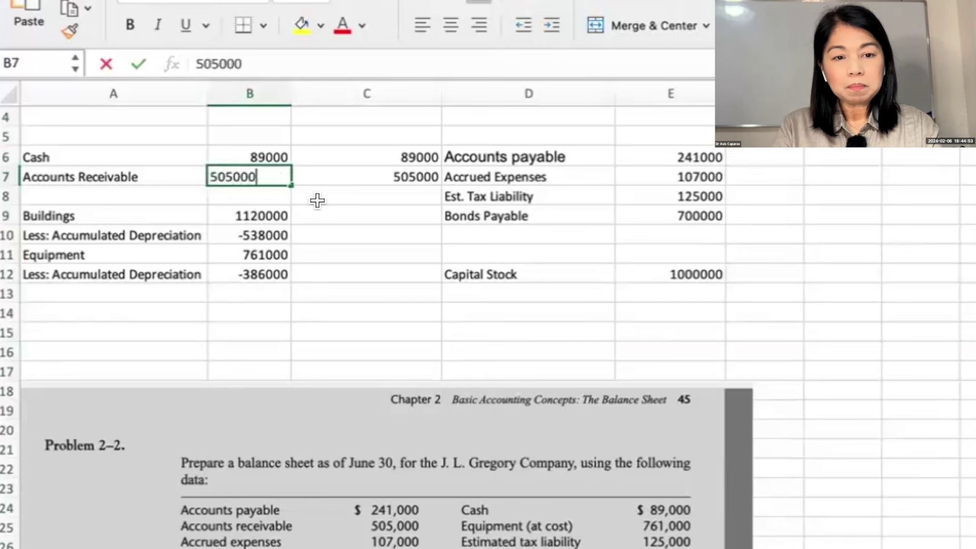
key("Return")
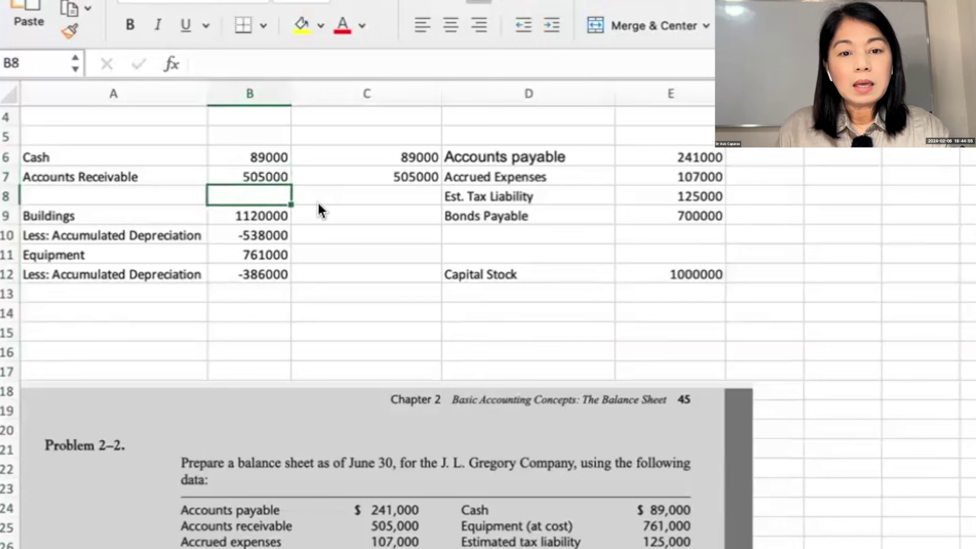
- Clear the Cash and Accounts Receivable amounts from B6:B7 and narrow column C
left_click_drag(269, 153, 271, 175)
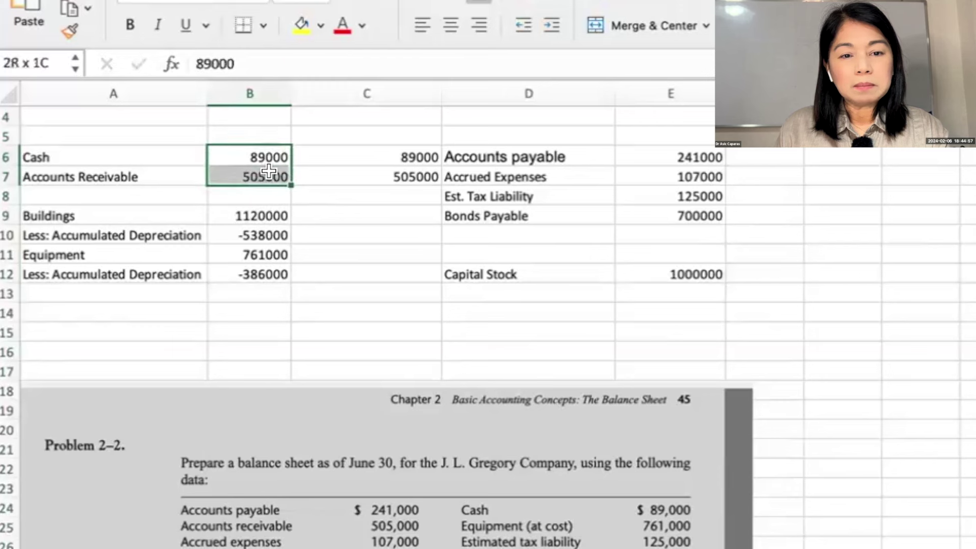
key("Delete")
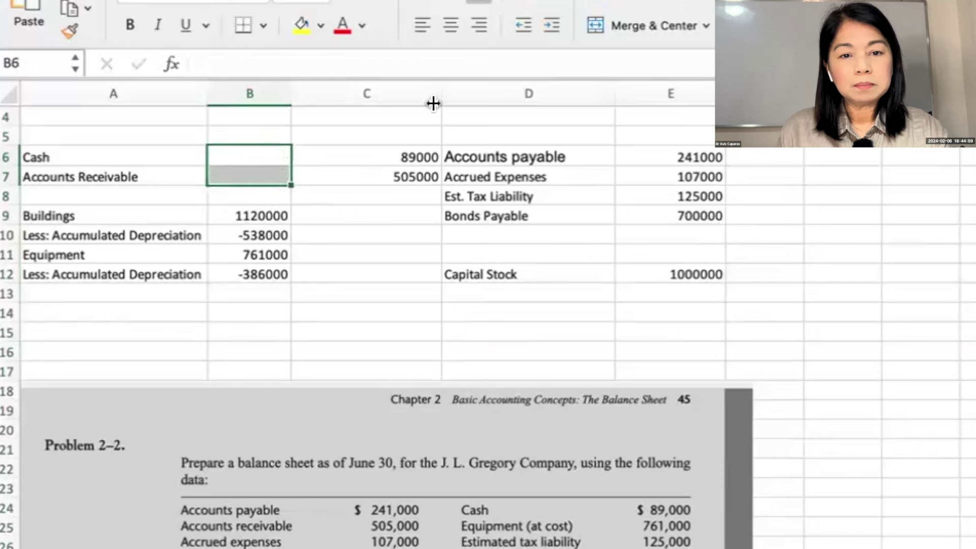
left_click_drag(441, 94, 384, 92)
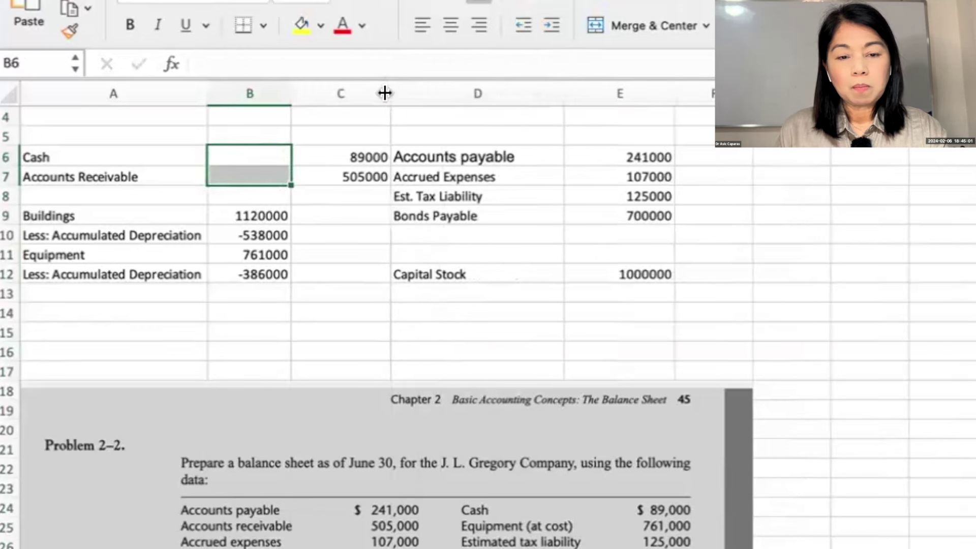
- Insert a blank column D before the liabilities labels and narrow it to a thin spacer
left_click(406, 93)
right_click(416, 100)
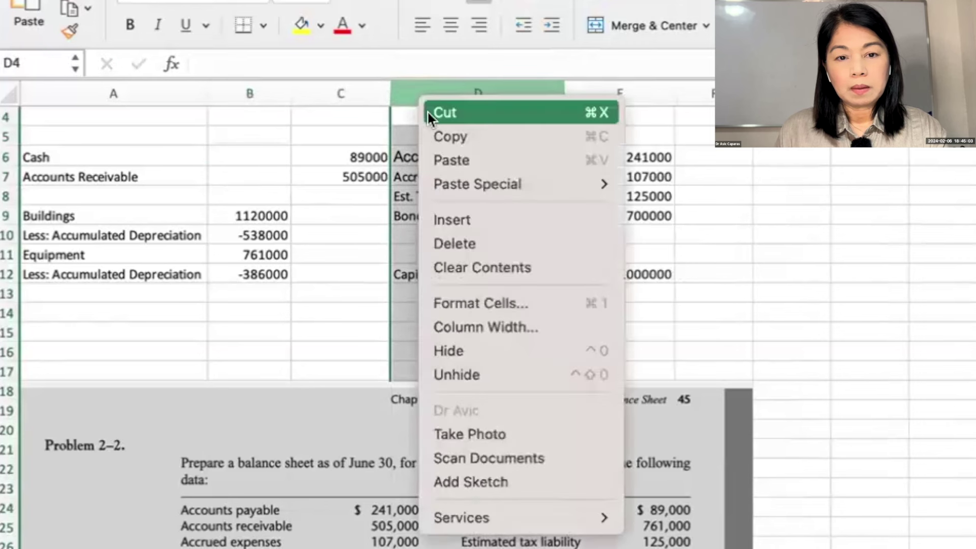
left_click(446, 219)
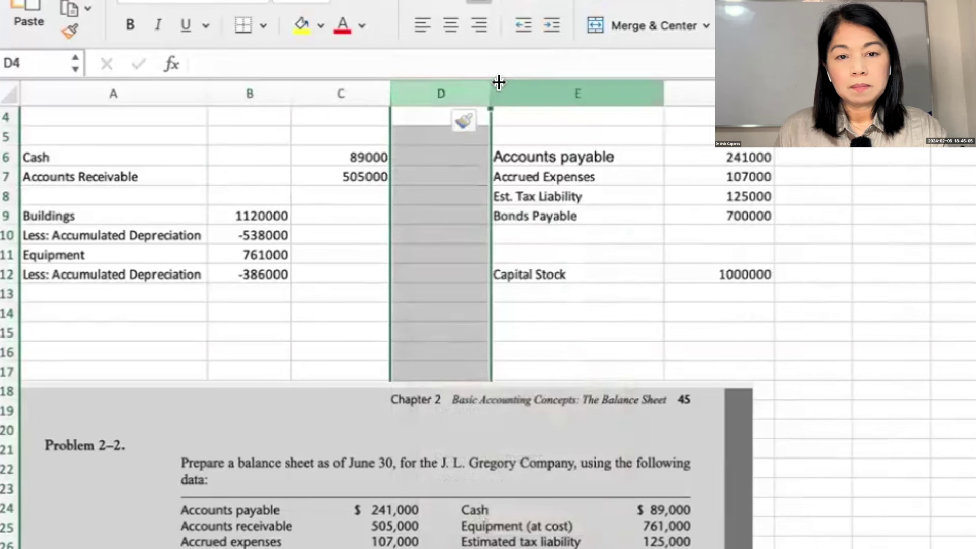
left_click_drag(498, 82, 414, 86)
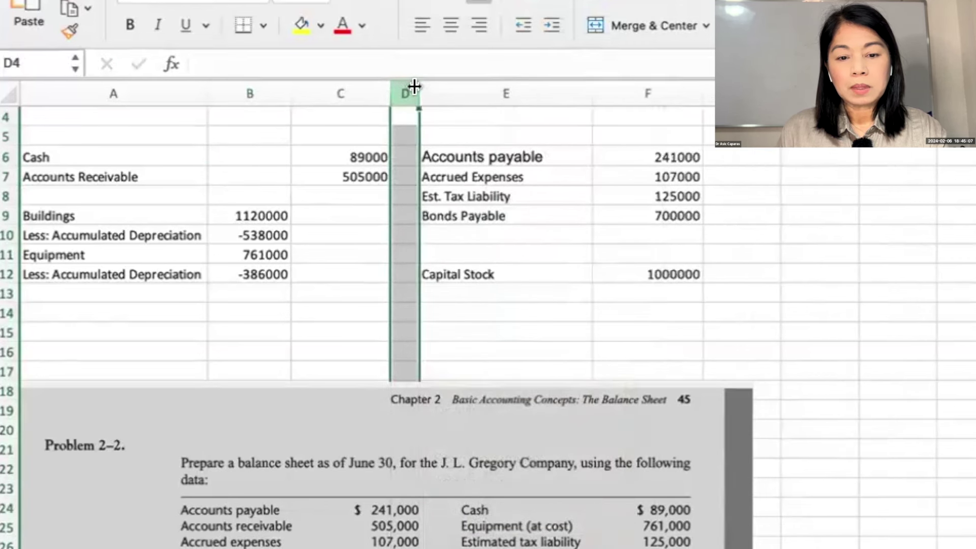
- Enter the label "Inventories" in A8 with its amount, 513000, in C8
left_click(115, 194)
type("Inve")
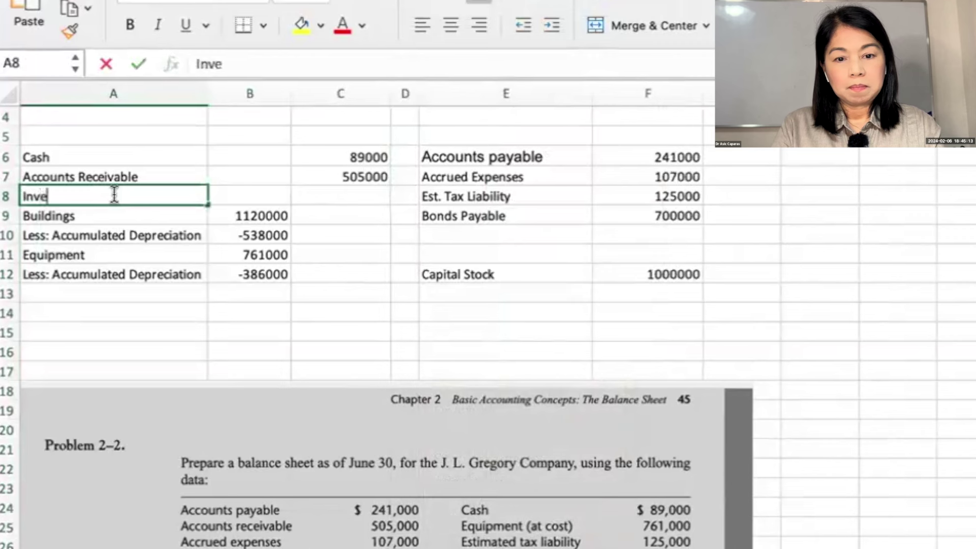
type("ntories")
key("Tab")
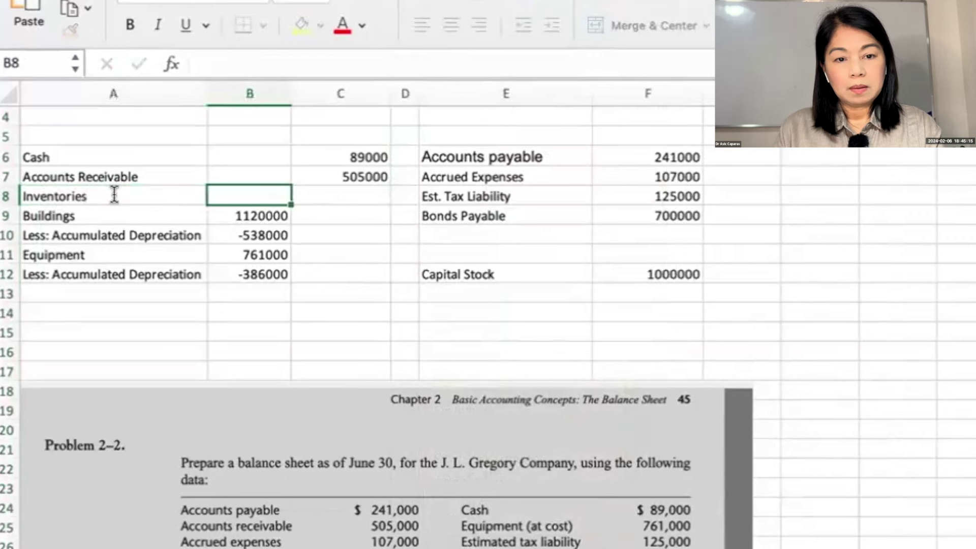
key("Tab")
type("513000")
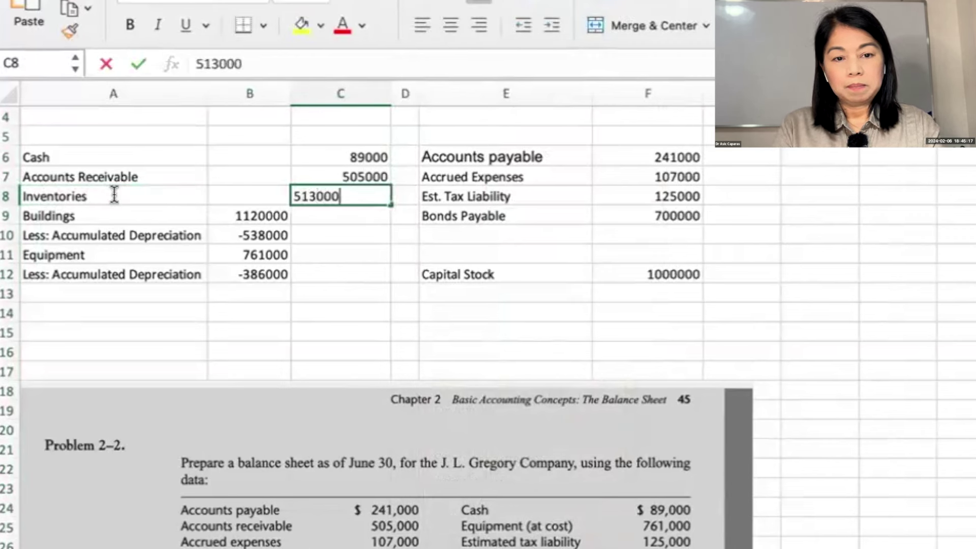
key("Return")
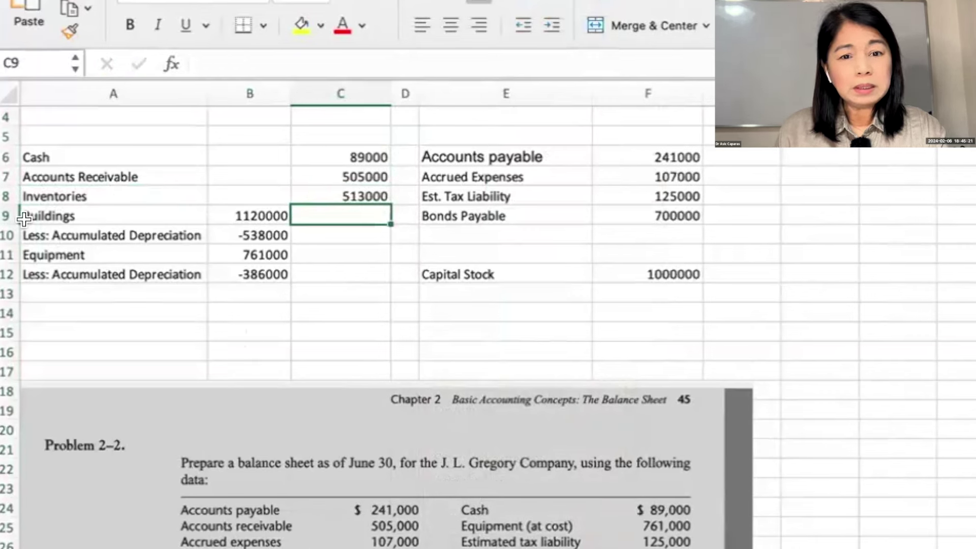
- Move the Buildings and Equipment lines down one row and enter "Investment in the Peerless Co." in A9 with 320000 in C9
left_click_drag(22, 217, 233, 311)
left_click(145, 214)
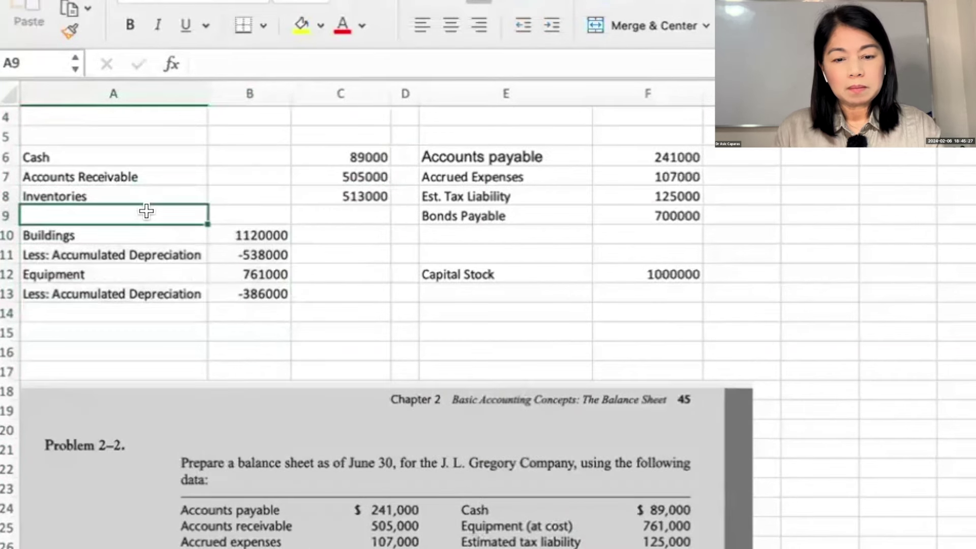
type("Investment in ")
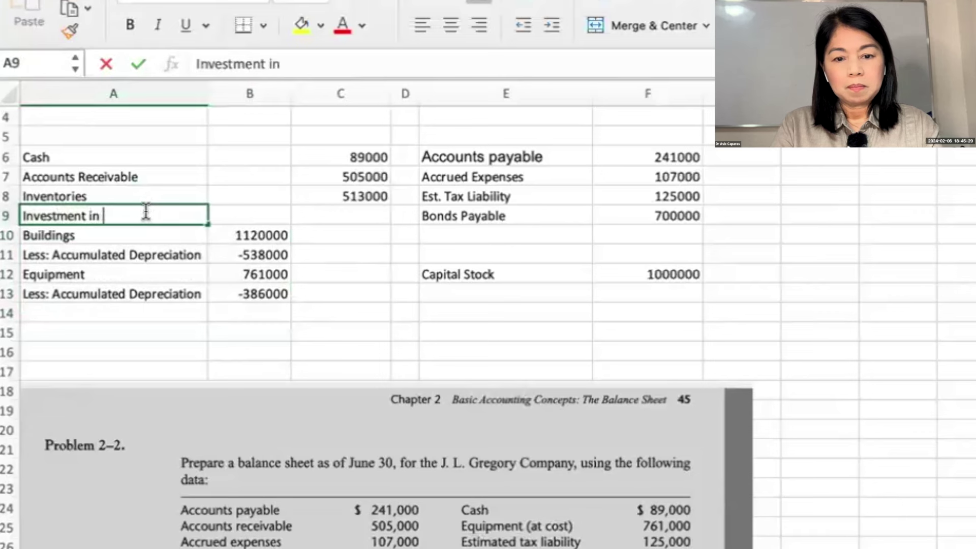
type("the Peerl")
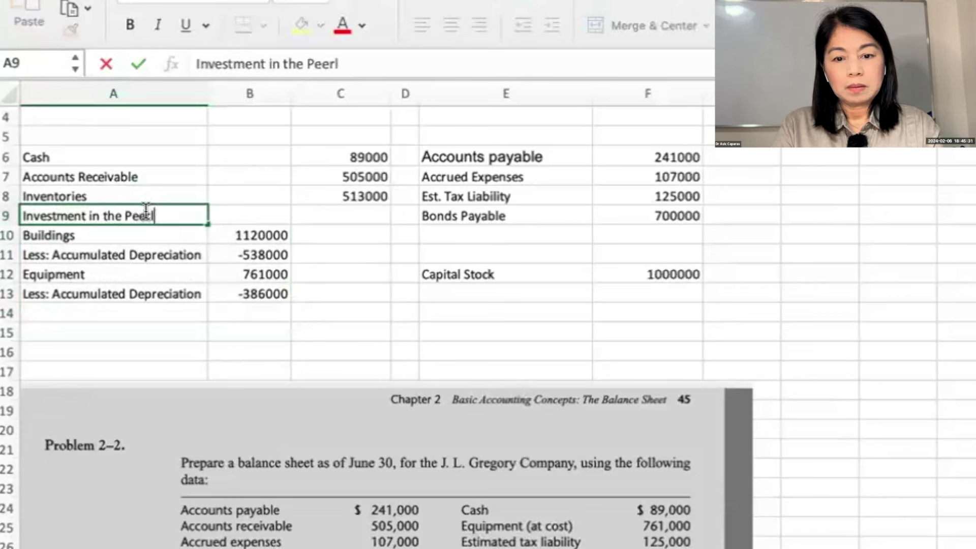
type("ess Co.")
key("Tab")
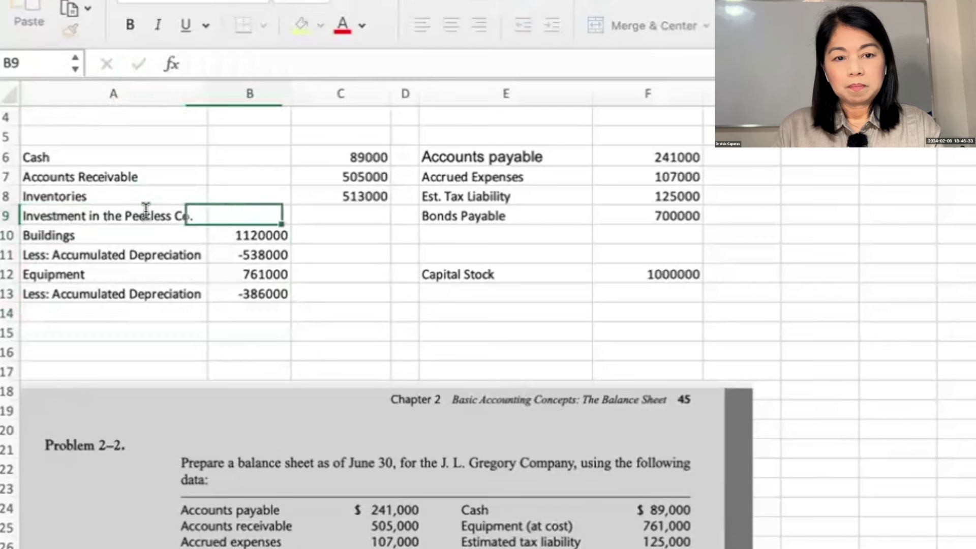
key("Tab")
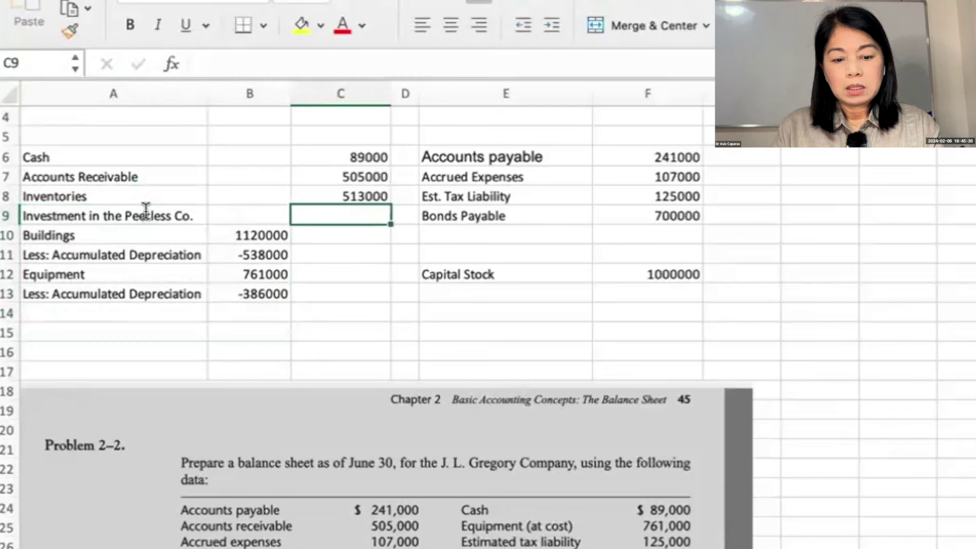
type("320000")
key("Return")
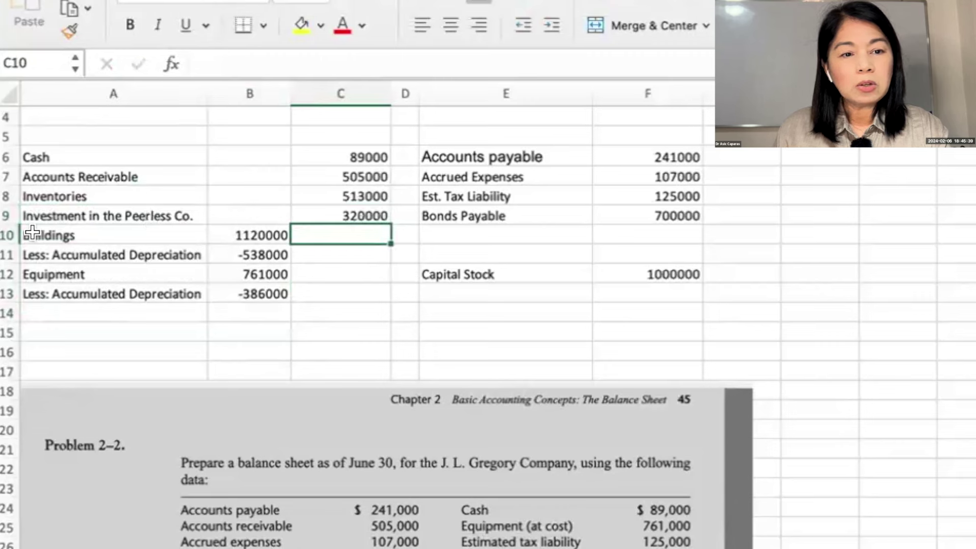
- Move the Buildings and Equipment lines down two rows and enter "Land" in A11 with 230000 in C11
left_click_drag(18, 233, 233, 342)
left_click(169, 251)
type("Land")
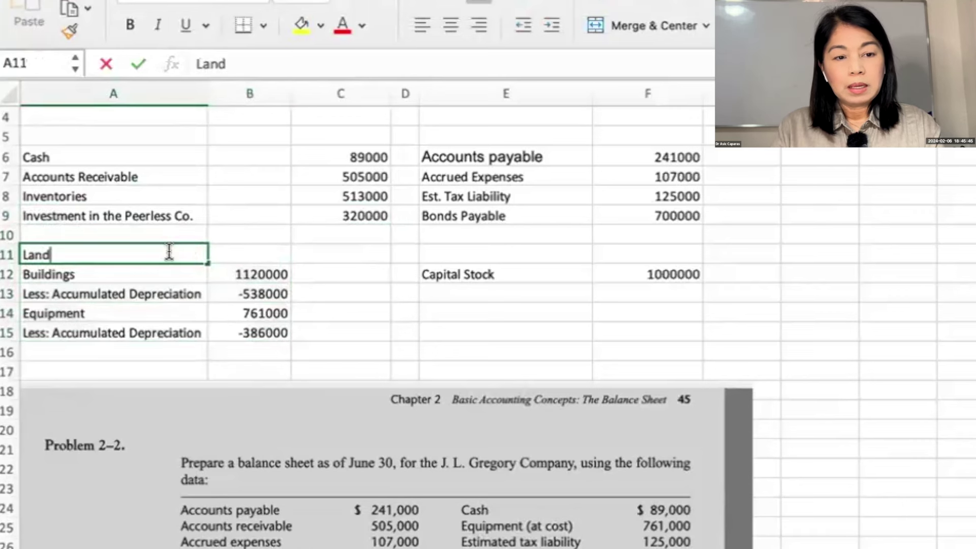
key("Tab")
key("Tab")
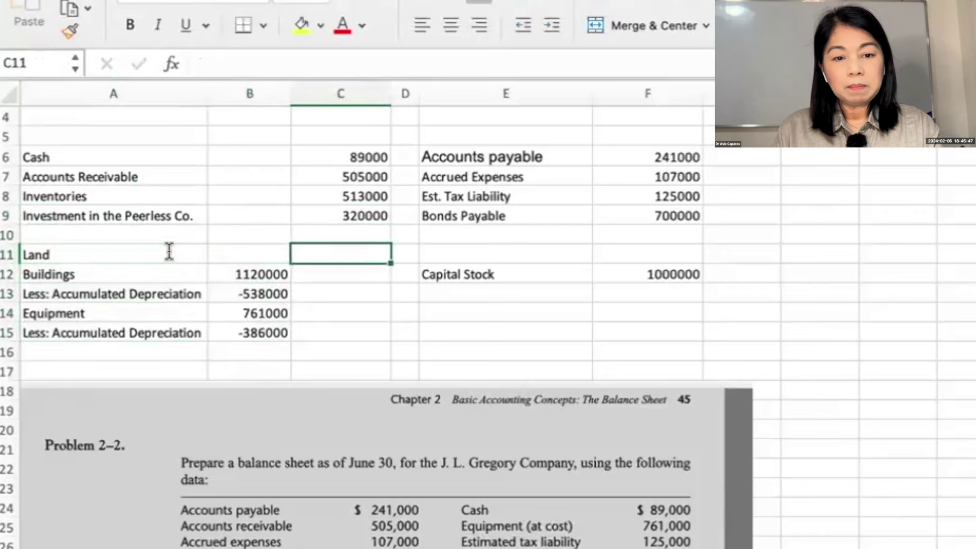
key("Left")
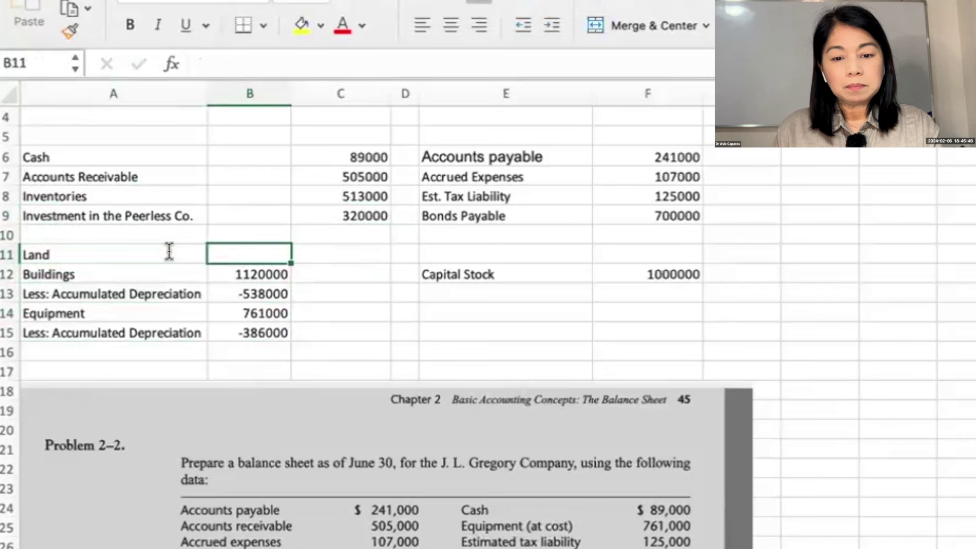
key("Right")
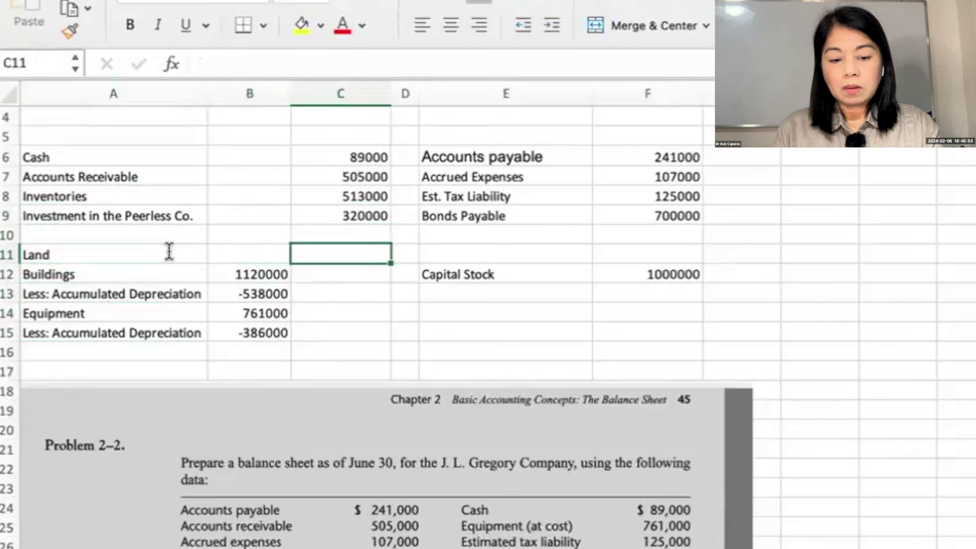
type("230000")
key("Return")
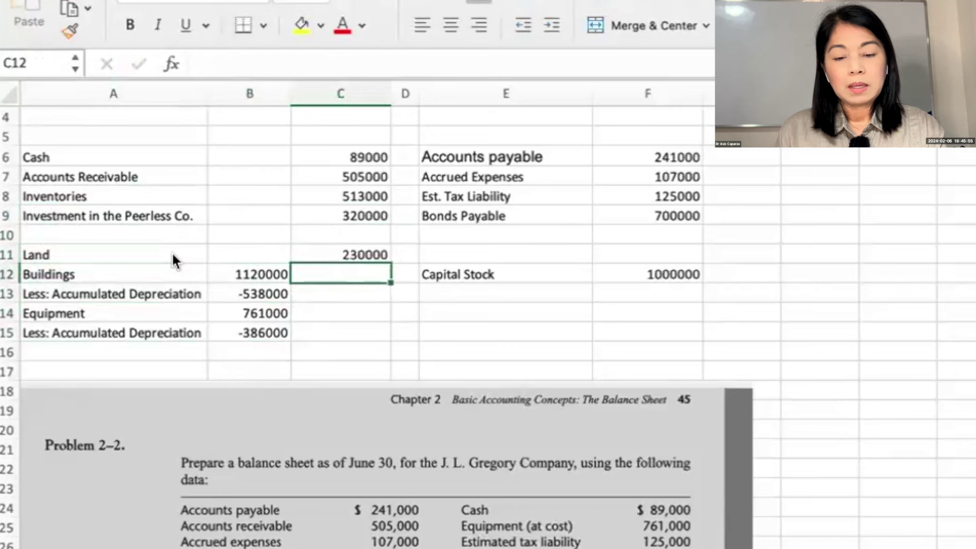
- Insert a new row above Accounts Receivable and enter the label "Marketable Securities" in A7
left_click(10, 171)
right_click(11, 173)
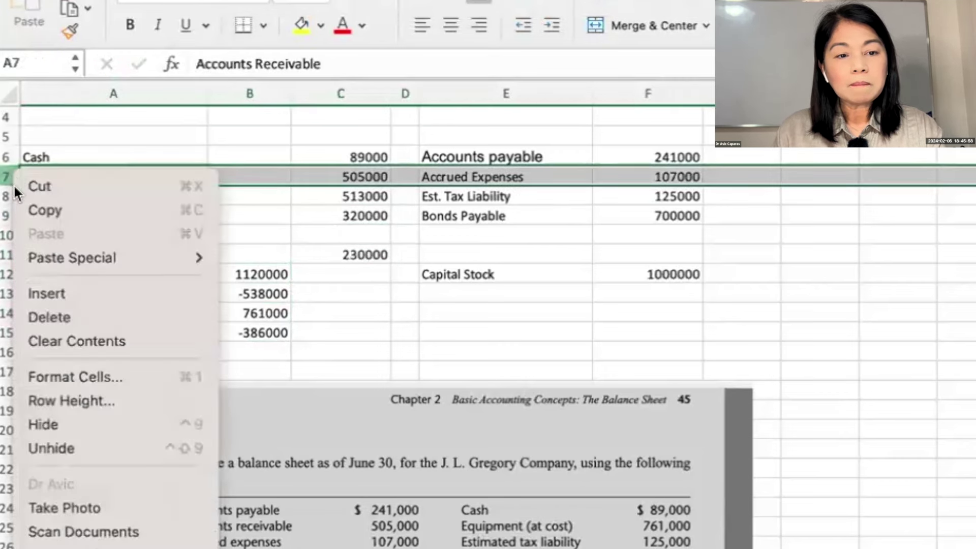
left_click(44, 290)
left_click(72, 175)
type("Marke")
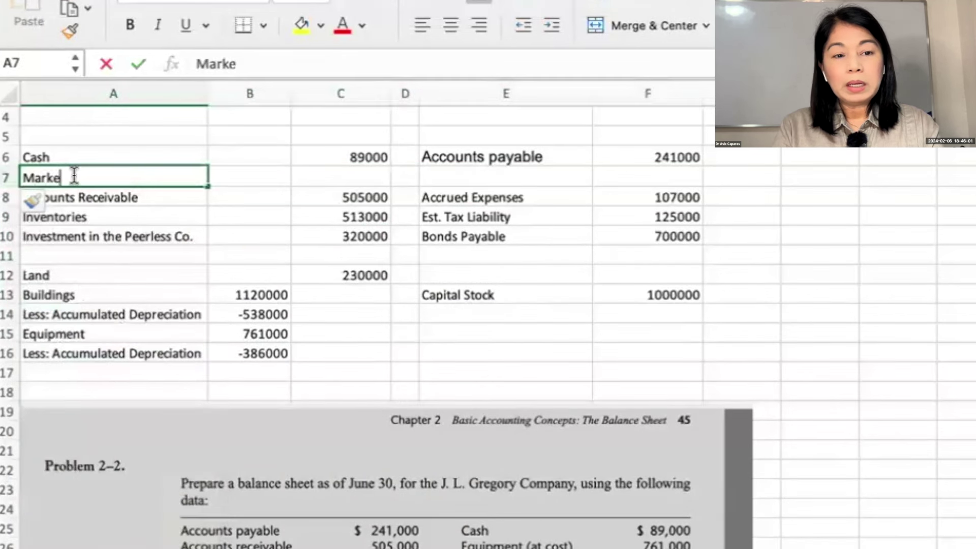
type("table Sec")
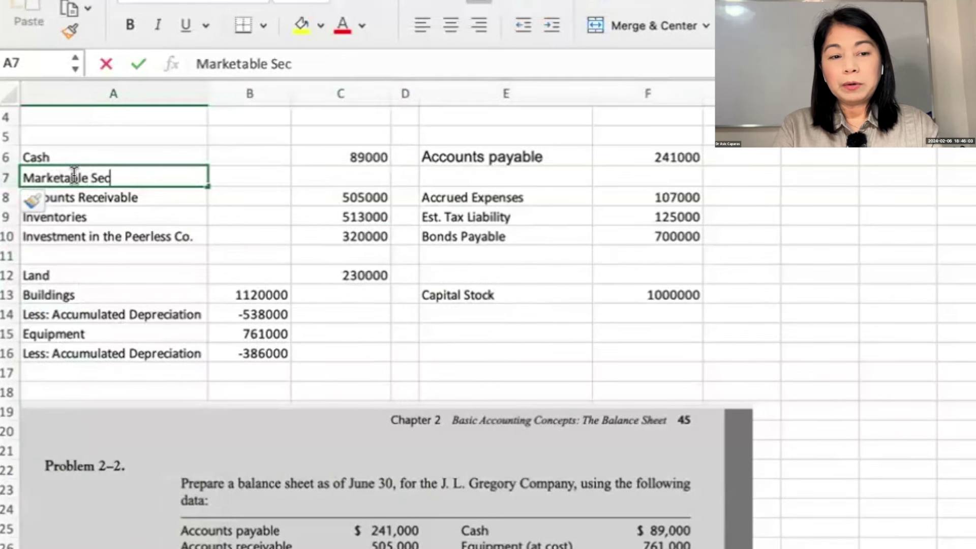
type("ru")
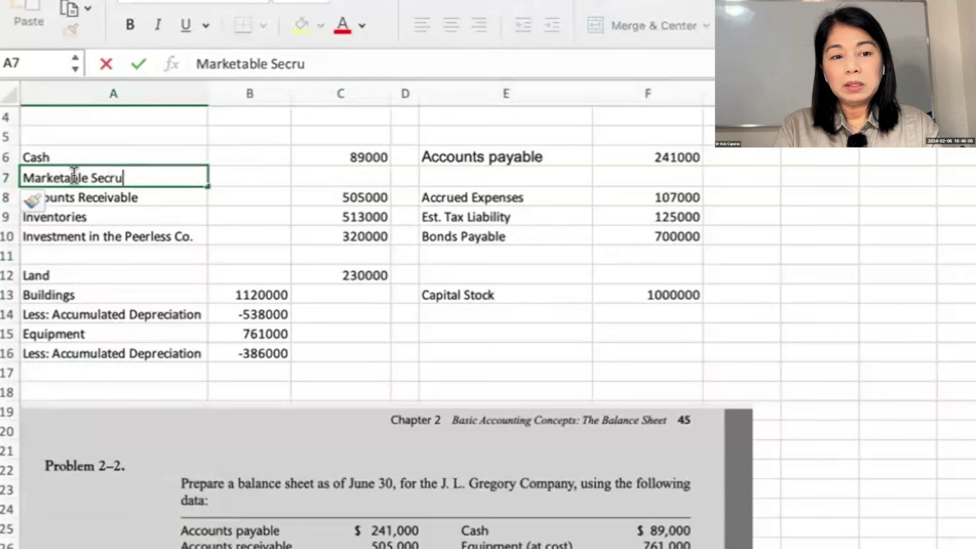
key("BackSpace")
key("BackSpace")
type("uti")
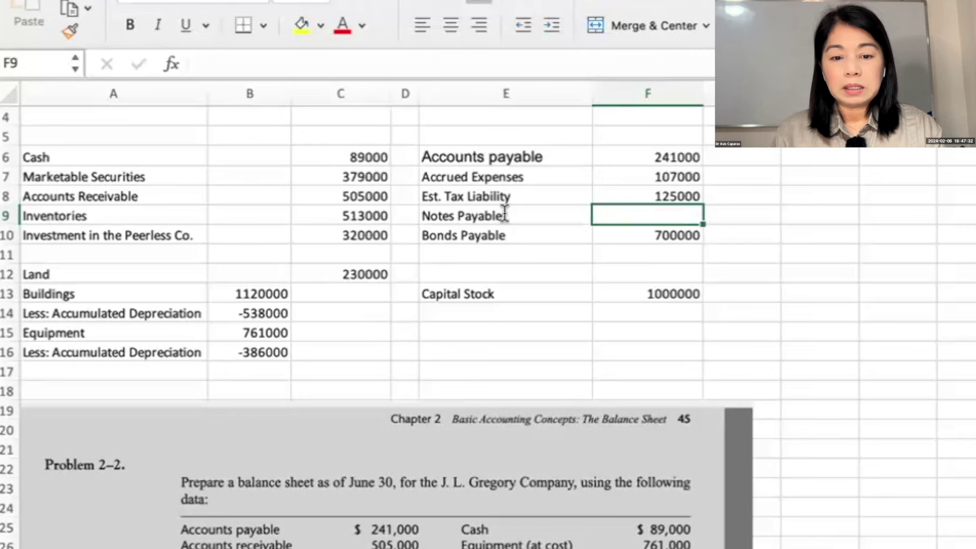
- Enter the Notes Payable amount, 200000, in F9
type("200000")
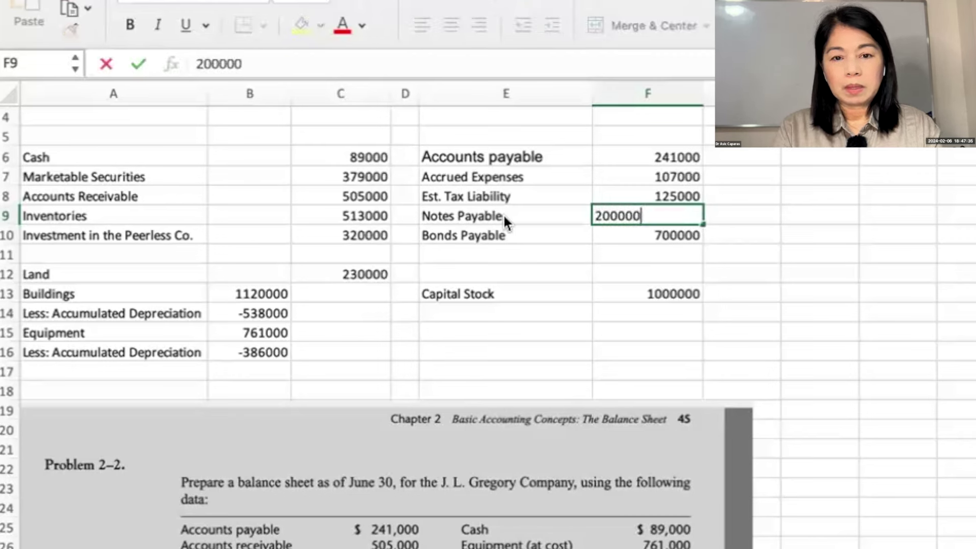
key("Return")
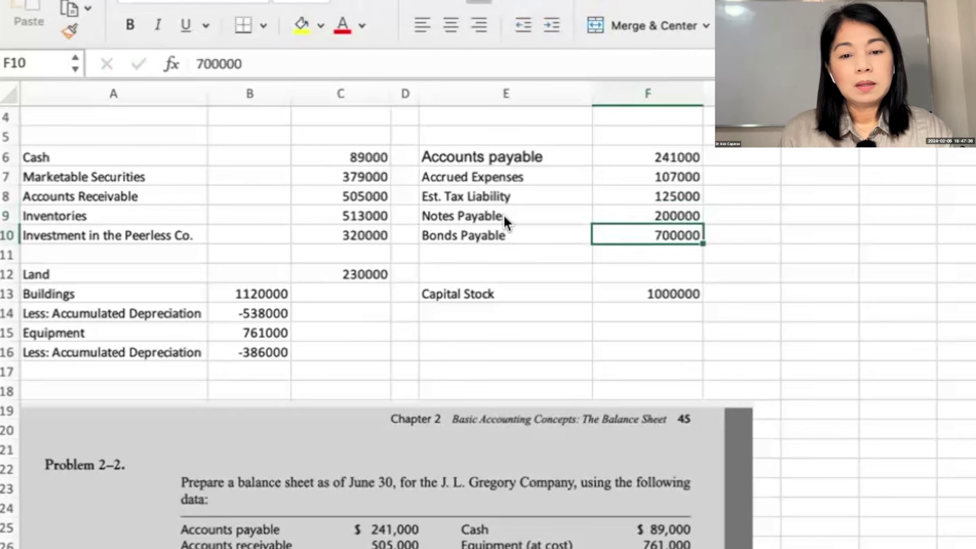
- Add a bottom border to the Buildings accumulated depreciation amount in B14
left_click(316, 312)
left_click(269, 312)
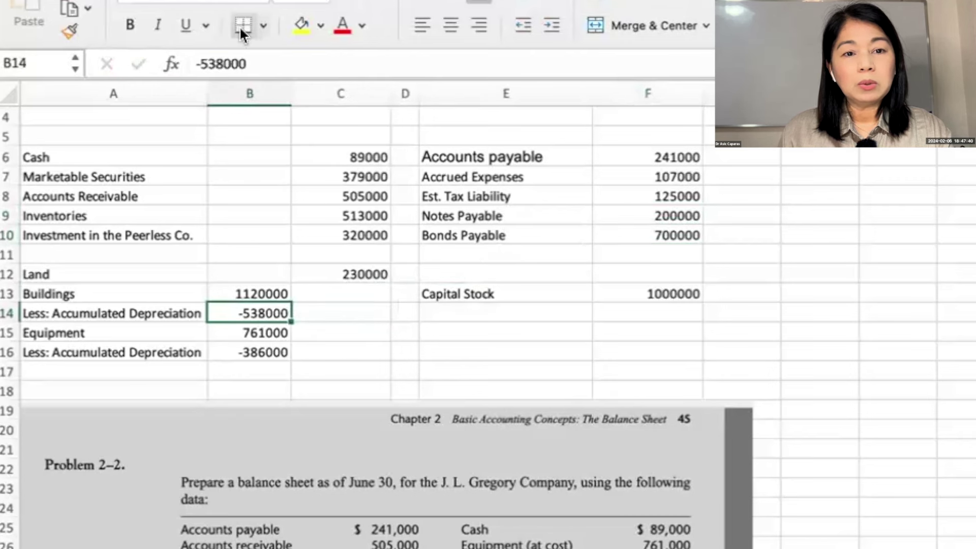
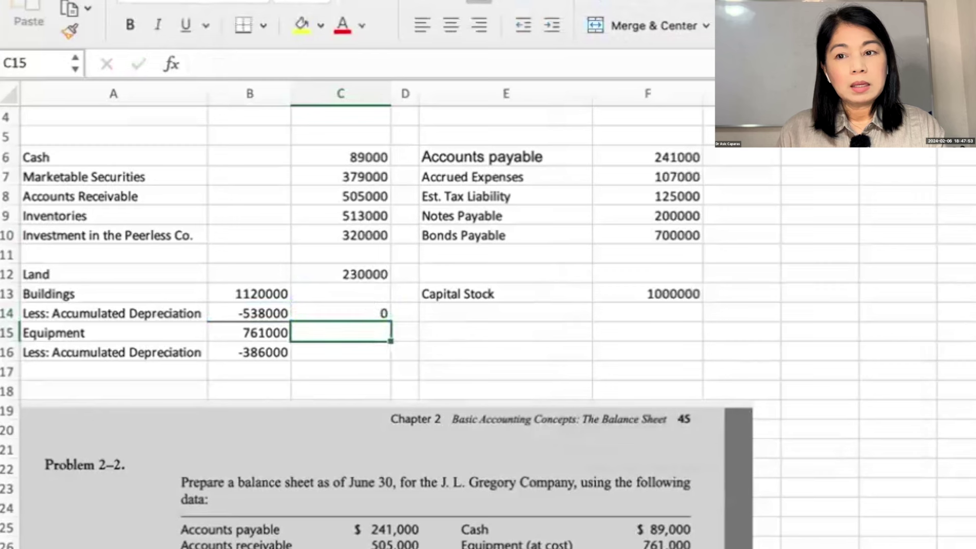
- Replace the formula in C14 with the net Buildings amount, adding B13 and B14
left_click(370, 312)
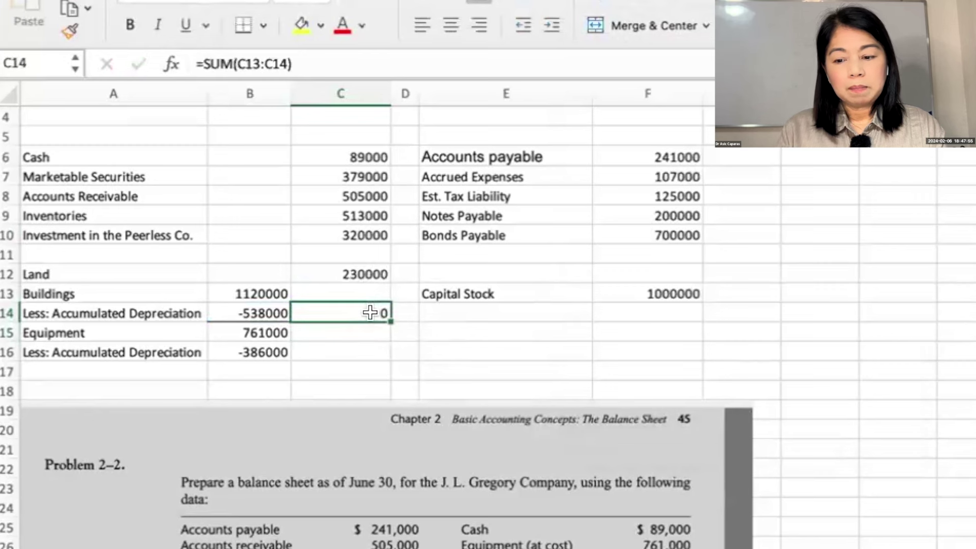
type("+")
key("Left")
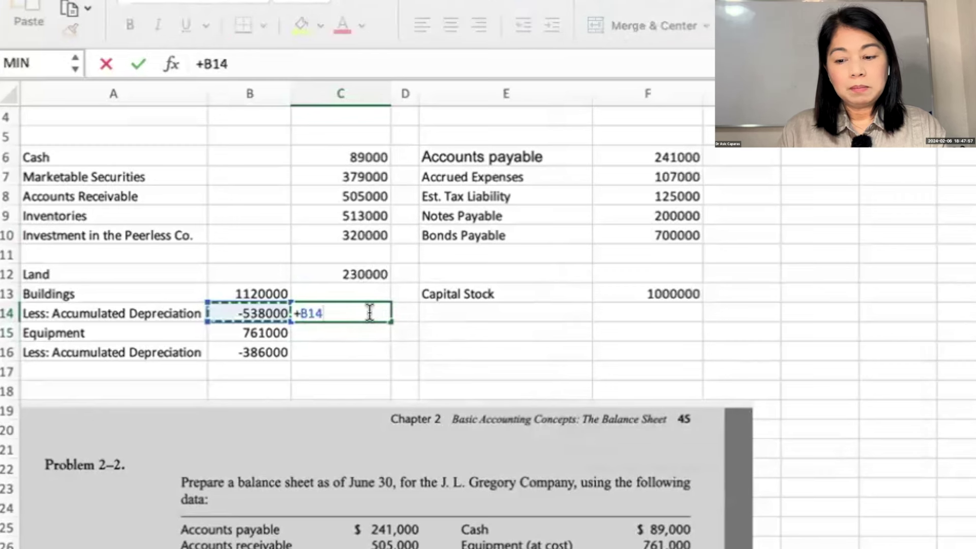
key("Up")
type("+")
key("Left")
key("Return")
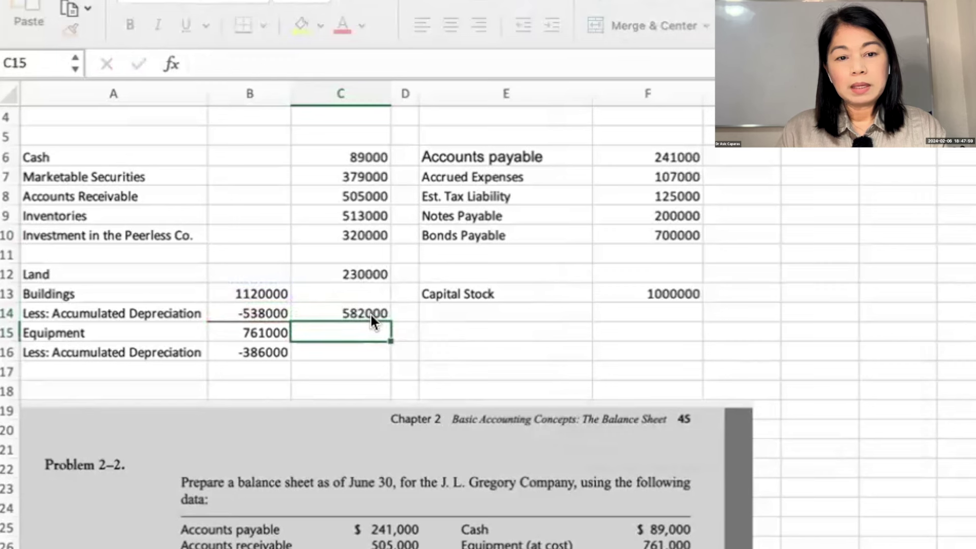
- Calculate the net Equipment amount in C15 by adding B15 and B16
type("+")
key("Left")
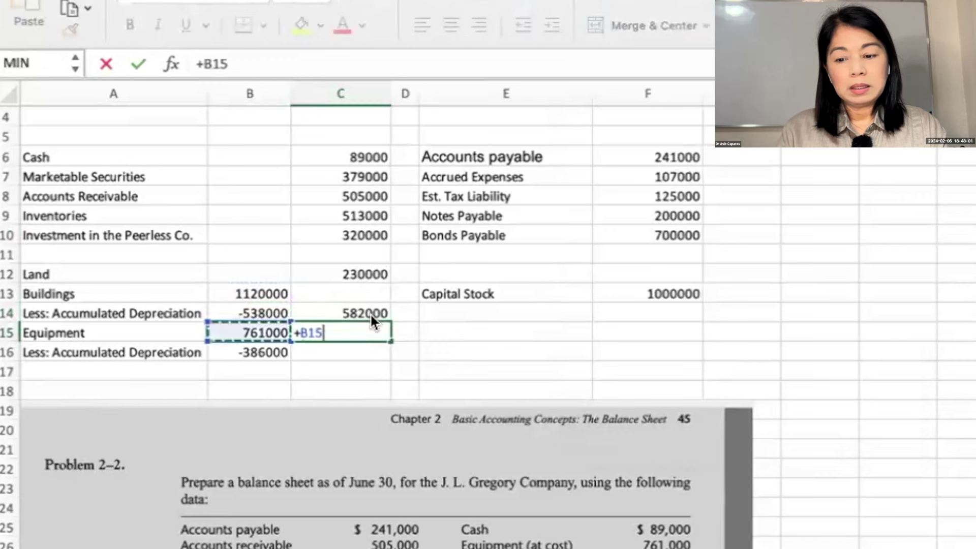
type("+")
key("Left")
key("Down")
key("Return")
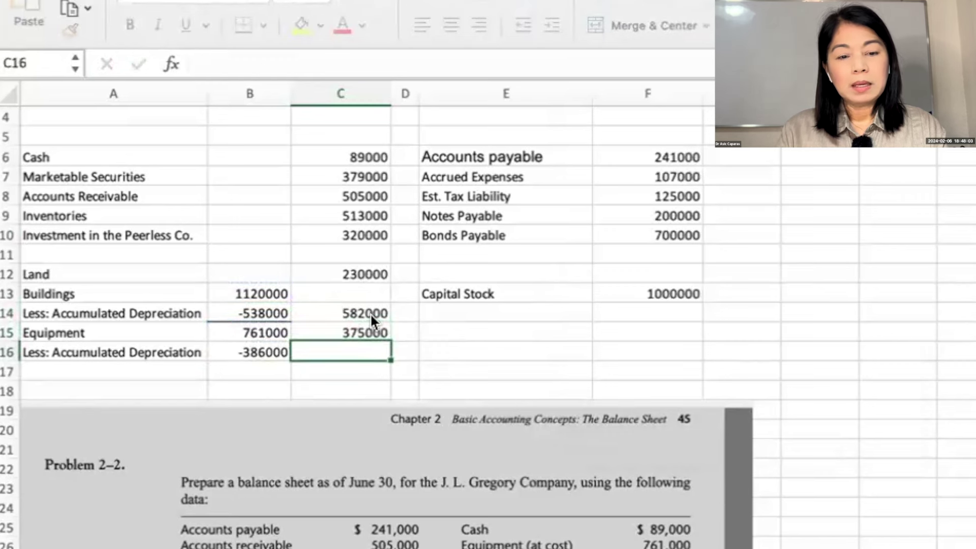
- Add a bottom border to B16 and move the net Equipment formula from C15 to C16
left_click(259, 351)
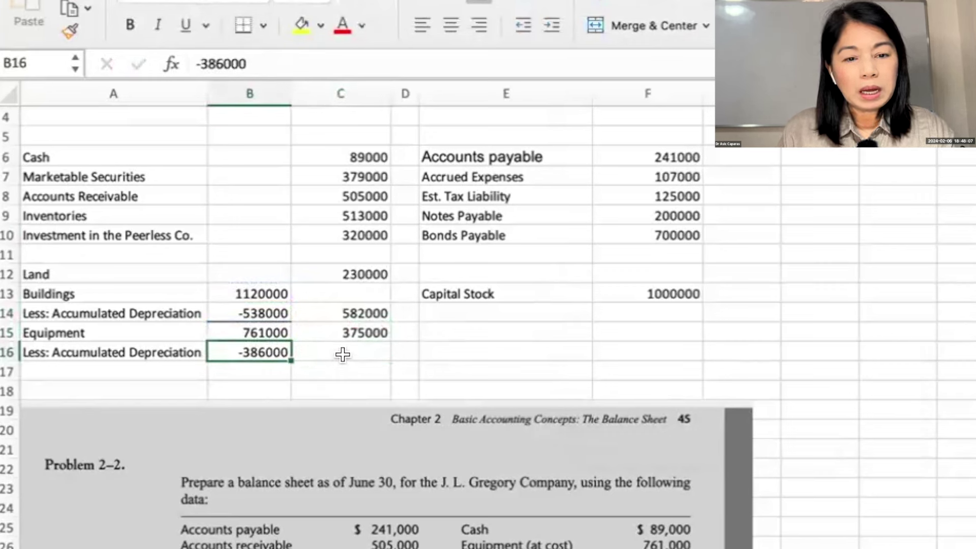
key("Return")
left_click(357, 329)
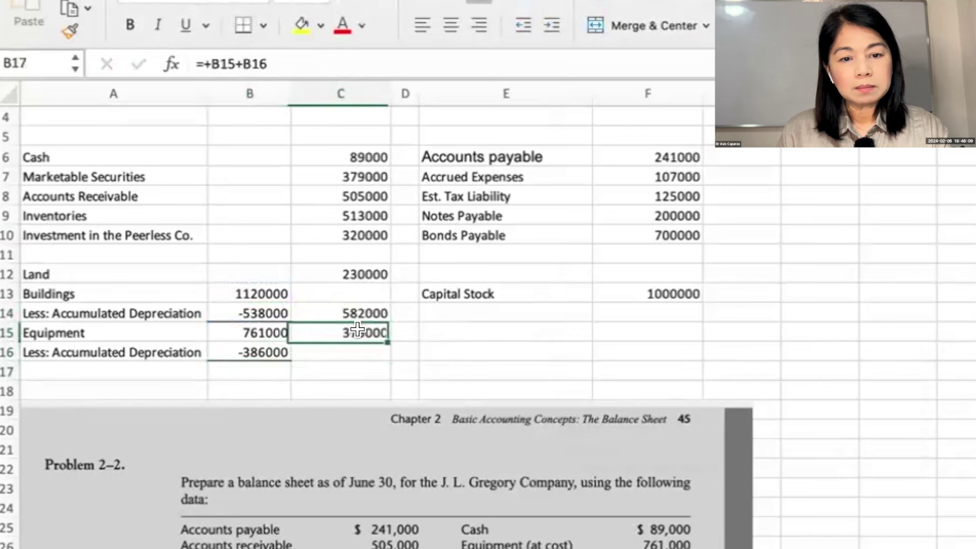
left_click_drag(358, 337, 358, 350)
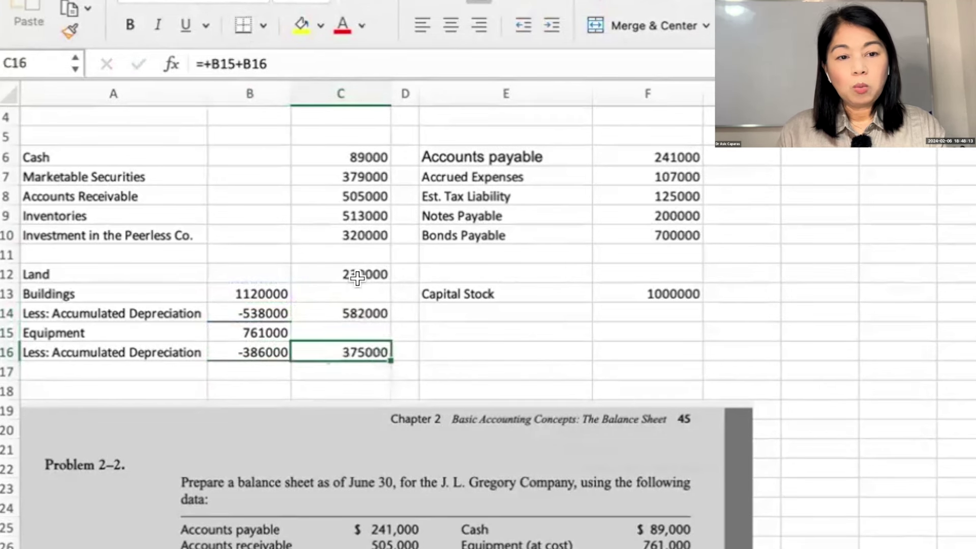
- Total the Land, Buildings and Equipment amounts in C17 with =SUM(C12:C16) and label A17 "Noncurrent Assets"
left_click(330, 375)
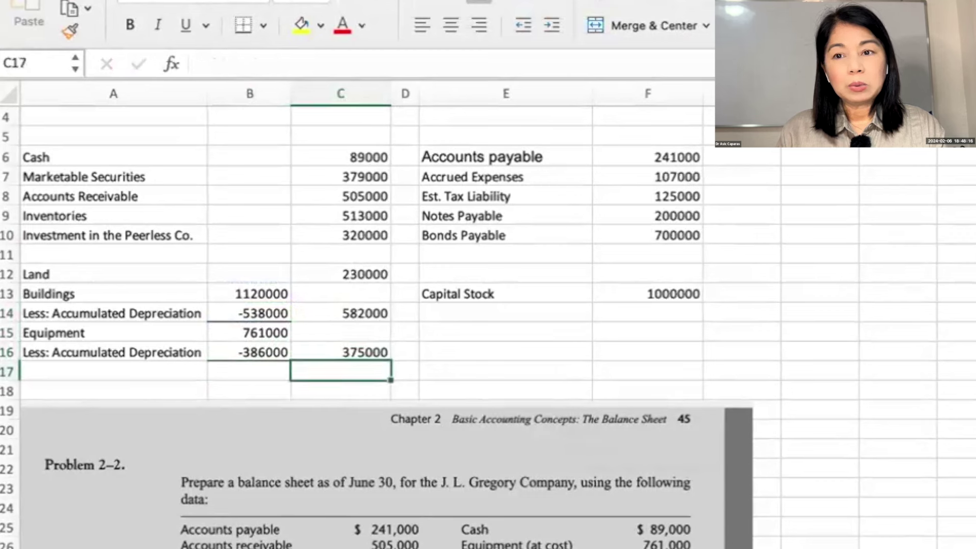
key("super+shift+t")
left_click_drag(373, 272, 373, 349)
key("Return")
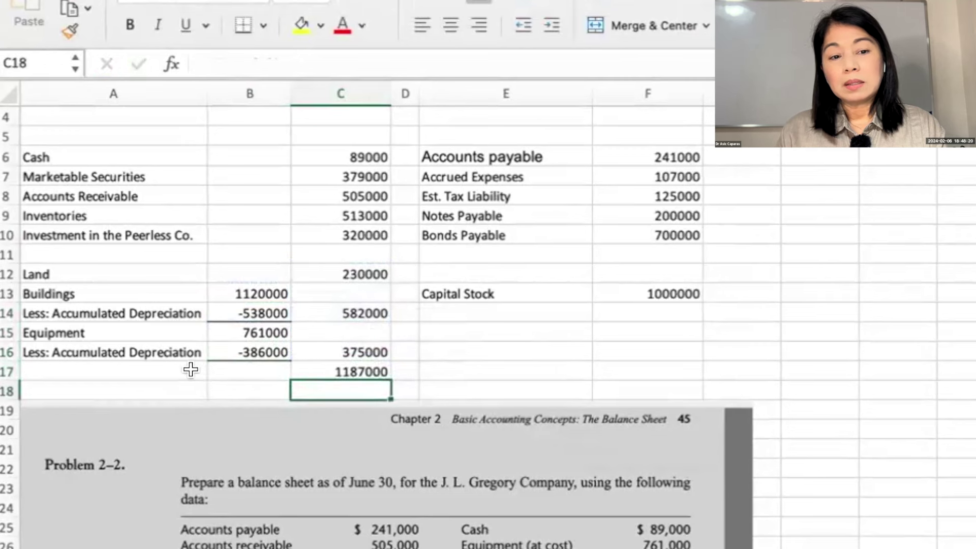
left_click(191, 369)
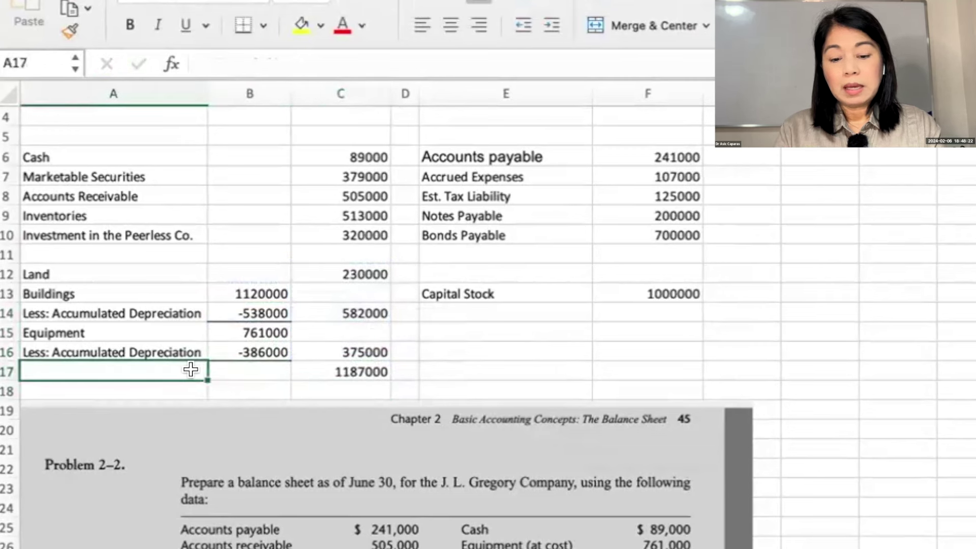
type("Noncurre")
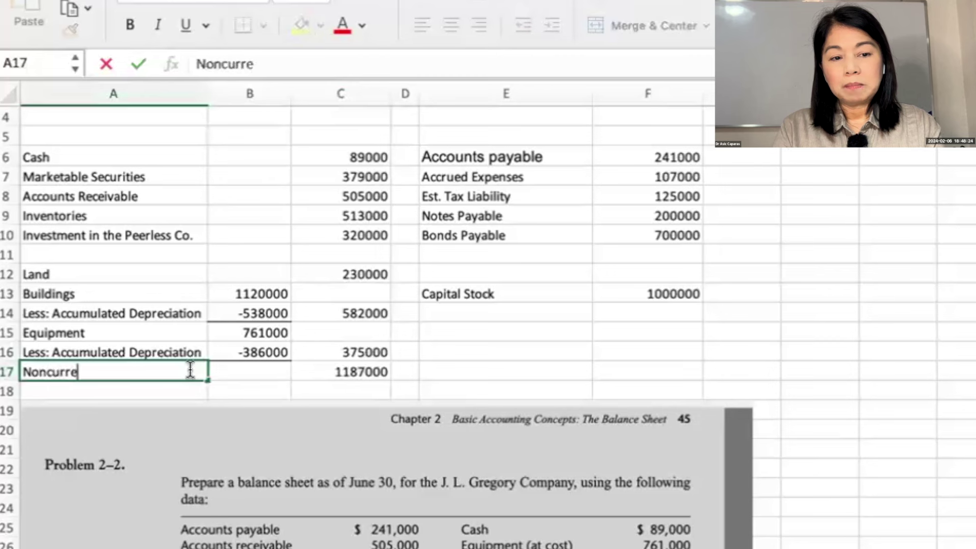
type("nt Assets")
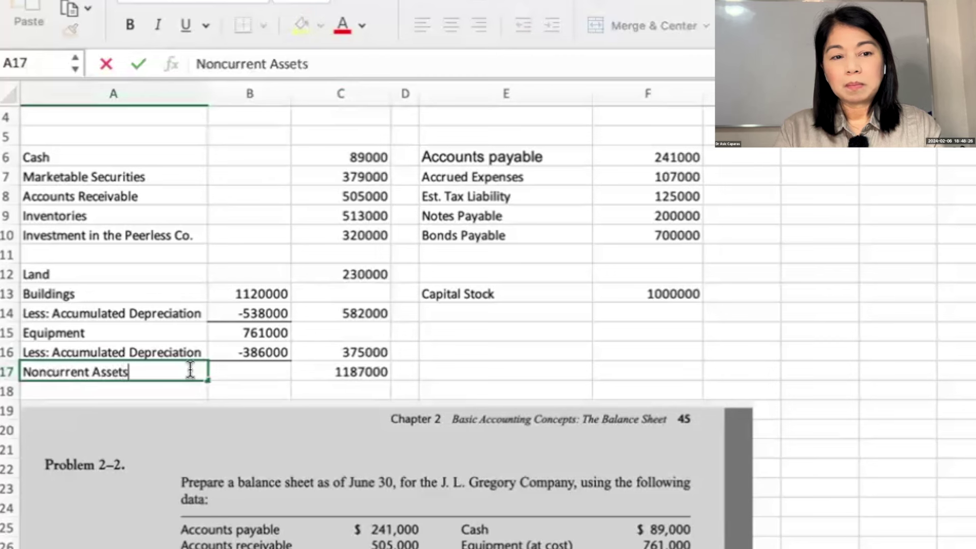
key("Return")
- Move the Problem 2–2 picture down to about row 25 to free rows below the balance sheet
left_click(157, 254)
left_click(9, 254)
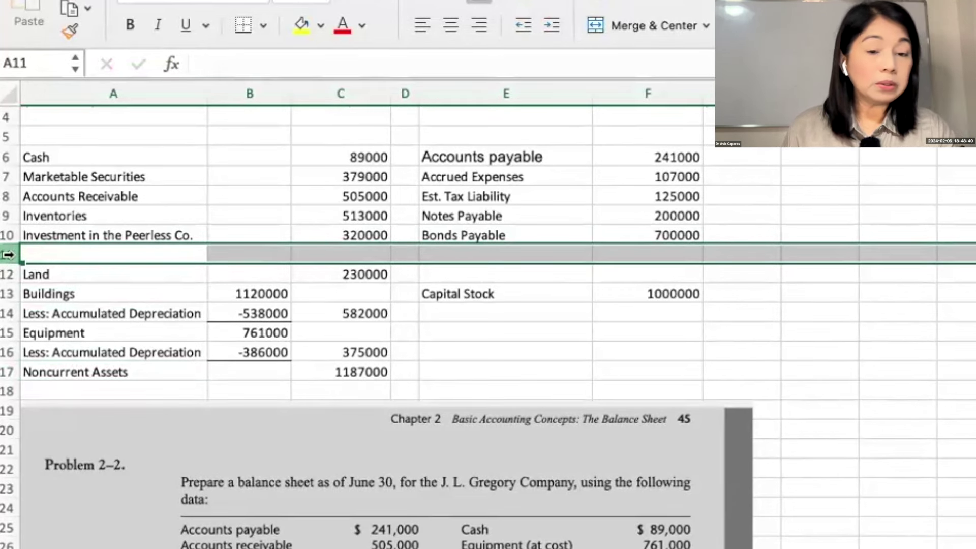
scroll(49, 268, "down", 3)
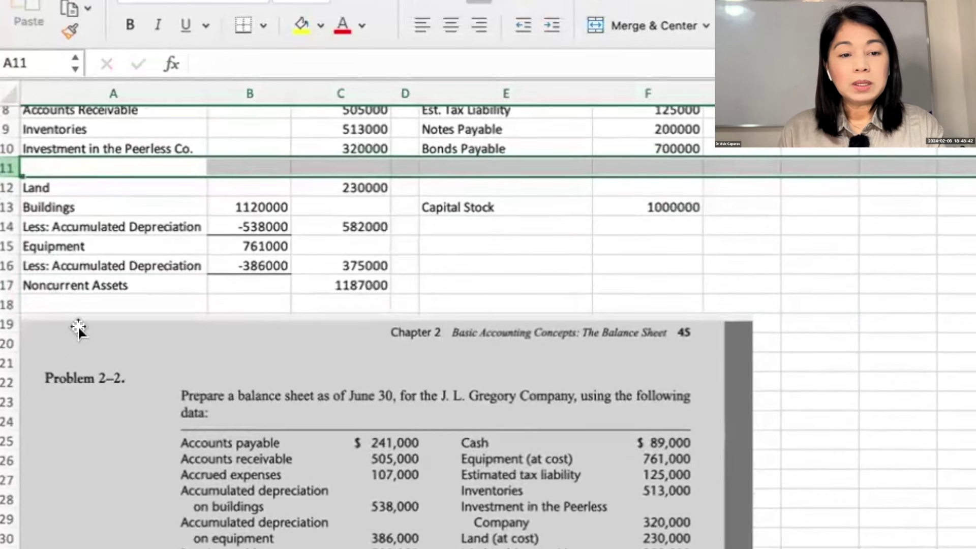
left_click(119, 357)
left_click_drag(120, 357, 119, 470)
- Move the Investment in the Peerless Co. line from row 10 to row 19
left_click_drag(50, 148, 316, 160)
left_click(316, 180)
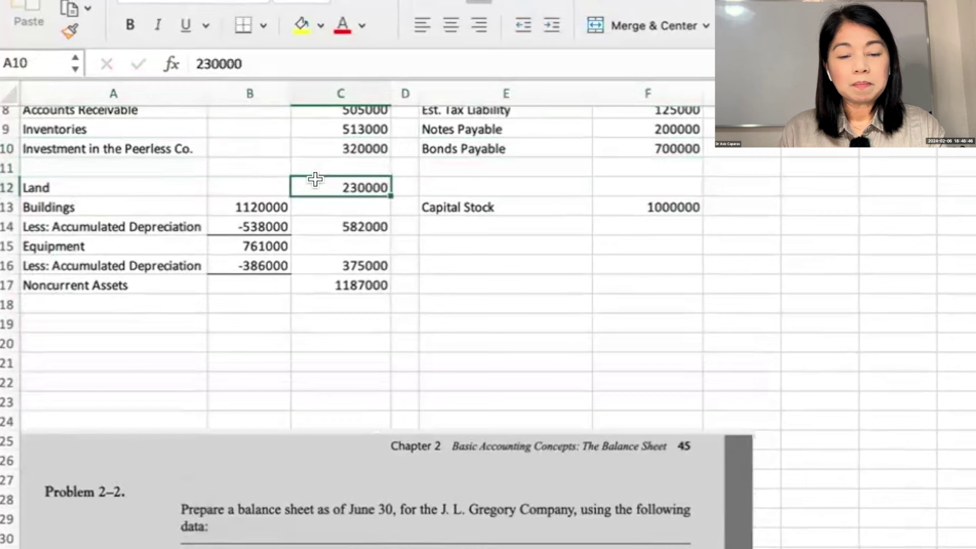
left_click_drag(171, 149, 300, 321)
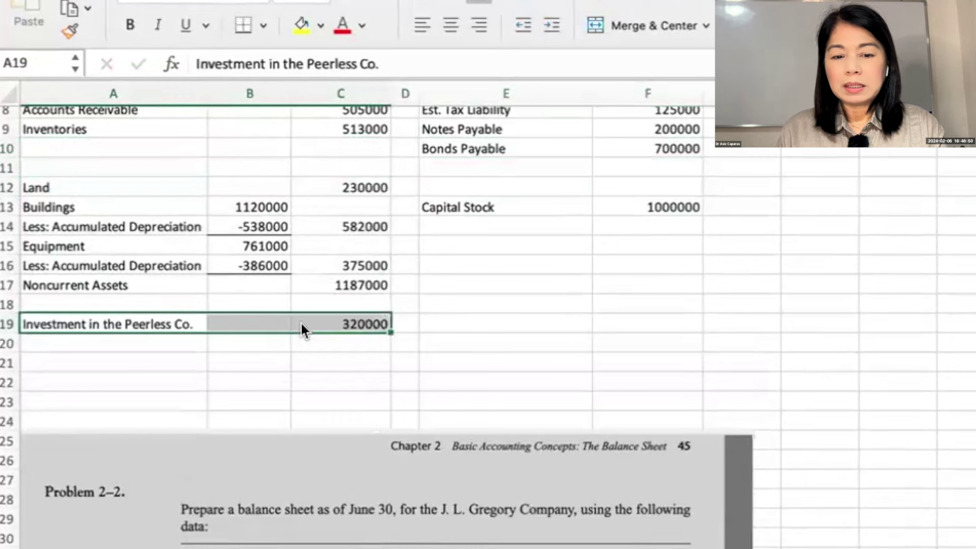
- Add a bottom border to C9 and total the current asset amounts in C10 with =SUM(C6:C9)
scroll(211, 300, "up", 2)
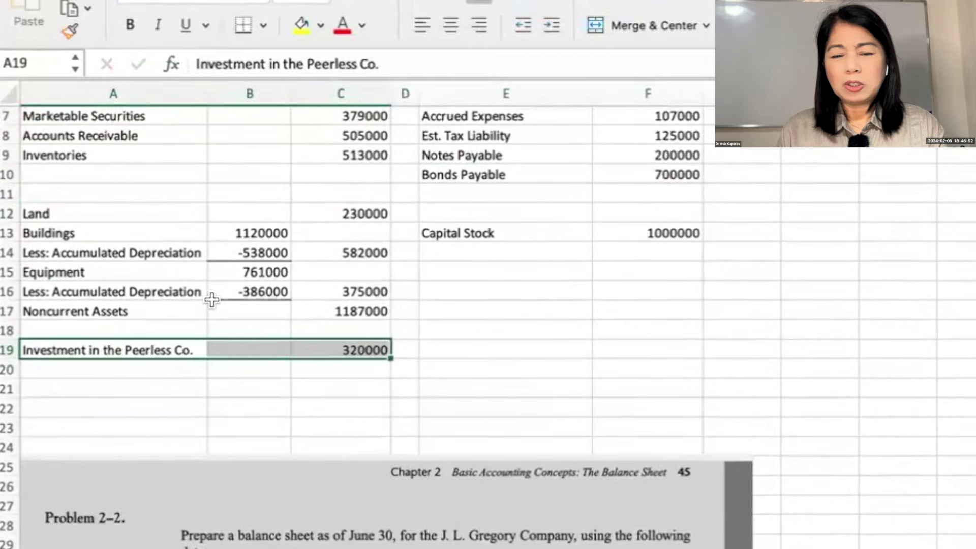
scroll(211, 300, "up", 1)
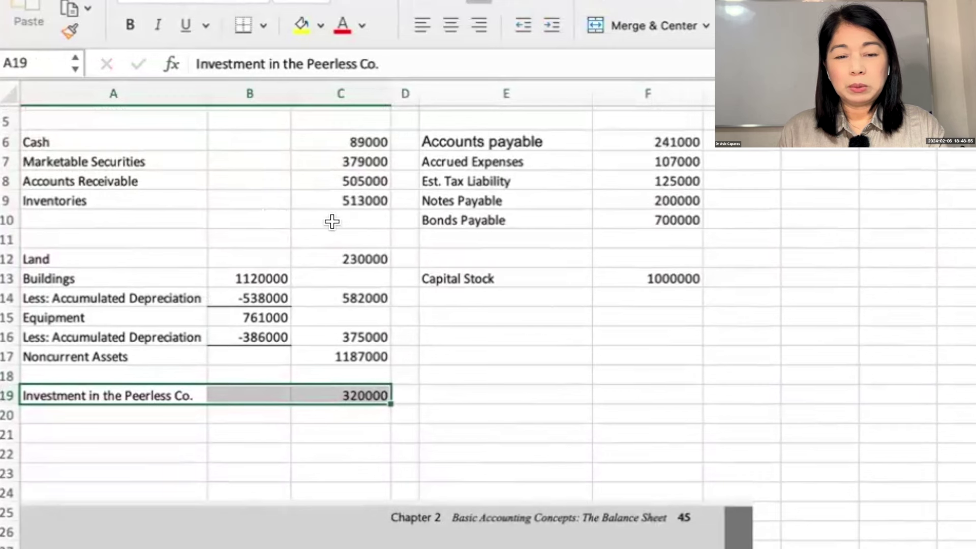
left_click(331, 220)
left_click(334, 200)
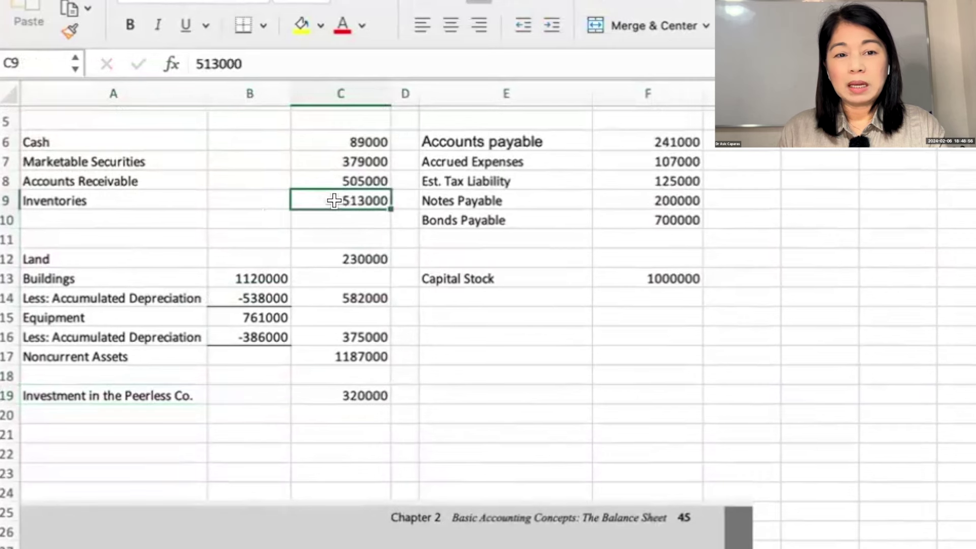
left_click(309, 218)
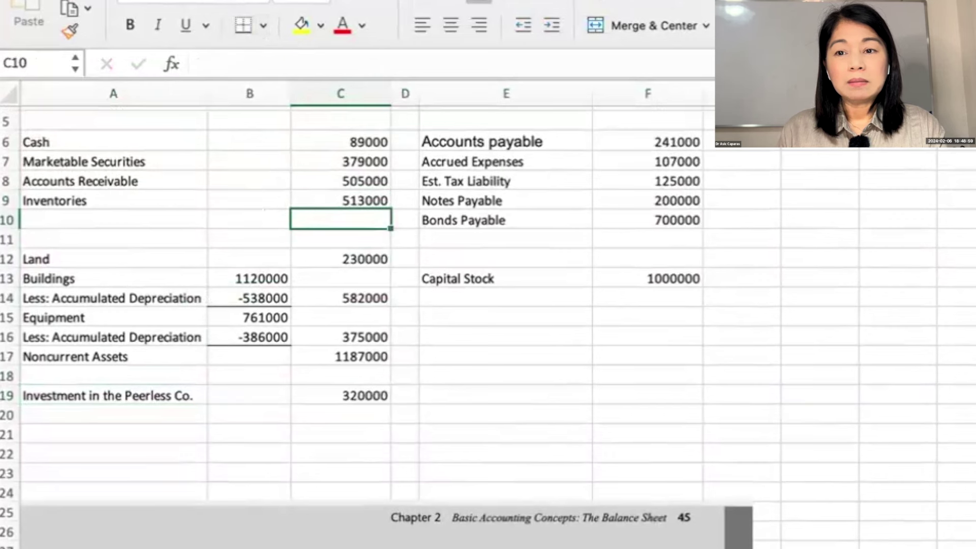
key("super+shift+t")
key("Return")
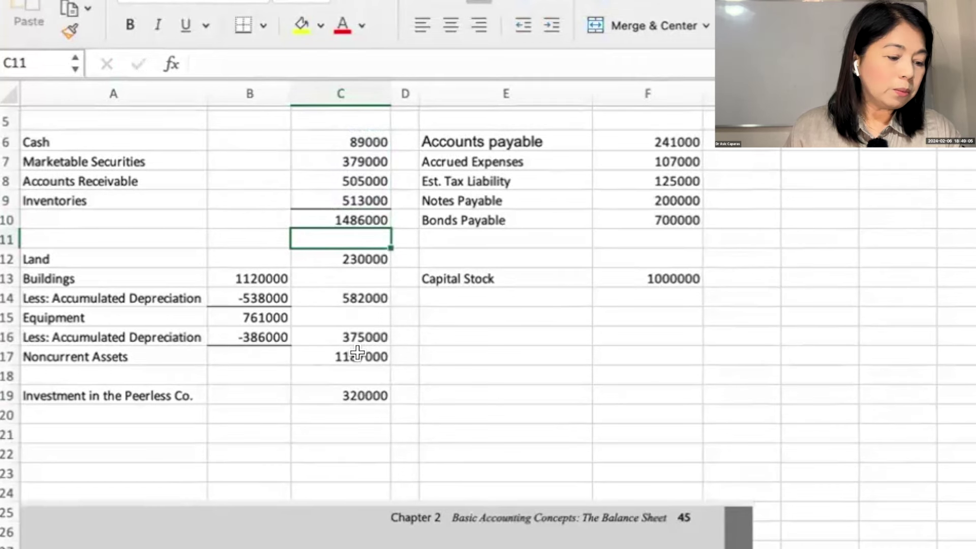
- Add bottom borders to the amounts in C16, C10, C17 and C19
left_click(370, 329)
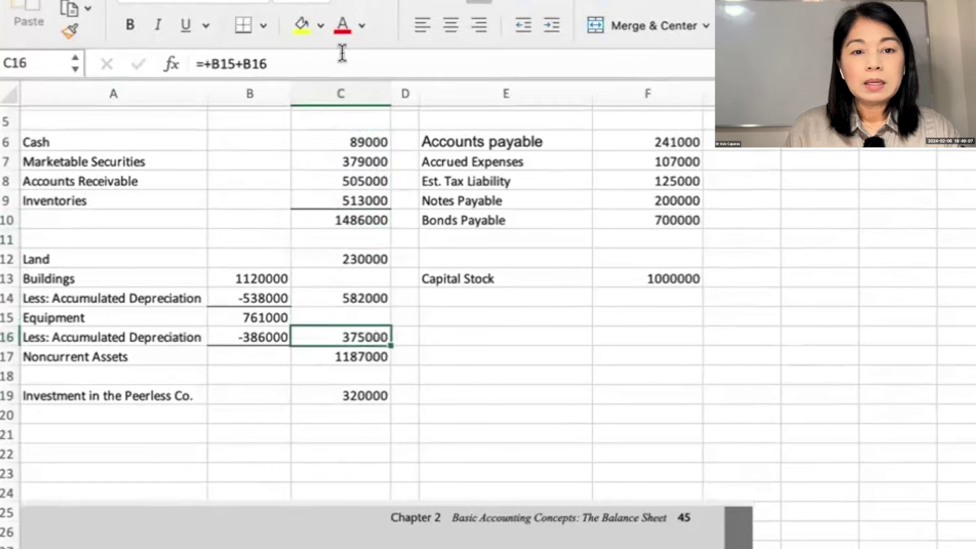
left_click(243, 26)
left_click(315, 218)
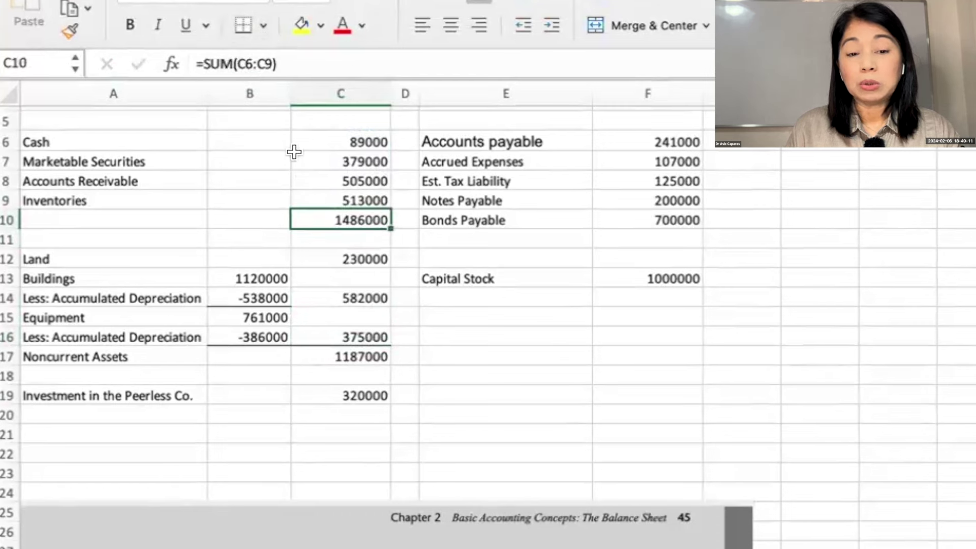
left_click(344, 353)
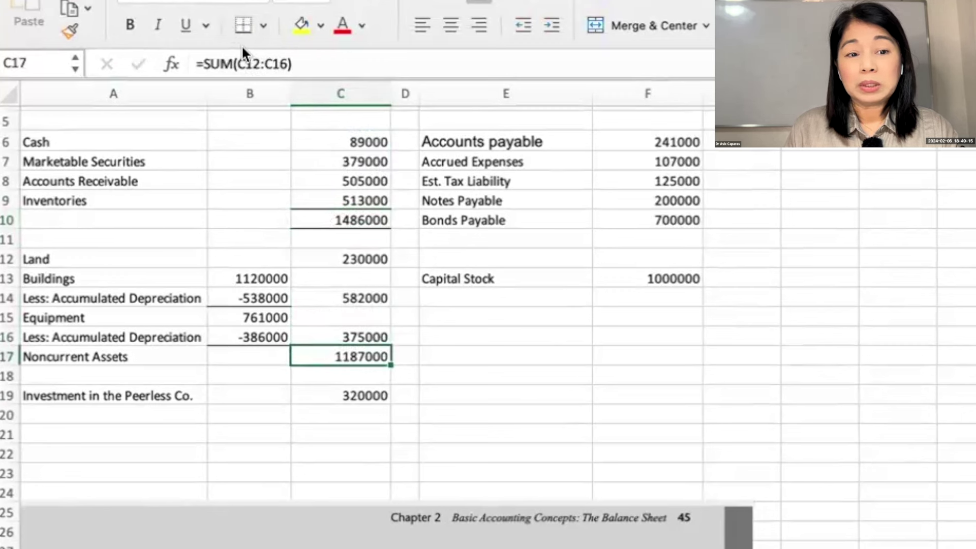
left_click(324, 395)
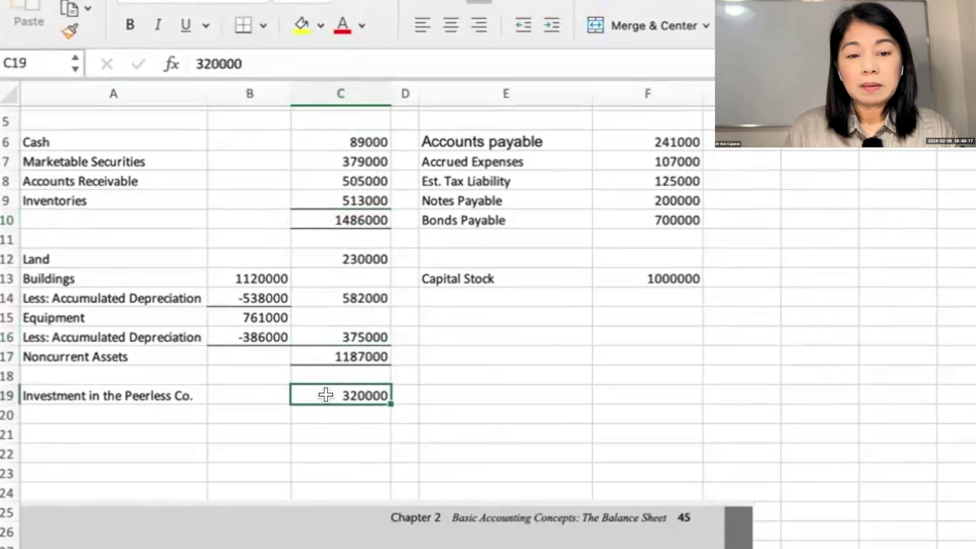
left_click(239, 27)
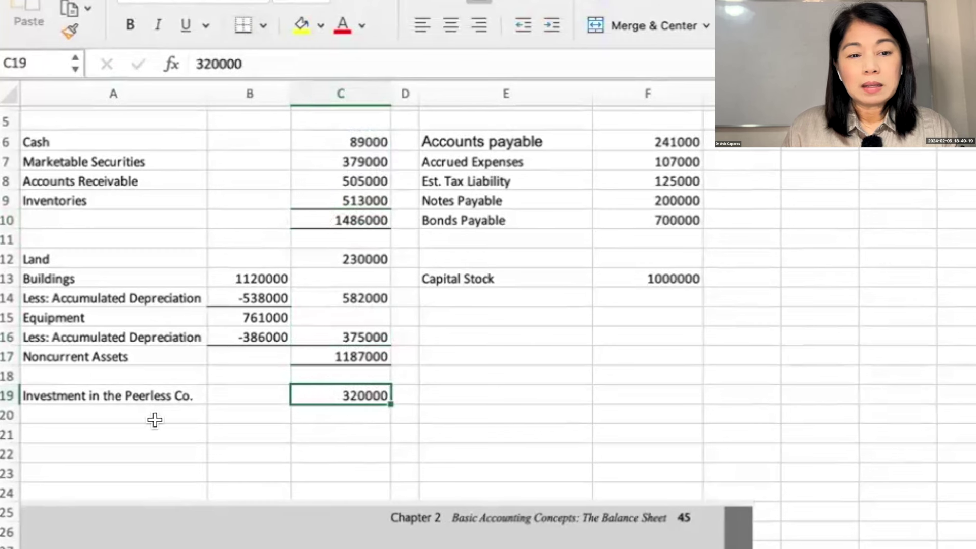
- Enter the label "Total Assets" in A21
left_click(146, 434)
type("Total")
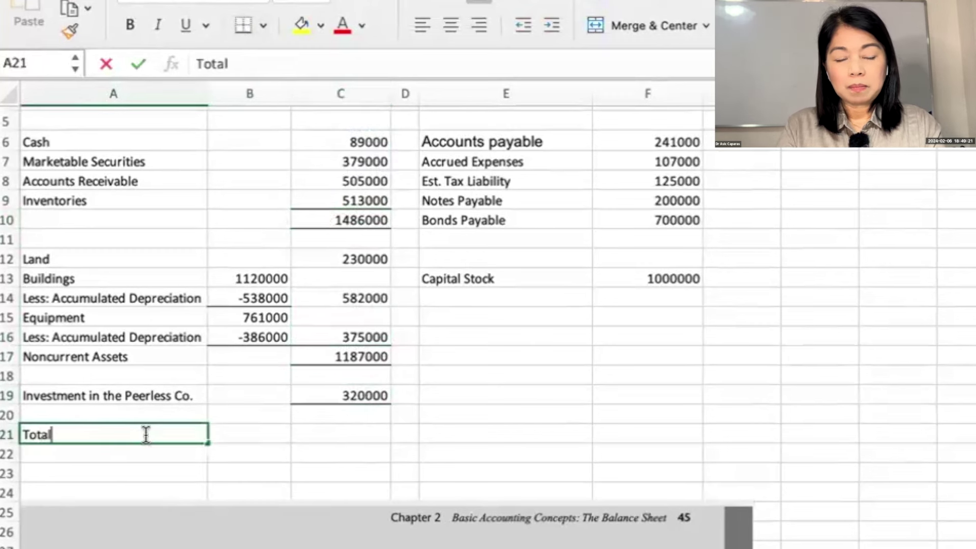
type(" Asset")
key("Tab")
key("Tab")
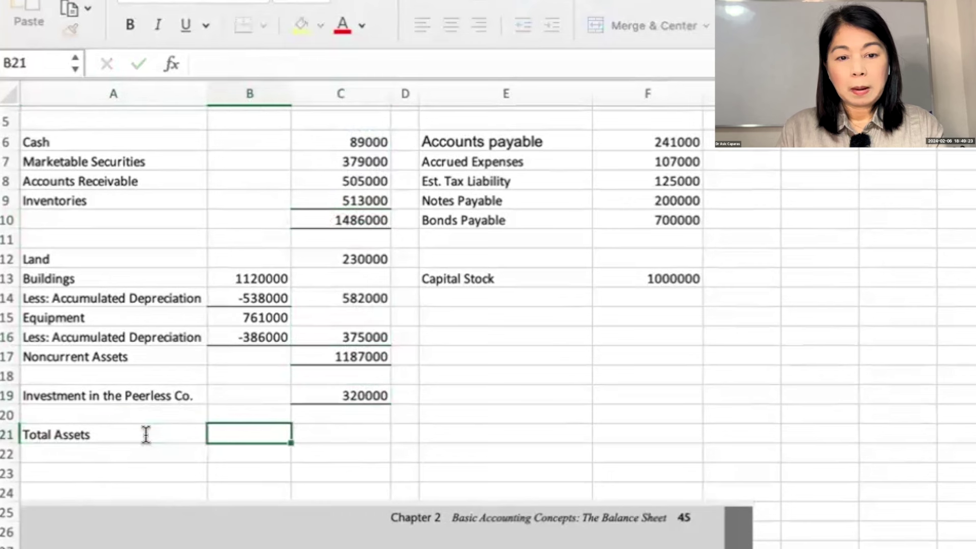
- Calculate total assets in C21 with the formula +C10+C17+C19 and give the cell a double bottom border
type("+")
left_click(319, 216)
type("+")
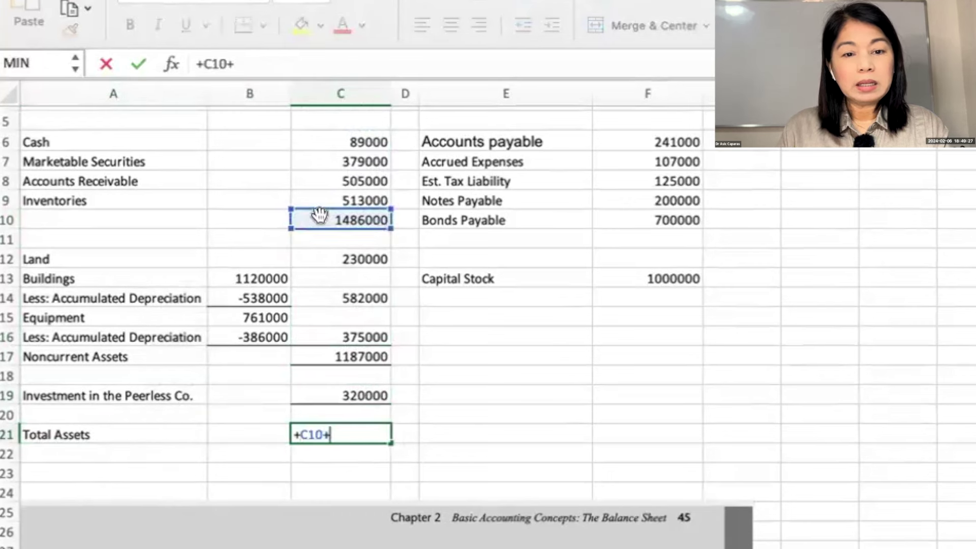
left_click(347, 355)
type("+")
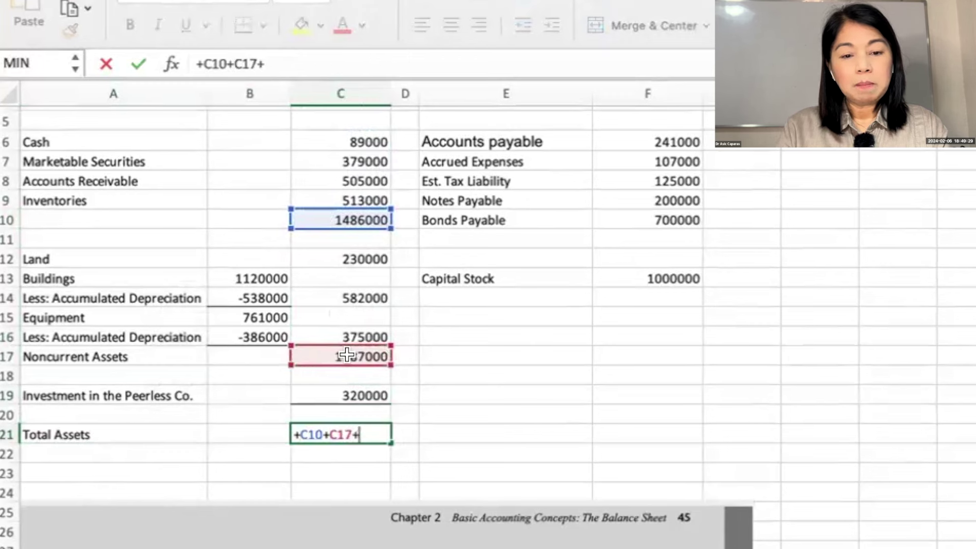
left_click(348, 394)
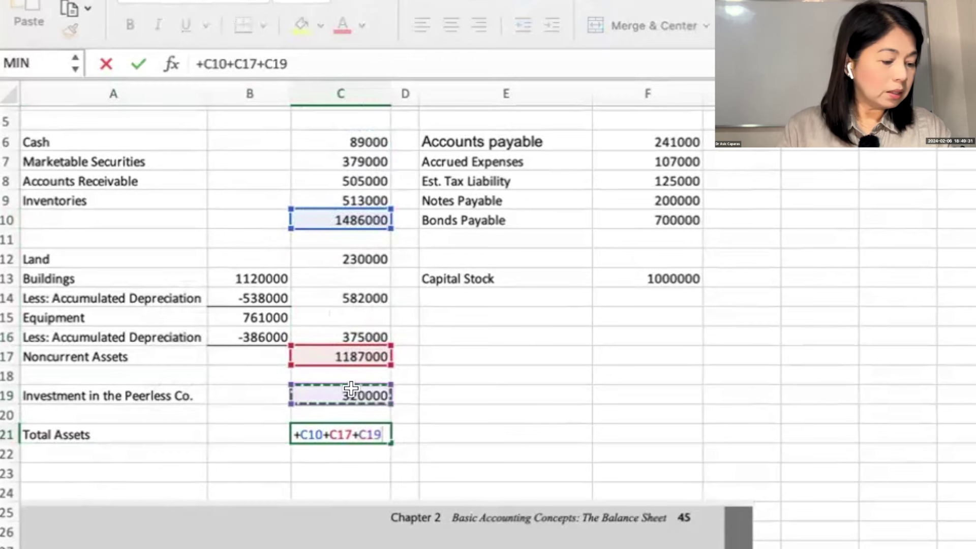
key("Return")
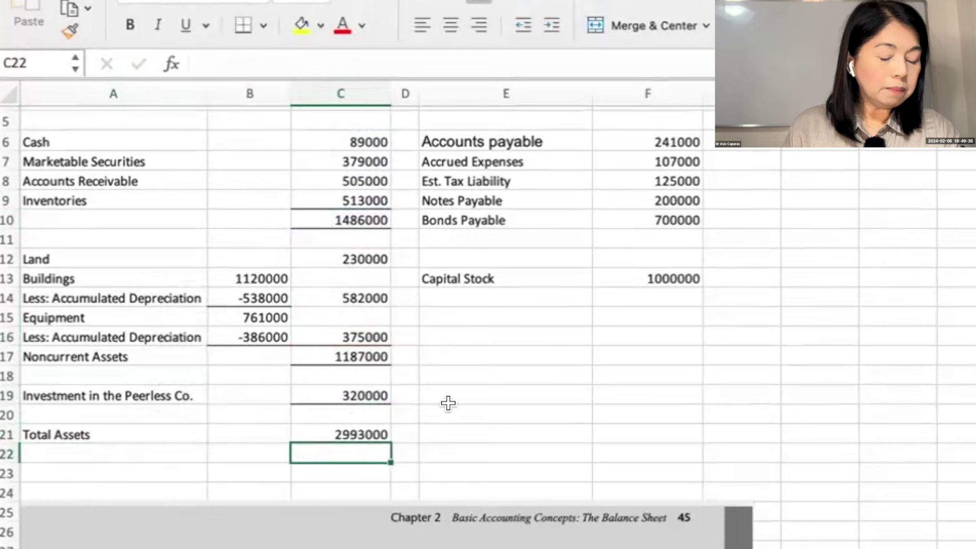
left_click(368, 436)
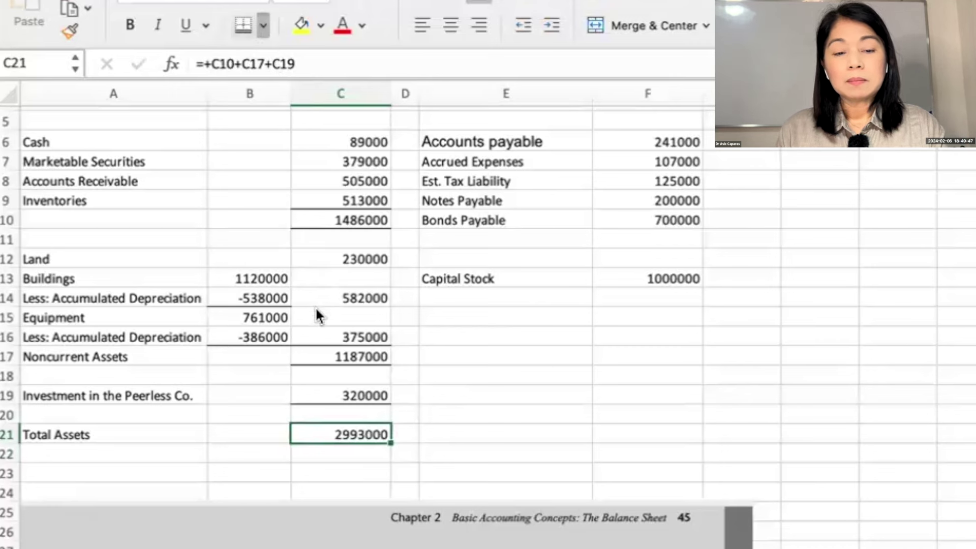
left_click(631, 414)
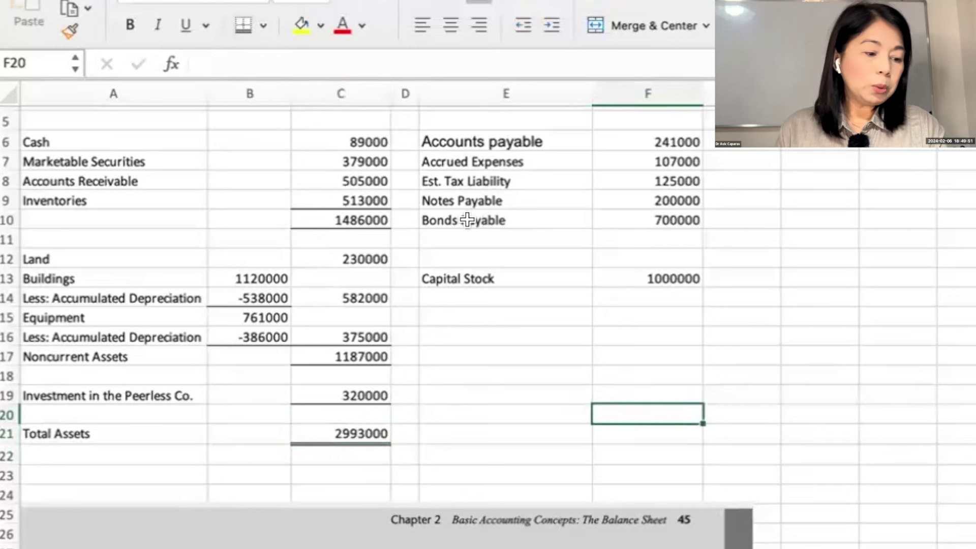
- Enter the label "Total Liabilities" in E11 below Bonds Payable
left_click_drag(461, 218, 629, 224)
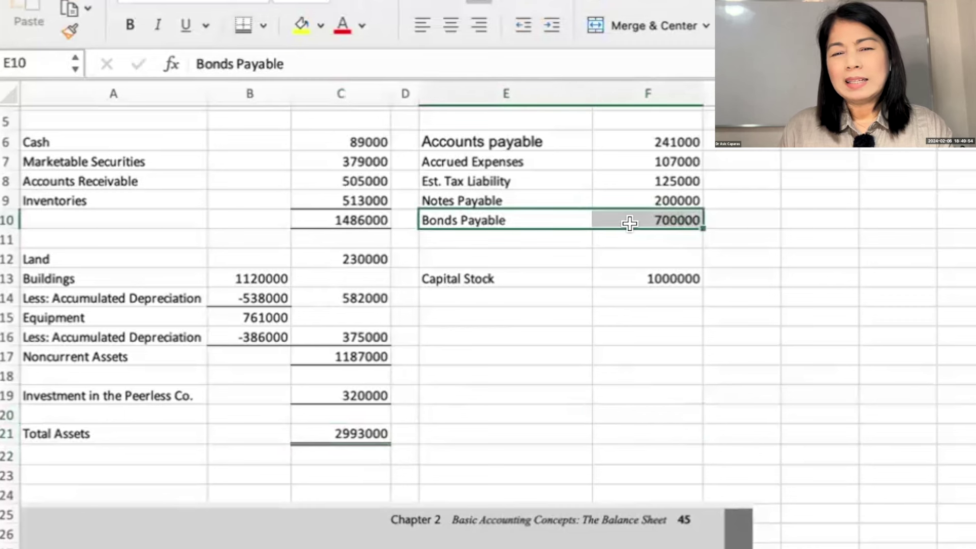
left_click(537, 236)
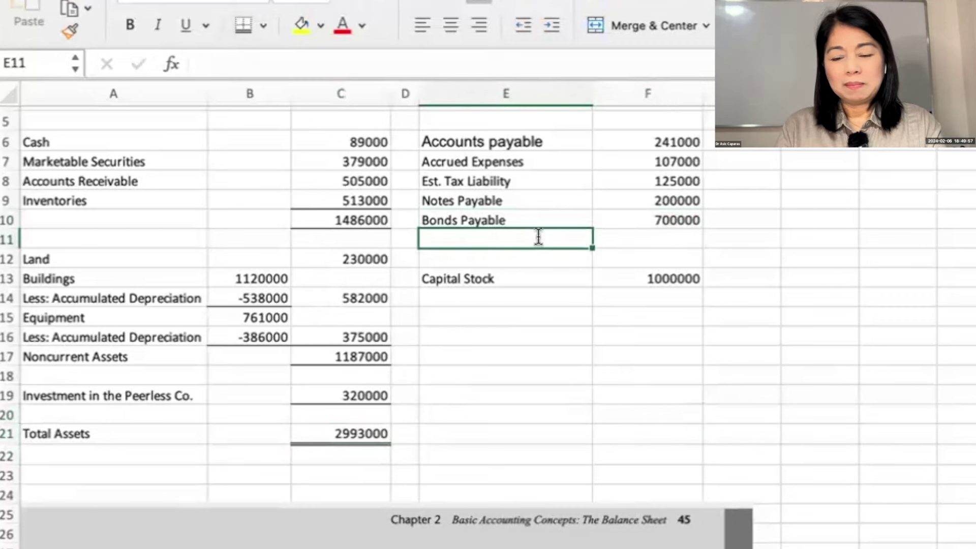
type("Total Liabilities")
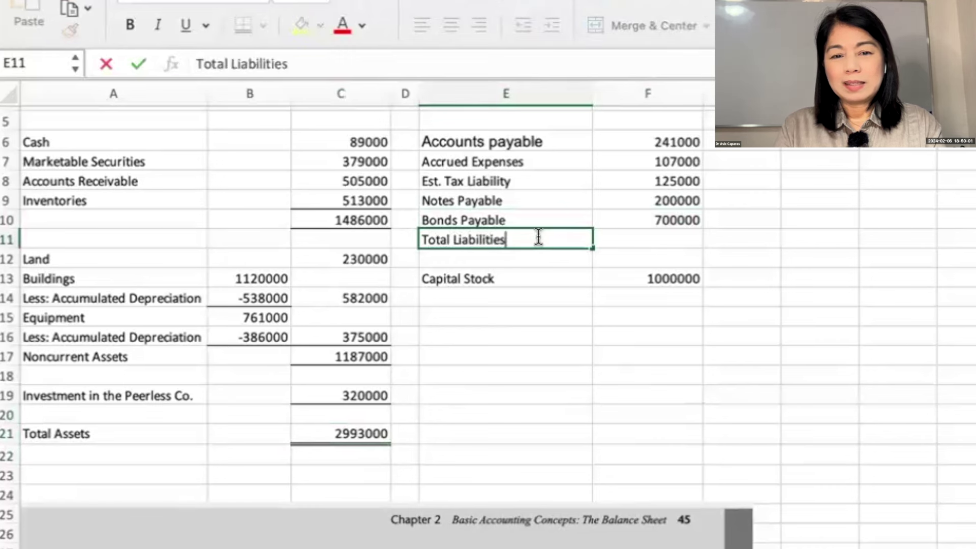
key("Return")
- Total the liabilities in F11 with =SUM(F6:F10) and add bottom borders to F10 and F11
left_click(640, 221)
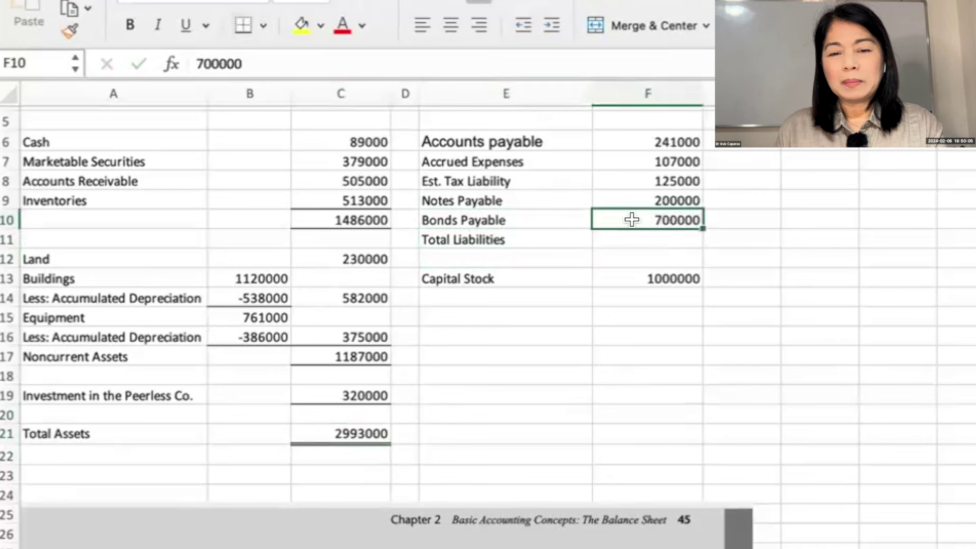
left_click(642, 236)
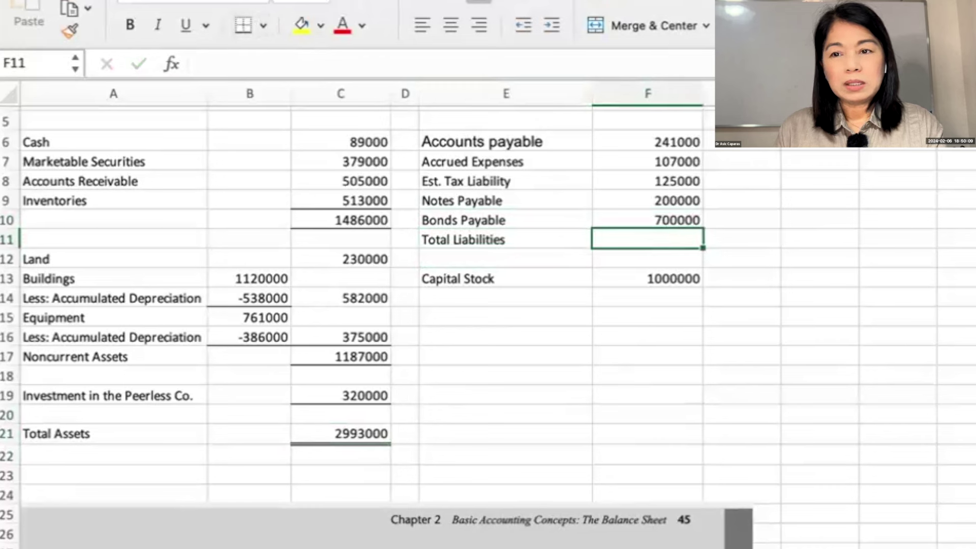
key("super+shift+t")
key("Return")
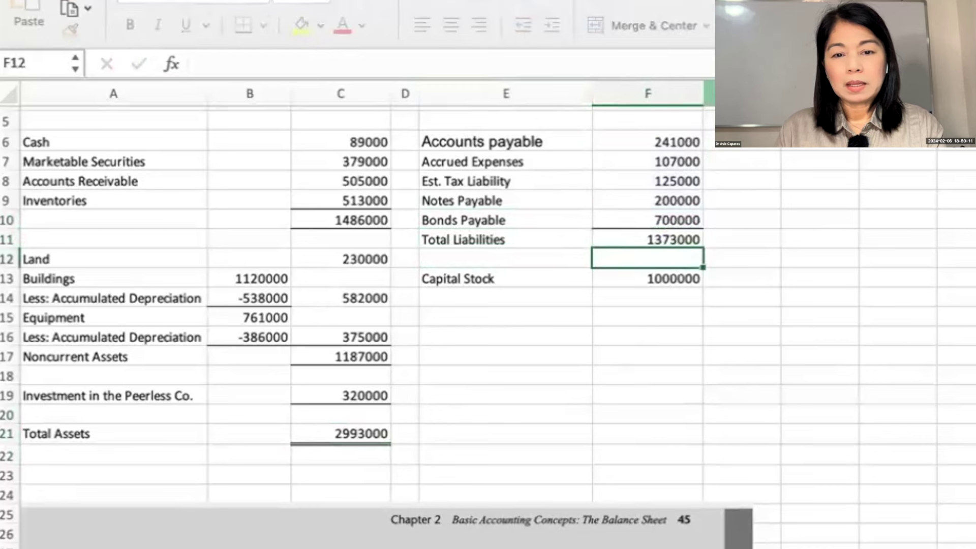
left_click(632, 238)
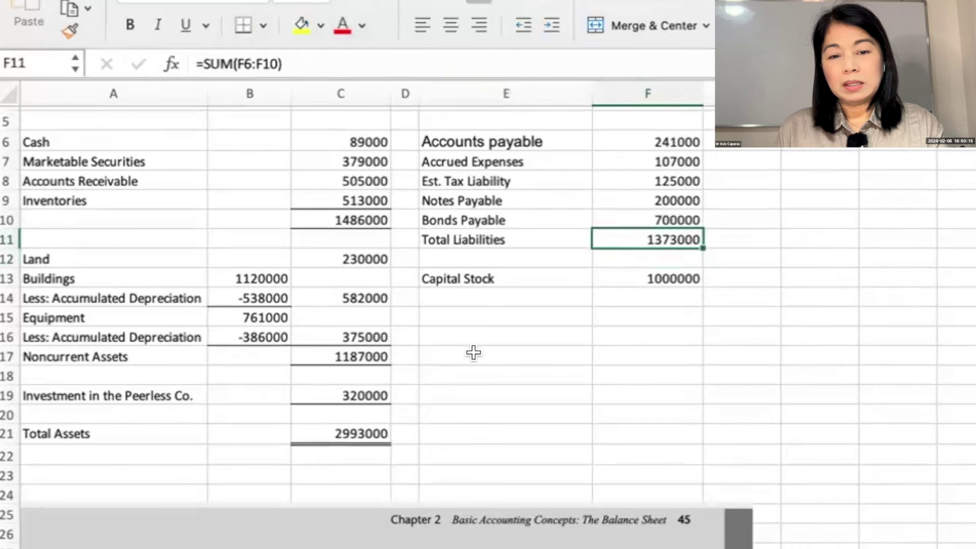
- Enter the label "Retained Earning" in E14 below Capital Stock
left_click(483, 298)
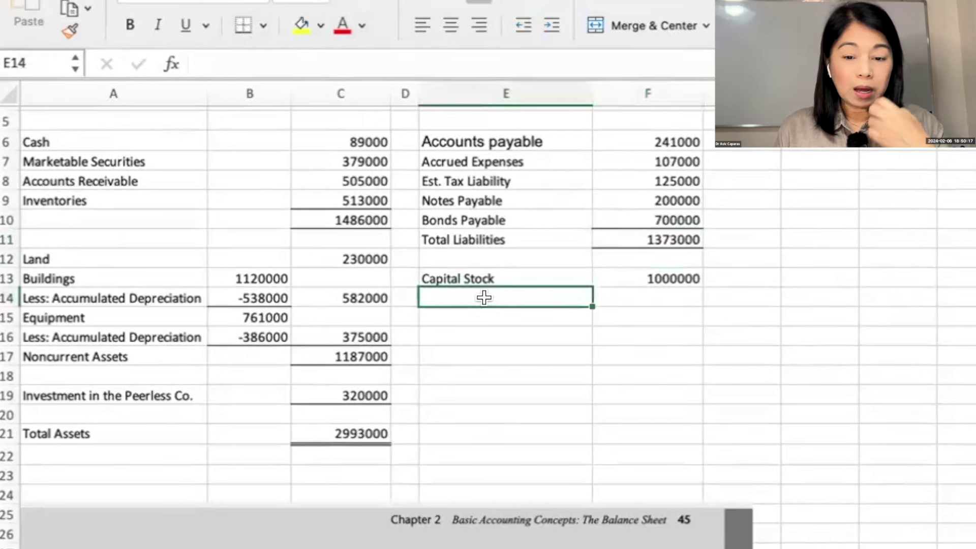
type("Retained")
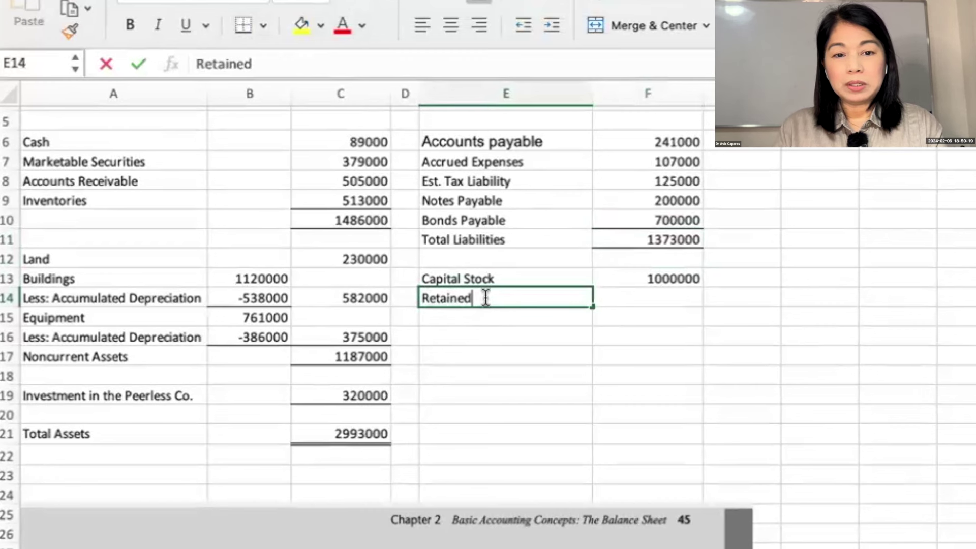
type(" Earnin")
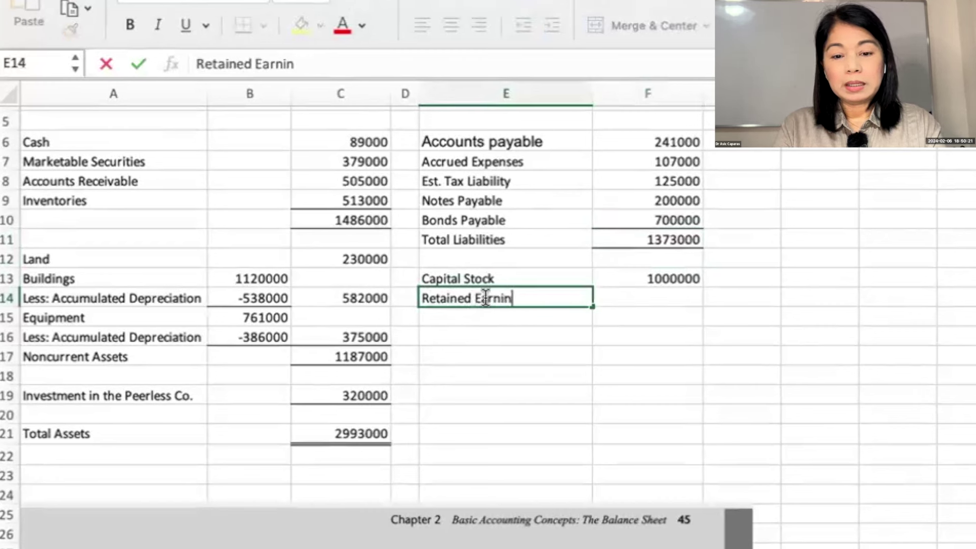
key("Tab")
- Enter the label "Total Liabilities and Owner's Equity" in E21 and widen column E to fit it
key("Down")
key("Down")
key("Down")
key("Down")
key("Down")
key("Down")
key("Down")
key("Left")
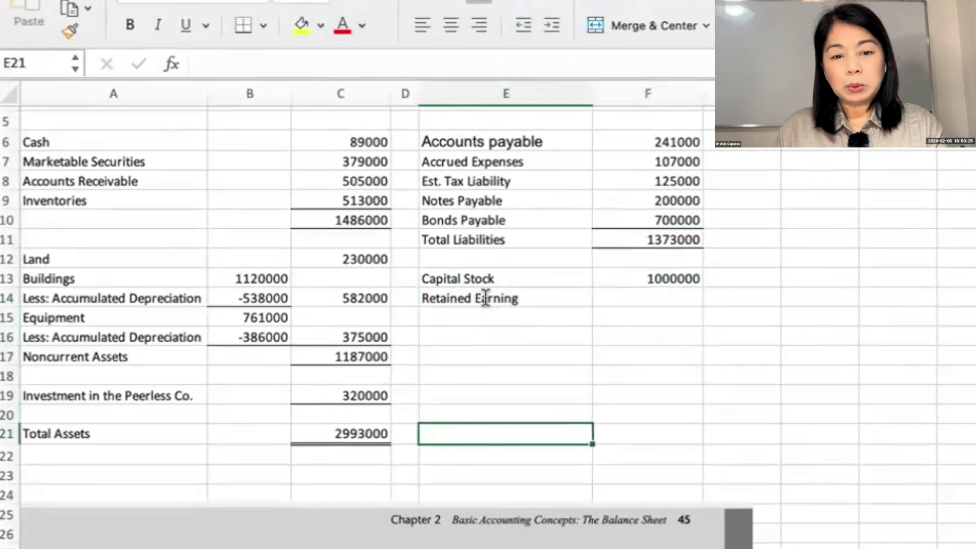
type("Total Liabil")
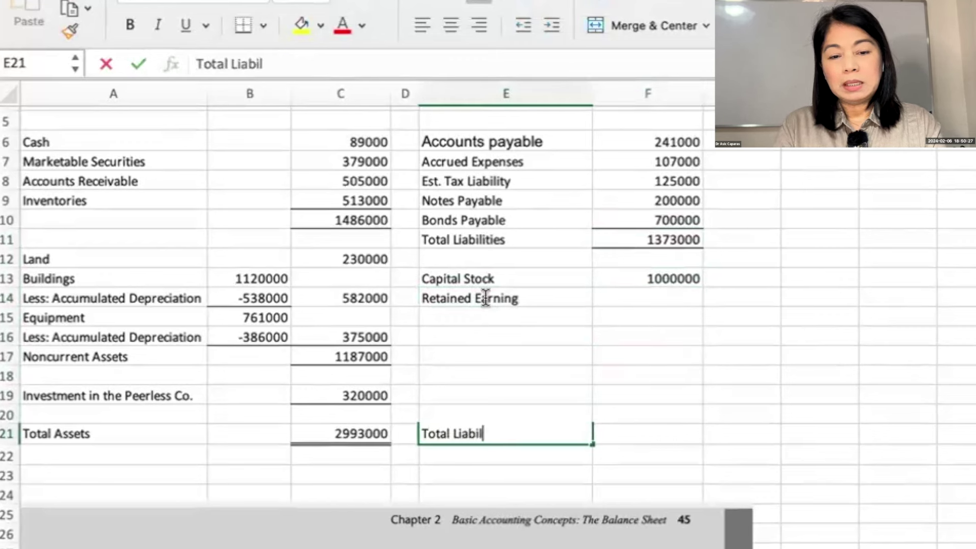
type("ities and Own")
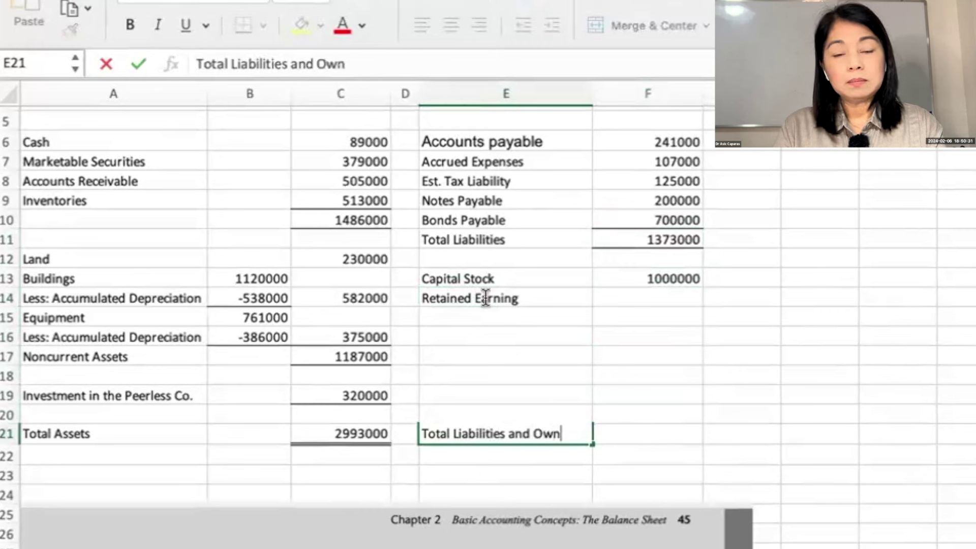
type("er's Equity")
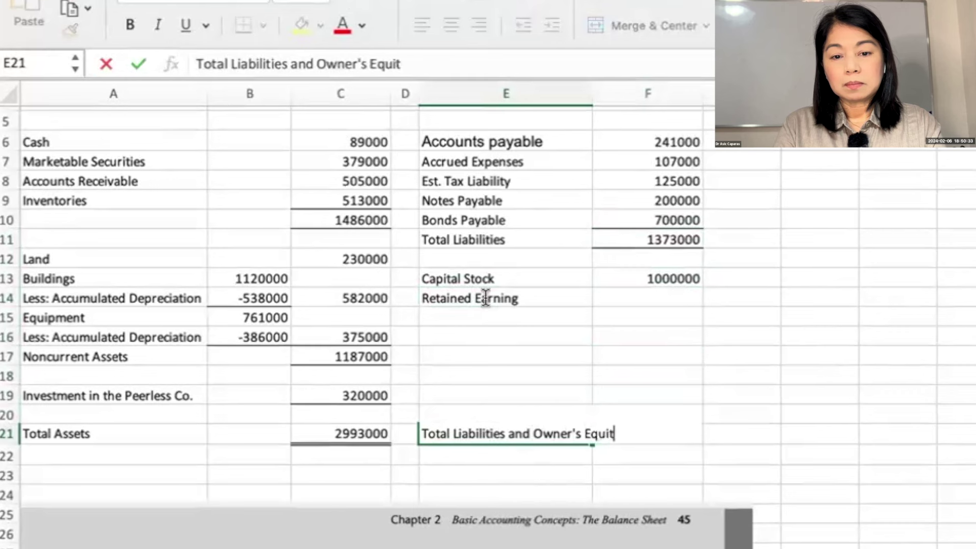
key("Return")
left_click_drag(592, 94, 643, 94)
- Enter 2993000 in F21 as the total liabilities and owner's equity
left_click(731, 430)
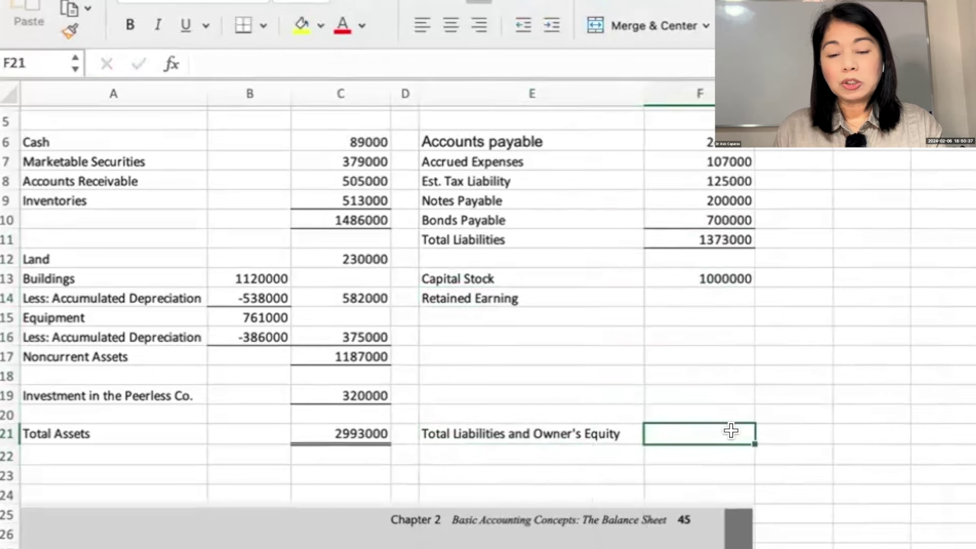
type("2993")
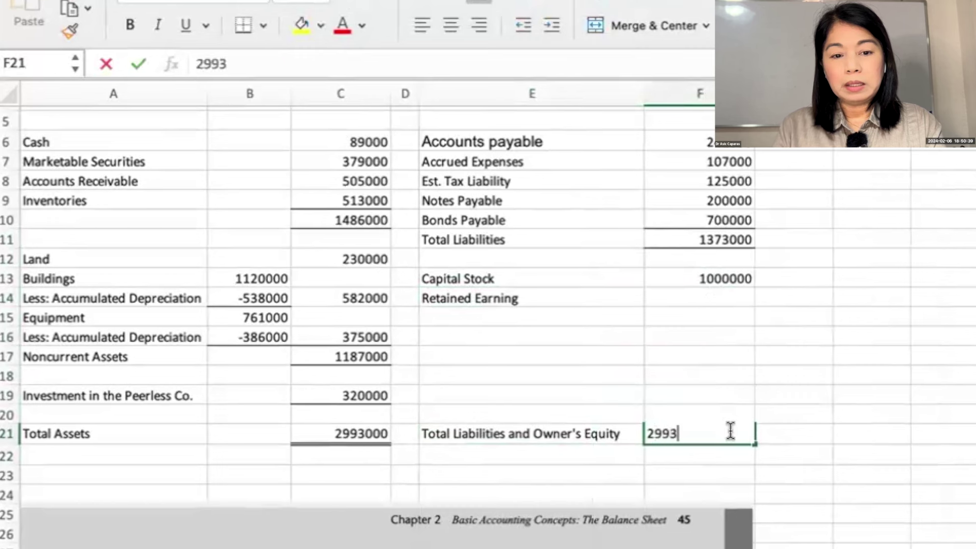
type("000")
key("Return")
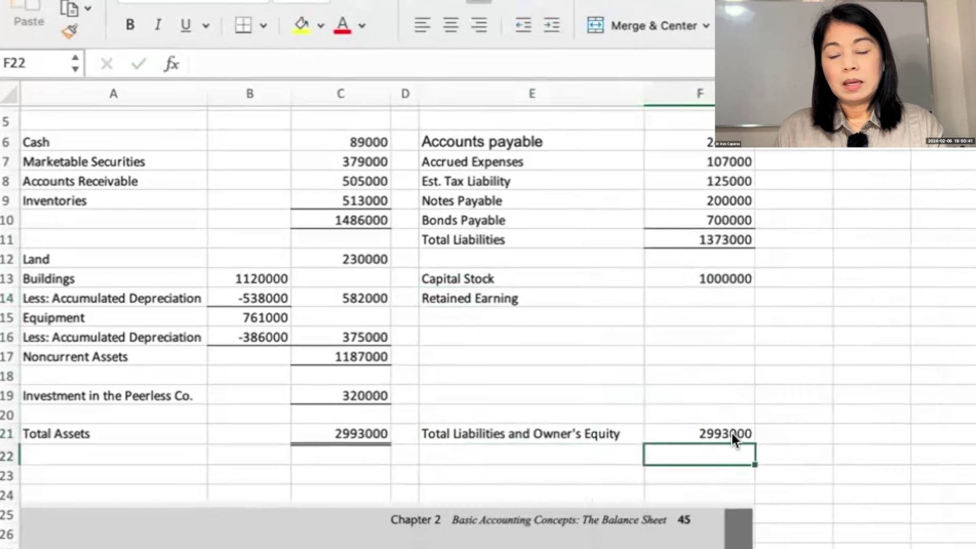
- Calculate retained earnings in F14 with the formula +F21-F11-F13
left_click(711, 297)
type("+")
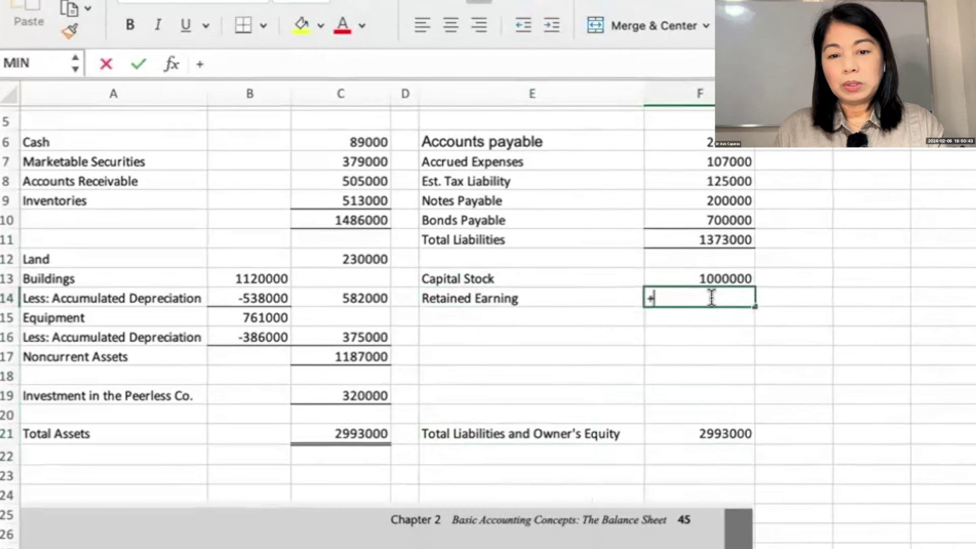
left_click(695, 431)
type("-")
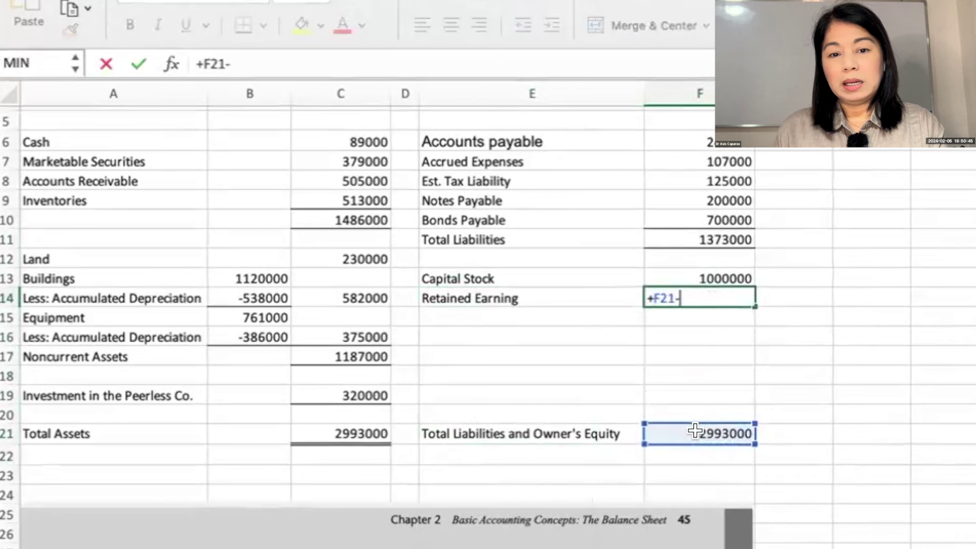
left_click(696, 238)
type("-")
left_click(704, 277)
key("Return")
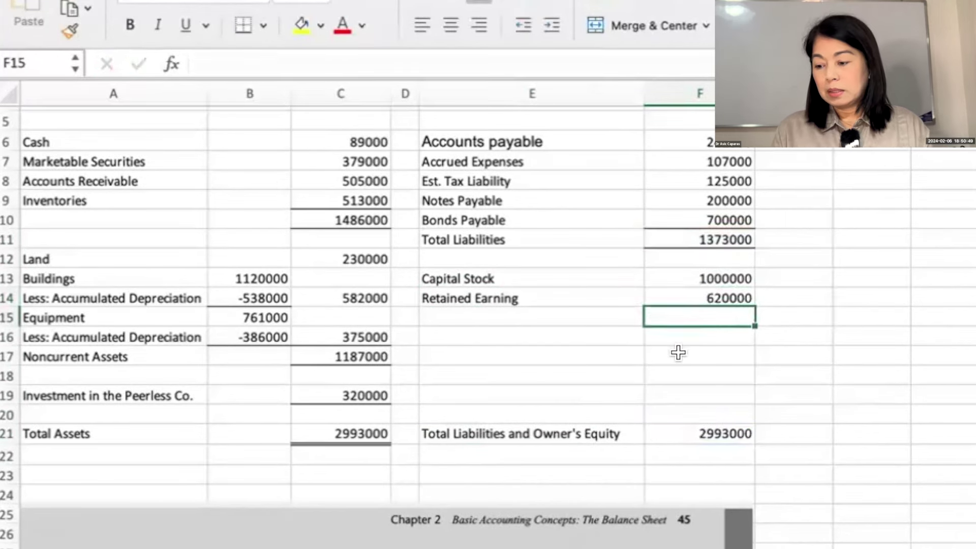
- Enter the label "Total Stockholder's Equity" in E15
left_click(613, 334)
left_click(575, 312)
type("Total ")
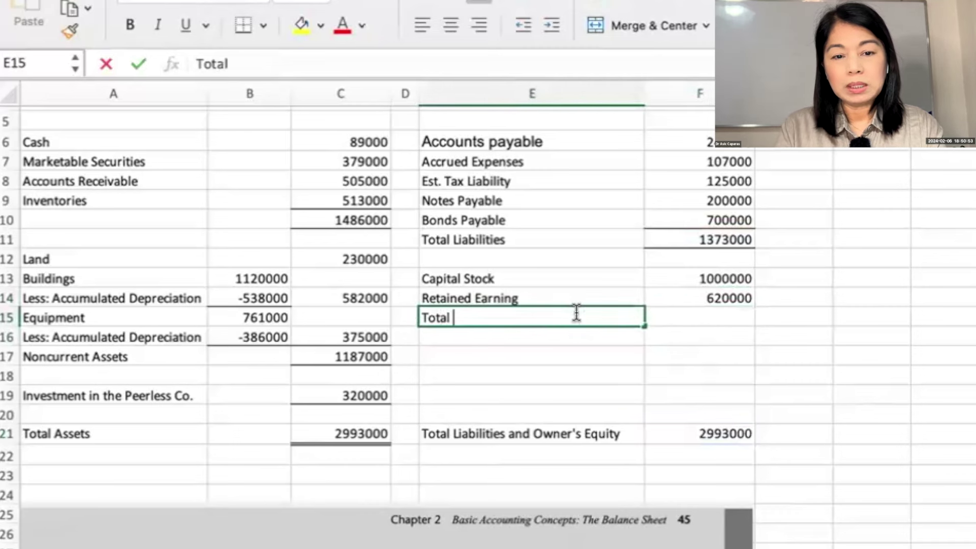
type("Ownd")
type("er")
key("BackSpace")
key("BackSpace")
key("BackSpace")
key("BackSpace")
key("BackSpace")
key("BackSpace")
key("BackSpace")
key("BackSpace")
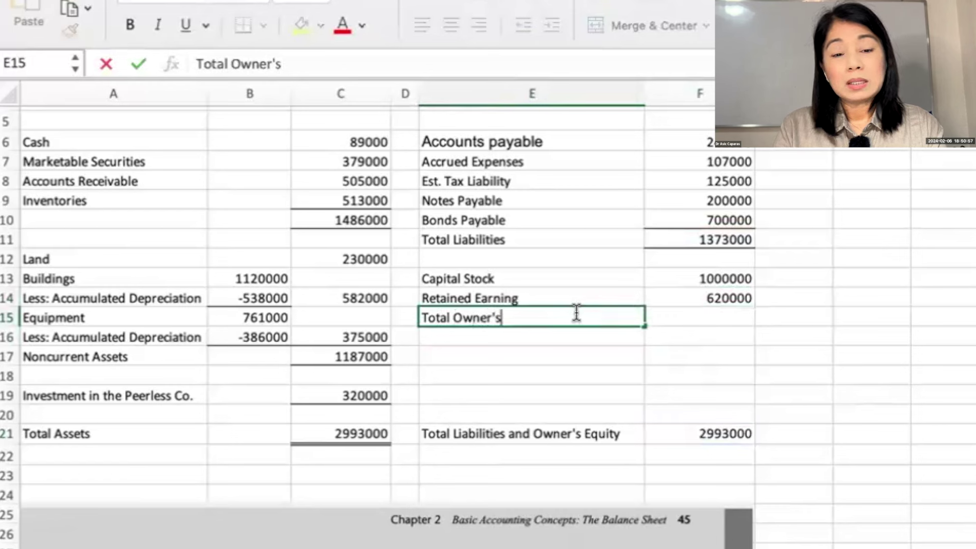
type("Stocjh")
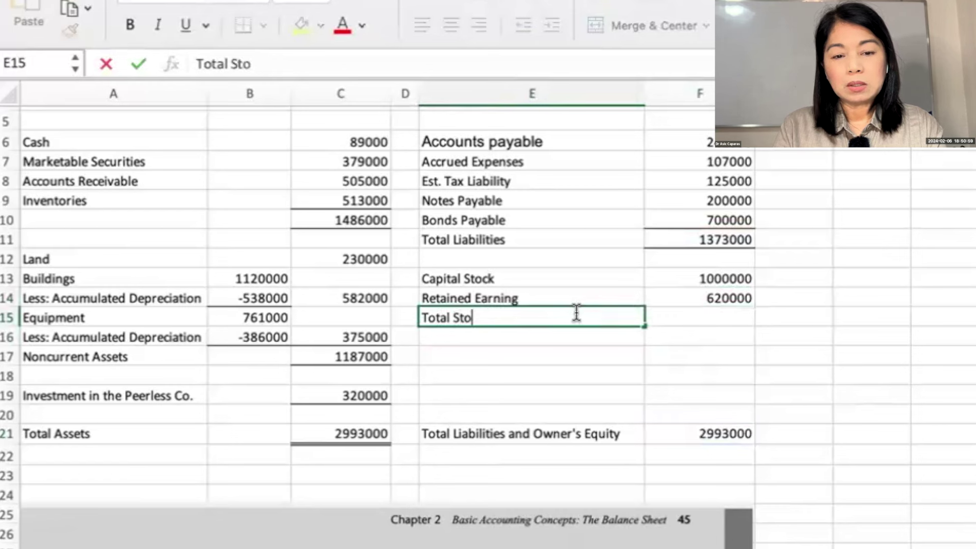
key("BackSpace")
key("BackSpace")
type("kh")
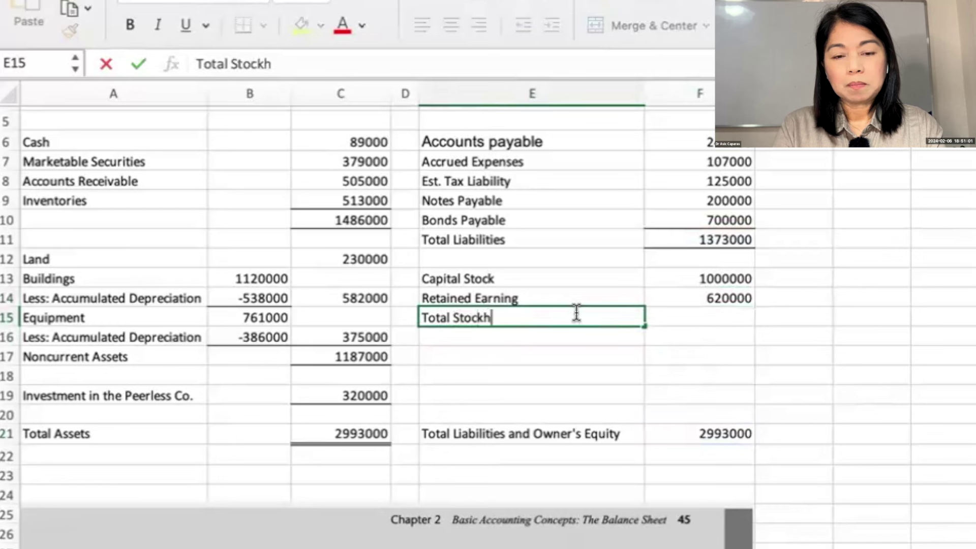
type("older's Equity")
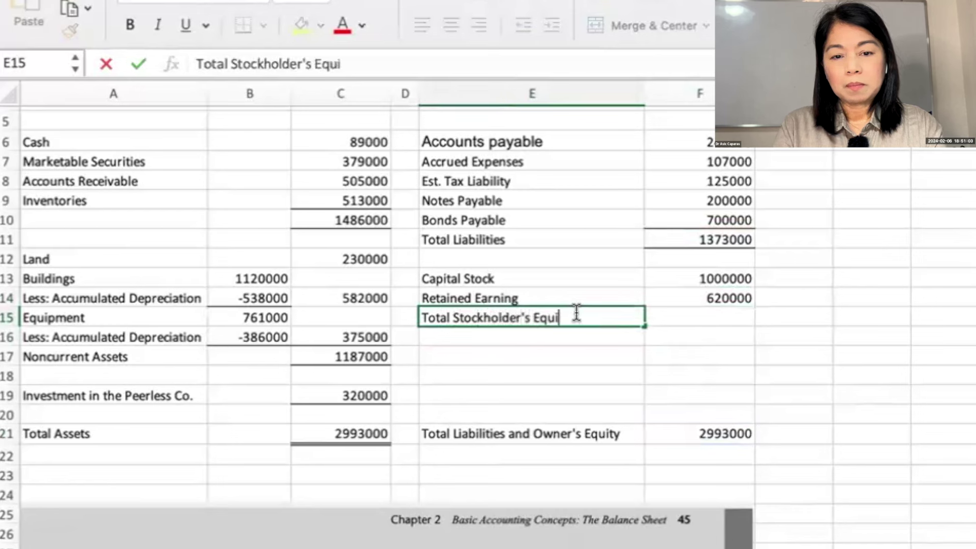
key("Return")
- Total the stockholder's equity in F15 with =SUM(F13:F14) and add bottom borders to F14 and F15
left_click(694, 293)
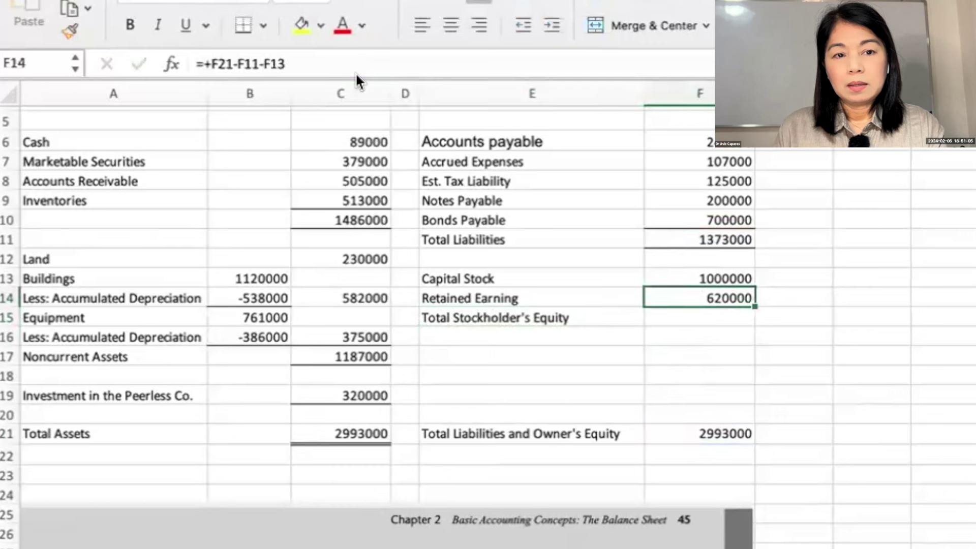
left_click(690, 314)
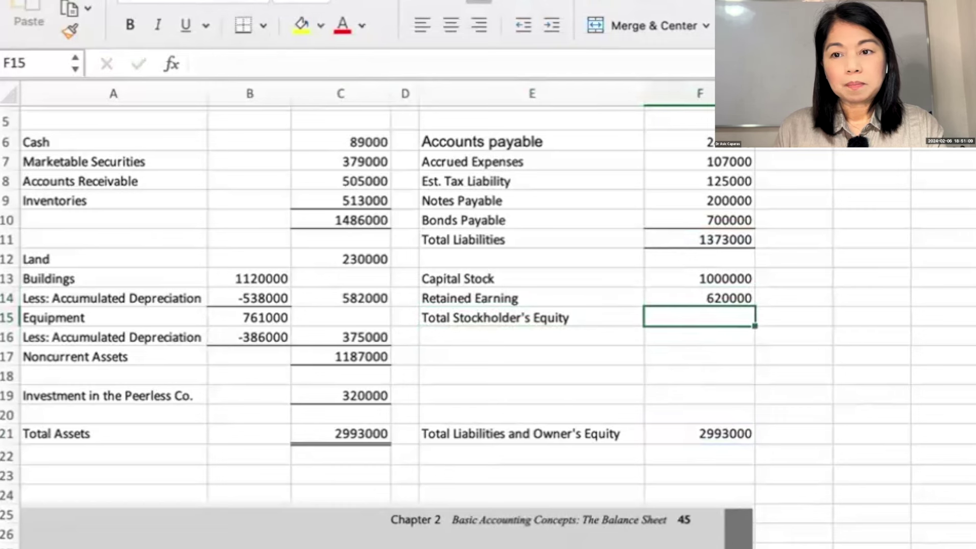
key("super+shift+t")
key("Return")
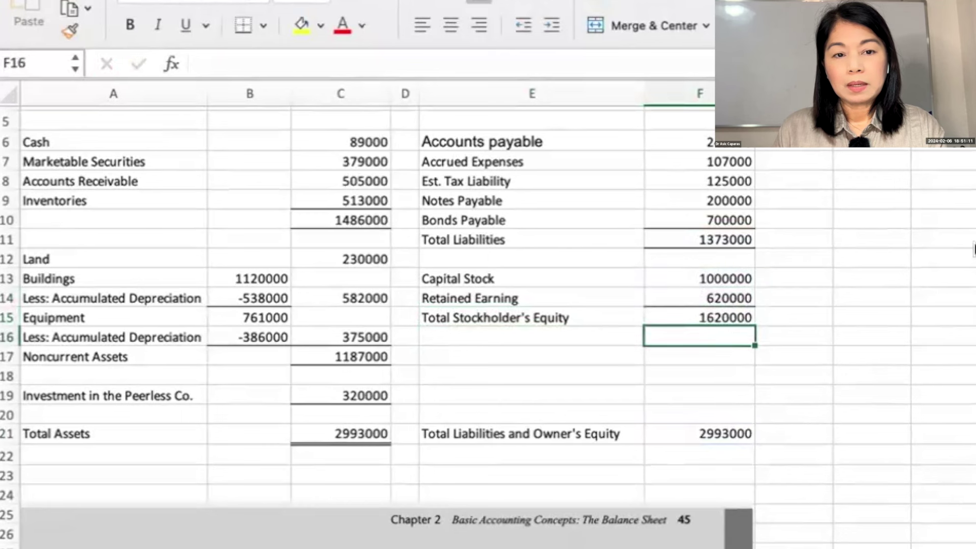
left_click(692, 319)
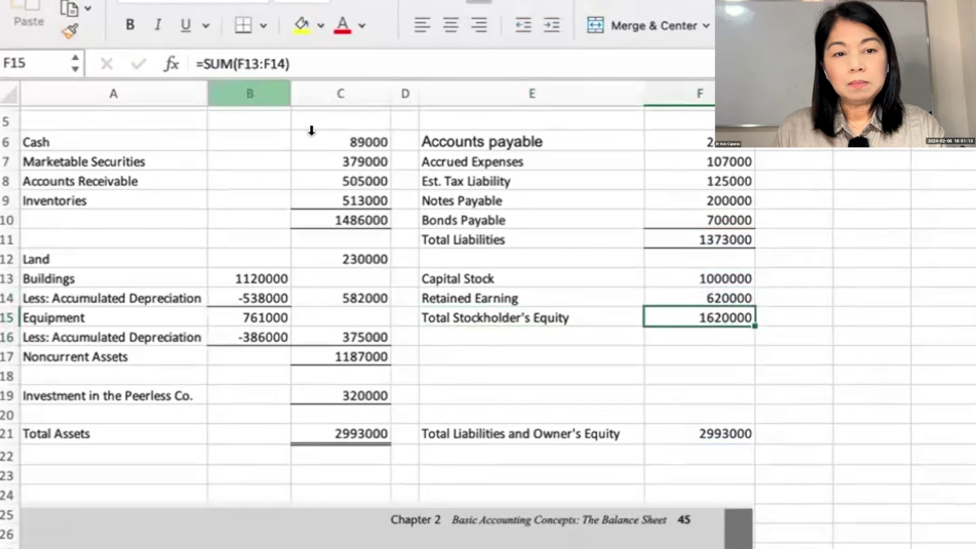
- Give the total liabilities and owner's equity amount in F21 a double bottom border
left_click(676, 433)
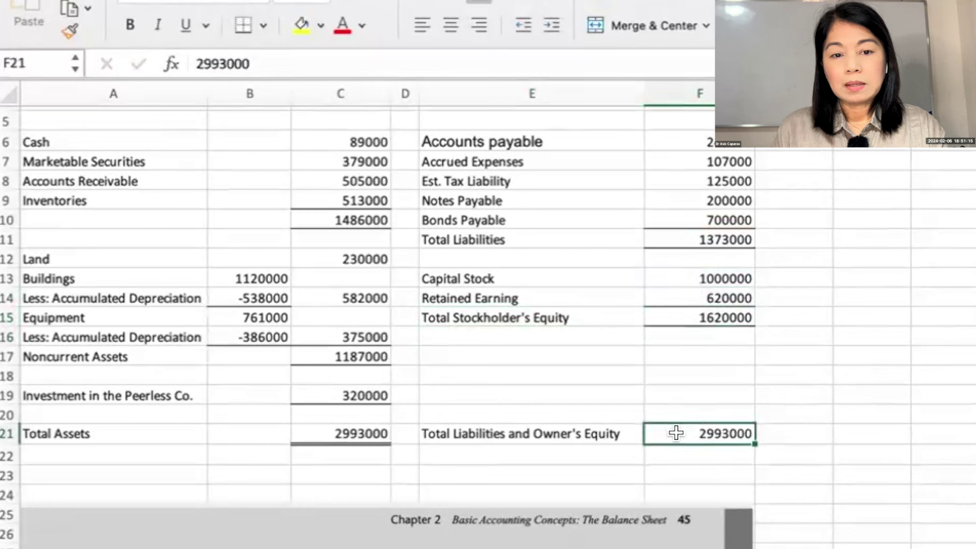
left_click(686, 298)
left_click(688, 440)
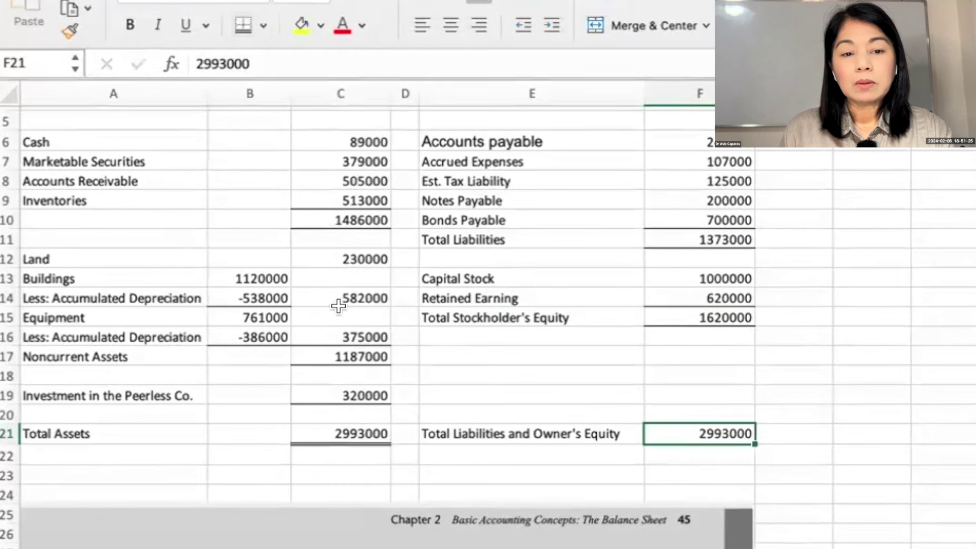
- Format columns C and B with thousands separators and two decimals, and widen column B to fit its amounts
left_click(339, 96)
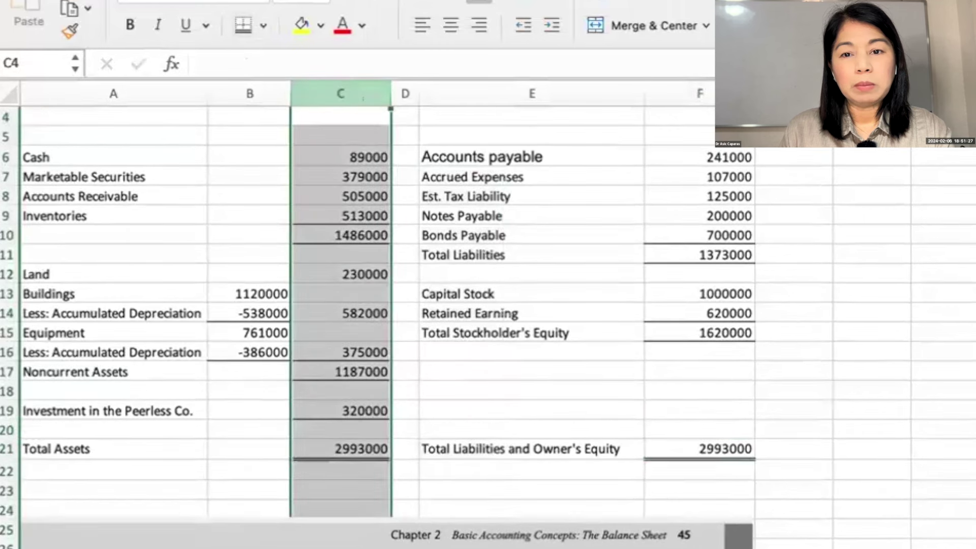
key("ctrl+shift+1")
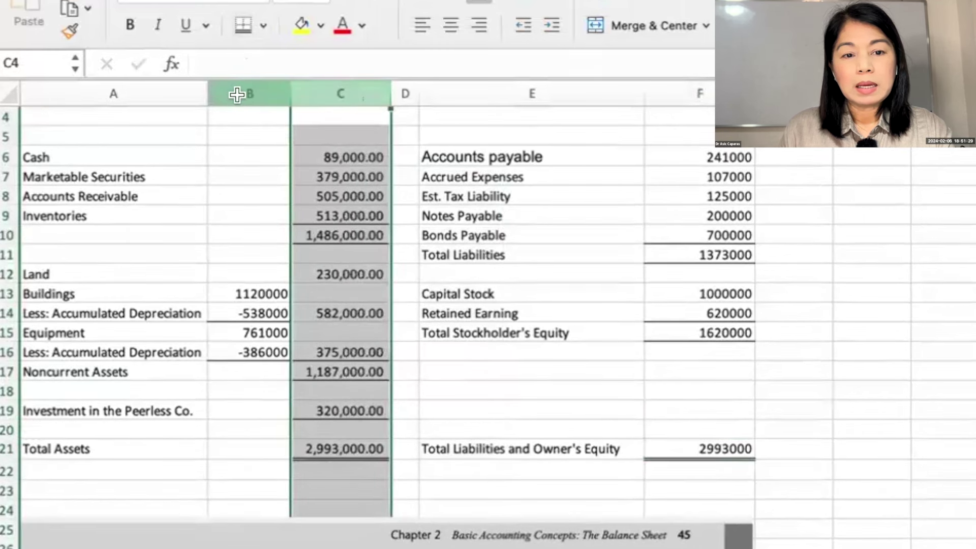
left_click(240, 93)
key("ctrl+shift+1")
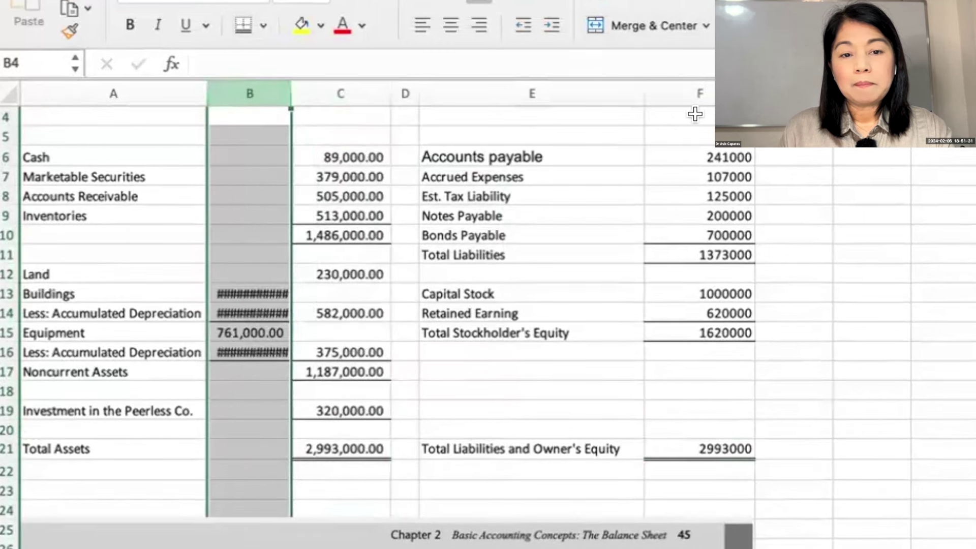
left_click_drag(292, 91, 309, 90)
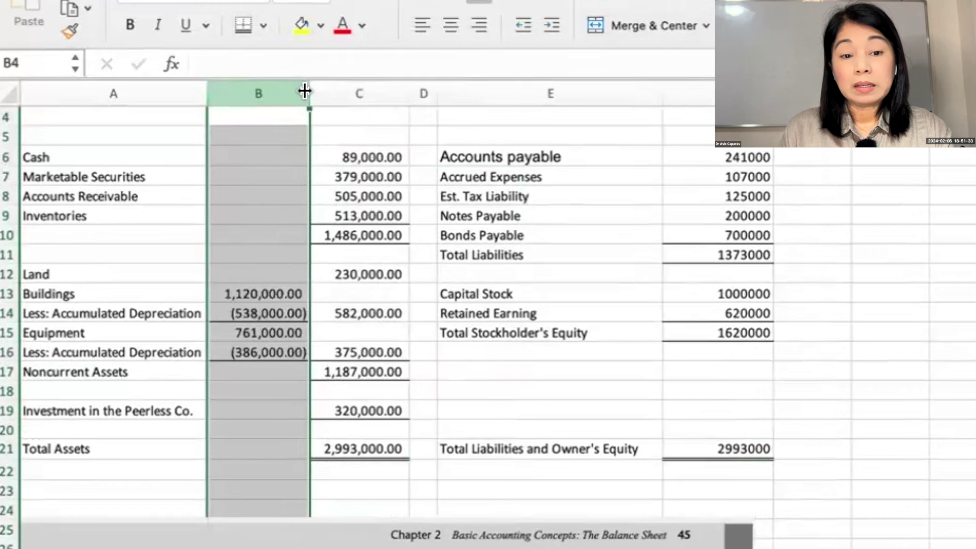
- Format the liabilities and equity amounts in column F with thousands separators and two decimals
left_click(698, 94)
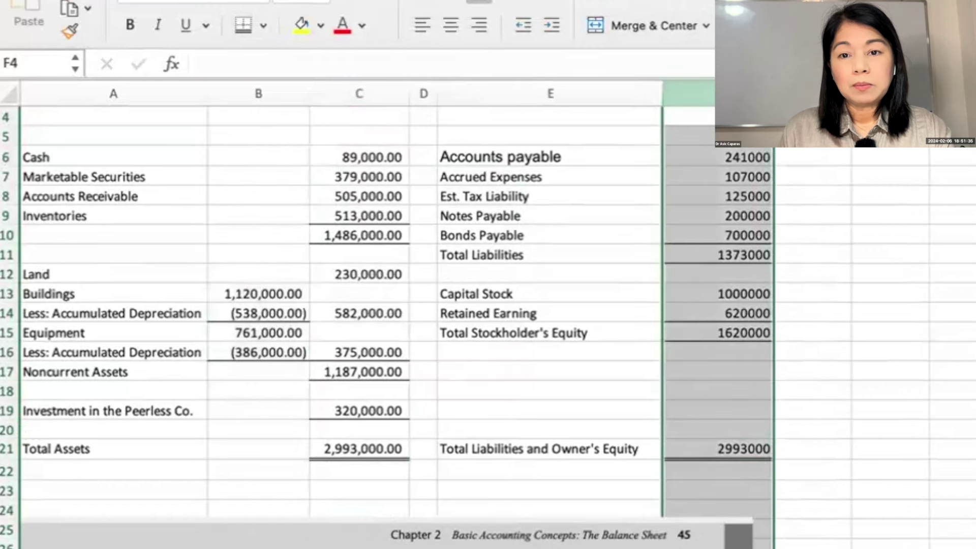
key("ctrl+shift+1")
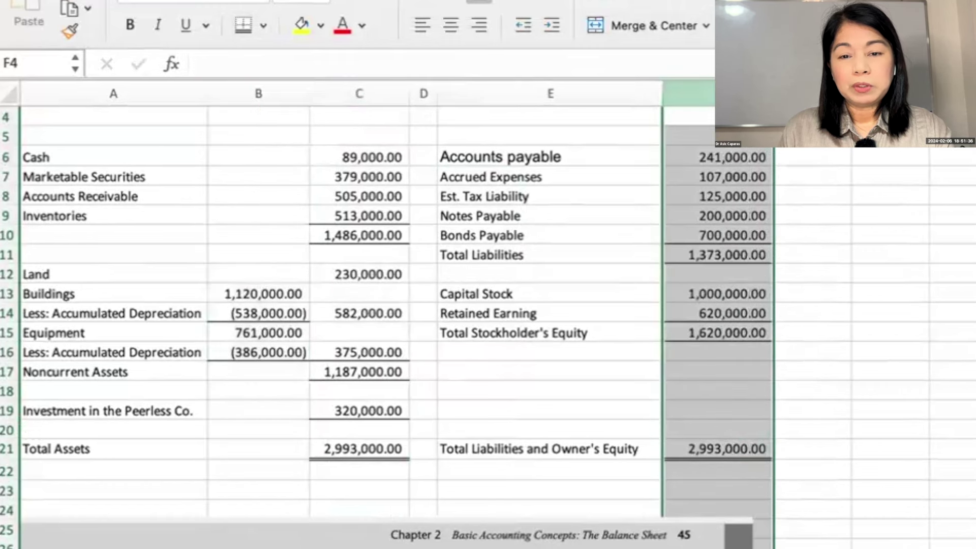
left_click(840, 269)
scroll(843, 268, "up", 1)
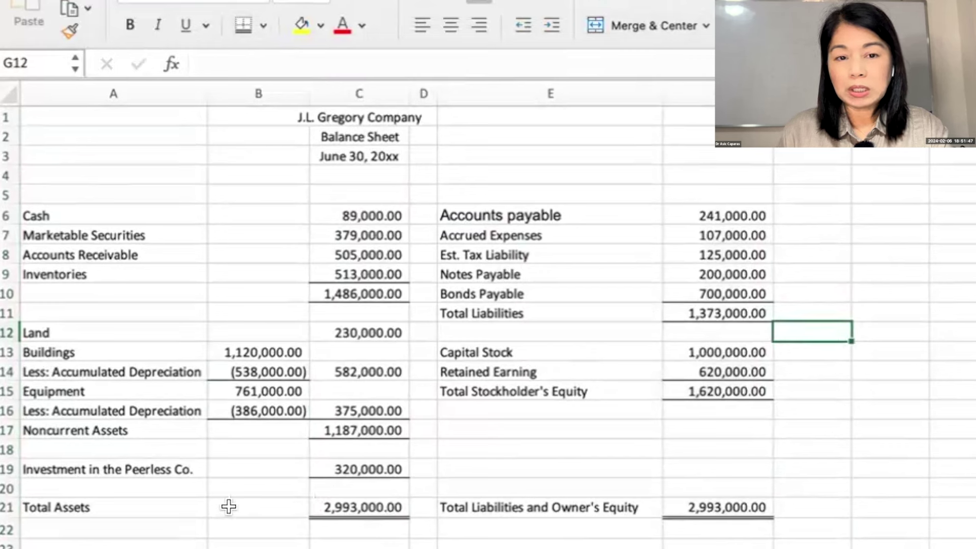
left_click_drag(389, 116, 427, 155)
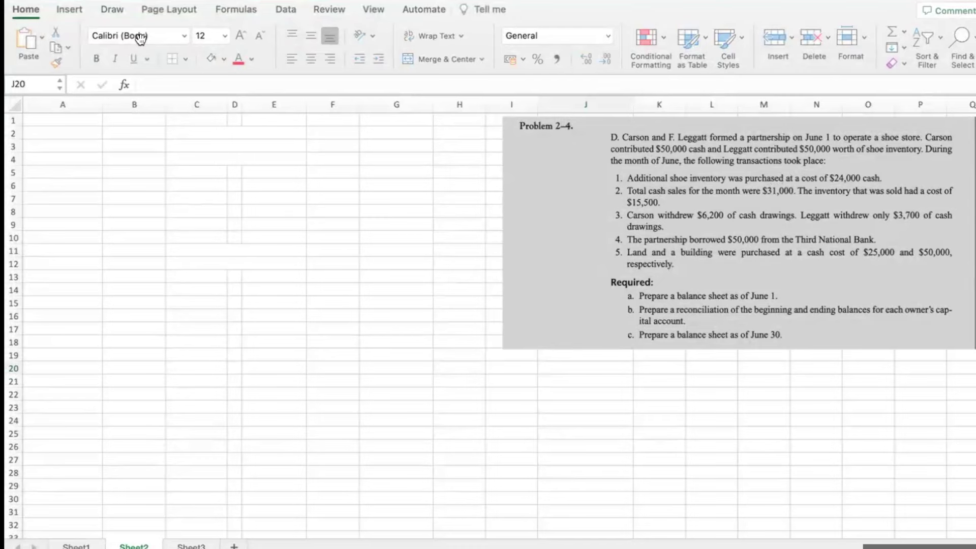
- Paste the two textbook excerpts on unincorporated businesses into Sheet2, stacked directly below the Problem 2–4 picture and aligned with it
key("super+v")
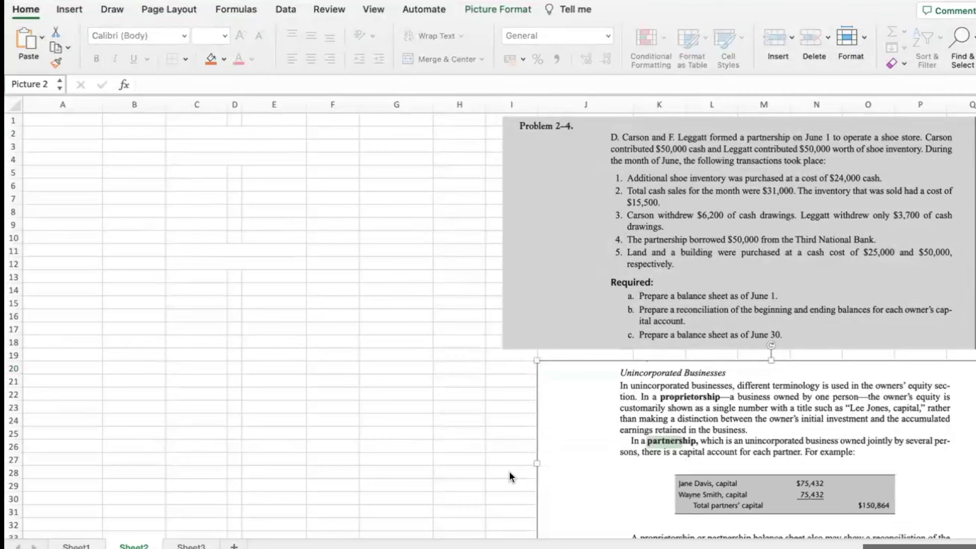
left_click_drag(654, 361, 622, 352)
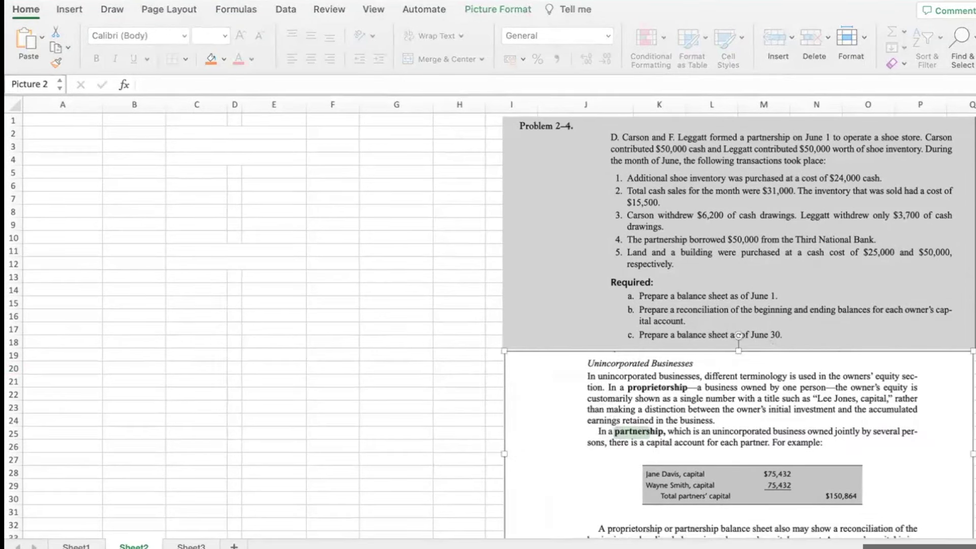
key("super+v")
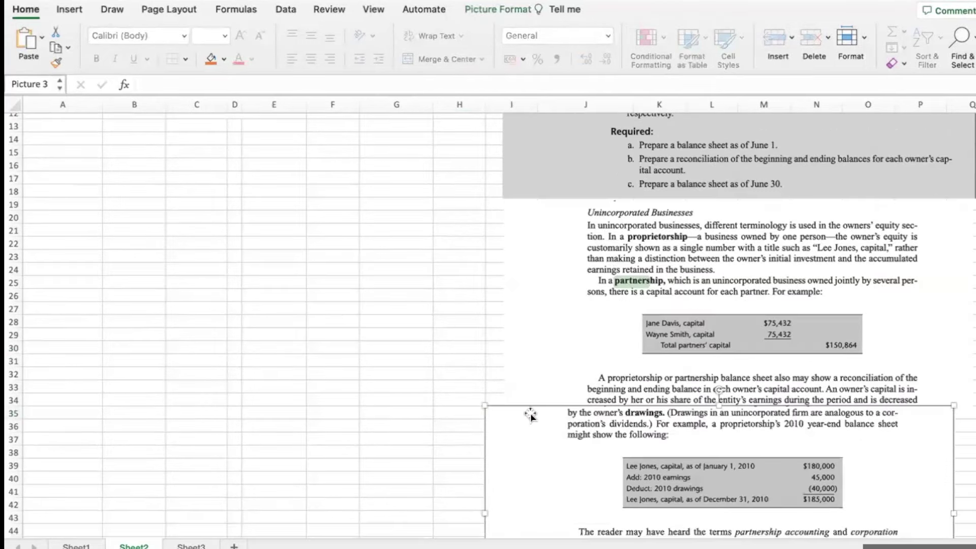
left_click_drag(529, 414, 550, 415)
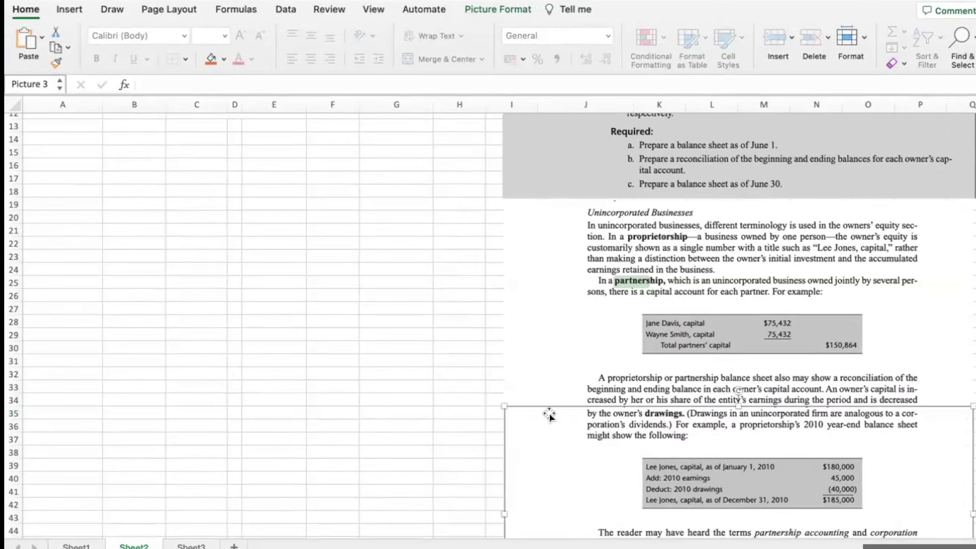
left_click(436, 382)
- Examine the pasted excerpts on partners' capital and drawings alongside the requirements of Problem 2–4
scroll(436, 381, "up", 3)
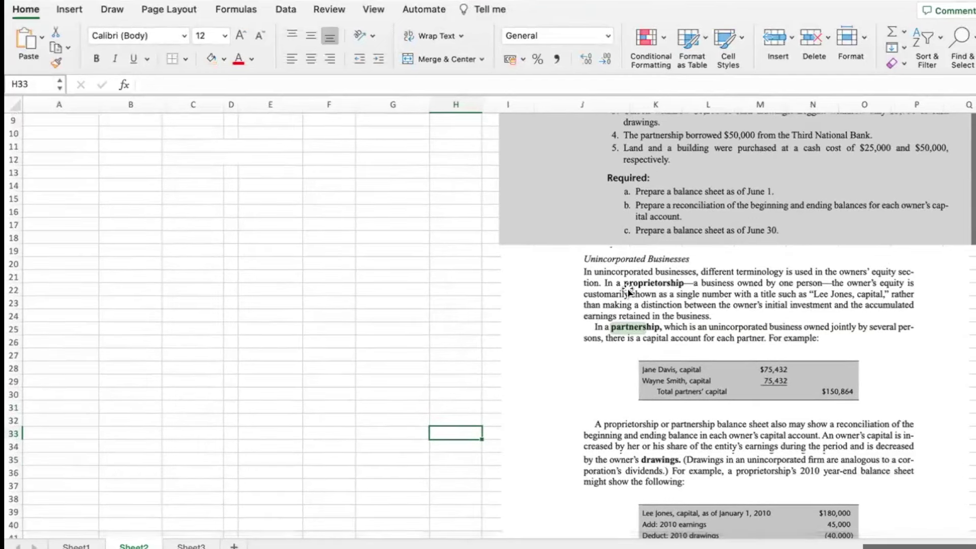
scroll(635, 322, "down", 5)
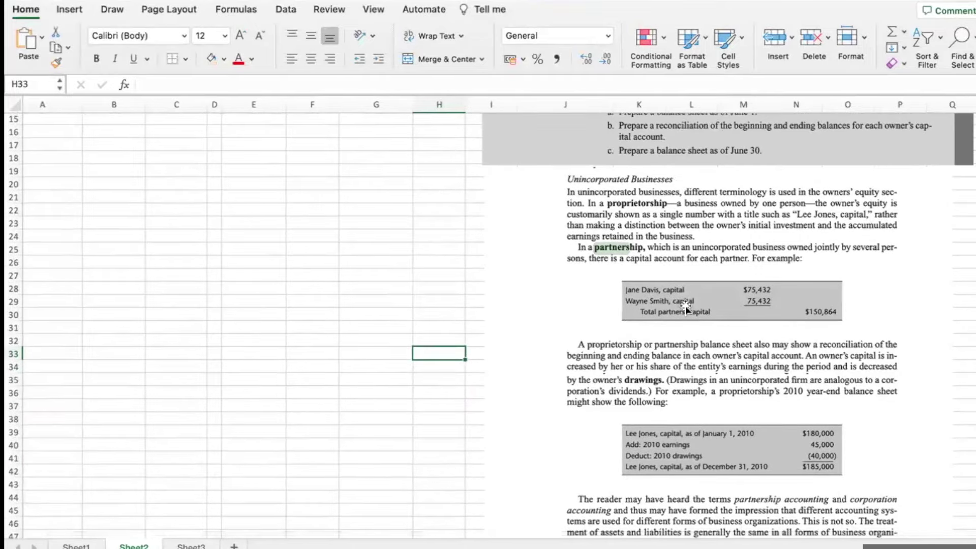
scroll(686, 308, "down", 6)
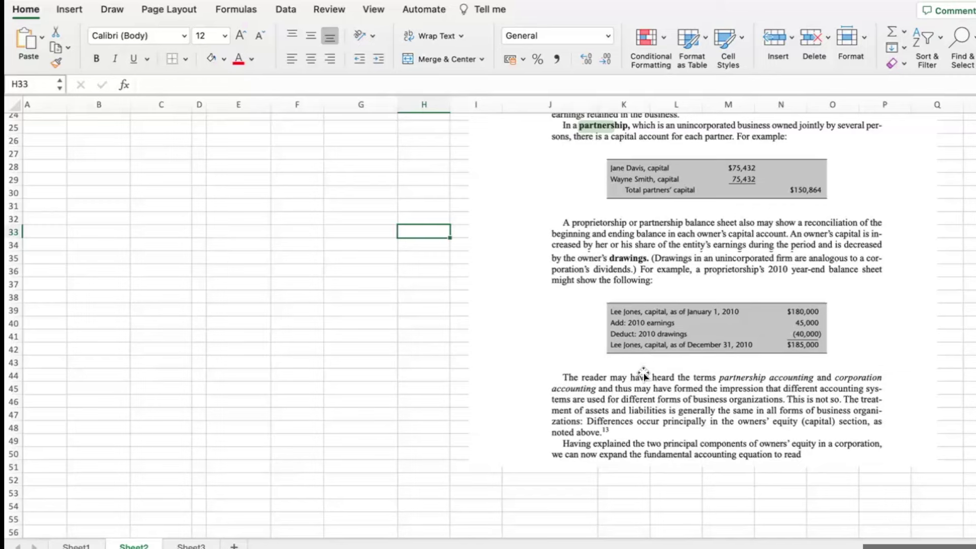
scroll(643, 375, "up", 10)
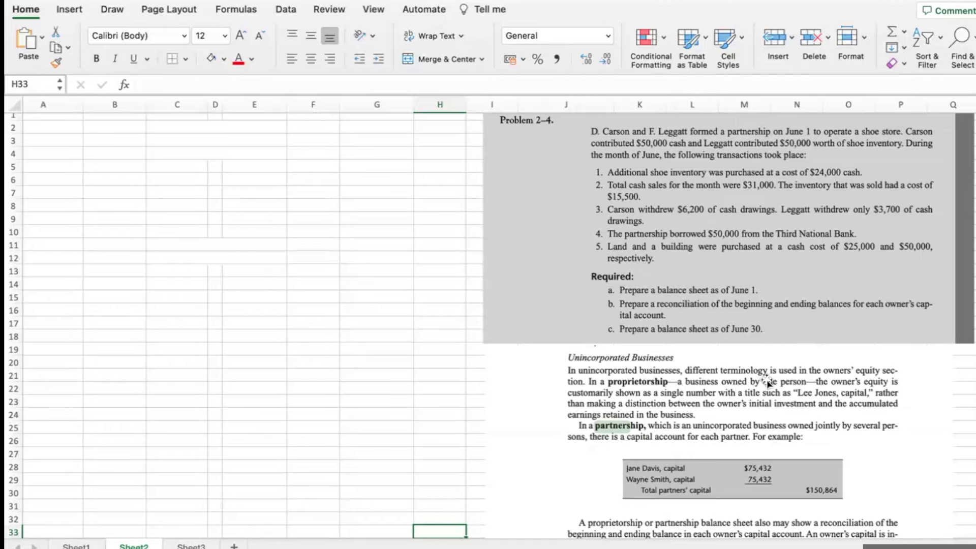
scroll(766, 378, "down", 5)
scroll(767, 379, "down", 4)
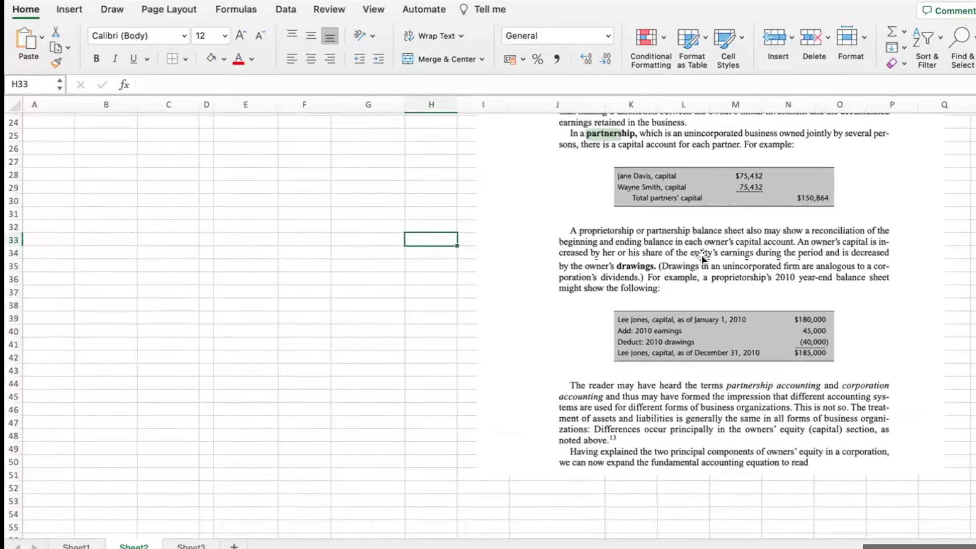
scroll(703, 257, "up", 10)
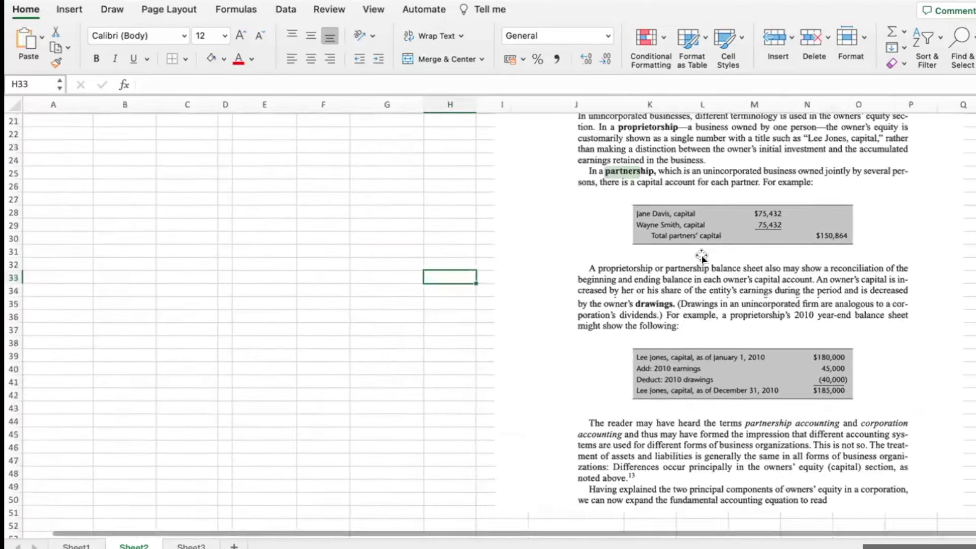
scroll(415, 208, "down", 1)
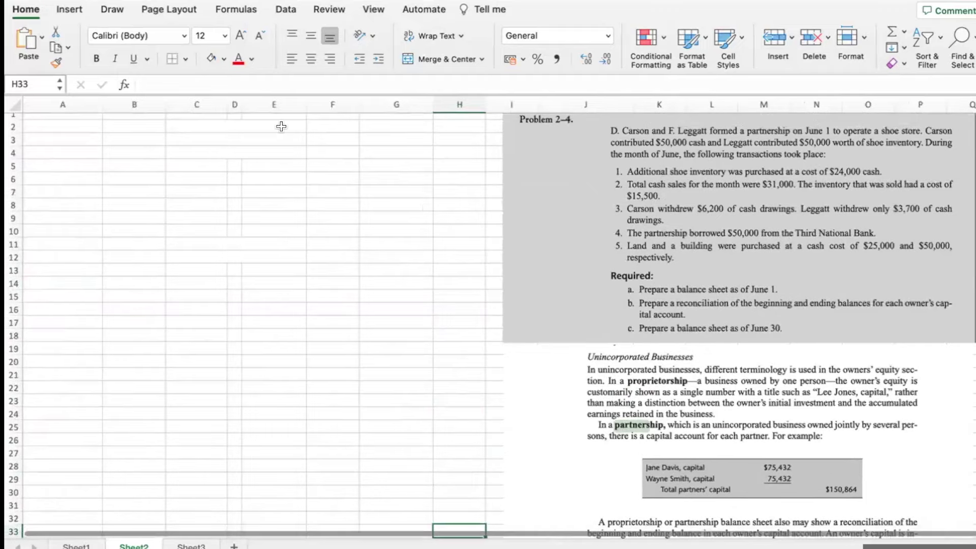
- Enter the heading "Carson and Leggatt Shoe Store" in the merged cell C2
left_click(238, 127)
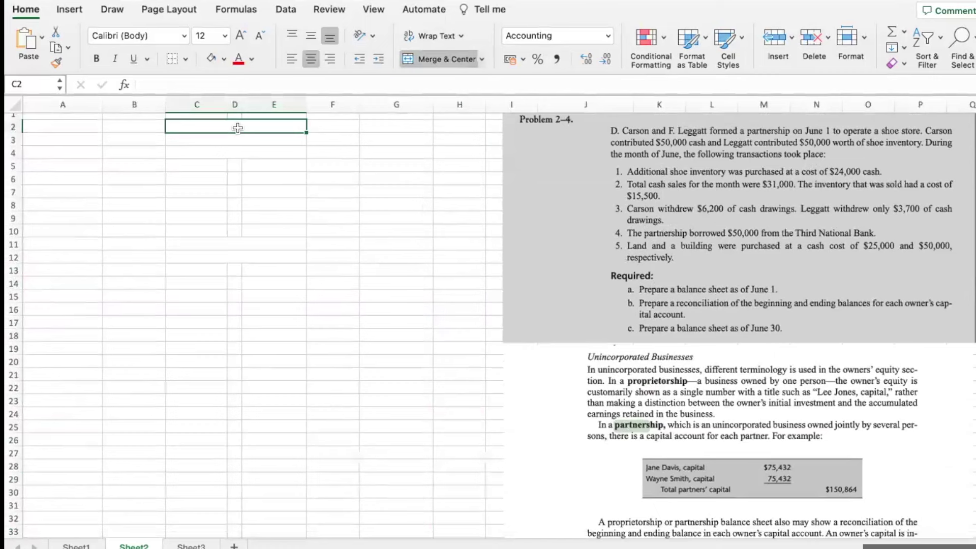
type("Carson and ")
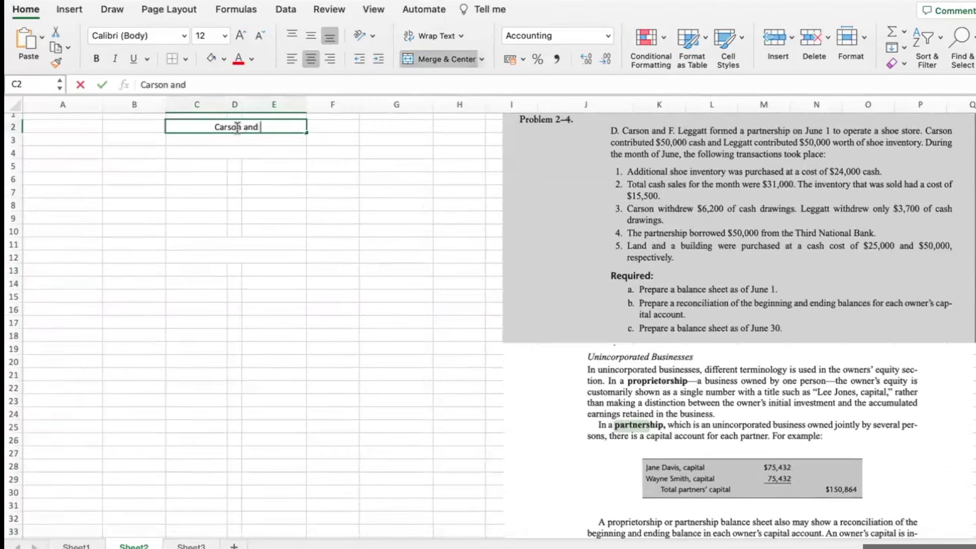
type("Leggatt Shoe Stpore")
key("BackSpace")
key("BackSpace")
key("BackSpace")
key("BackSpace")
type("ore")
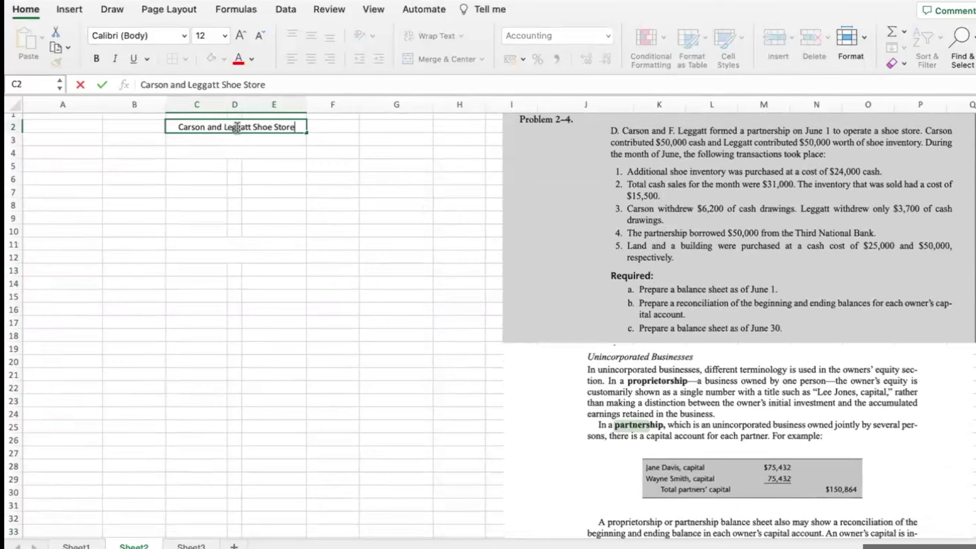
key("Return")
- Enter the heading lines "Balance Sheet" in C3 and "June 1, 20xx" in C4
type("Balance S")
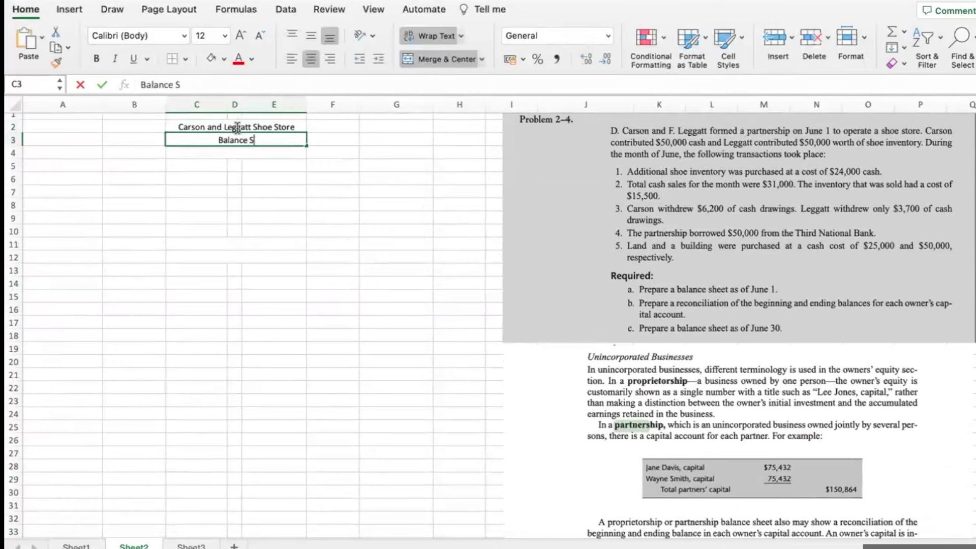
type("heet")
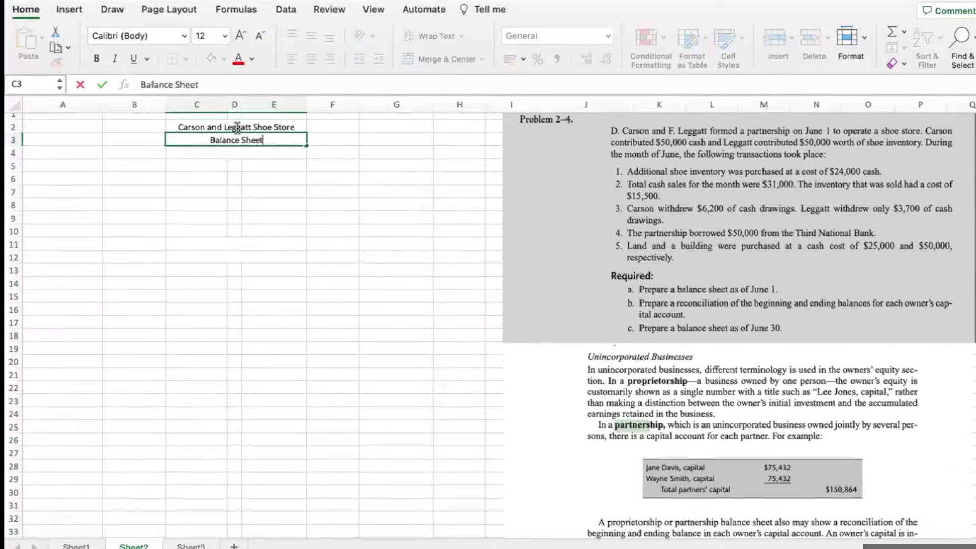
key("Return")
type("June ")
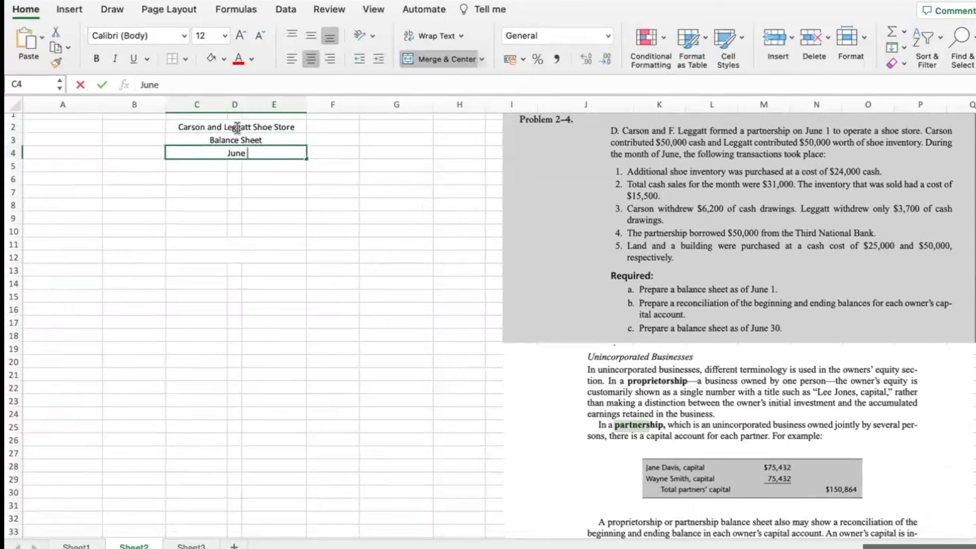
type("1, 20xx")
key("Return")
- Enter the asset label "Cash" in A6 with an amount of 50000 in C6
key("Left")
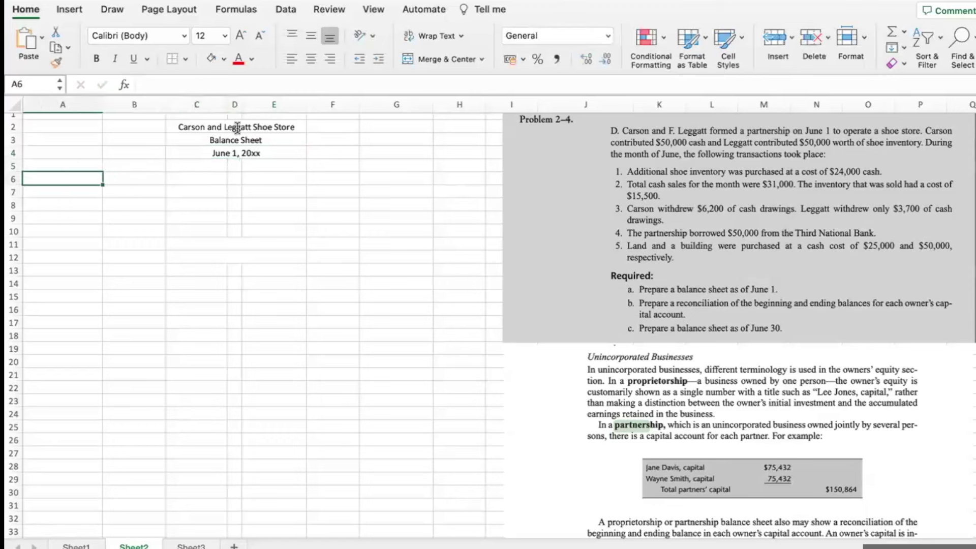
key("Down")
key("Down")
key("Down")
key("Up")
key("Up")
key("Up")
type("Cash")
key("Tab")
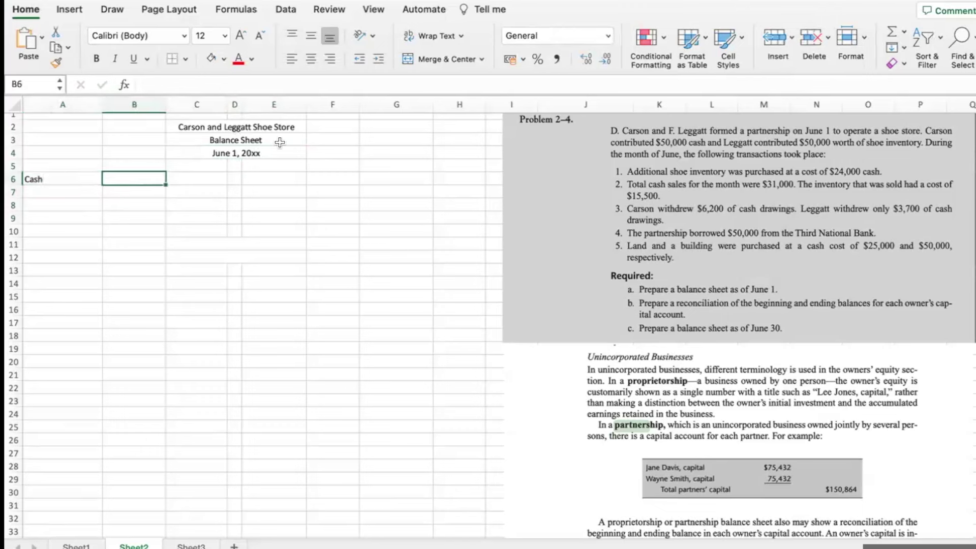
key("Tab")
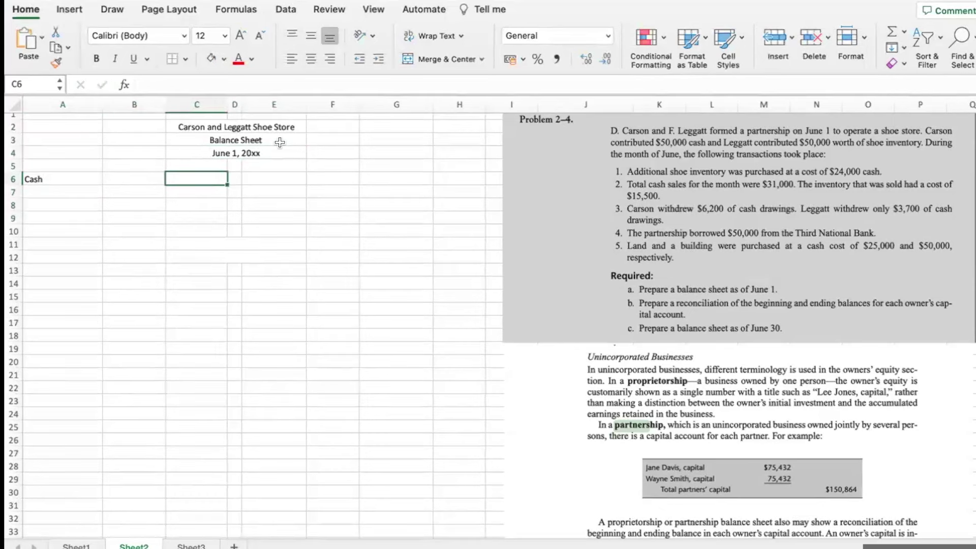
type("50000")
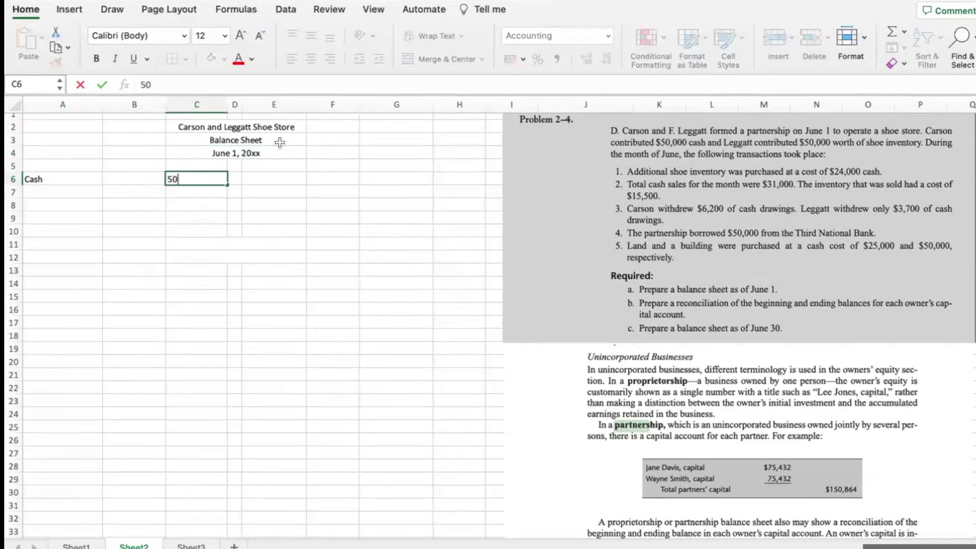
key("Return")
- Enter the capital account label of the partner who contributed cash in E9, with 50000 in G9
key("Down")
key("Down")
key("Right")
key("Right")
type("D")
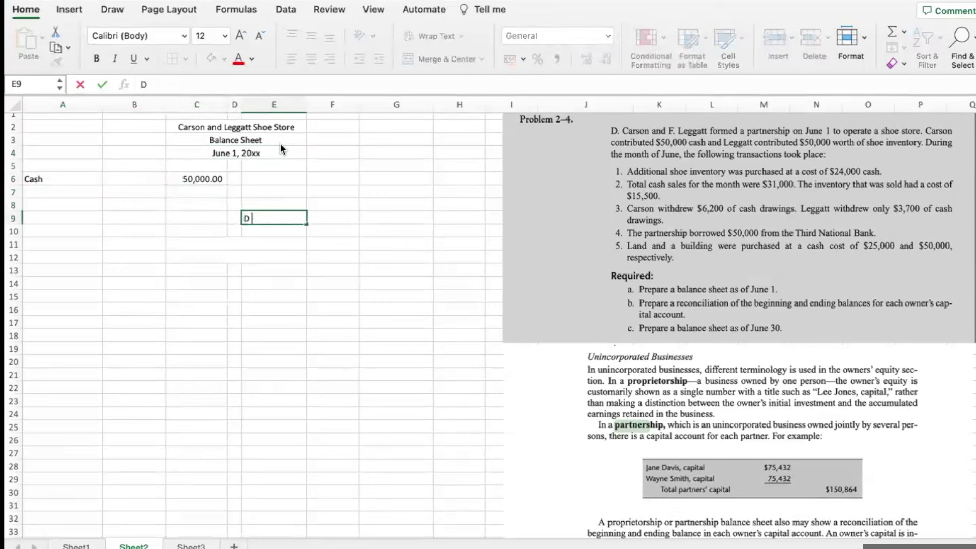
type(". Carson, Capital")
key("Right")
key("Right")
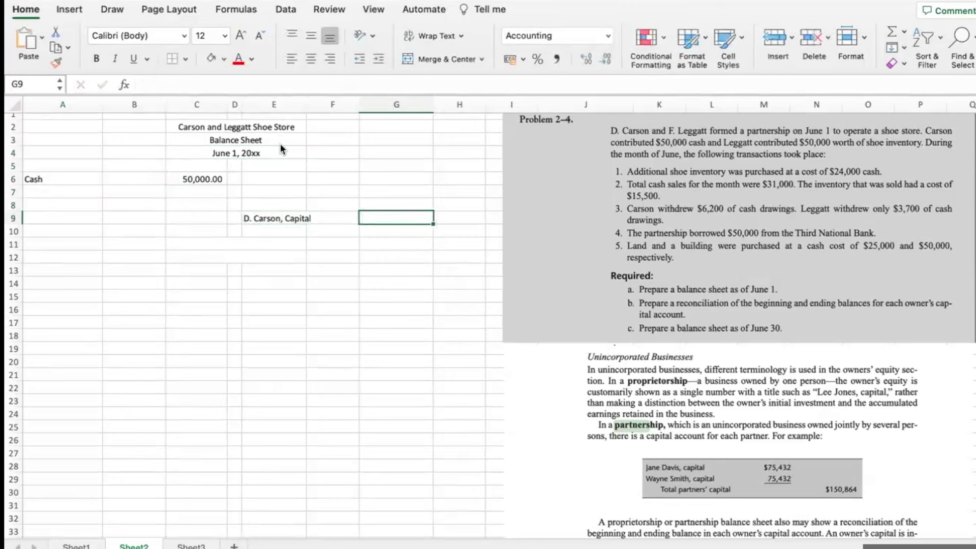
type("50000")
key("Return")
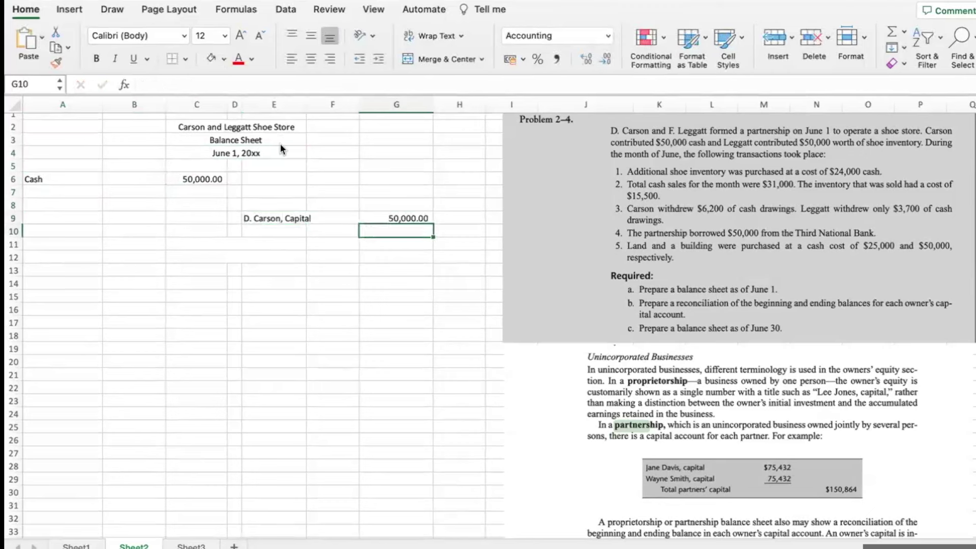
- Enter the asset label "Inventory" in A7 with an amount of 50000 in C7
left_click(75, 192)
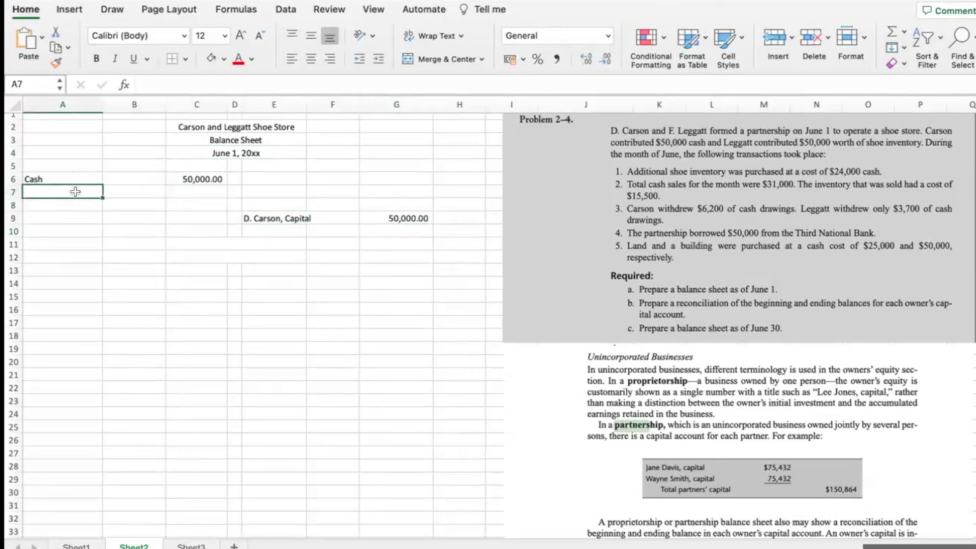
type("Inventory")
key("Tab")
key("Tab")
type("50000")
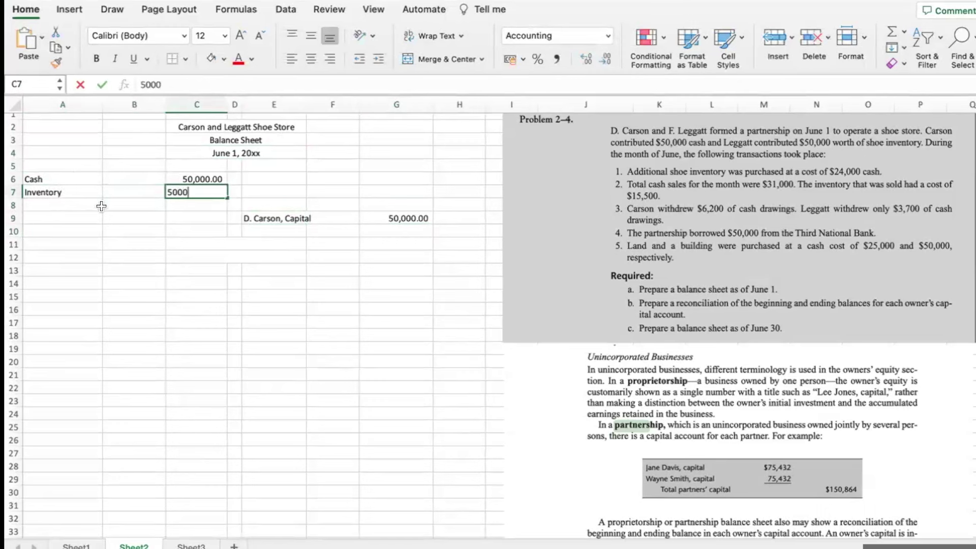
key("Tab")
- Enter the second partner's capital account in E10 with 50000 in G10, and move both capital rows up to E6:G7
key("Tab")
key("Down")
key("Down")
key("Return")
type("F. Leg")
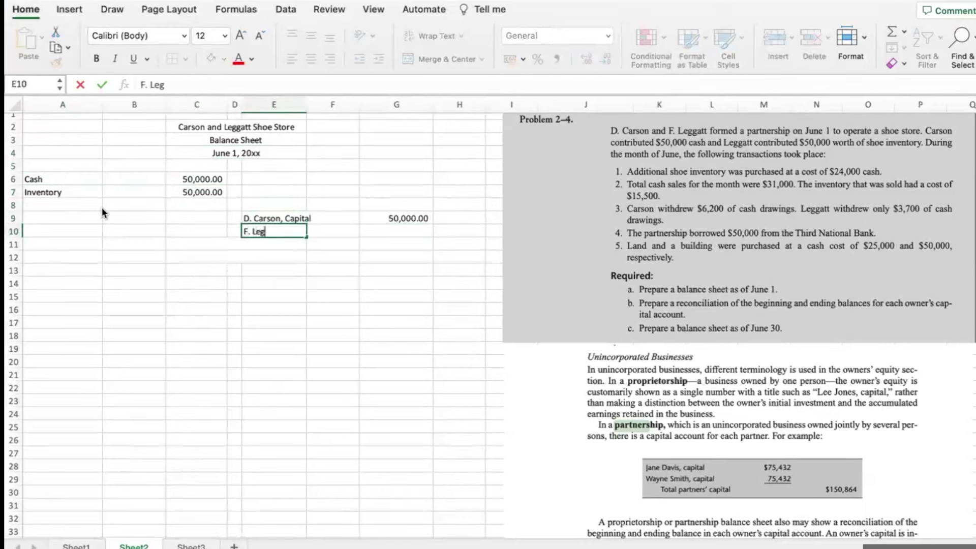
type("gatt, Capital")
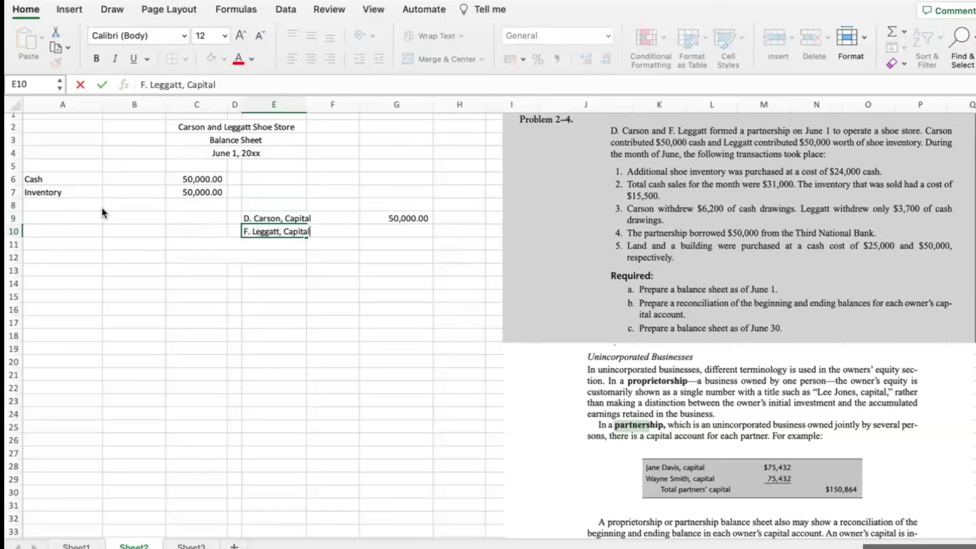
key("Tab")
key("Tab")
type("50000")
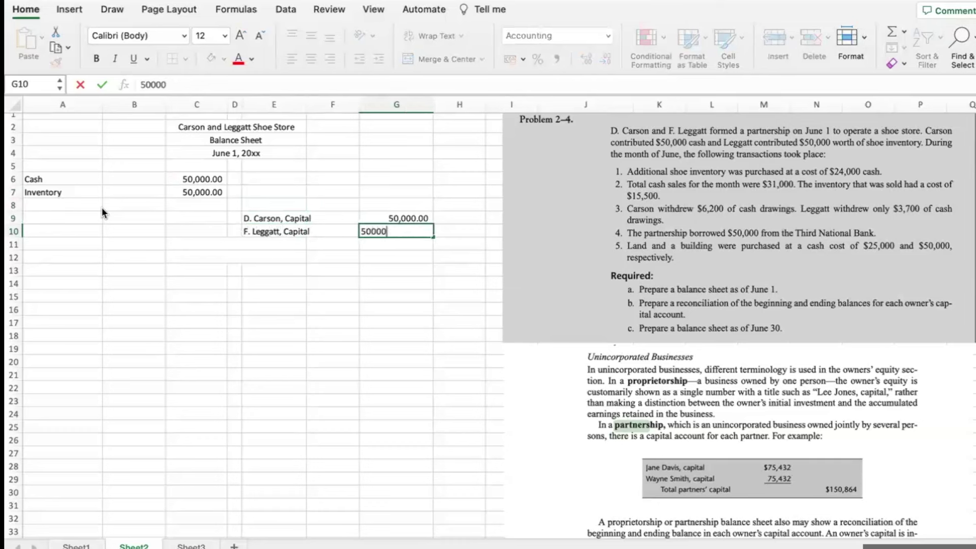
key("Return")
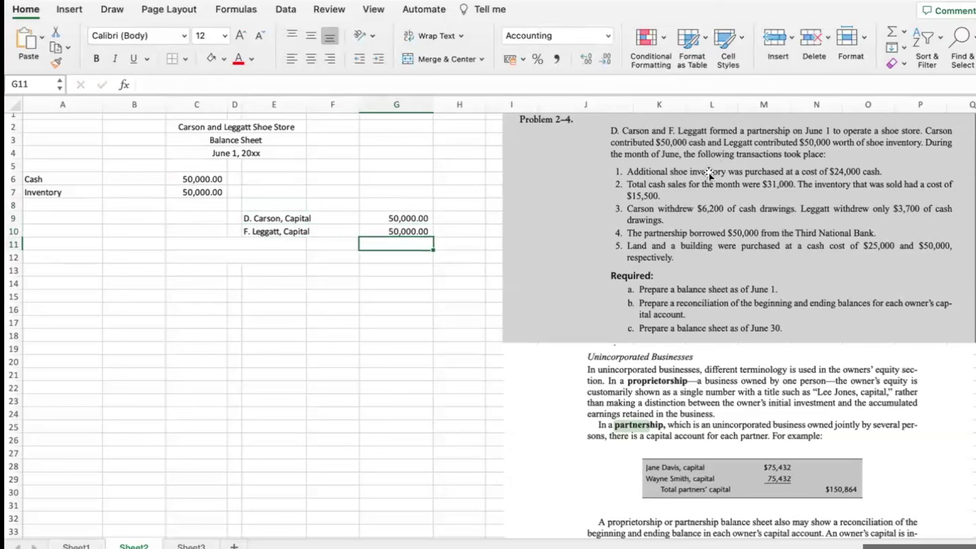
left_click_drag(287, 222, 380, 182)
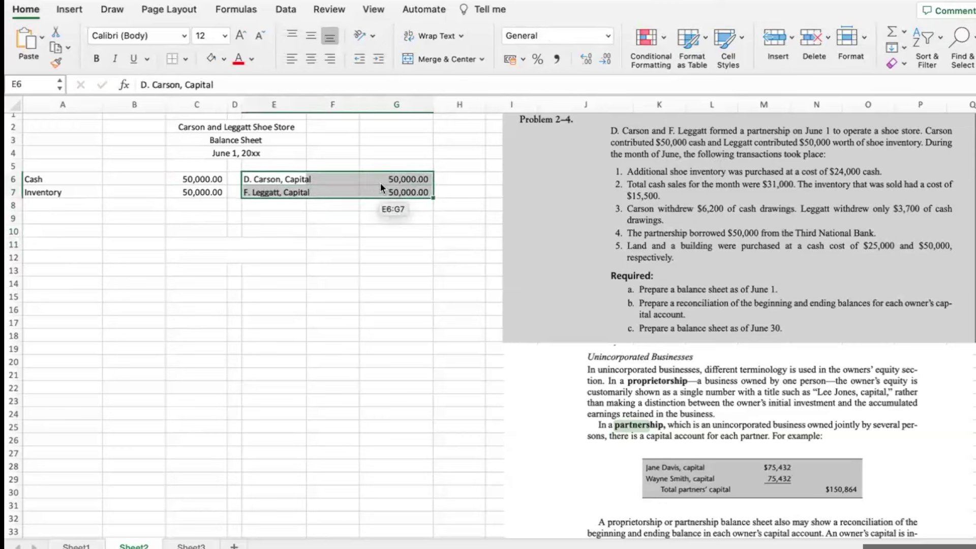
- Add a bottom border under the last amount of each column, in C7 and G7
left_click(190, 196)
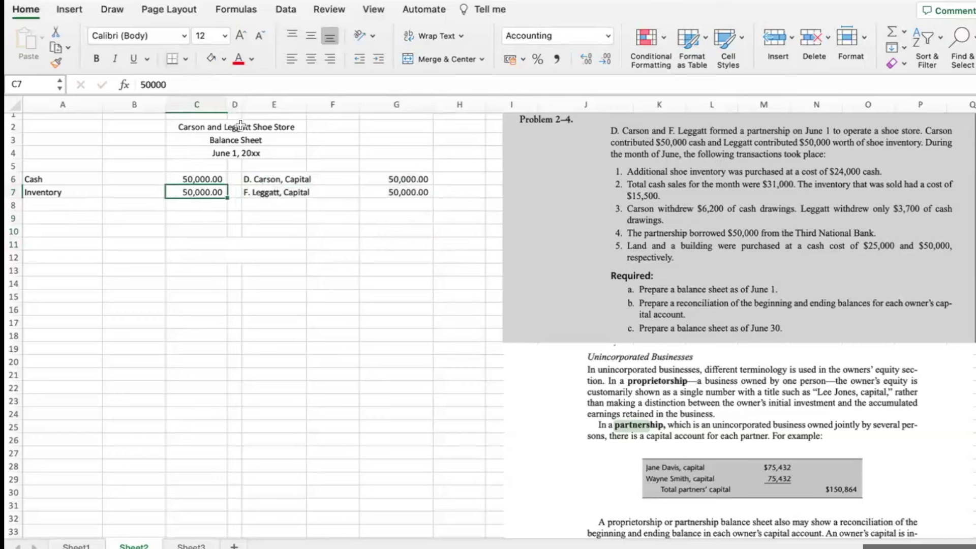
left_click(378, 194)
left_click(172, 59)
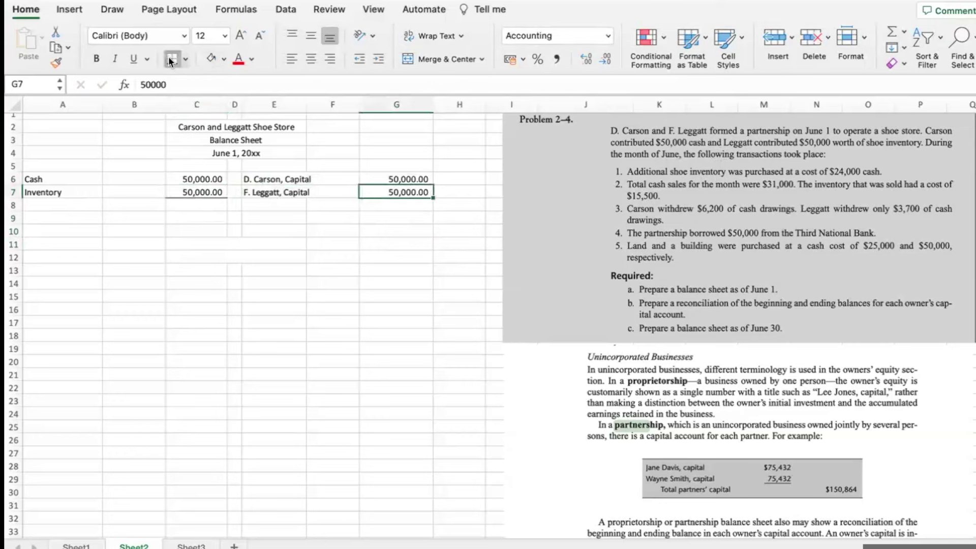
- Total the assets in C8 with the formula +C6+C7 and copy it to G8 to total the capital accounts
left_click(206, 202)
type("+")
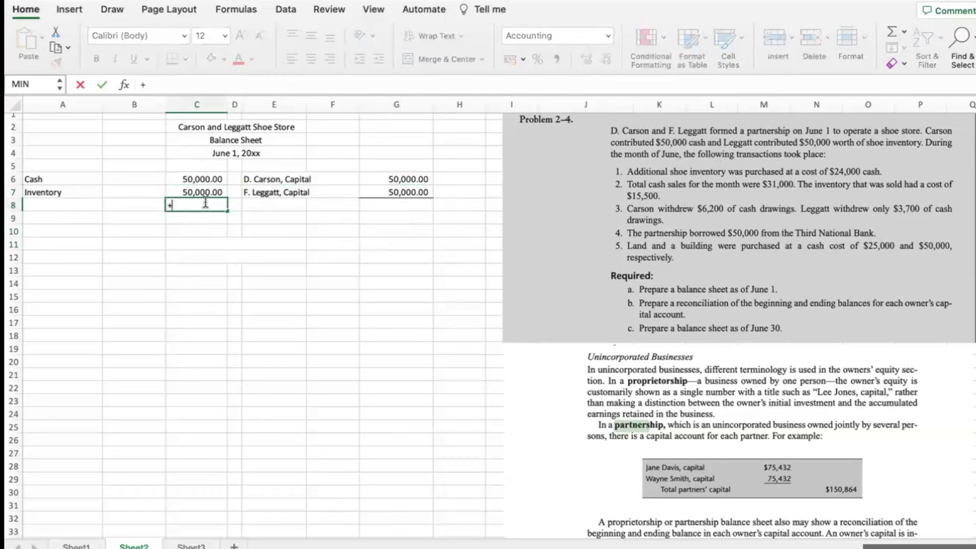
type("C6+C7")
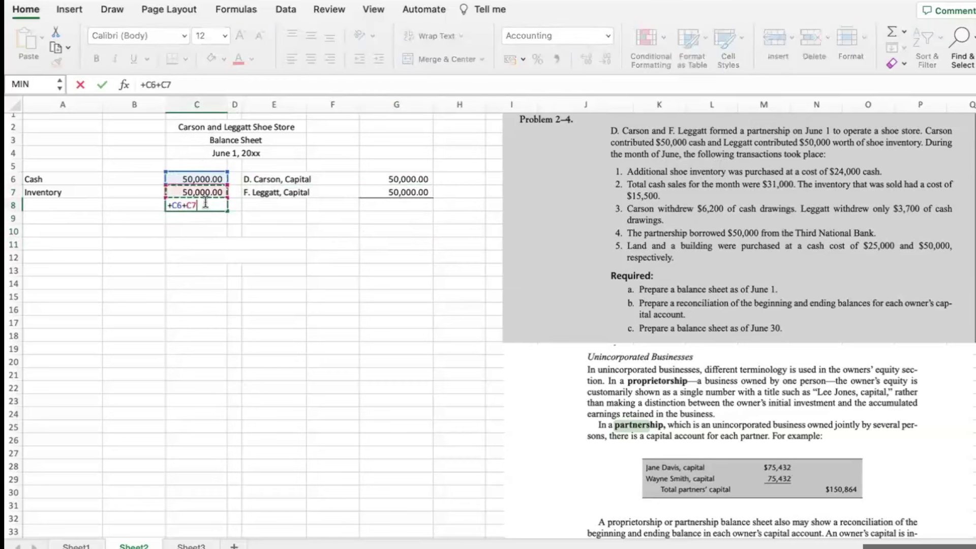
key("Return")
left_click(206, 203)
key("ctrl+c")
left_click(389, 206)
key("ctrl+v")
- Enter the label "Total Assets" in A8
left_click(99, 204)
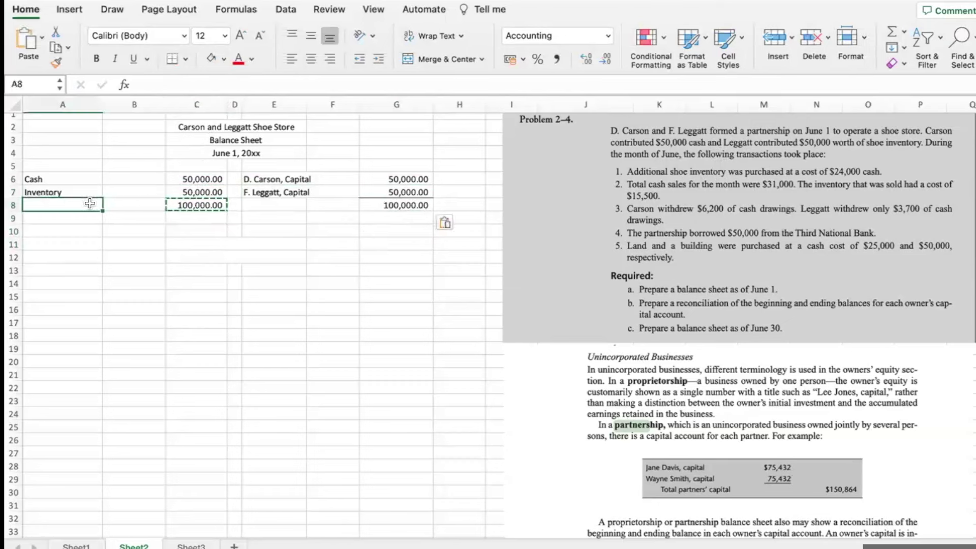
type("Total Assets")
key("Tab")
key("Tab")
key("Tab")
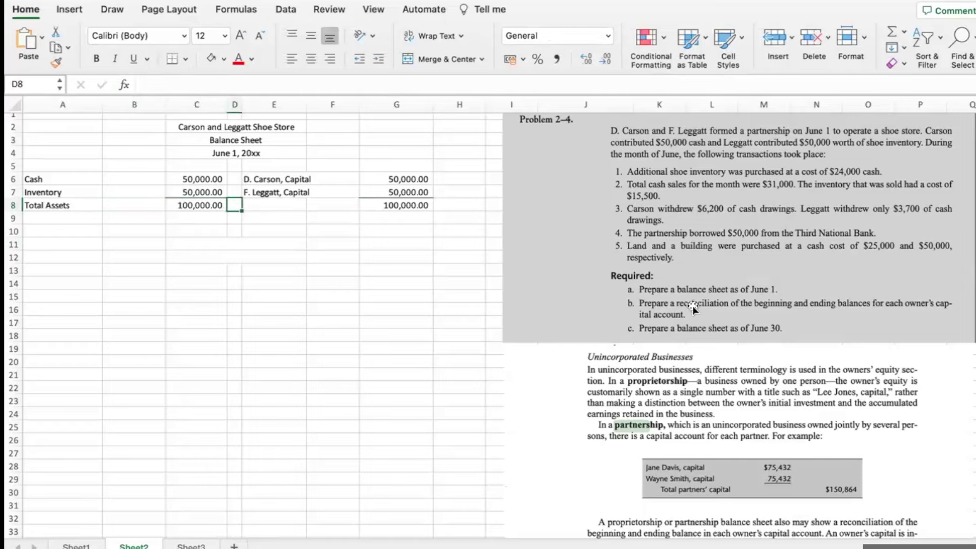
- Check the textbook's capital account examples and enter the label "Total Partner's Capital" in E8
scroll(694, 308, "down", 10)
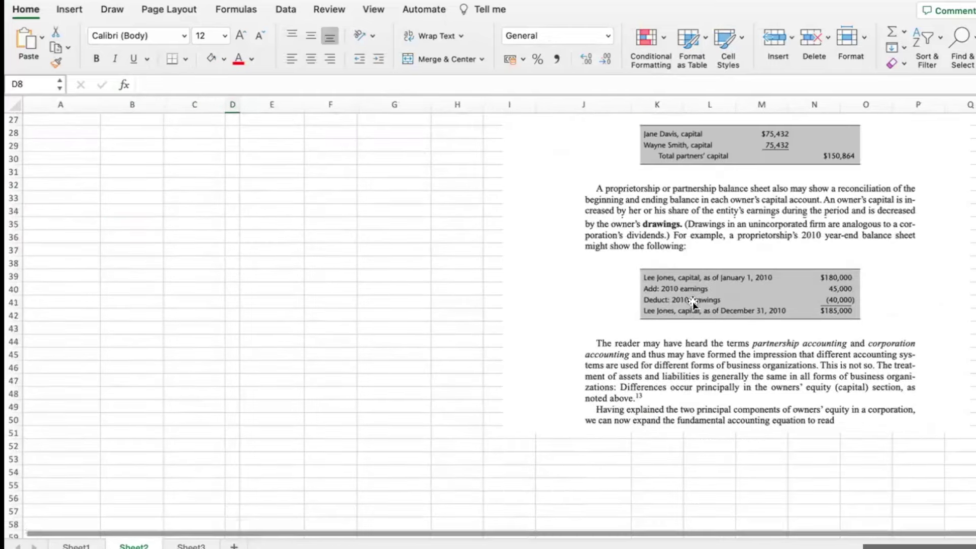
scroll(694, 305, "up", 10)
left_click(264, 209)
type("Total Par")
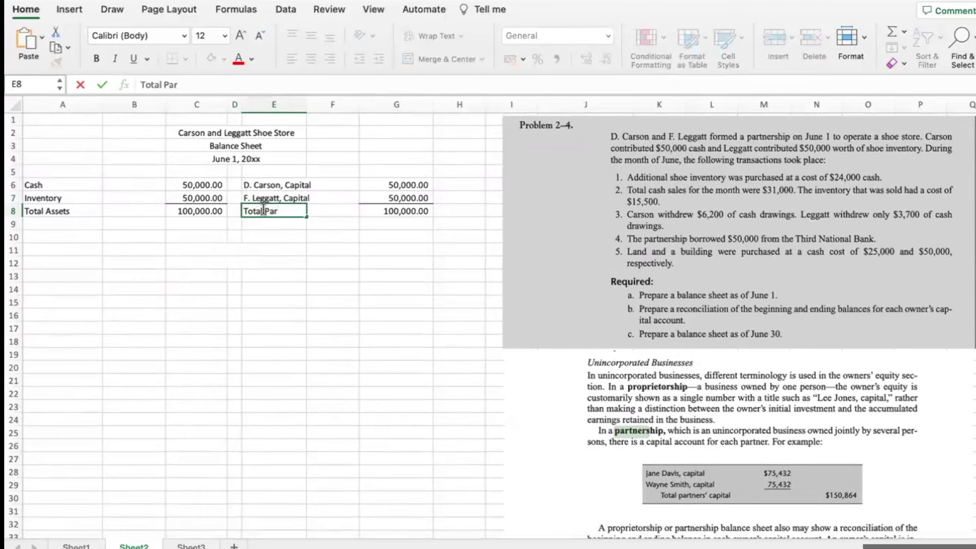
type("tner's Capital")
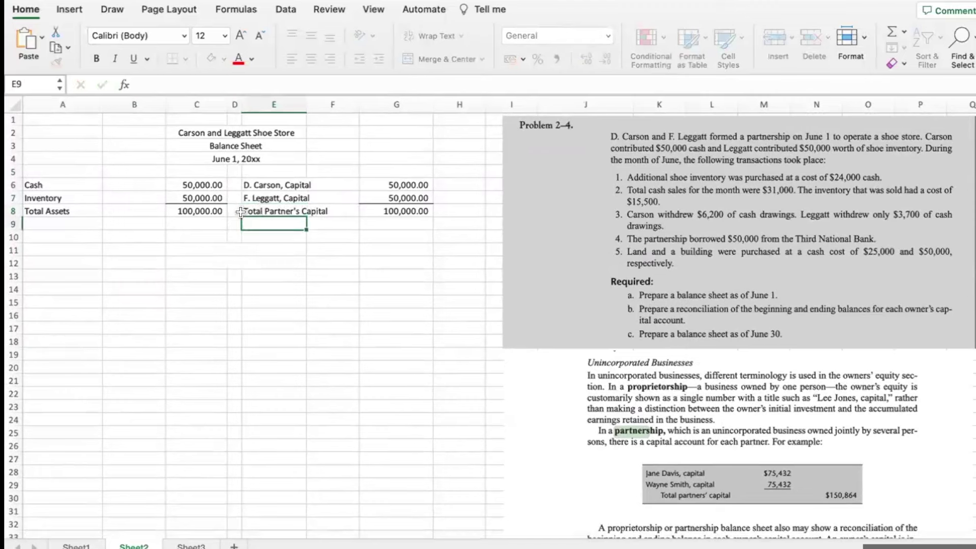
- Add a double bottom border under the totals in C8 and G8
left_click(203, 211)
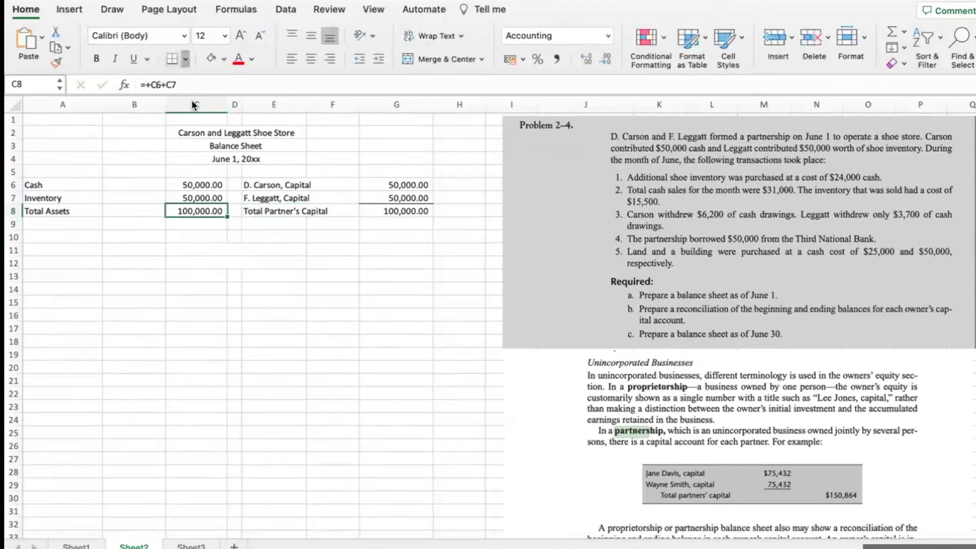
left_click(362, 213)
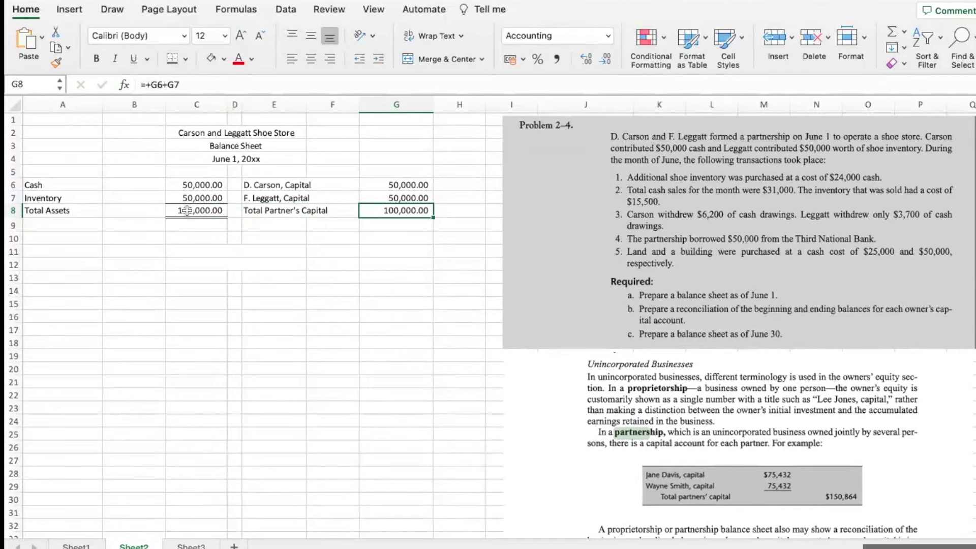
- Copy the three-line balance sheet heading in C2:C4 to the cells starting at C11
left_click_drag(189, 133, 190, 158)
key("ctrl+c")
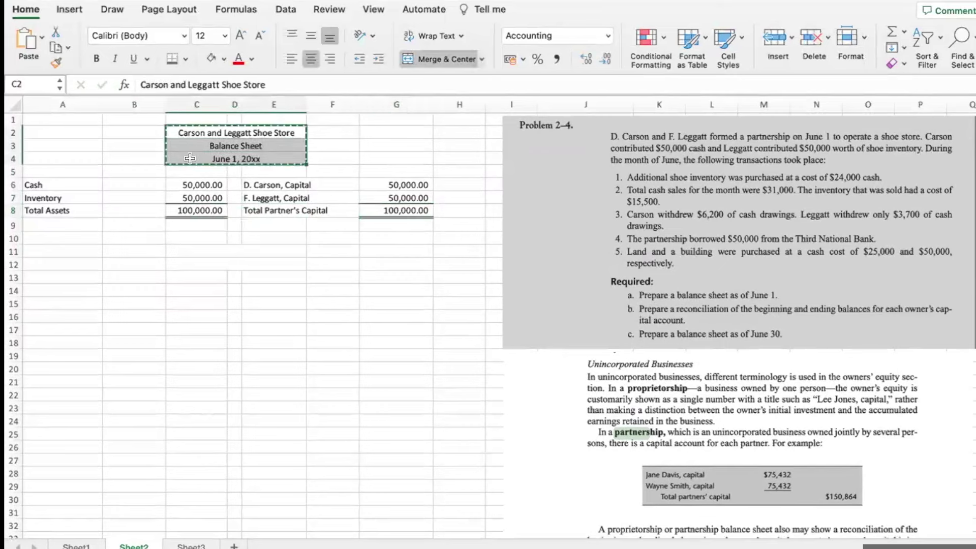
left_click(210, 251)
key("ctrl+v")
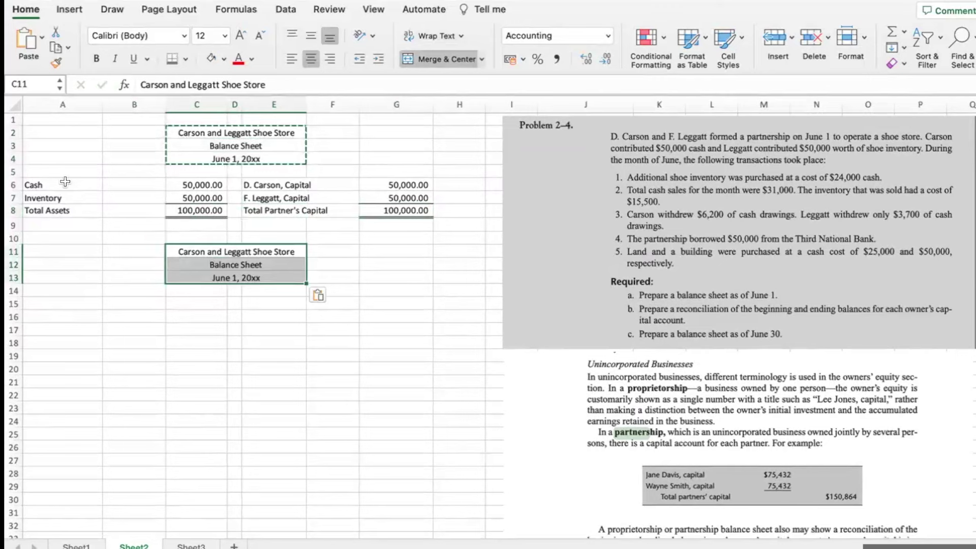
- Copy the June 1 balance sheet body in A6:G8 to the cells starting at A15
left_click_drag(64, 185, 399, 206)
key("ctrl+c")
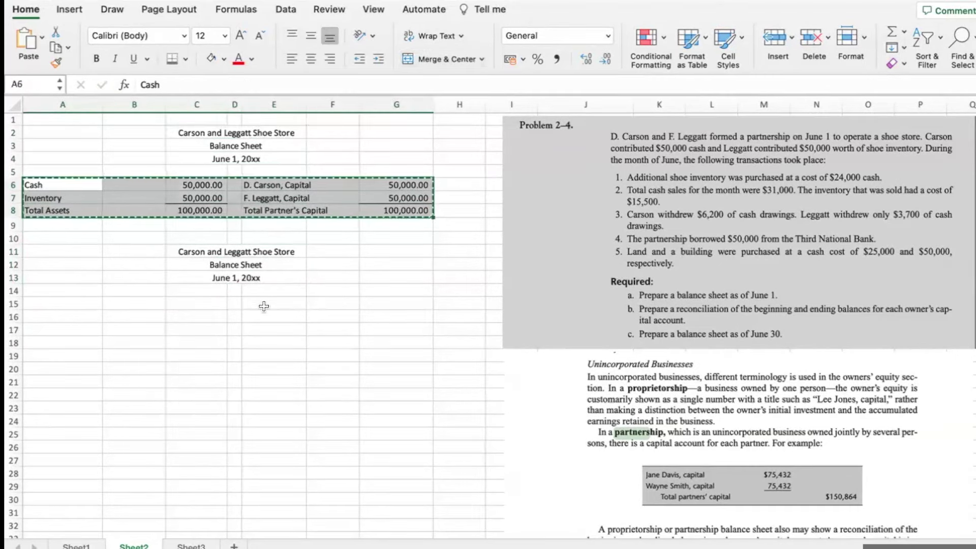
left_click(86, 306)
key("ctrl+v")
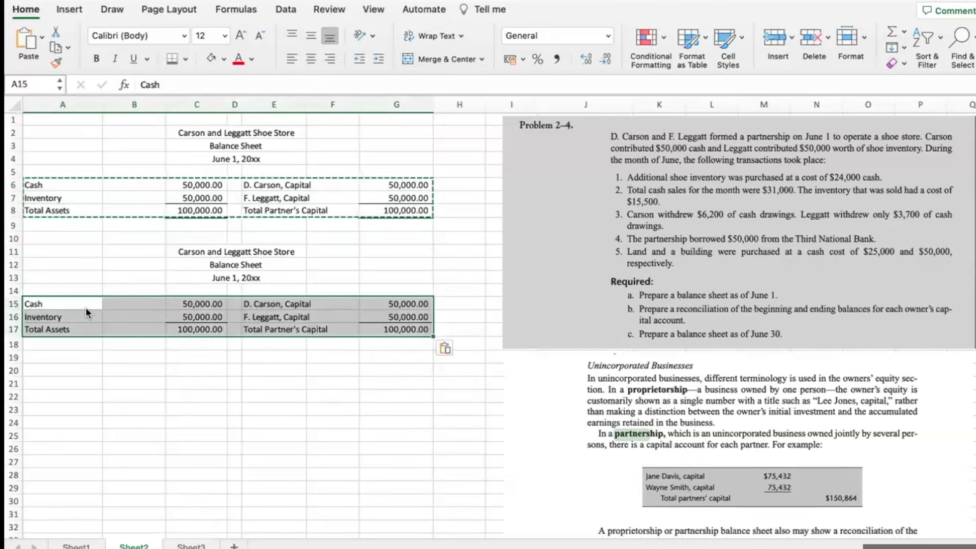
- Insert two blank rows between Cash and Inventory in the copied balance sheet, starting at row 16
left_click(15, 314)
right_click(15, 315)
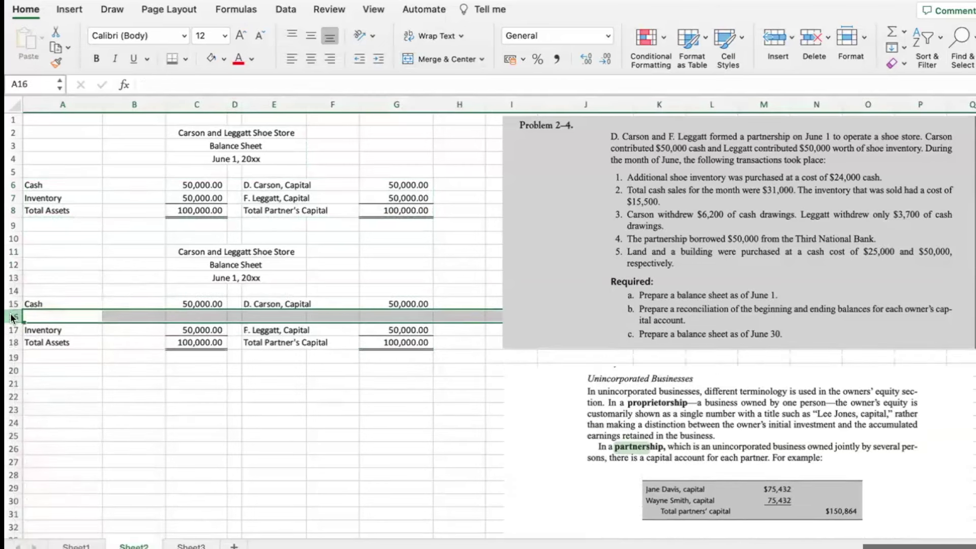
right_click(13, 304)
left_click(167, 345)
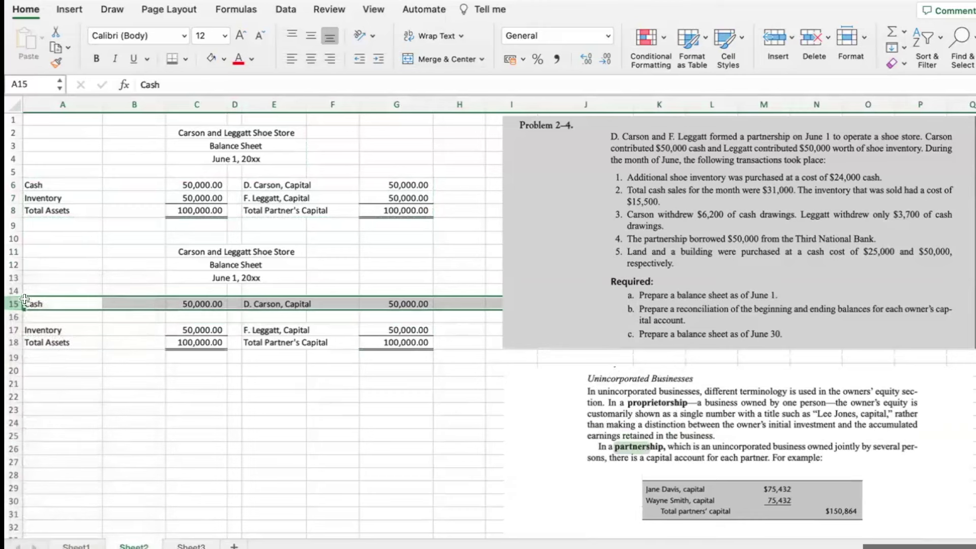
left_click(15, 316)
right_click(15, 318)
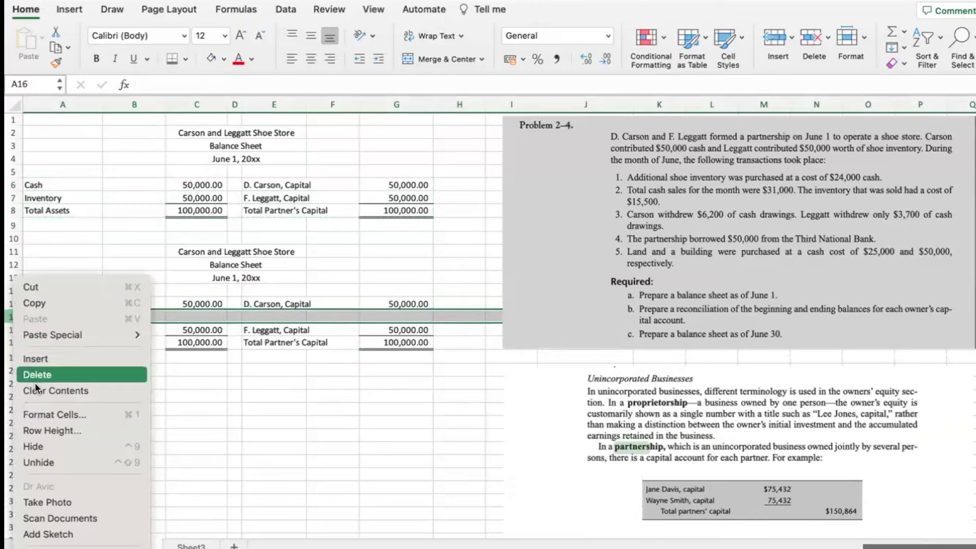
left_click(35, 357)
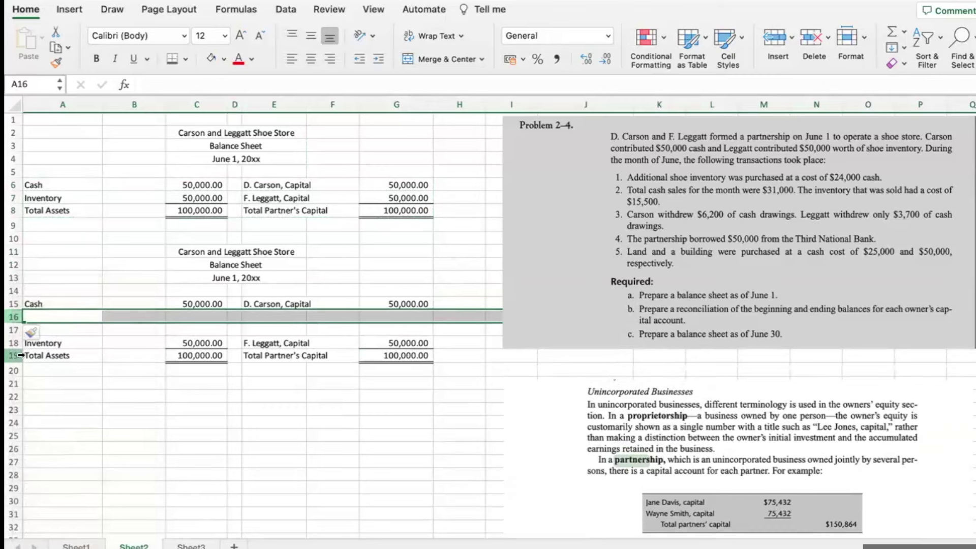
left_click(31, 344)
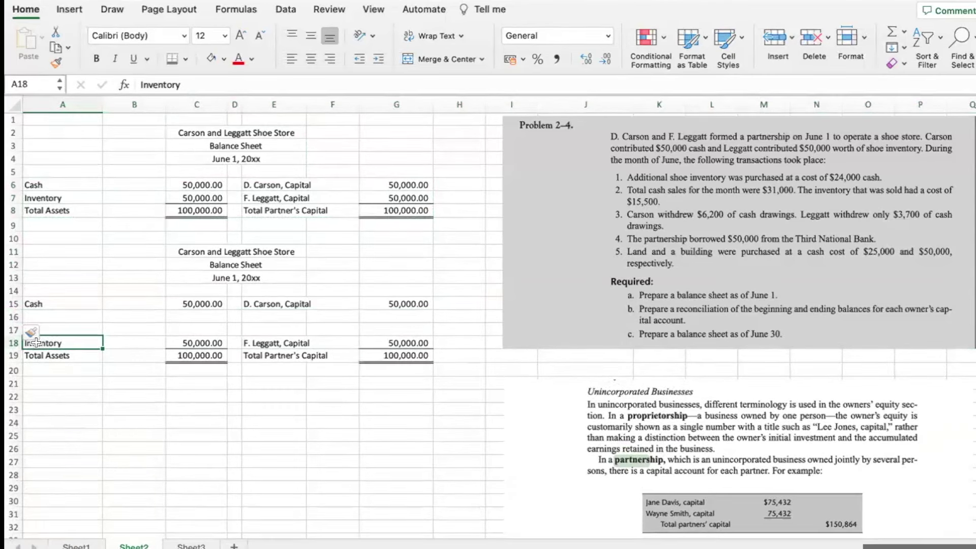
- Replace the Total Assets formula in C19 with a sum of C15:C18
left_click(188, 355)
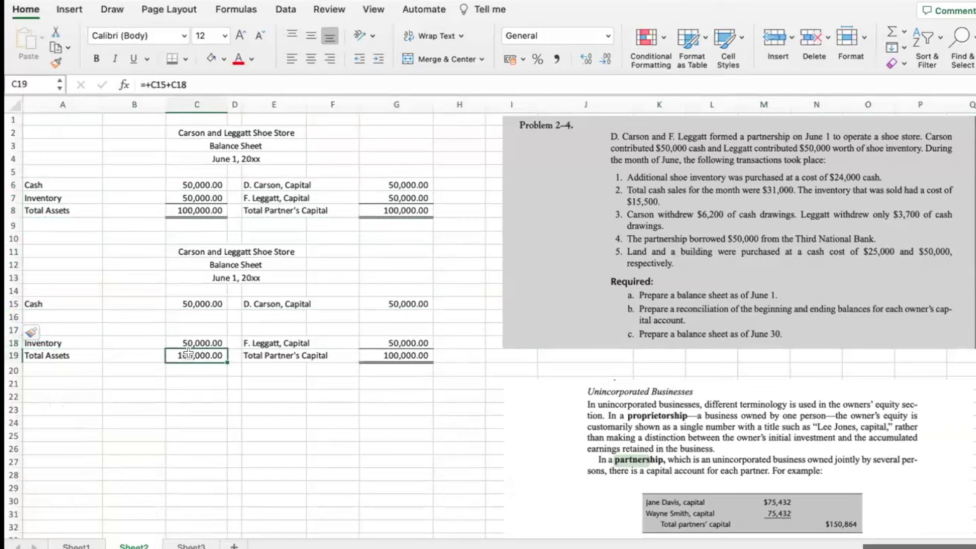
left_click(892, 32)
left_click_drag(201, 303, 204, 347)
key("Return")
left_click(397, 356)
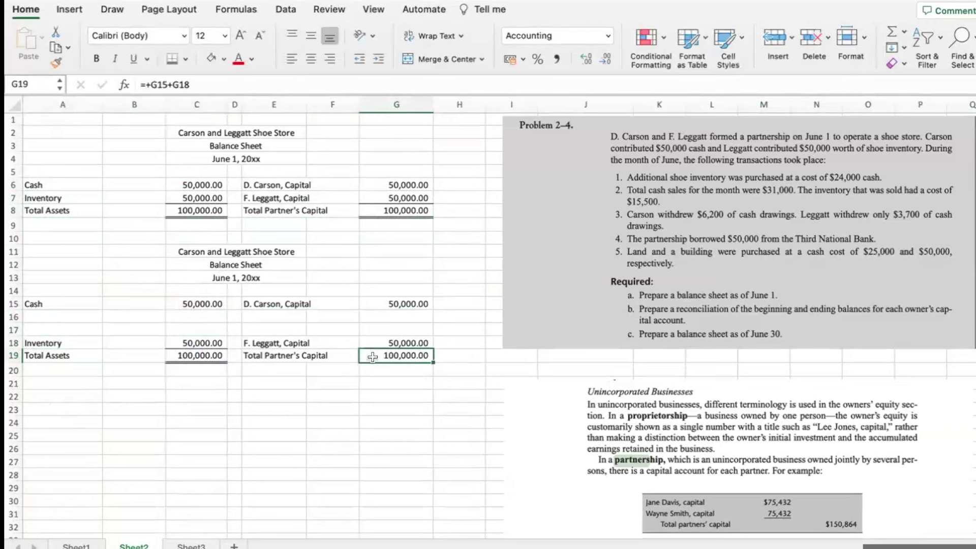
left_click(890, 31)
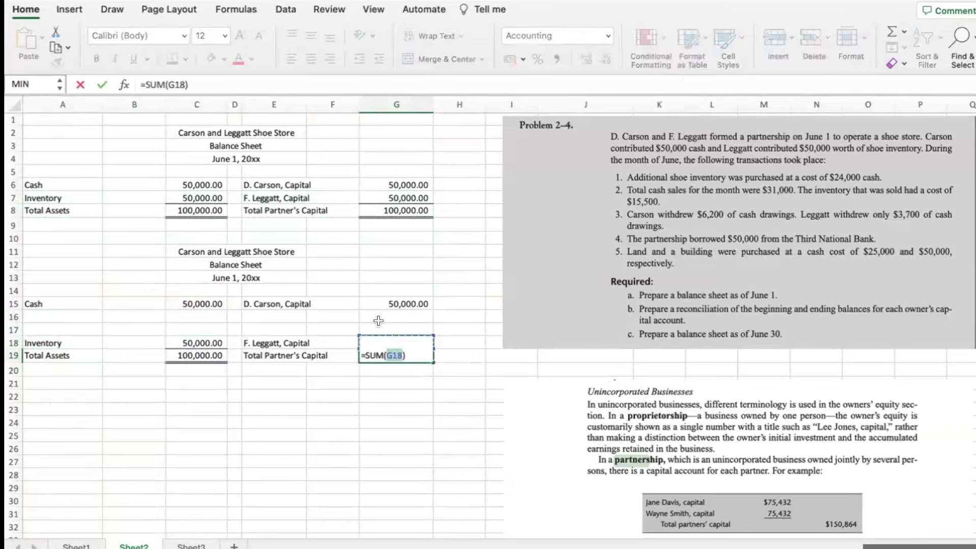
key("Escape")
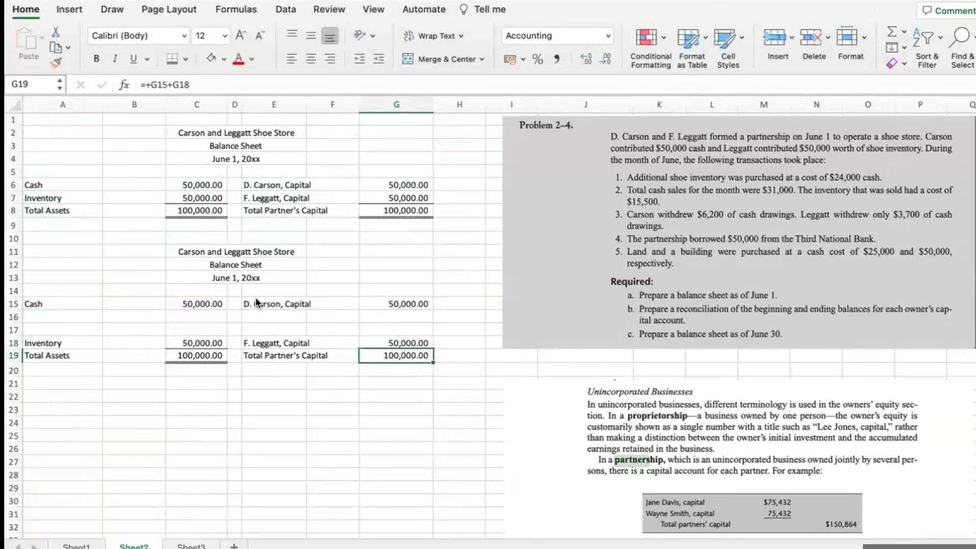
- Move the first partner's capital label and amount from row 15 to row 16, and total G15:G18 in G19 with SUM
left_click(257, 302)
left_click_drag(257, 301, 376, 320)
left_click(387, 355)
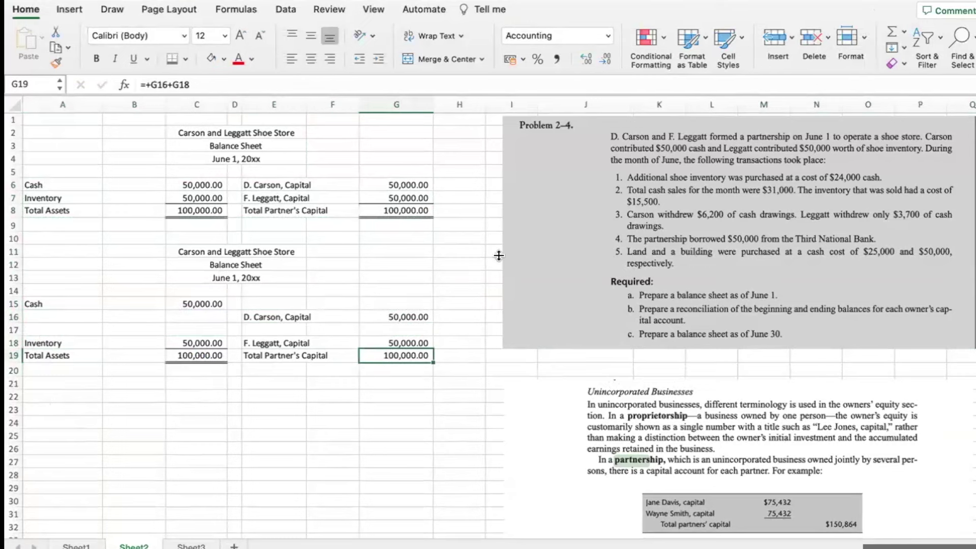
left_click(890, 32)
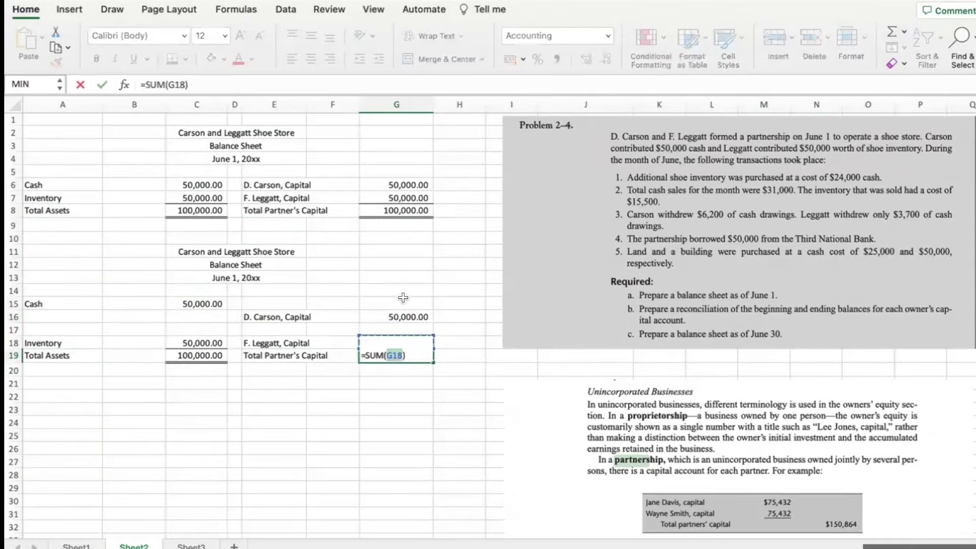
left_click_drag(402, 302, 402, 343)
key("Return")
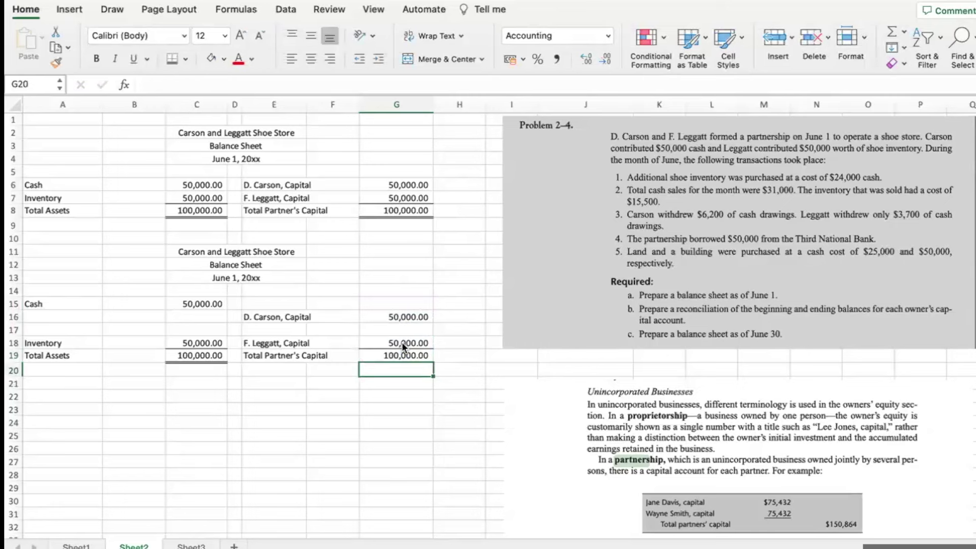
left_click(196, 302)
left_click(141, 85)
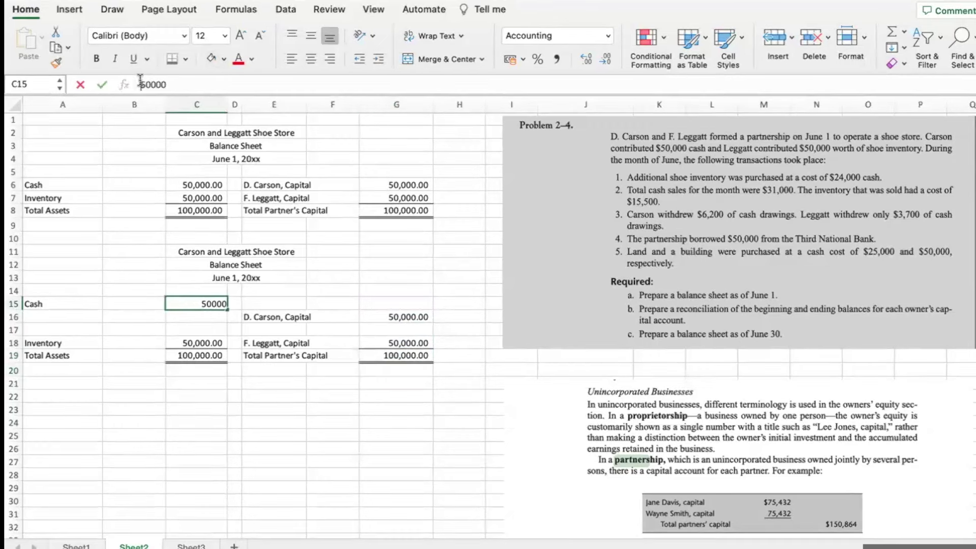
type("=")
type("-24000")
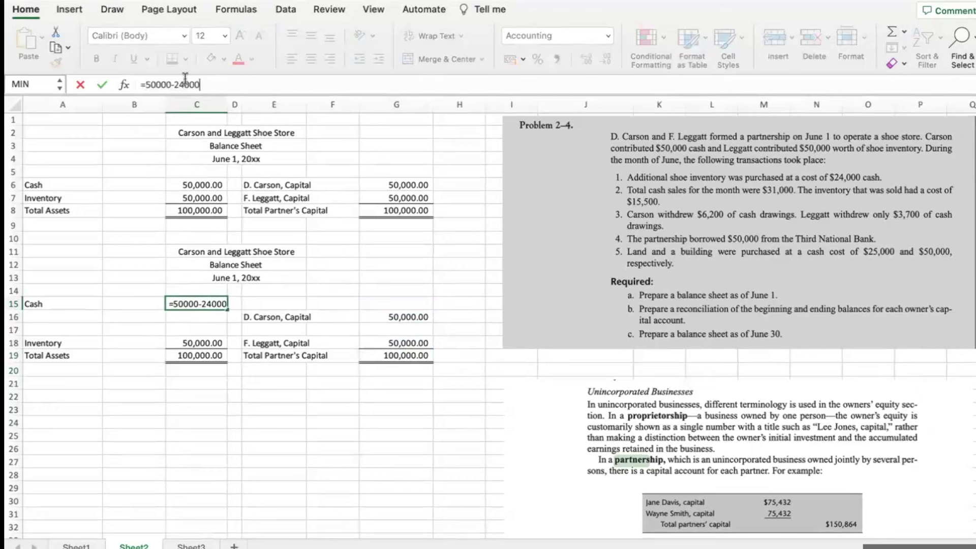
key("Return")
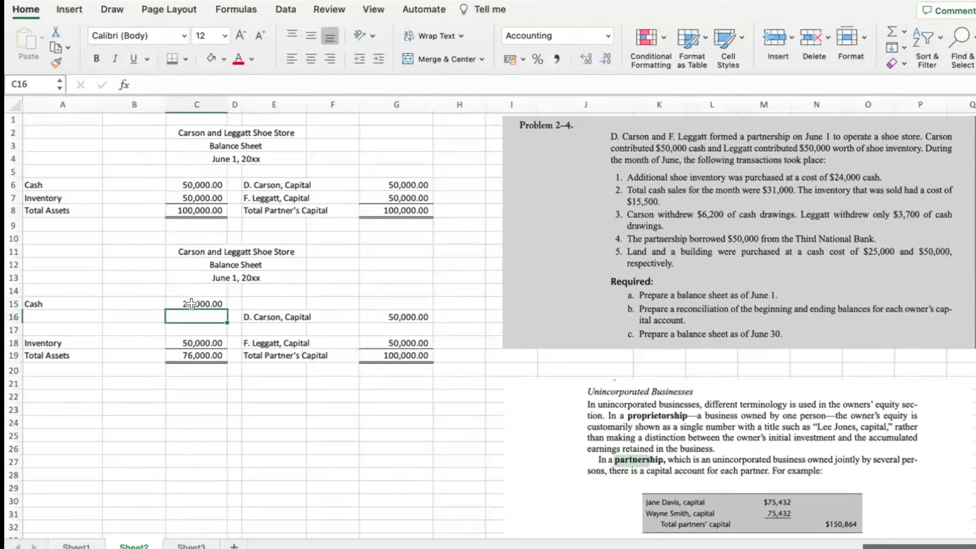
- Add the purchased stock to the Inventory cell C18 by changing it to =50000+24000
left_click(197, 343)
left_click(141, 84)
type("=")
type("+24000")
key("Return")
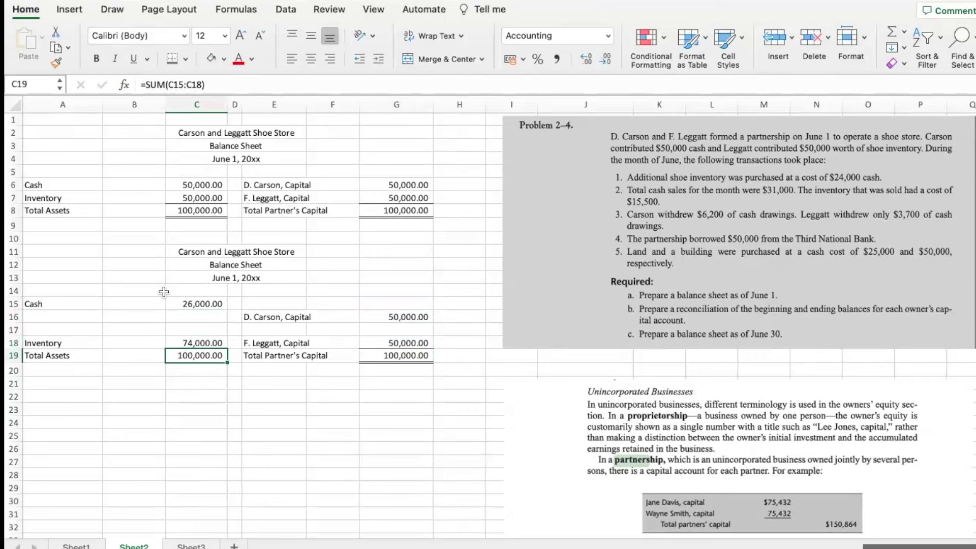
- Insert two blank rows at row 18 and move the second partner's capital label and amount to row 19
left_click(20, 343)
right_click(20, 343)
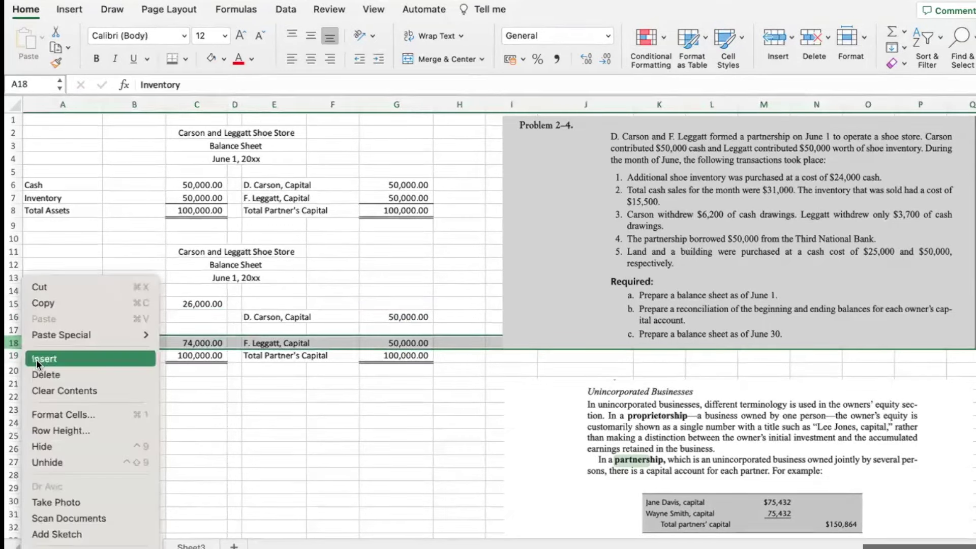
left_click(35, 359)
right_click(17, 343)
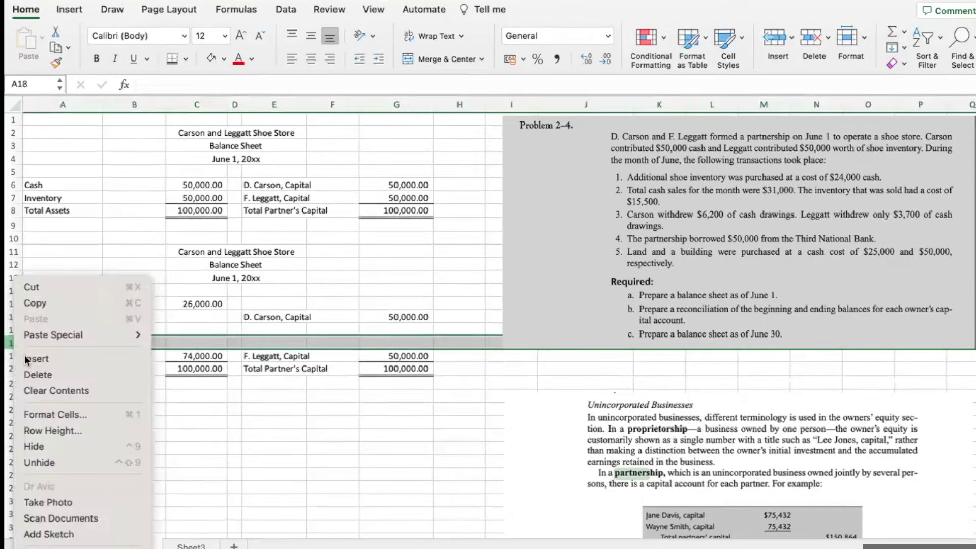
left_click(32, 358)
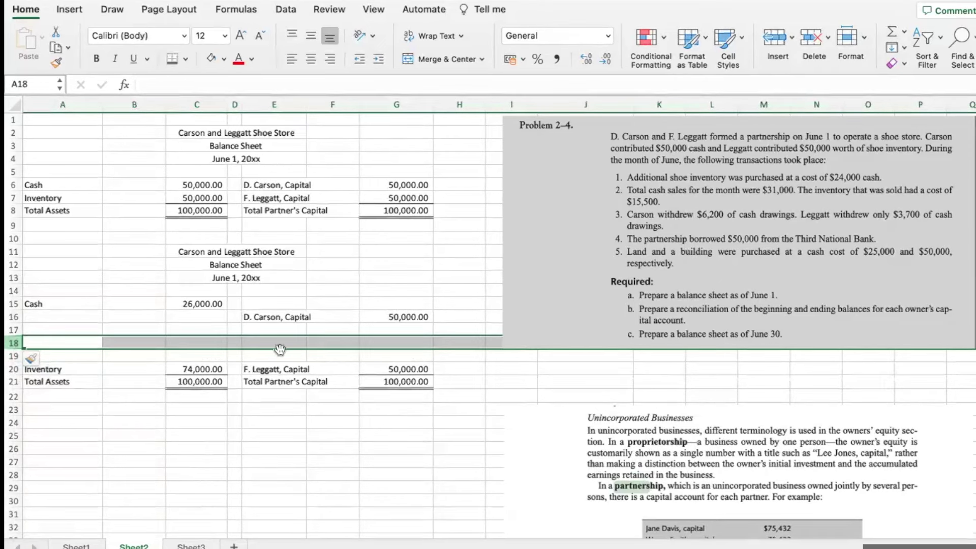
left_click_drag(252, 370, 371, 353)
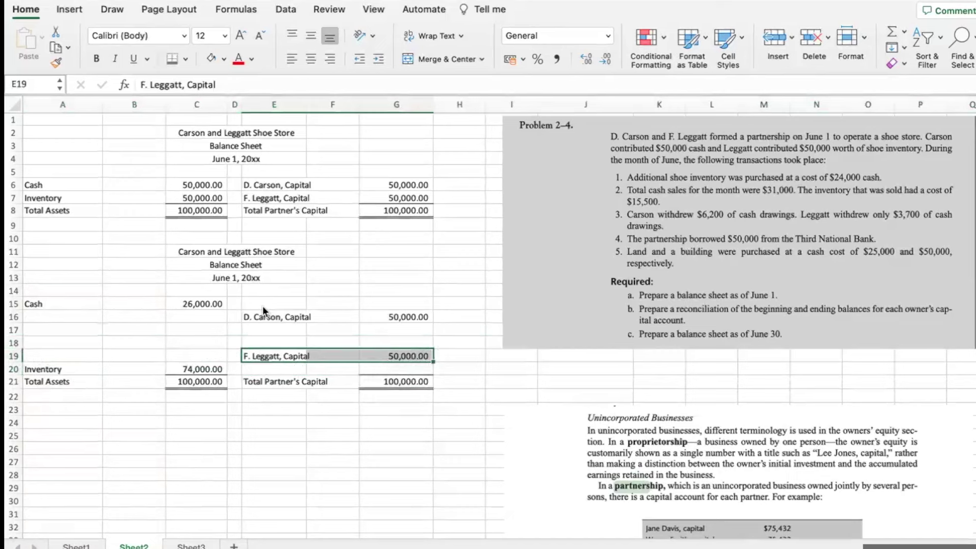
left_click(262, 304)
left_click(258, 316)
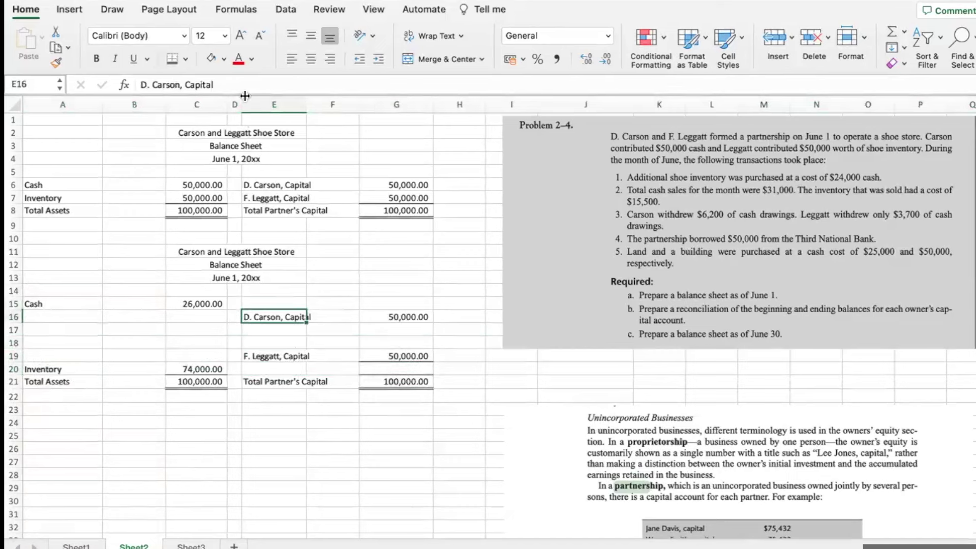
- Change the date heading of the second balance sheet in C13 to June 30, 20xx
left_click(224, 279)
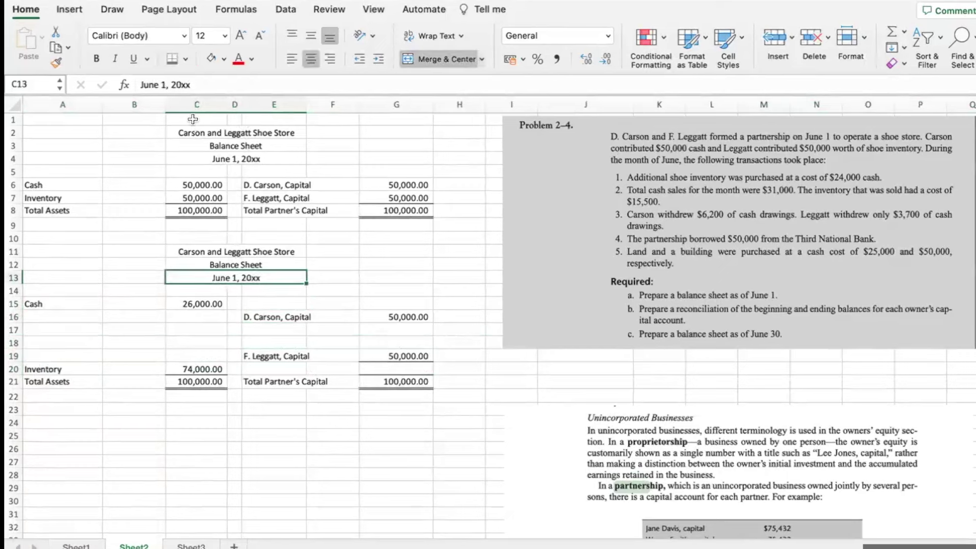
key("BackSpace")
type("30")
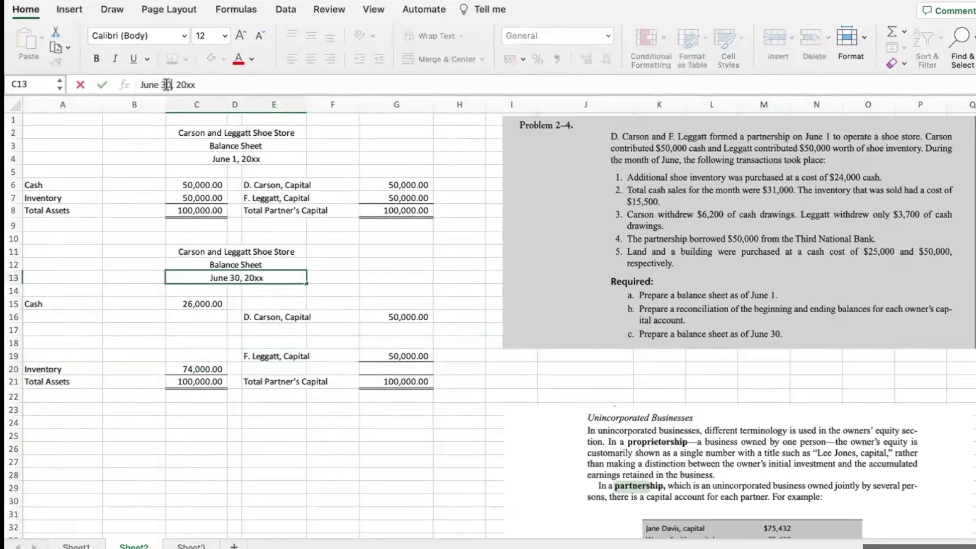
key("Return")
- Widen column E and append "as of June 30" to the first partner's capital label in E16
left_click(267, 315)
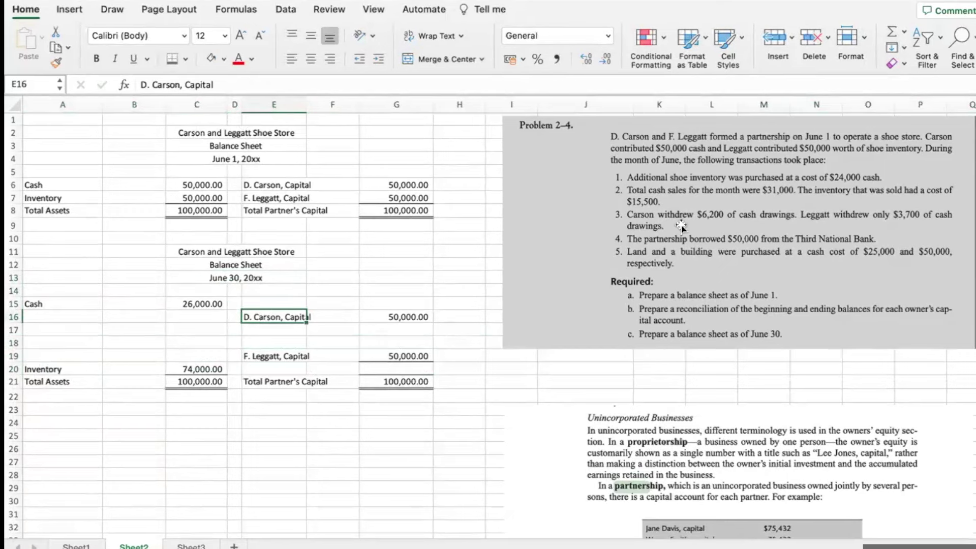
scroll(750, 234, "down", 10)
scroll(750, 235, "down", 3)
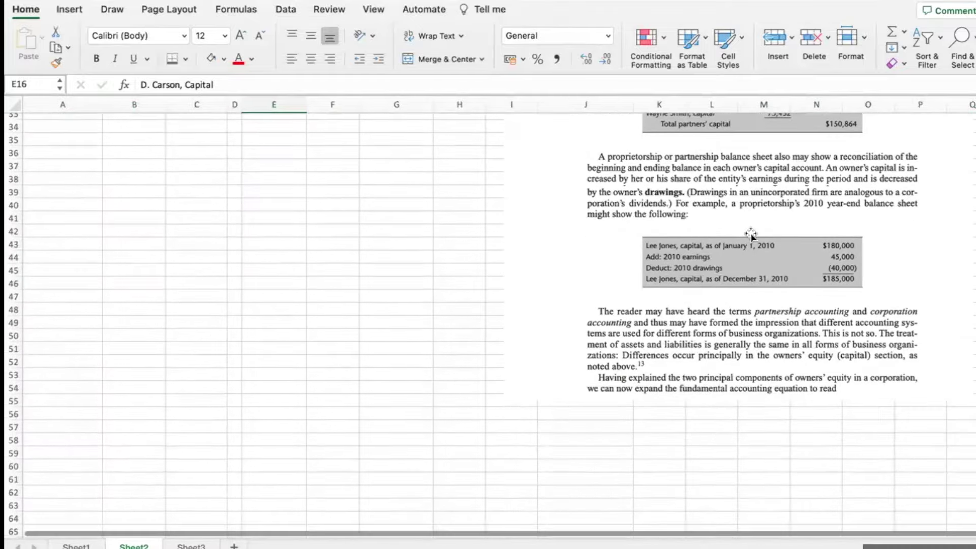
scroll(750, 235, "up", 12)
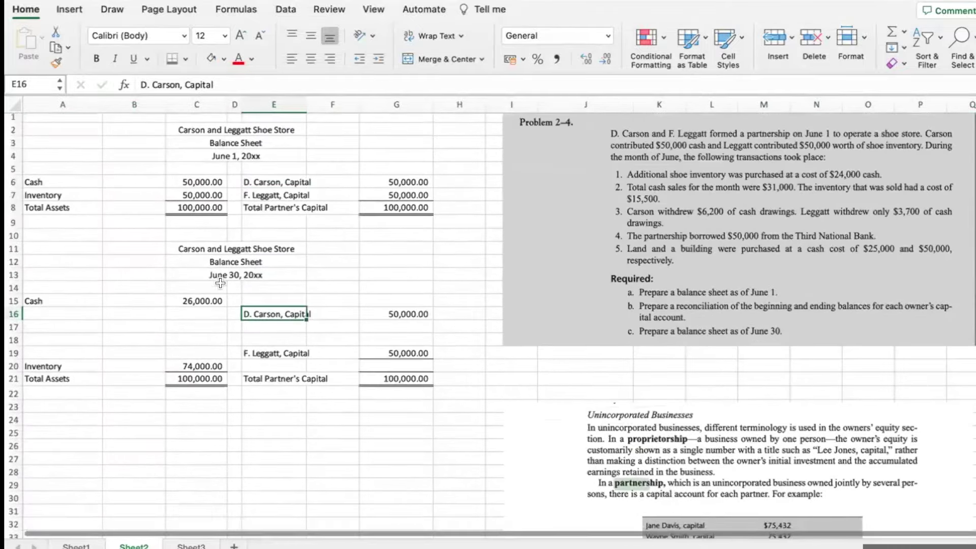
left_click_drag(307, 104, 339, 104)
left_click(245, 84)
type("as of June 30")
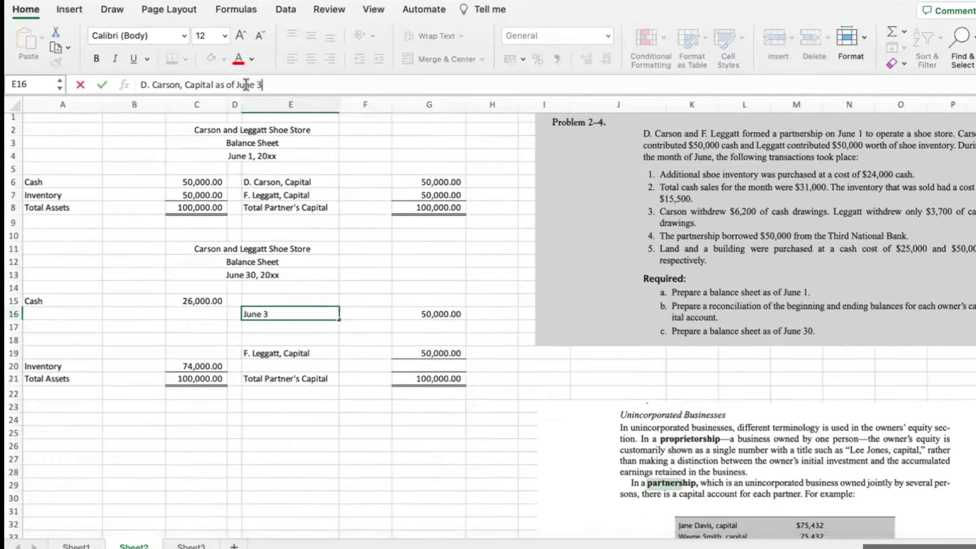
key("Return")
- Append "as of June 30" to the second partner's capital label in E19
left_click(253, 353)
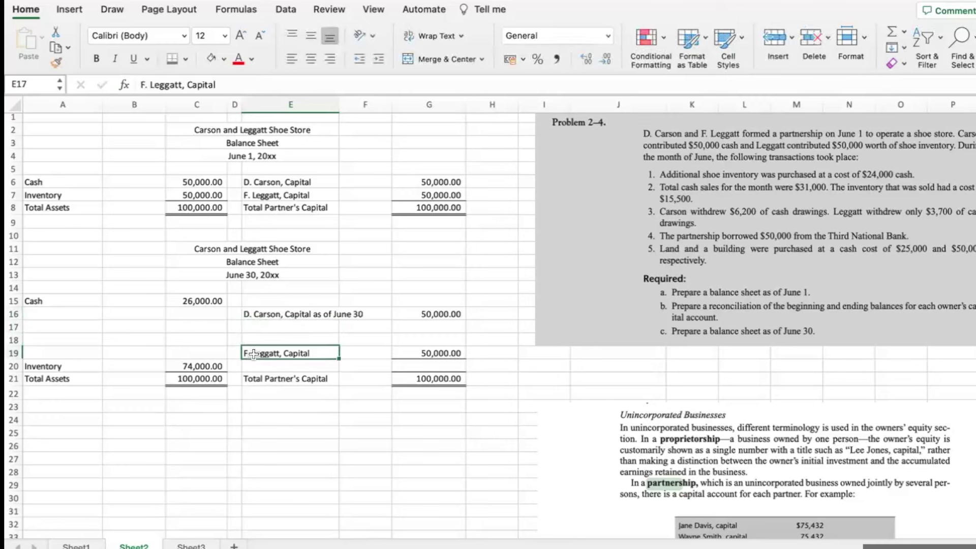
left_click(282, 85)
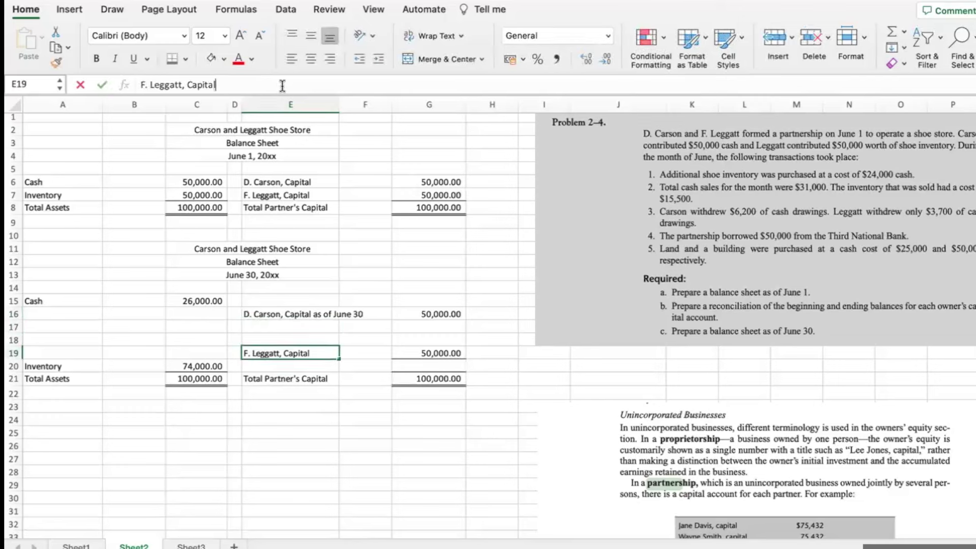
type("sas of June 30")
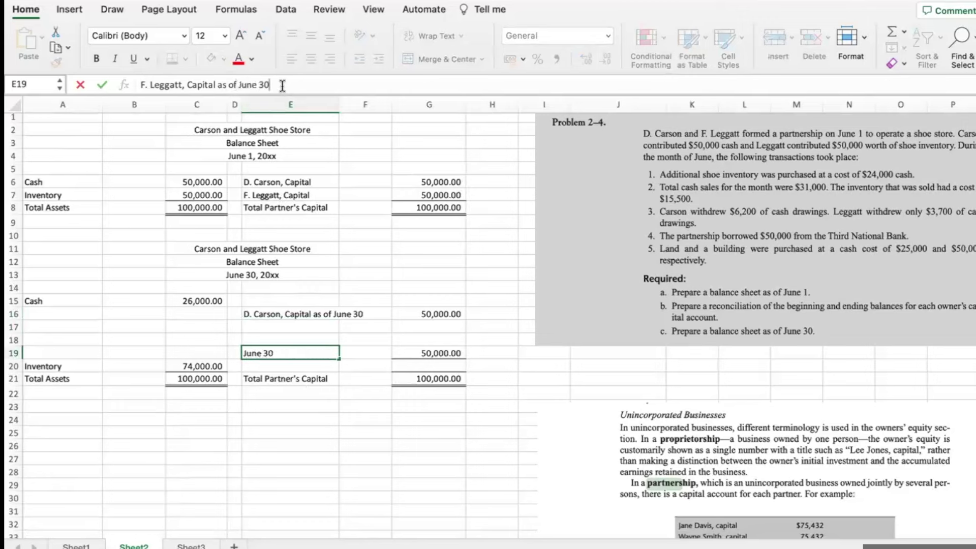
key("Return")
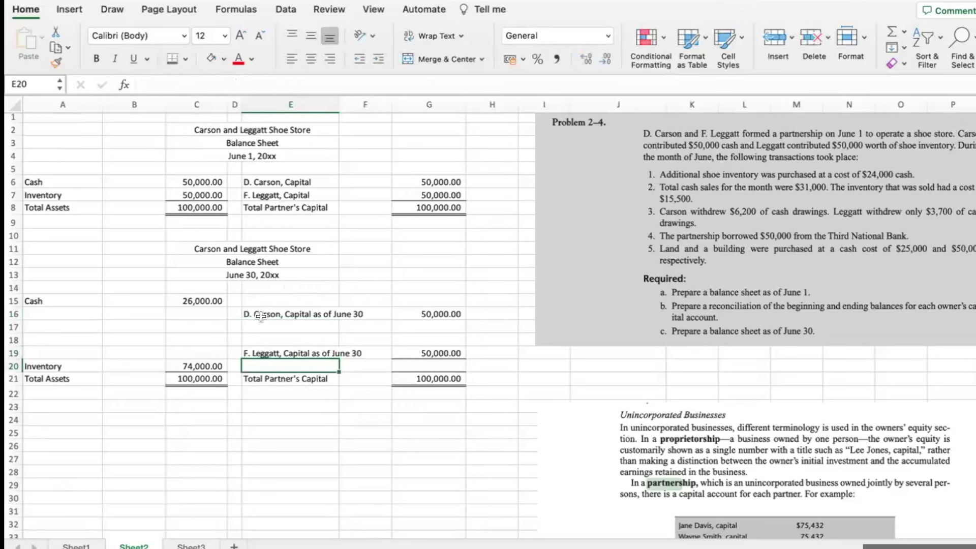
- Correct the date in the first partner's capital label in E16 to "as of June 1"
left_click(259, 315)
left_click(303, 85)
key("BackSpace")
key("BackSpace")
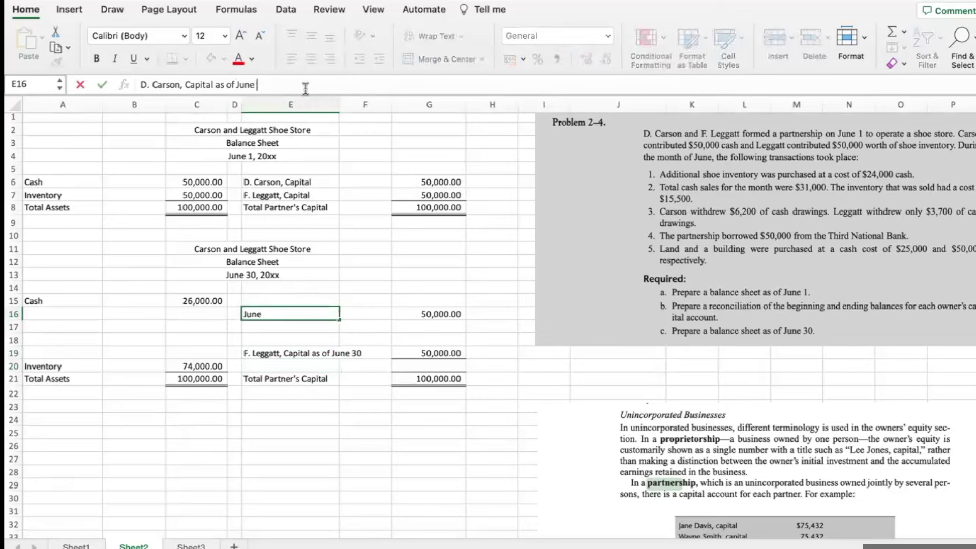
type("1")
key("Return")
- Correct the date in the second partner's capital label in E19 to "as of June 1"
left_click(275, 353)
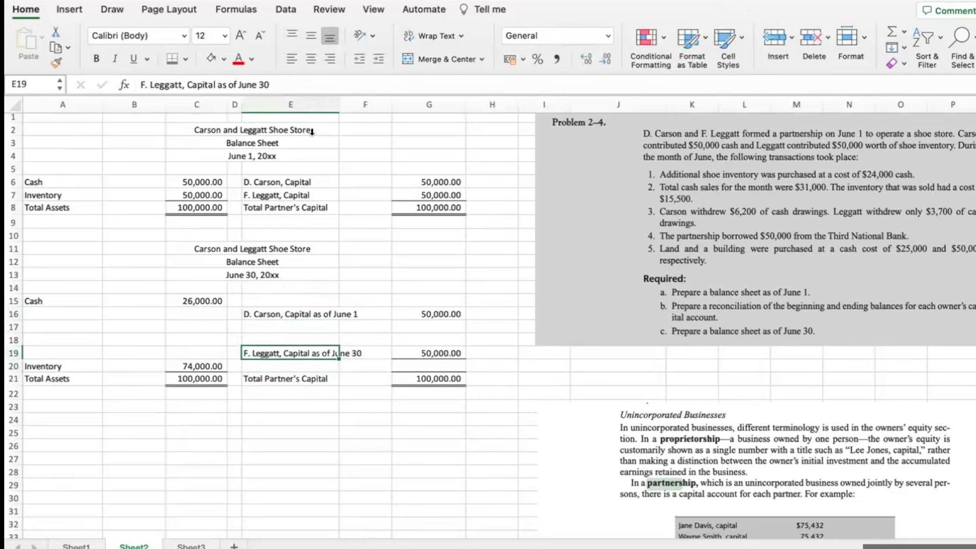
left_click(309, 84)
key("BackSpace")
key("BackSpace")
type("1")
key("Return")
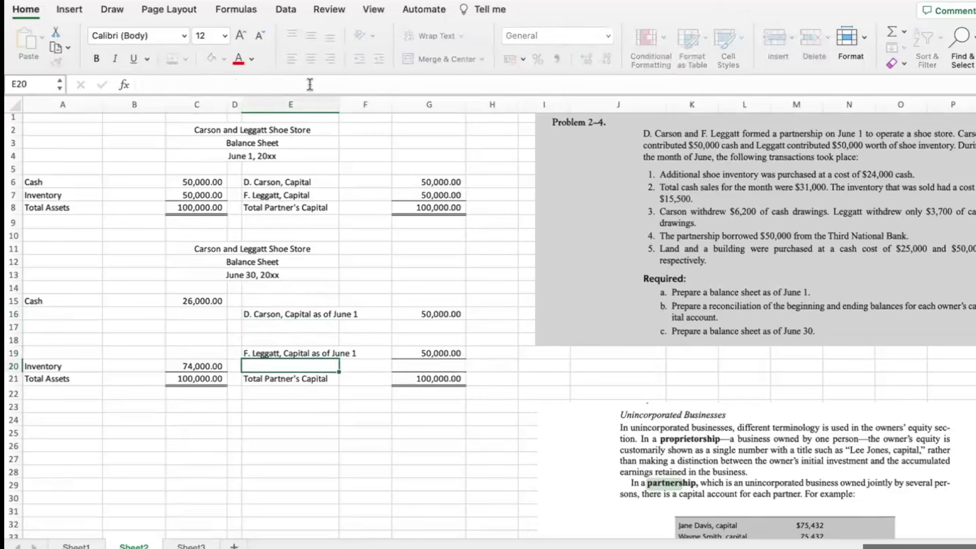
- Enter the label "Add: Earnings for June 20xx" in E17 under the first partner's capital
left_click(410, 353)
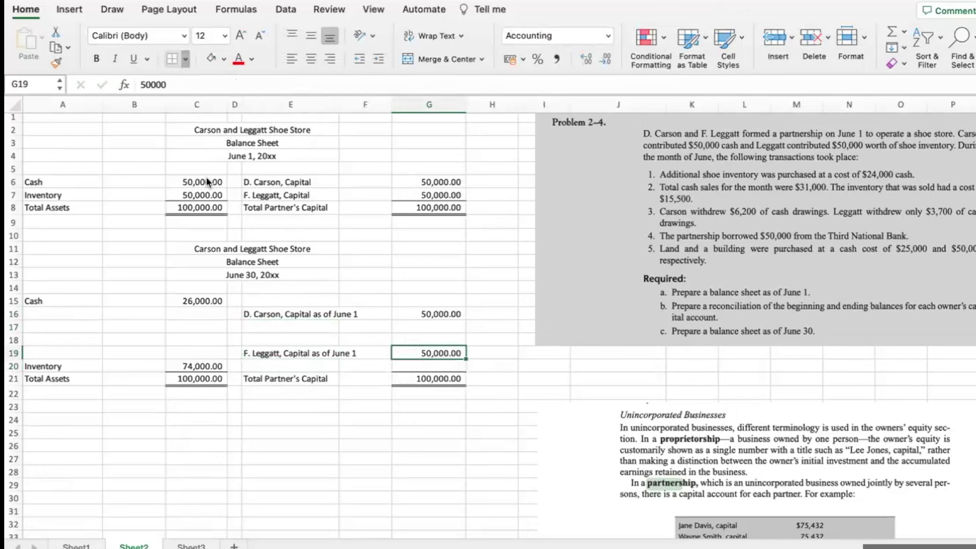
left_click(275, 324)
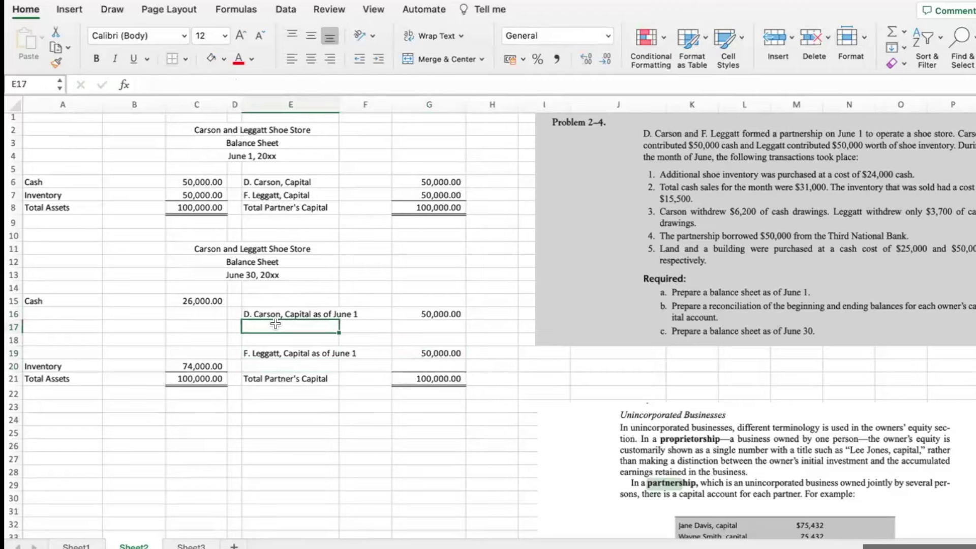
scroll(840, 409, "down", 6)
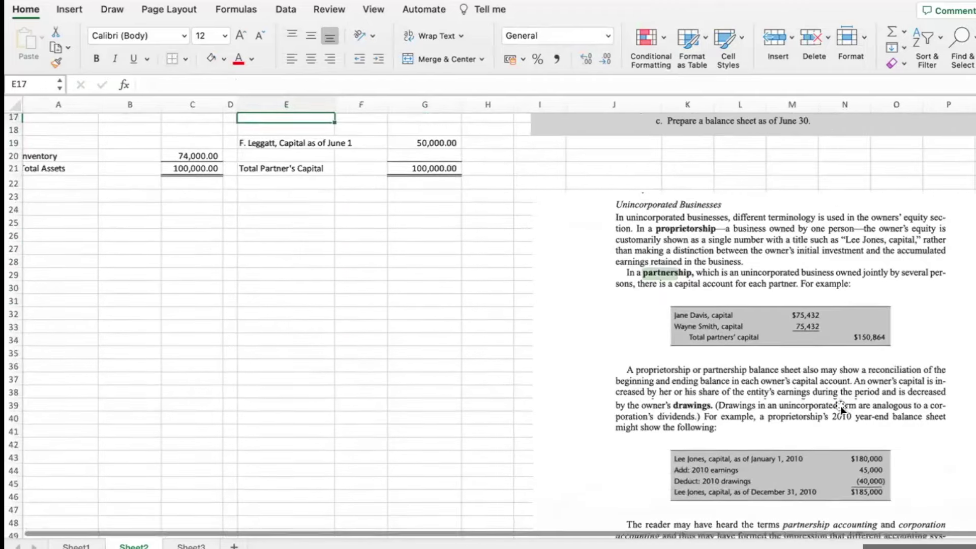
scroll(384, 342, "up", 9)
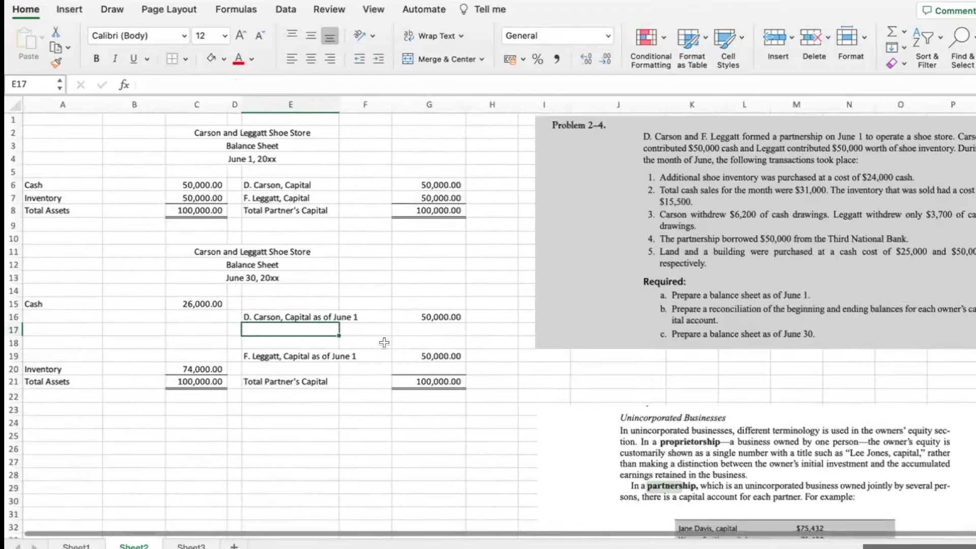
key("F2")
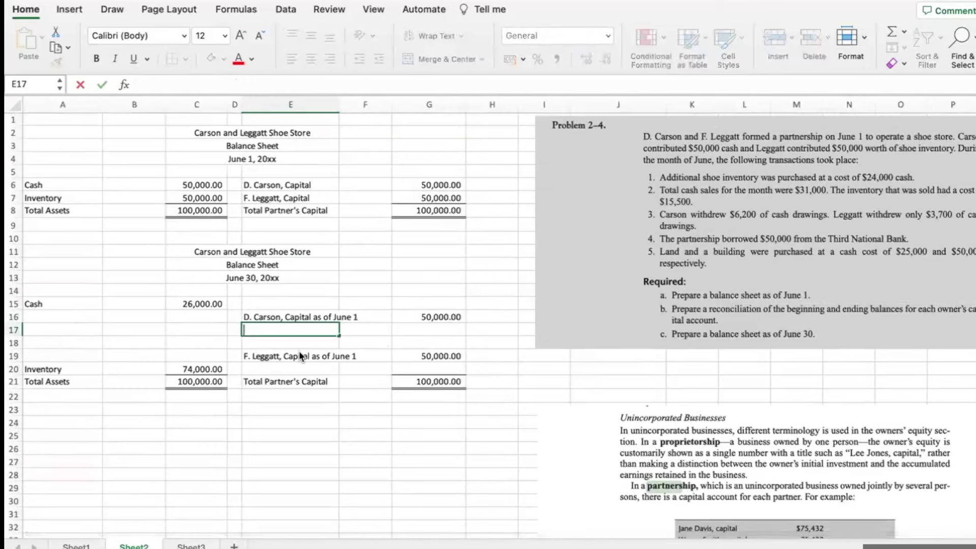
type("Add: Ear")
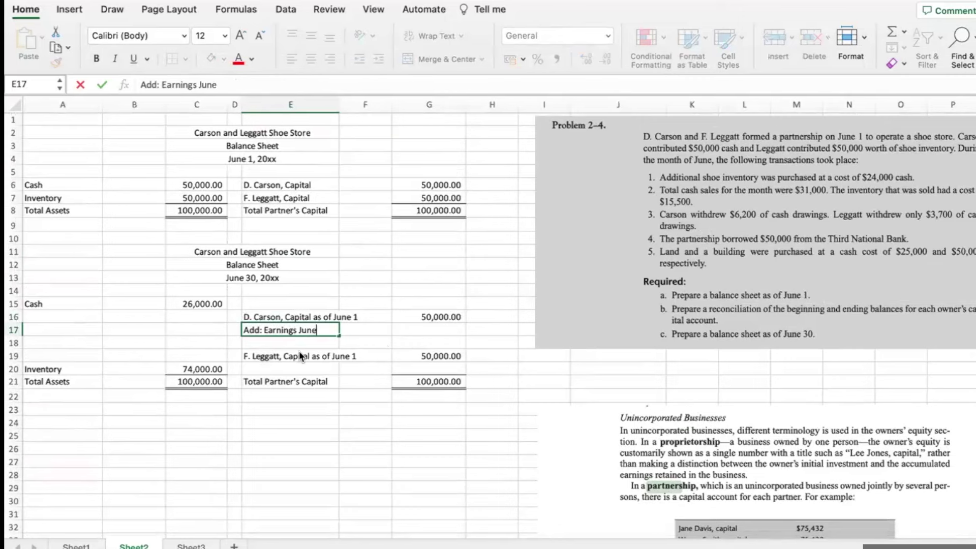
type("nings for June 20xx")
key("Return")
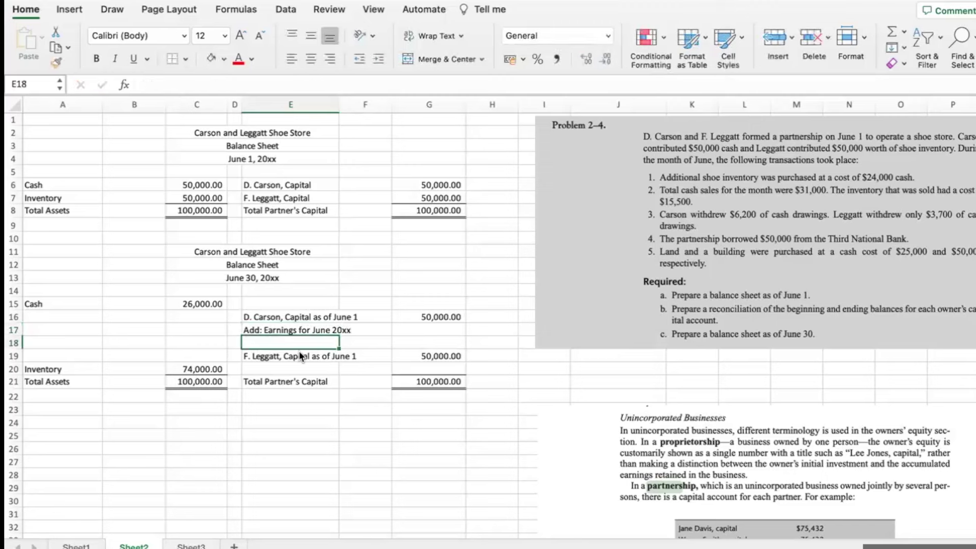
- Insert four blank rows above the Inventory line at row 20 of the June 30 balance sheet
left_click(21, 367)
left_click_drag(21, 367, 20, 410)
right_click(32, 398)
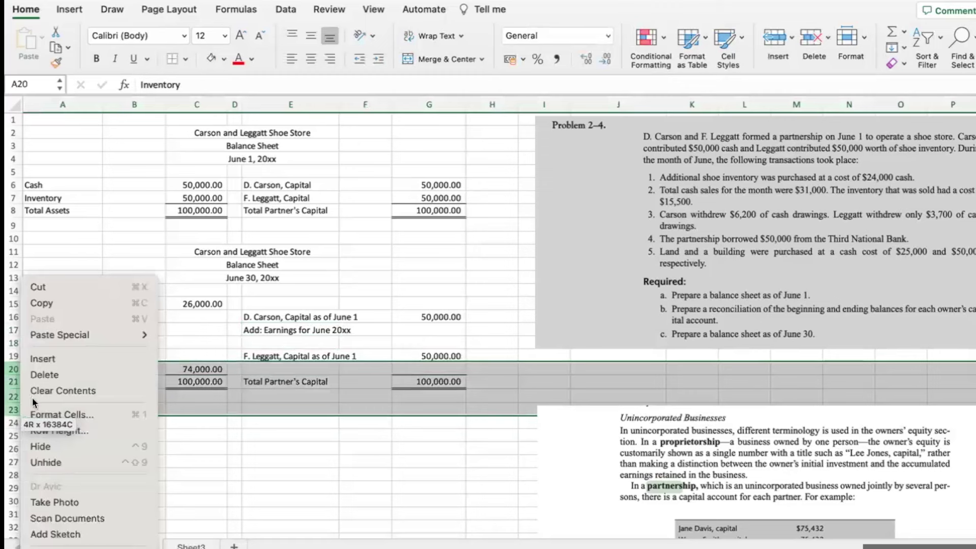
left_click(53, 362)
- Copy the June earnings label from E17 to E20 under the second partner's capital
left_click(279, 333)
key("cmd+c")
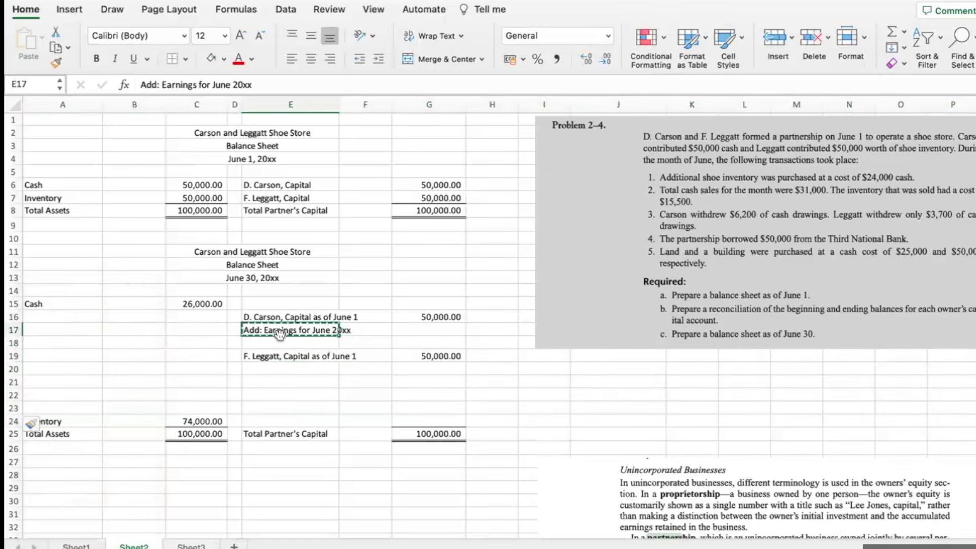
left_click(264, 372)
key("cmd+v")
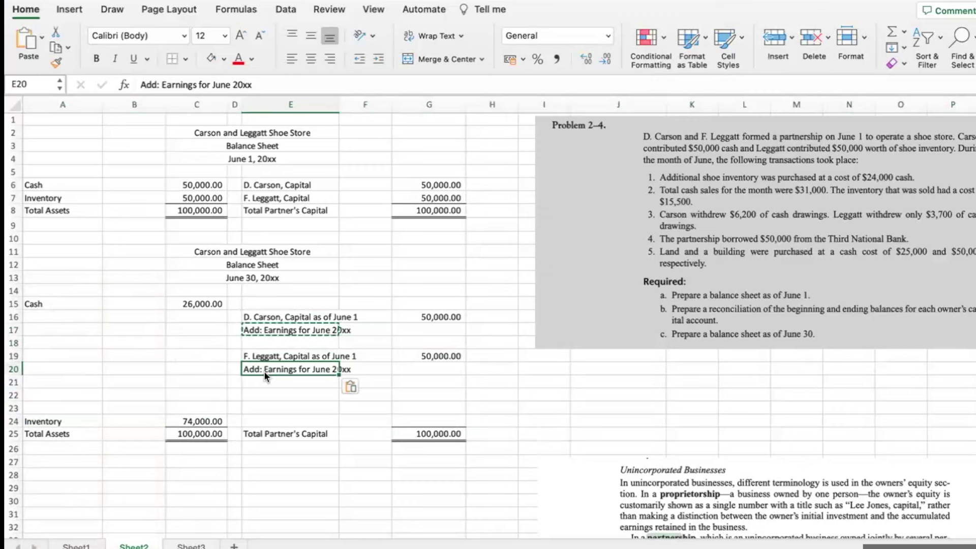
- Enter the partners' June earnings as =31000/2 in G17 and 15,500 in G20
left_click(417, 330)
type("=31000/2")
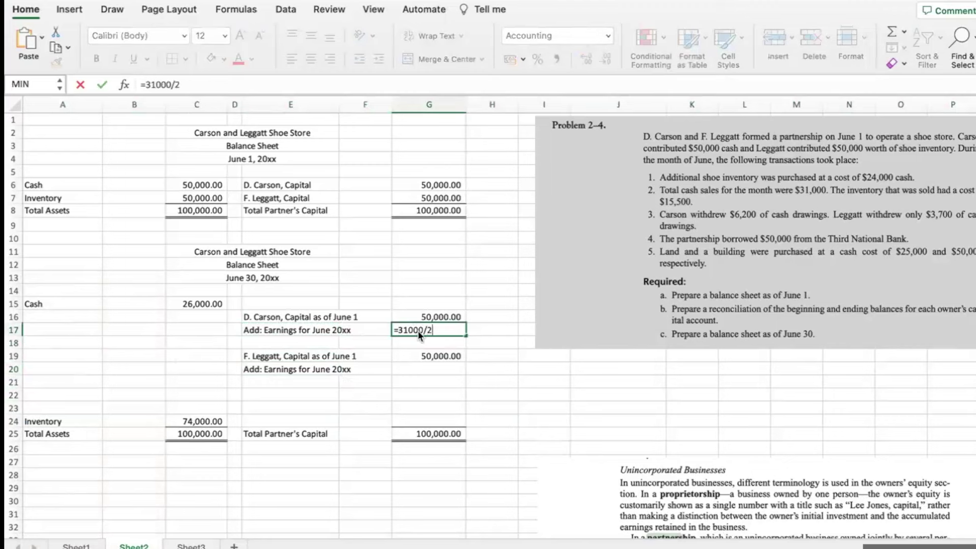
key("Return")
left_click(431, 364)
type("15,500")
key("Return")
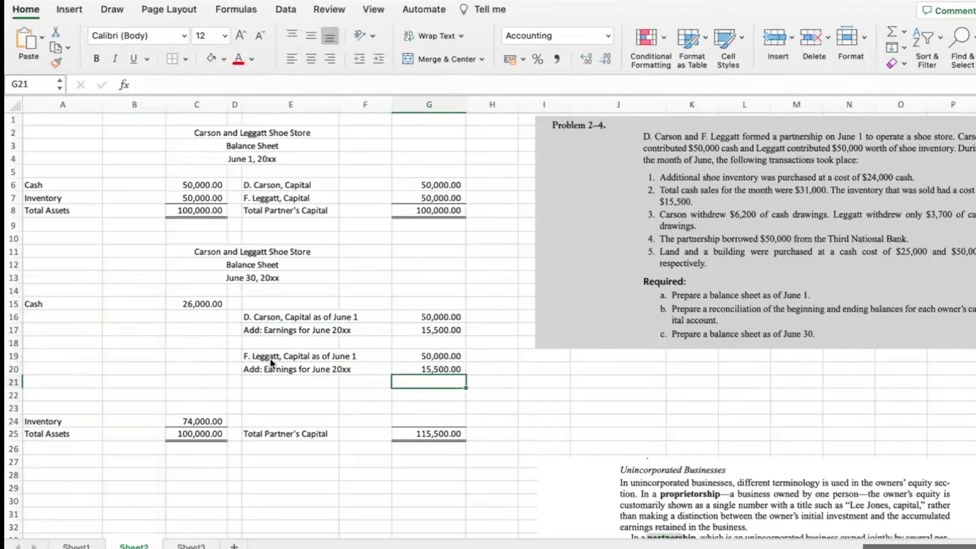
- Add the cash sales of 31000 to the June 30 Cash formula in C15
left_click(178, 301)
left_click(267, 82)
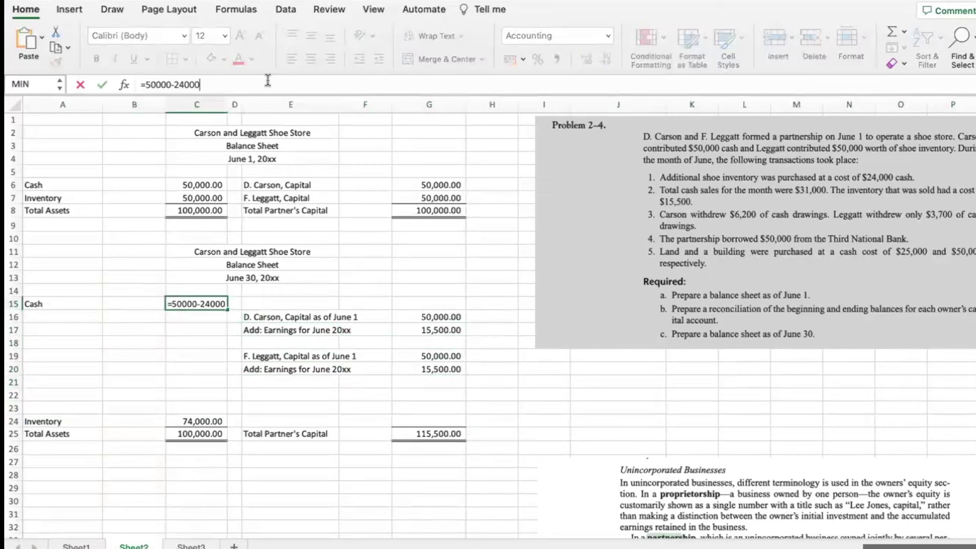
type("+3100")
key("Return")
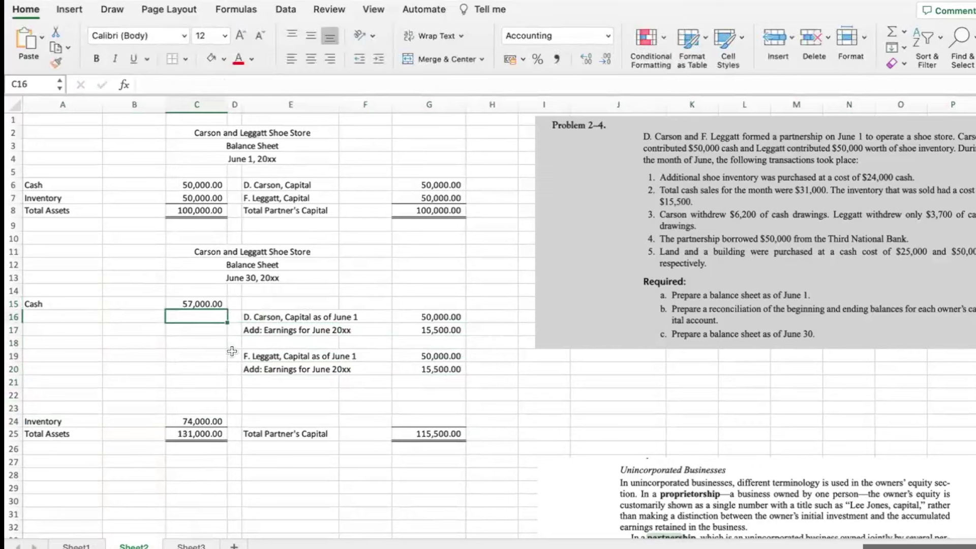
- Subtract the 15500 cost of the sold goods in the June 30 Inventory formula in C24
left_click(211, 423)
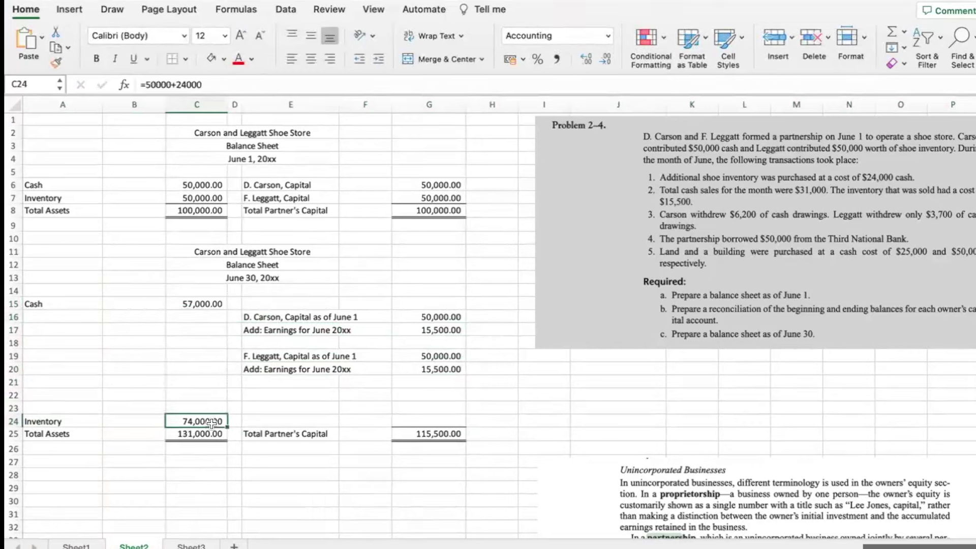
left_click(226, 84)
type("-155")
type("00")
key("Return")
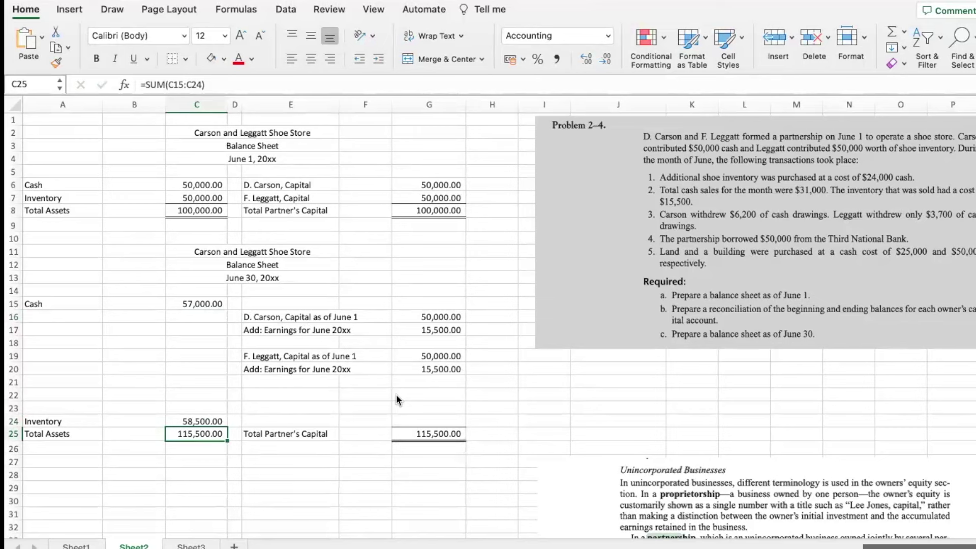
- Subtract the first partner's 6200 drawings in the June 30 Cash formula in C15
left_click(219, 301)
left_click(270, 84)
type("-")
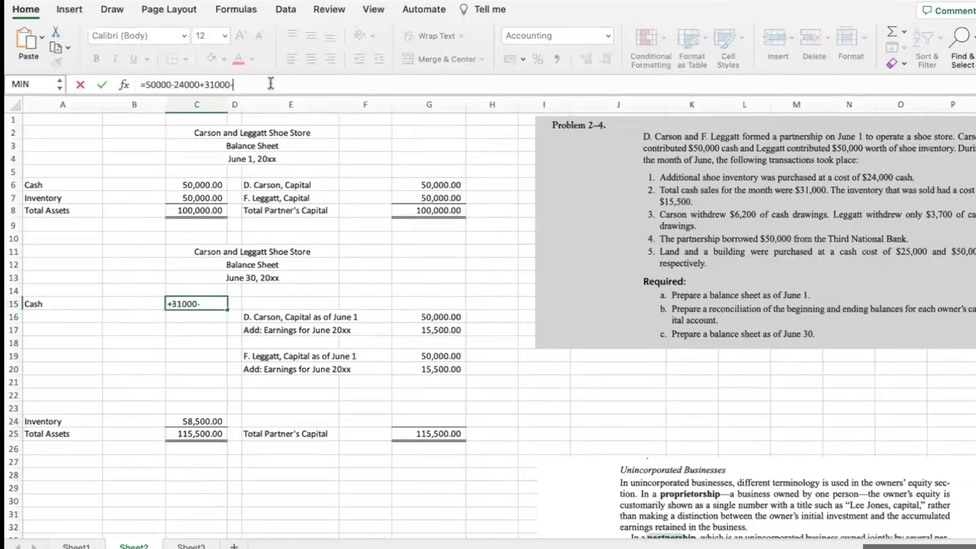
type("6200")
key("Return")
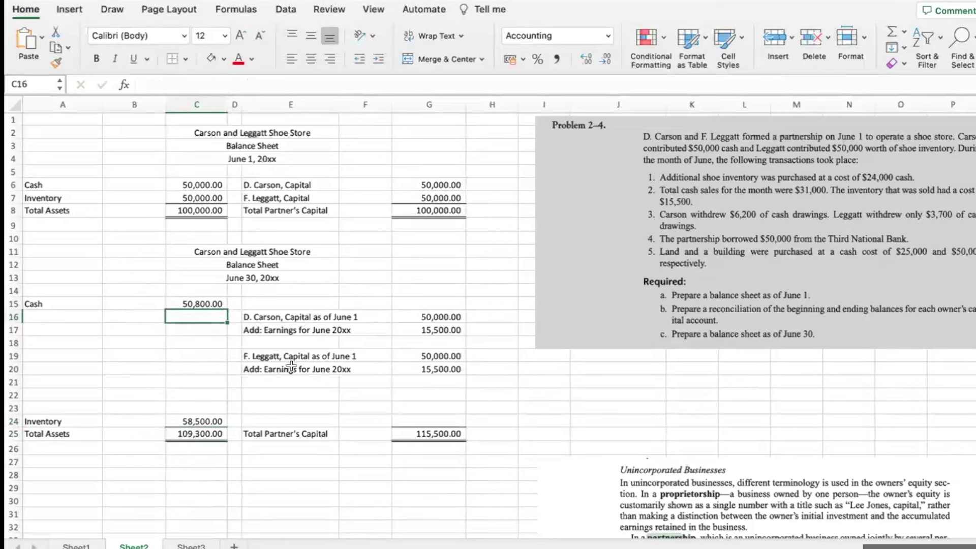
- Add a "Less: Drawings" line in row 18 with -6200 in G18 for the first partner
left_click(252, 344)
type("Less: Drawings")
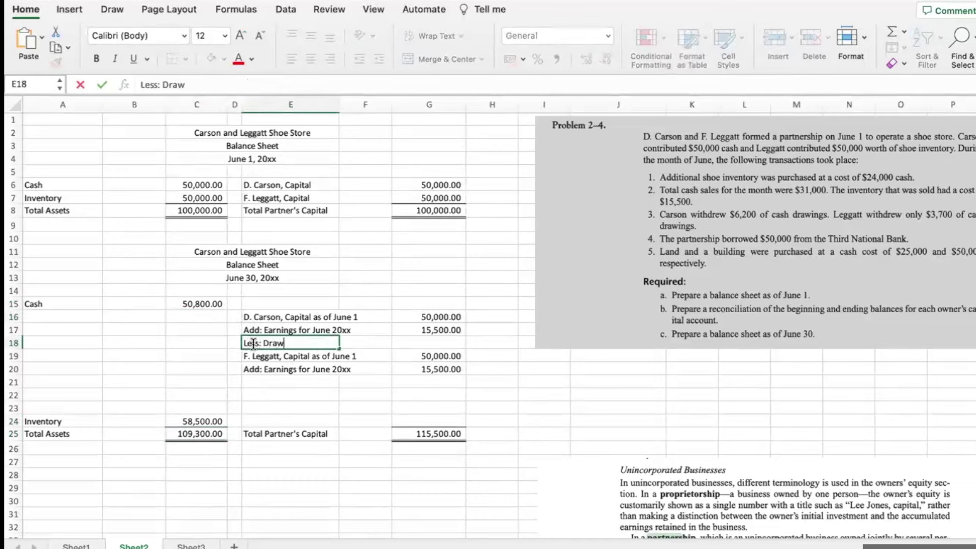
key("Tab")
key("Tab")
type("-62")
type("00")
key("Return")
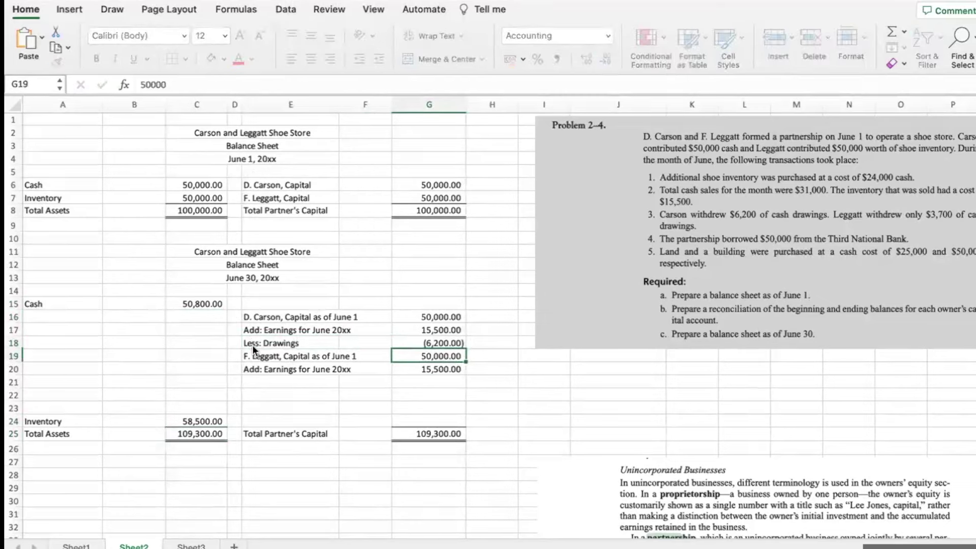
- Move the second partner's capital and earnings lines from E19:G20 down one row to E20:G21
left_click(251, 354)
left_click_drag(250, 355, 418, 384)
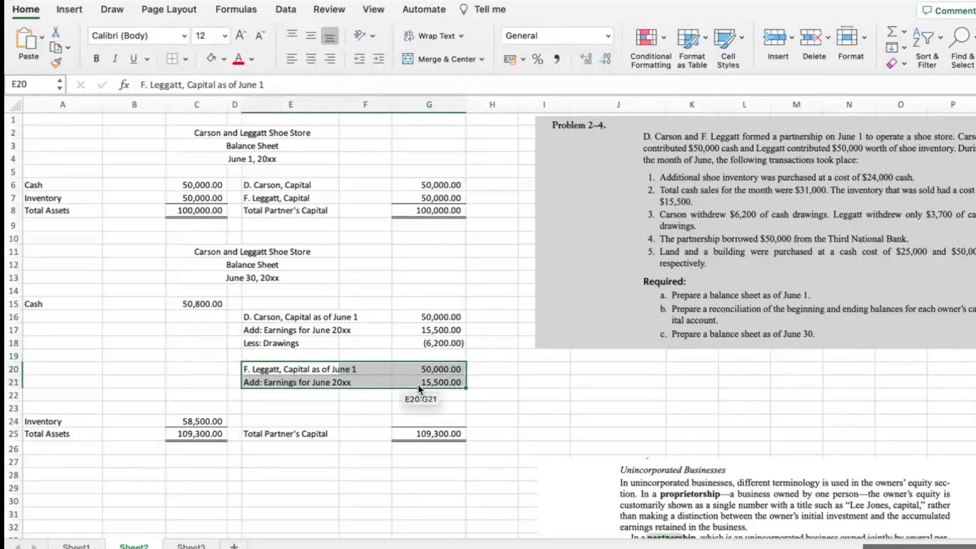
left_click(267, 399)
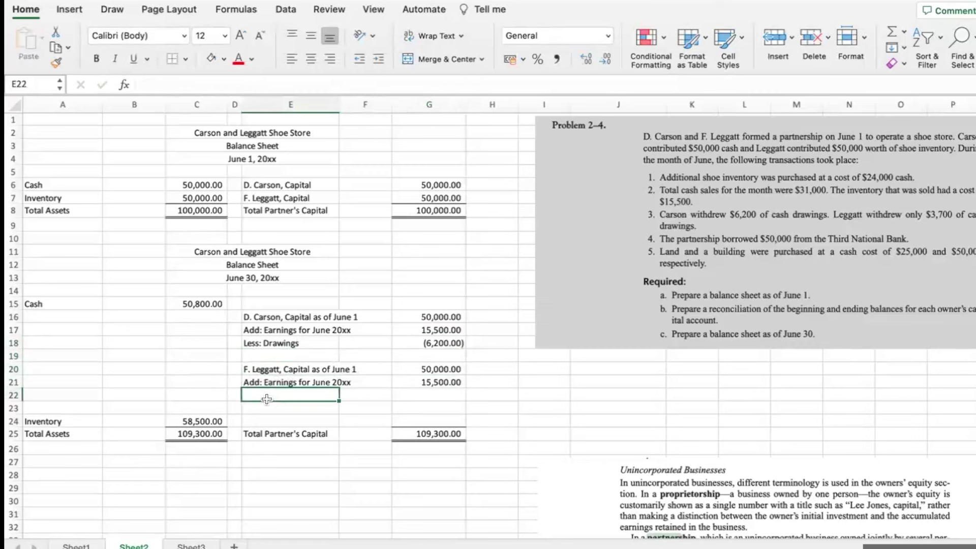
- Subtract the second partner's 3700 drawings in the June 30 Cash formula in C15
left_click(191, 303)
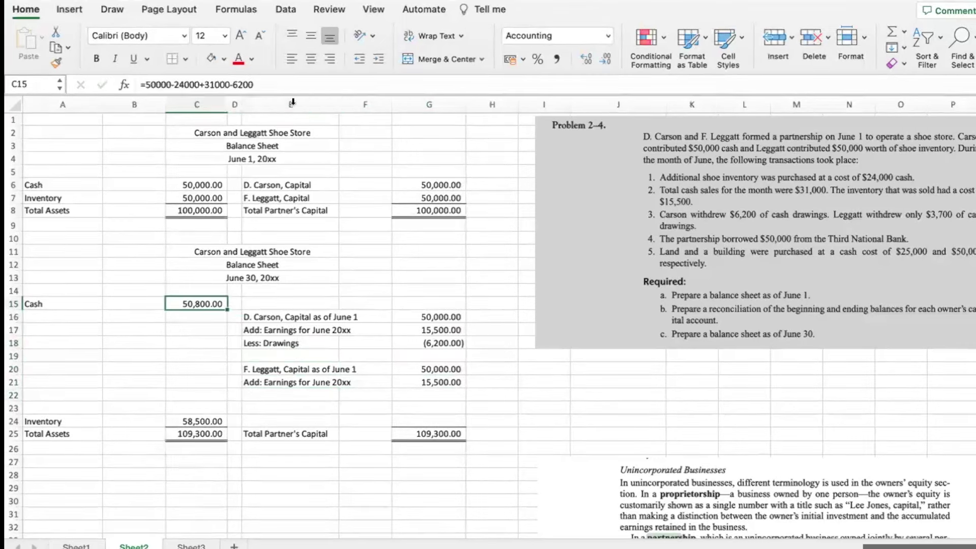
left_click(299, 85)
type("-370")
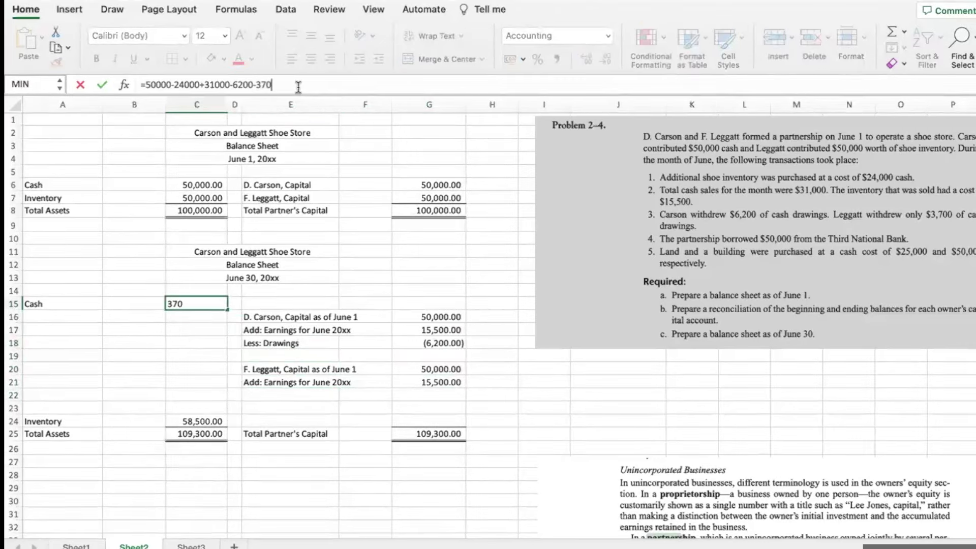
type("0")
key("Return")
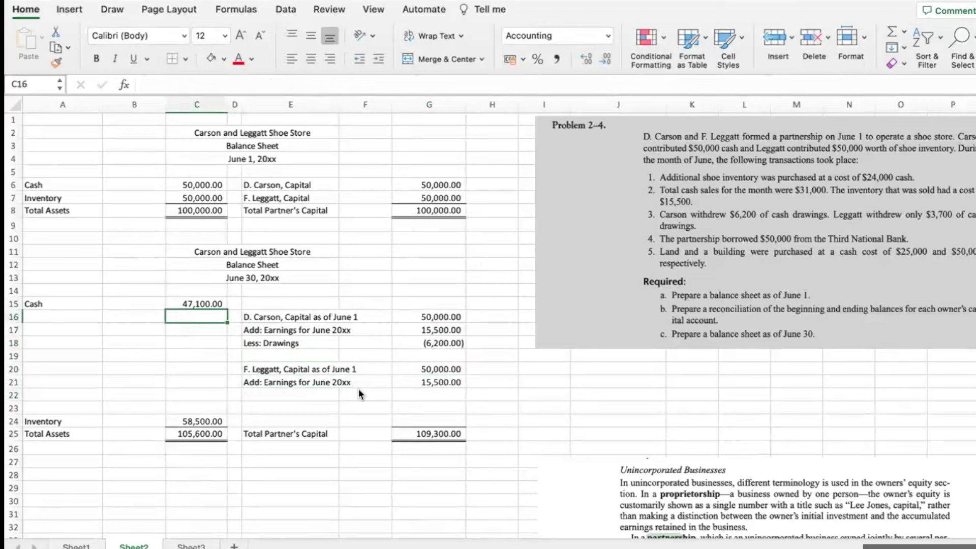
- Add a "Less: Drawings" line in row 22 with -3700 in G22 for the second partner
left_click(308, 390)
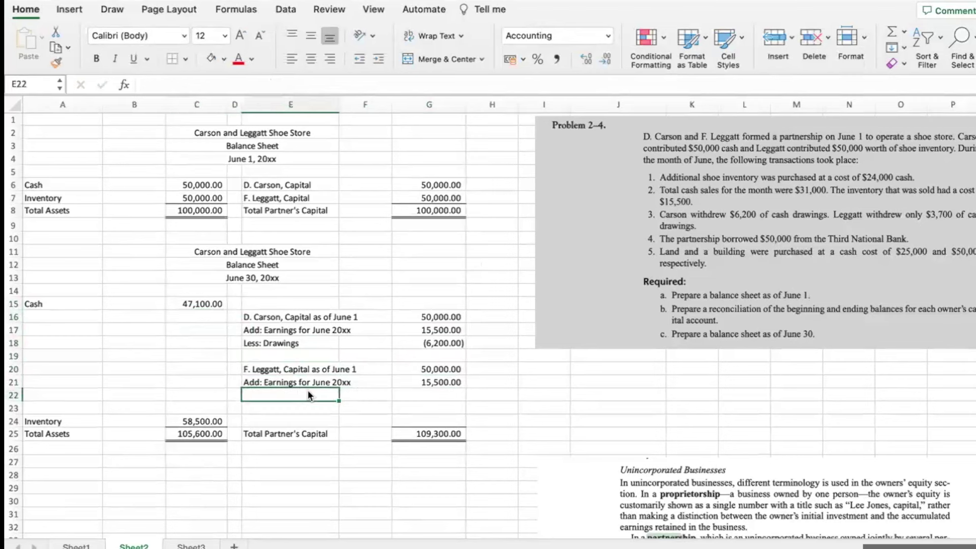
type("Less:")
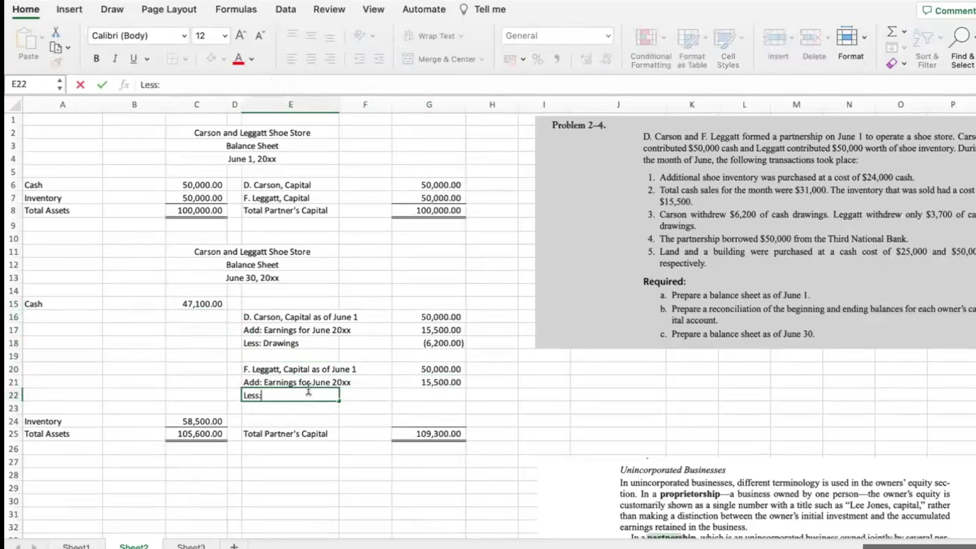
type(" Drawings")
key("Tab")
key("Tab")
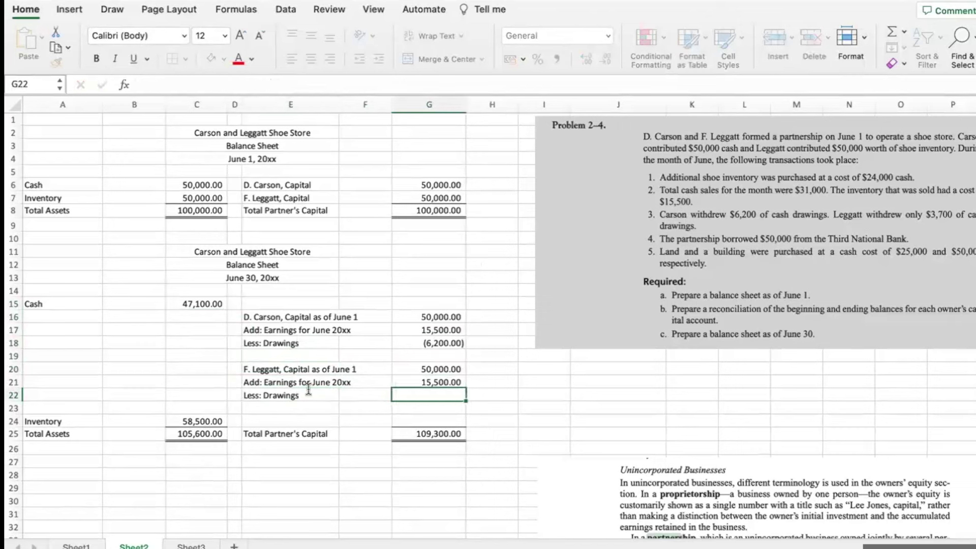
type("=")
key("BackSpace")
type("-3700")
key("Return")
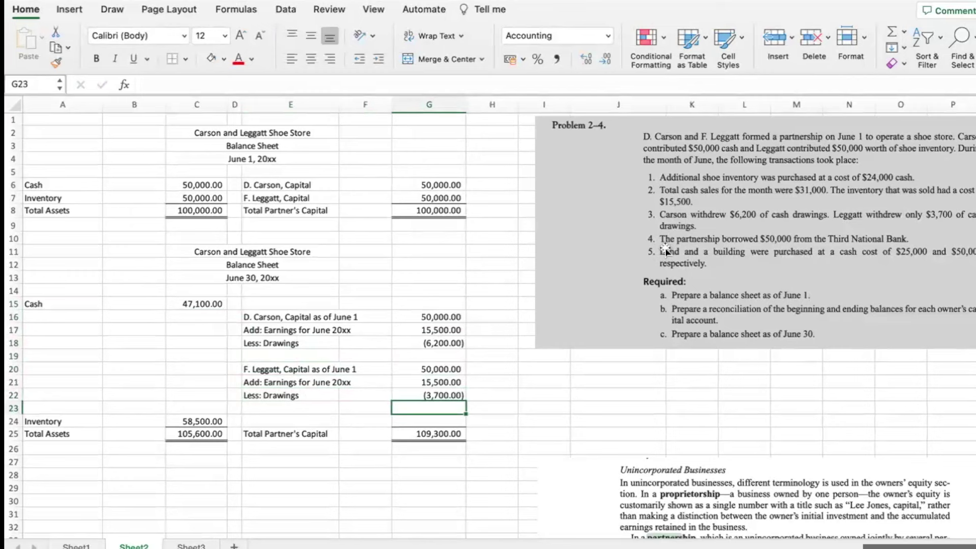
- Record the bank loan in row 15 as "Bank Payable" in E15 with 50000 in G15
left_click(275, 302)
type("Bank Payable")
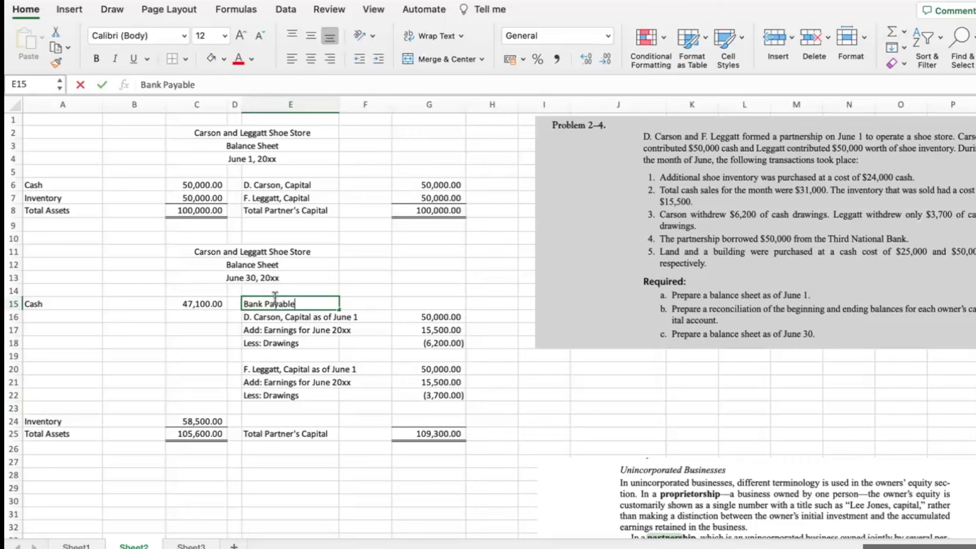
key("Tab")
key("Tab")
type("50000")
key("Return")
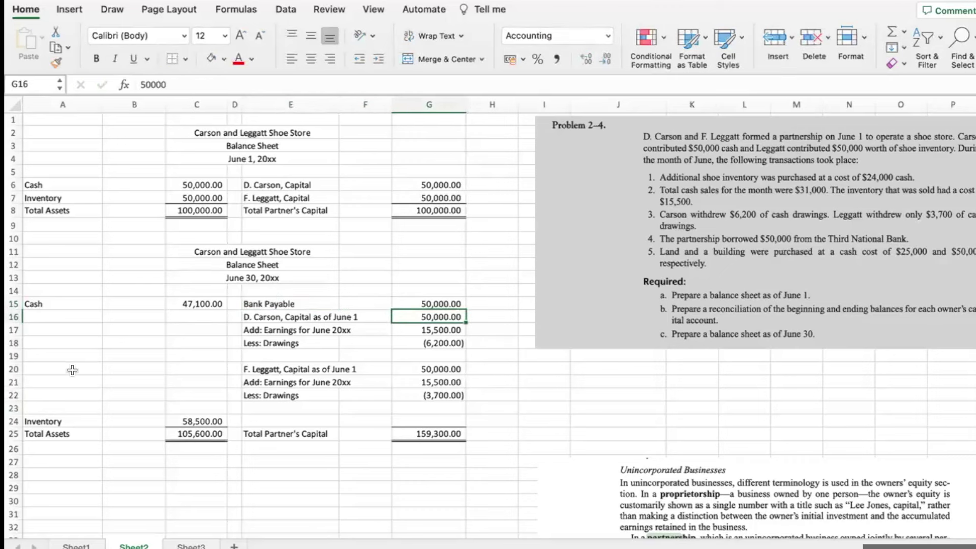
- Add the 50000 bank loan to the June 30 Cash formula in C15
left_click(179, 307)
left_click(315, 85)
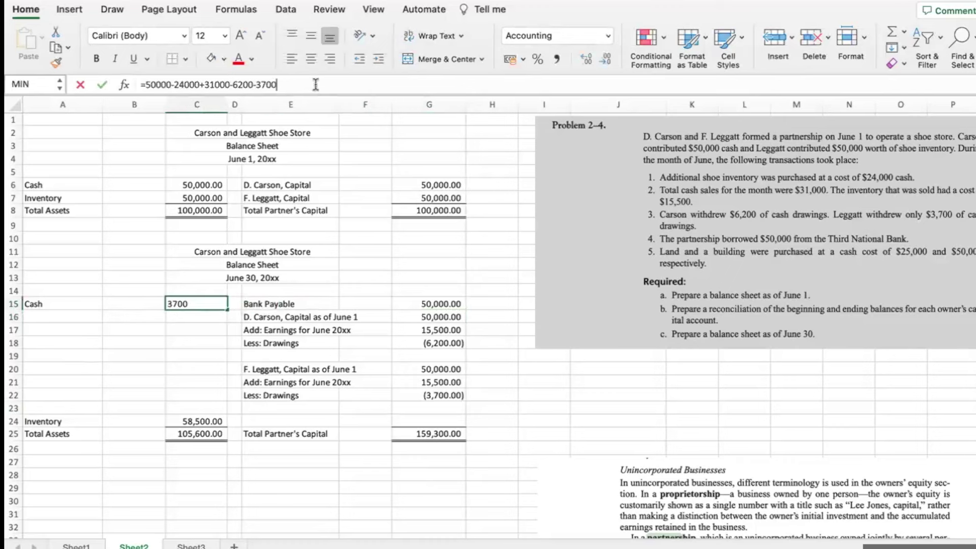
type("+50000")
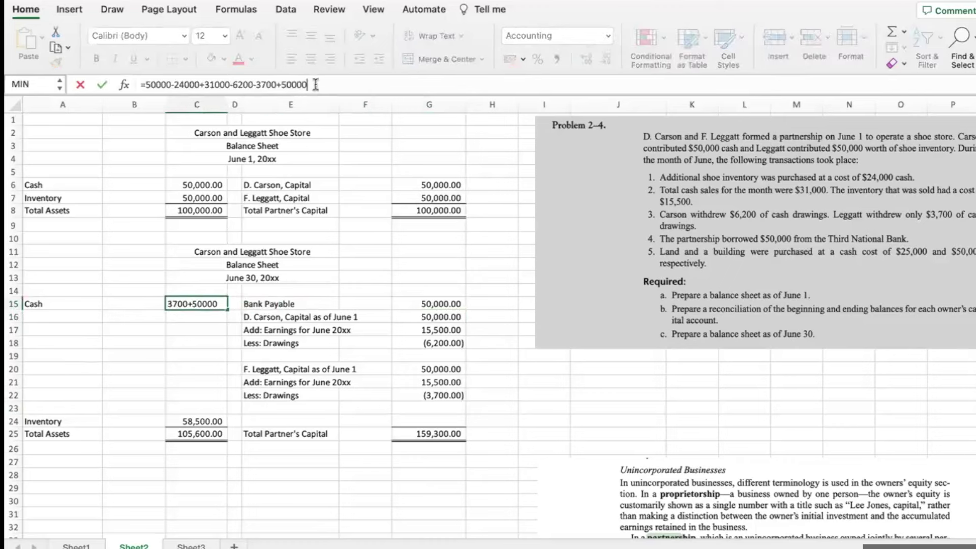
key("Return")
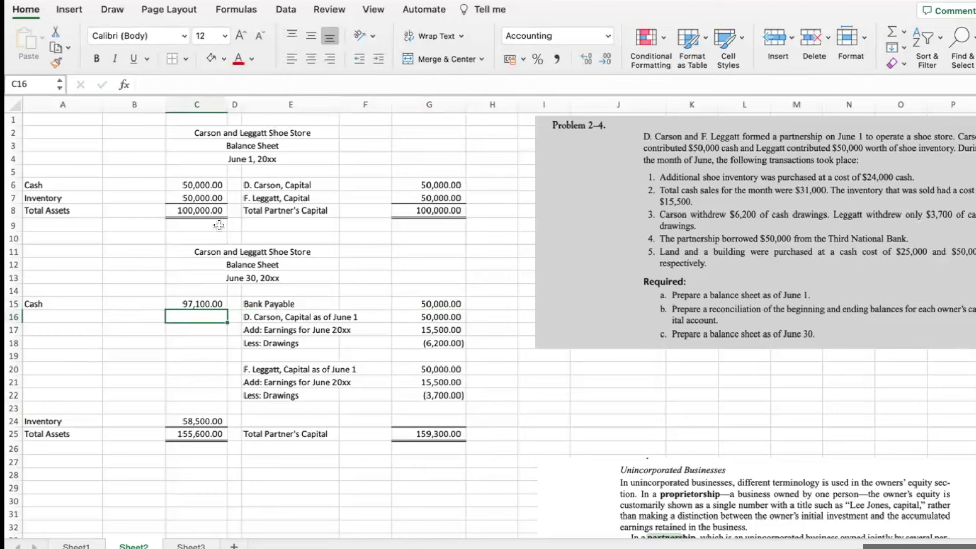
- Move the June 30 Inventory line from row 24 up to row 16 and enter "Current Assets" in A17
left_click_drag(64, 421, 181, 318)
left_click(79, 328)
type("Curre")
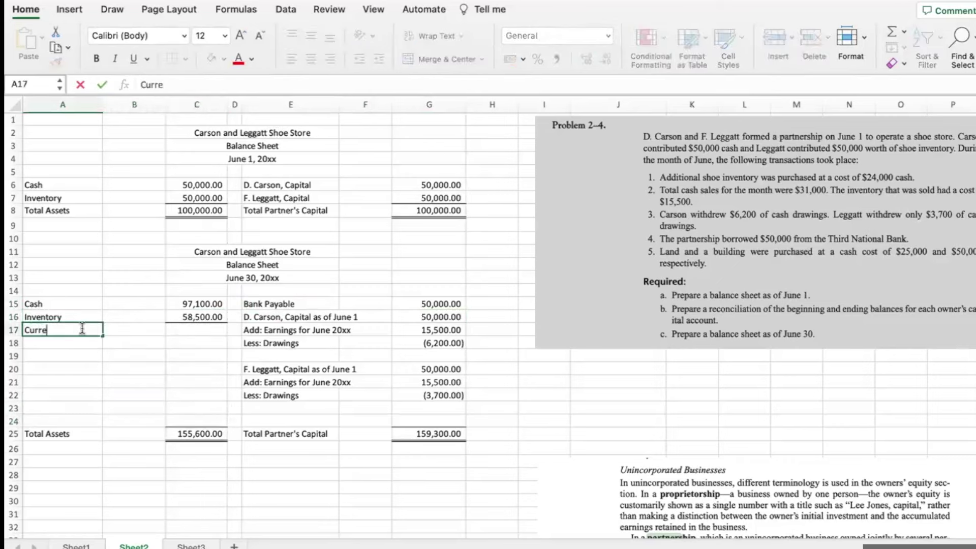
type("nt Assets")
key("Tab")
key("Tab")
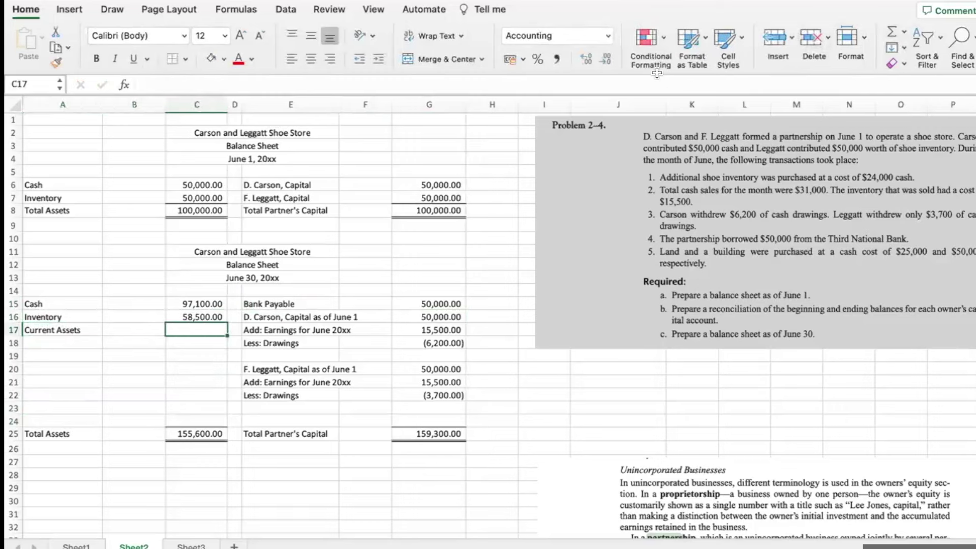
- Move the June 30 Cash and Inventory amounts from C15:C16 to B15:B16, with a bottom border under B16
left_click_drag(197, 302, 197, 316)
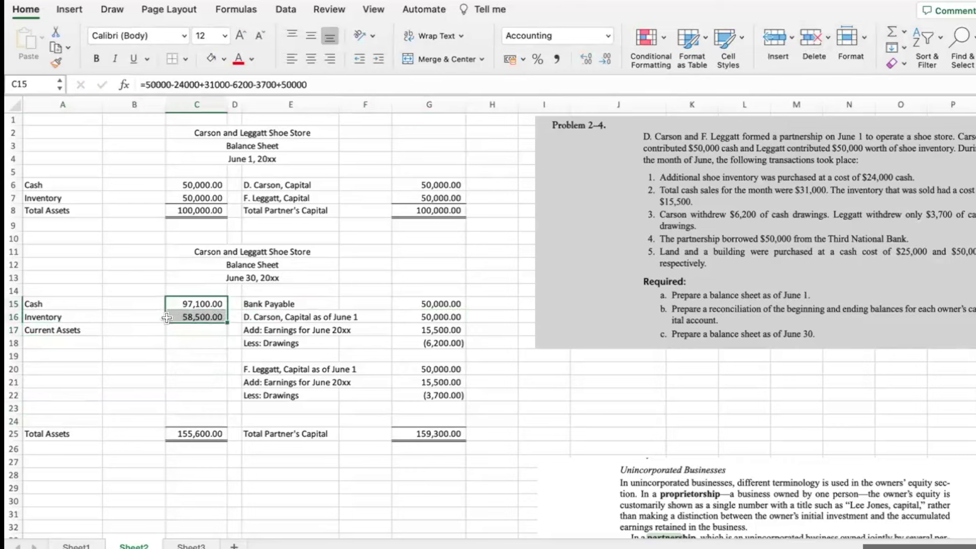
left_click(184, 320)
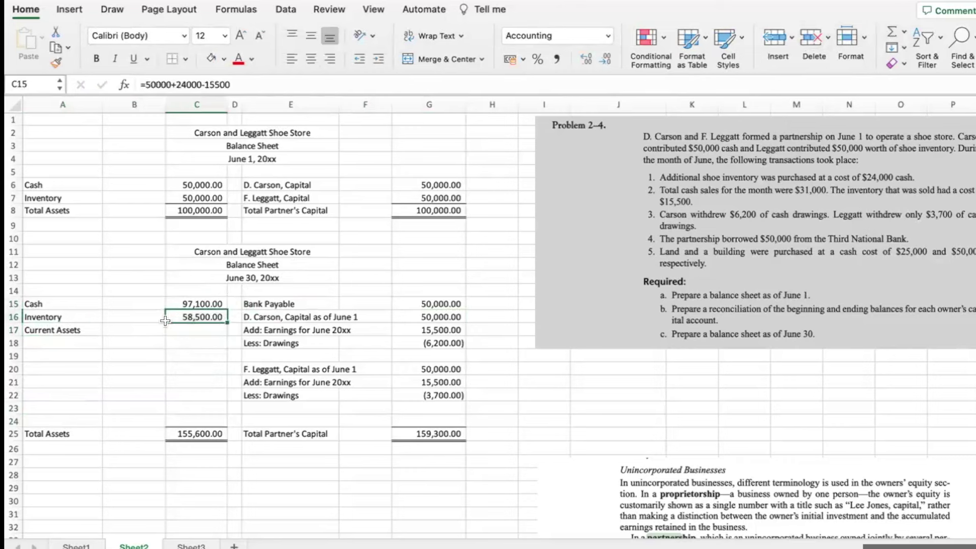
left_click_drag(186, 303, 160, 321)
left_click(188, 318)
left_click(142, 330)
left_click(142, 317)
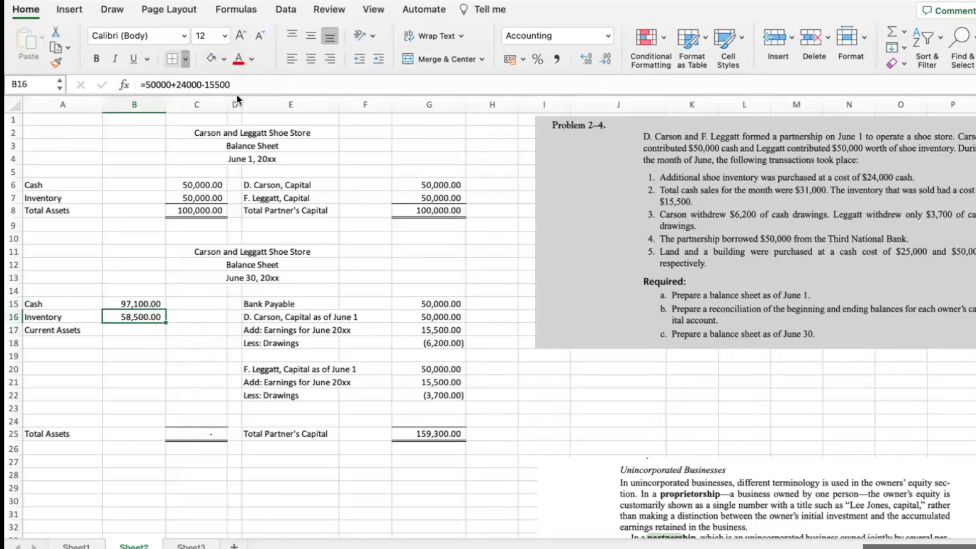
- Total current assets in C17 with a formula adding Cash in B15 and Inventory in B16
left_click(208, 330)
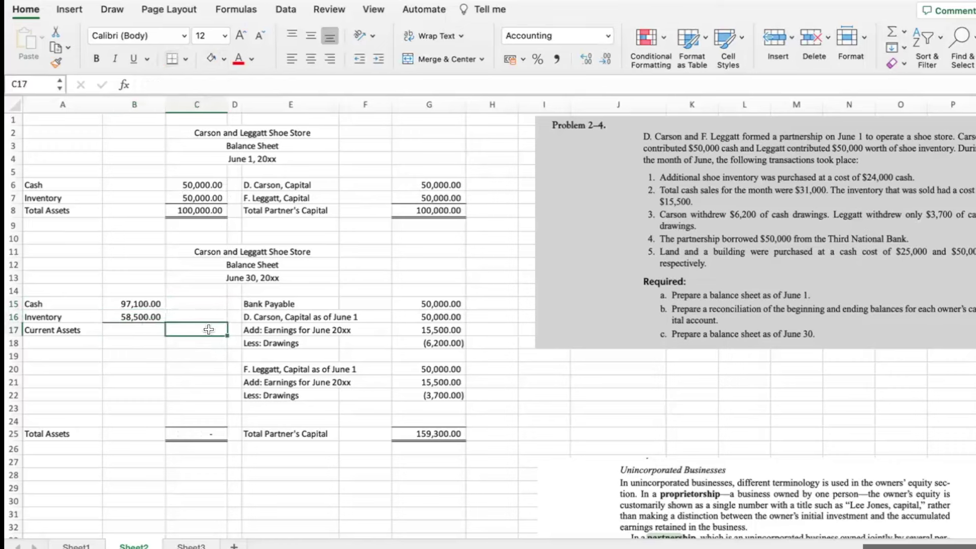
type("+")
left_click(143, 304)
type("+")
left_click(141, 316)
key("Return")
- Record the land purchase in row 19 as "Land" in A19 with 25000 in B19
left_click(77, 358)
type("Land")
key("Tab")
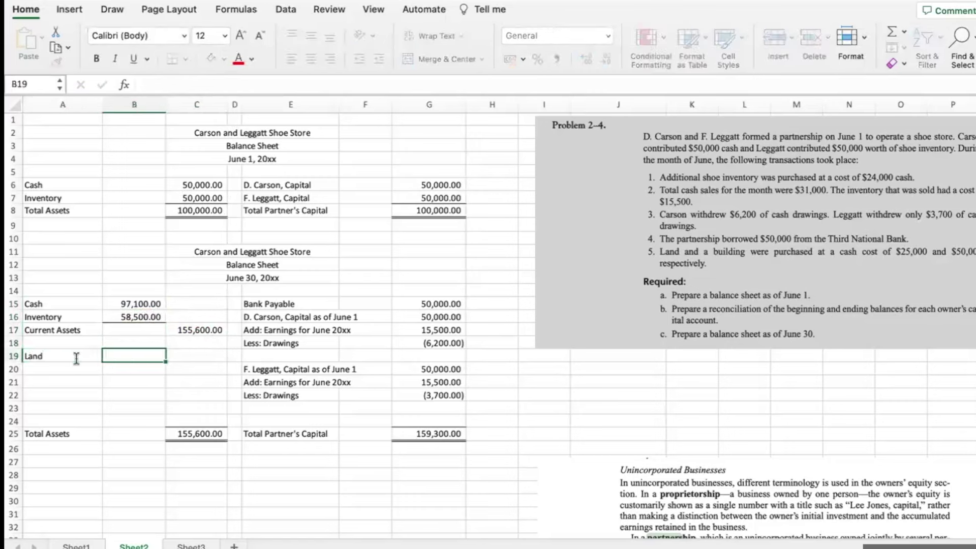
key("Tab")
key("shift+Tab")
type("25000")
key("Return")
- Record the building purchase in row 20 as "Building" in A20 with 50000 in B20
left_click(78, 365)
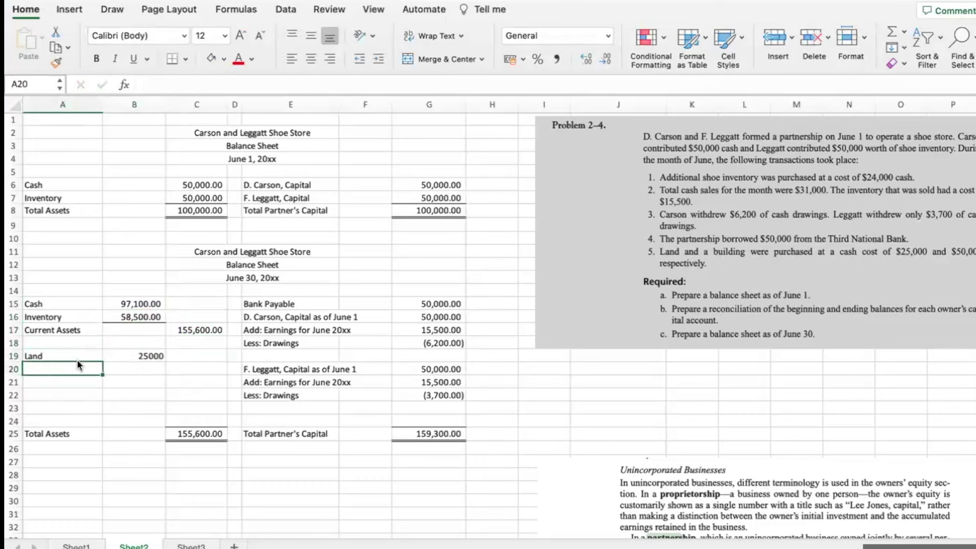
type("Buildin")
key("Tab")
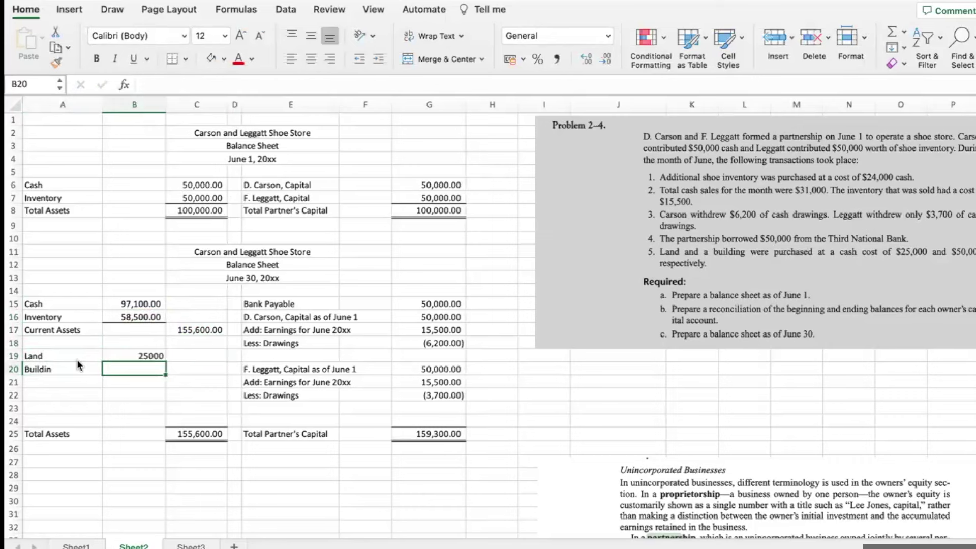
left_click(79, 364)
left_click(219, 85)
type("g")
key("Return")
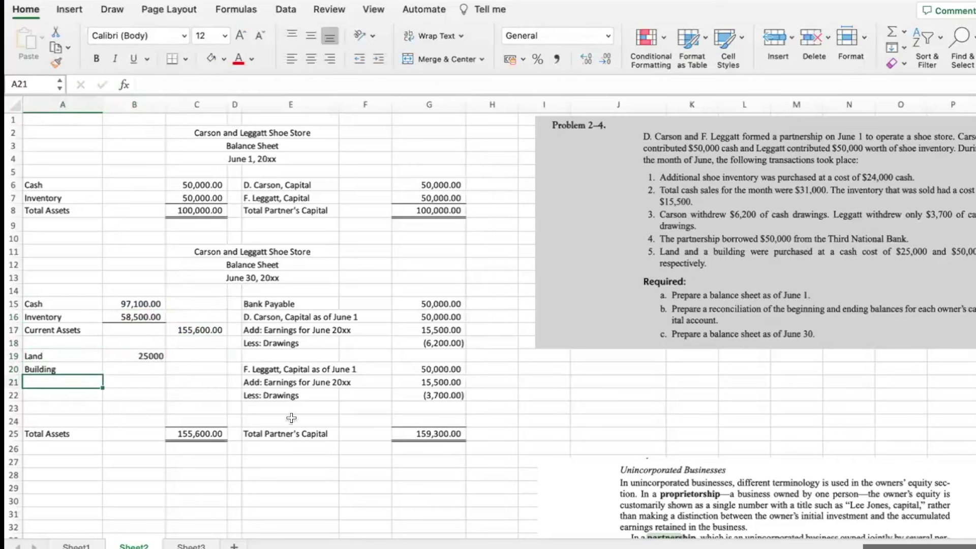
left_click(156, 367)
type("50000")
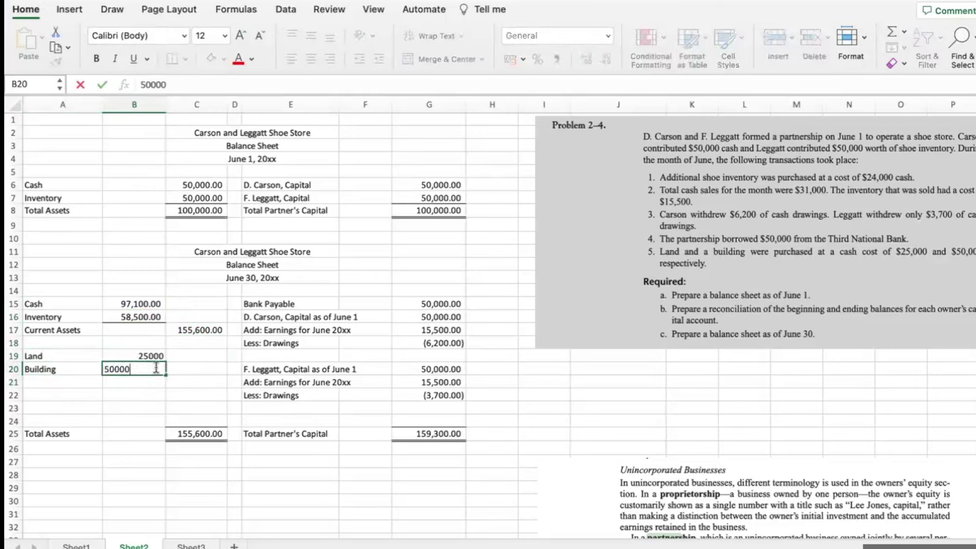
key("Return")
- Add a "PP&E" line in row 21 with a C21 formula adding B20 and B19
left_click(84, 384)
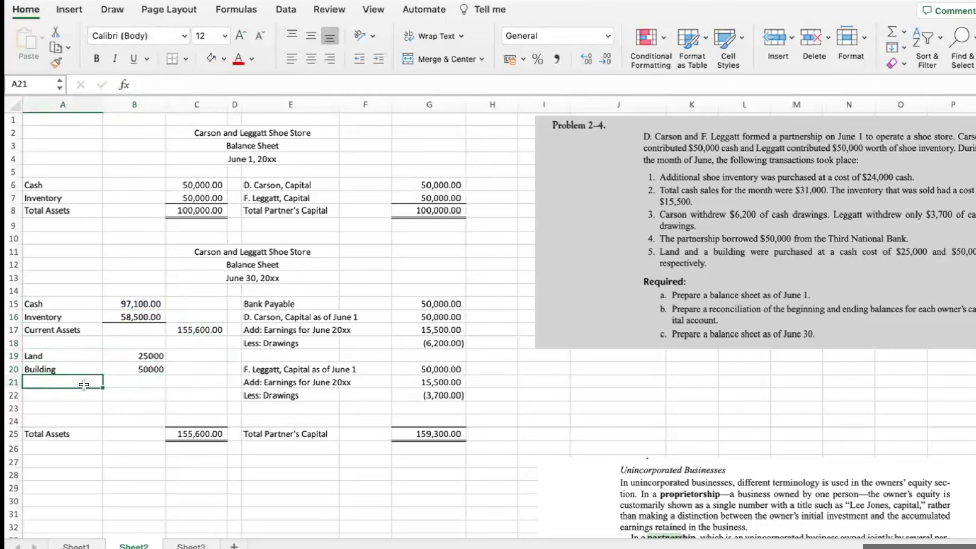
type("PP")
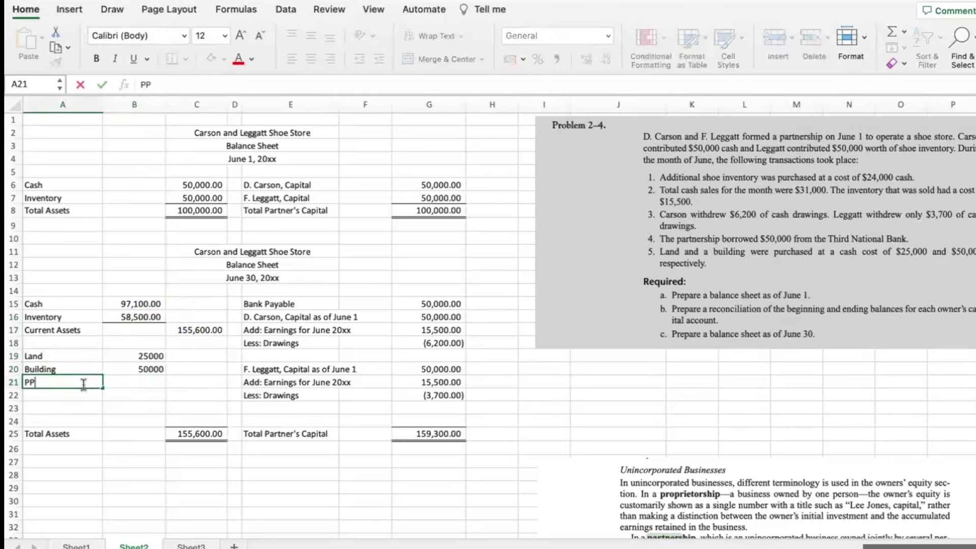
type("&E")
key("Tab")
key("Tab")
type("+")
left_click(123, 369)
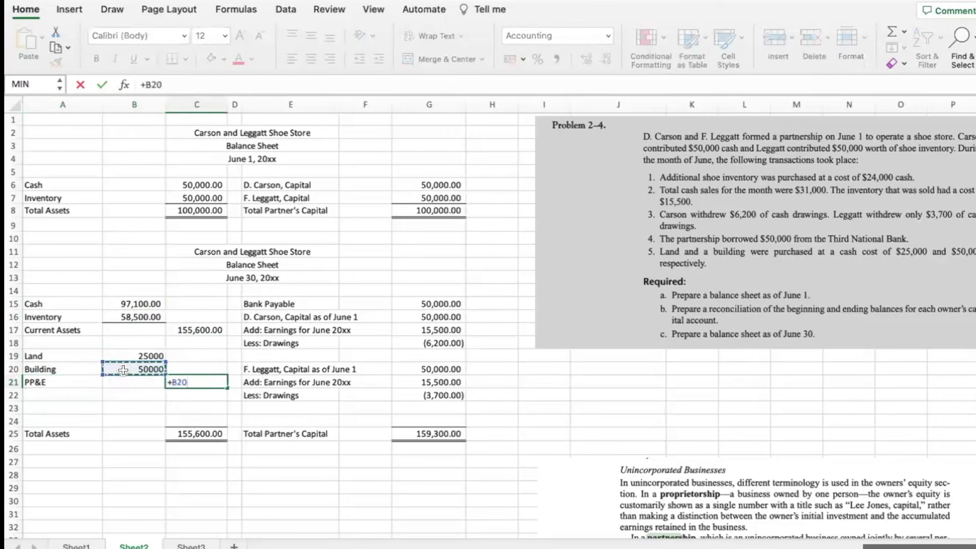
type("+")
left_click(122, 357)
key("shift+Return")
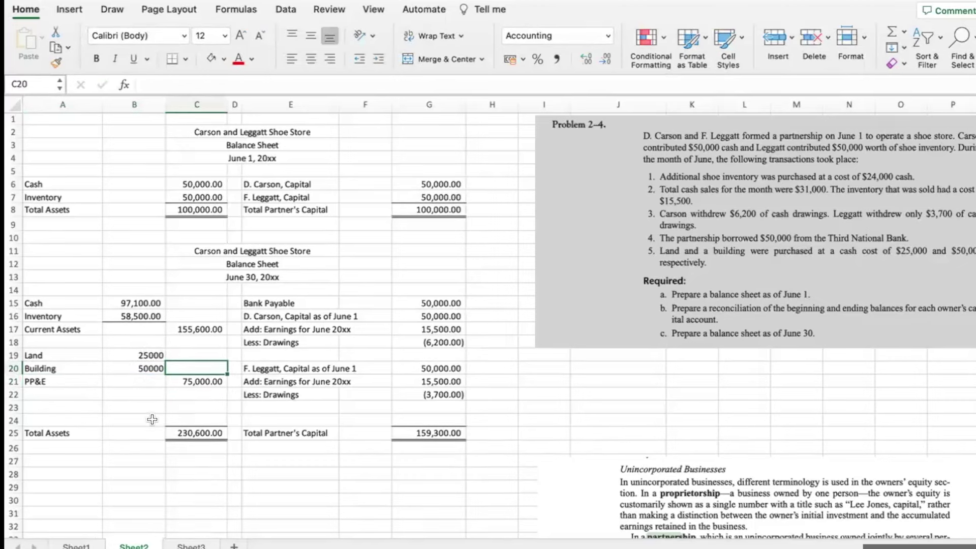
- Subtract the 75000 paid for land and building in the June 30 Cash formula in B15
scroll(152, 419, "down", 2)
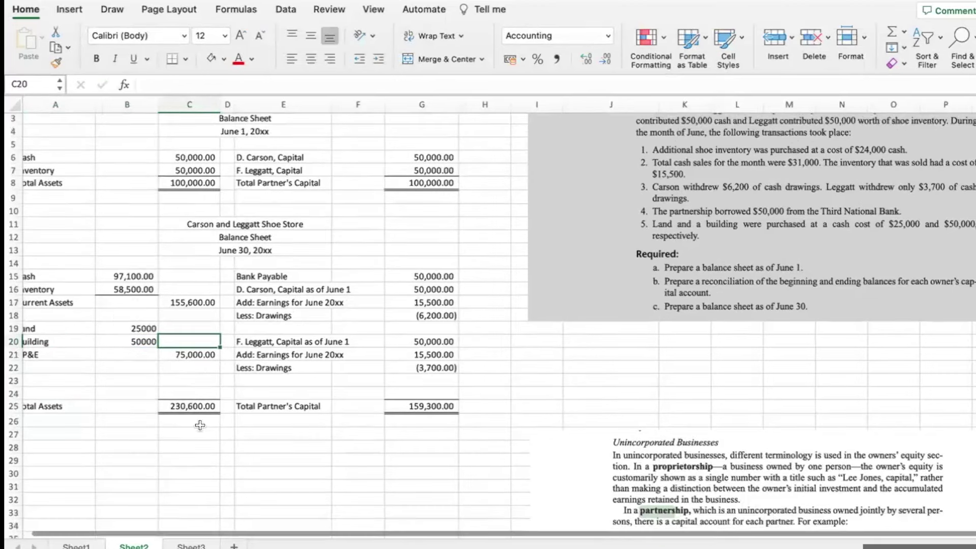
scroll(131, 277, "up", 1)
left_click(132, 286)
left_click(403, 86)
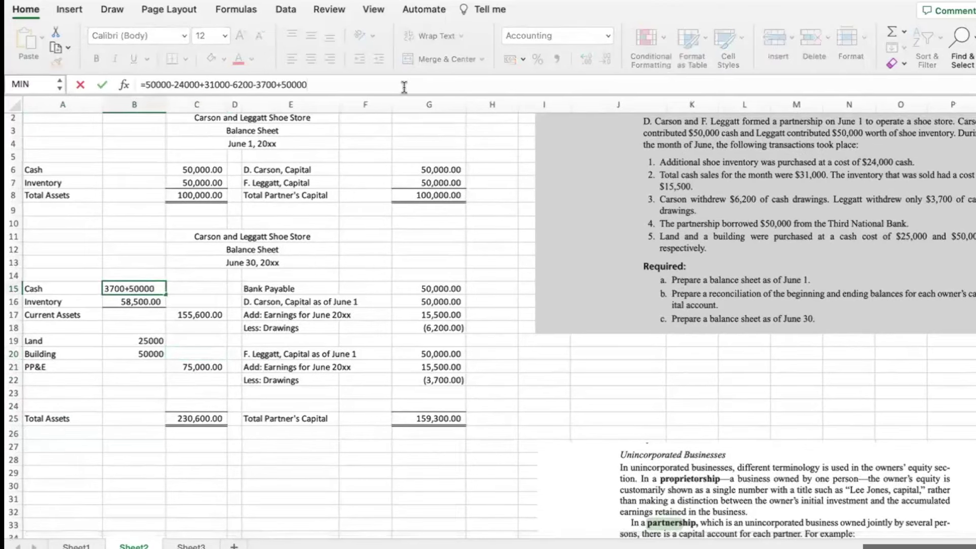
type("75000")
key("Return")
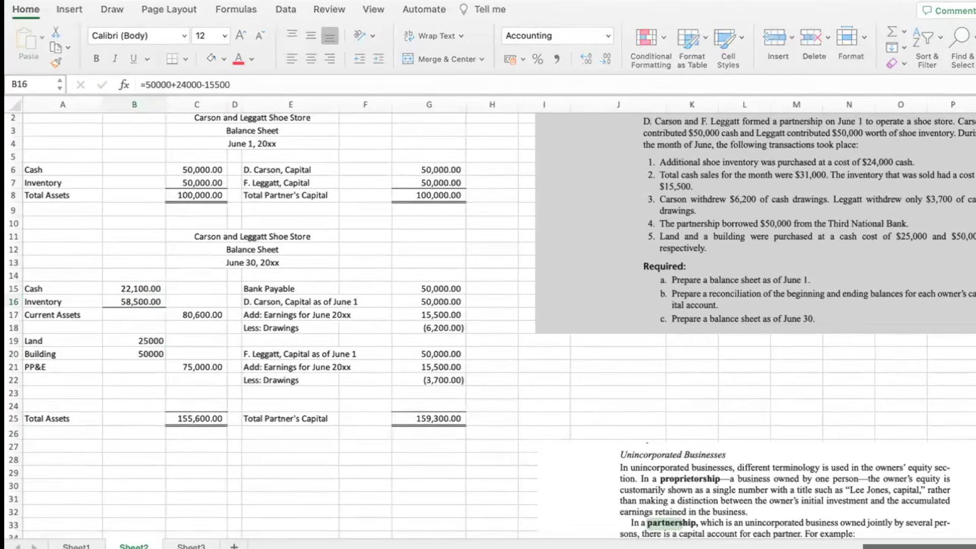
key("super+Tab")
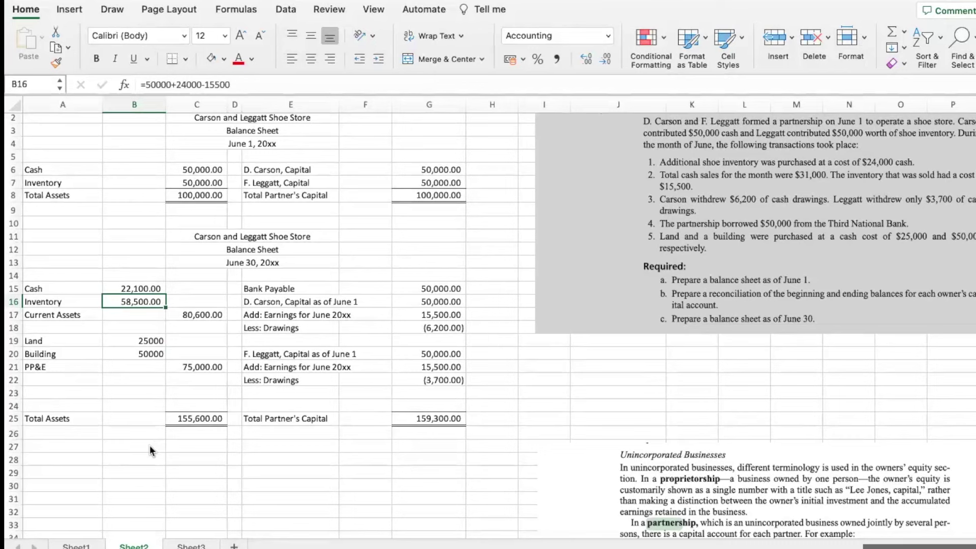
- Move both partners' capital reconciliation lines down one row to start in row 17, and widen column E to fit the labels
left_click(412, 381)
left_click_drag(257, 300, 415, 398)
left_click_drag(339, 104, 365, 110)
- Move the partners' capital, earnings and drawings amounts from G17:G23 to F17:F23
left_click(437, 315)
left_click_drag(437, 314, 420, 355)
left_click(437, 311)
left_click_drag(437, 312, 411, 394)
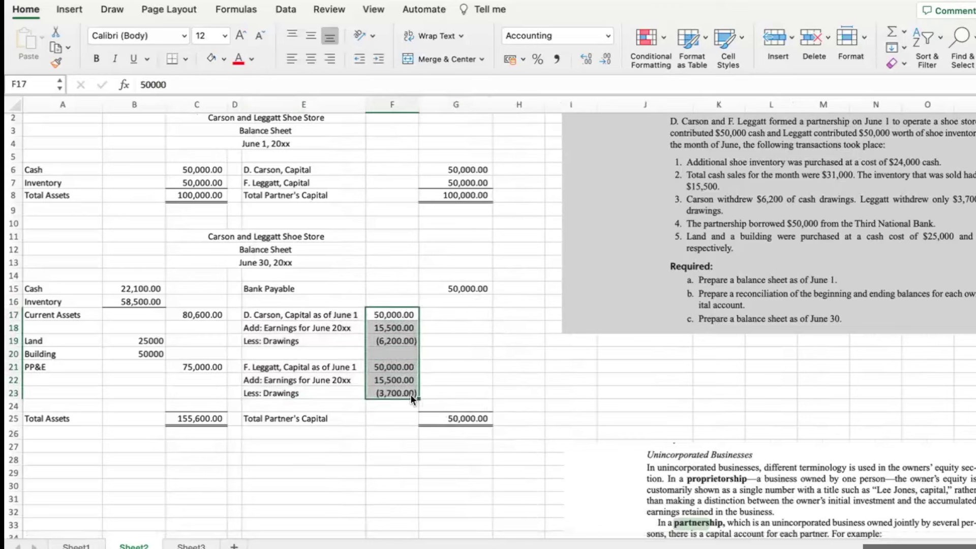
- Calculate 15500/2 in the spare cell J21 and clear that cell again
left_click(377, 327)
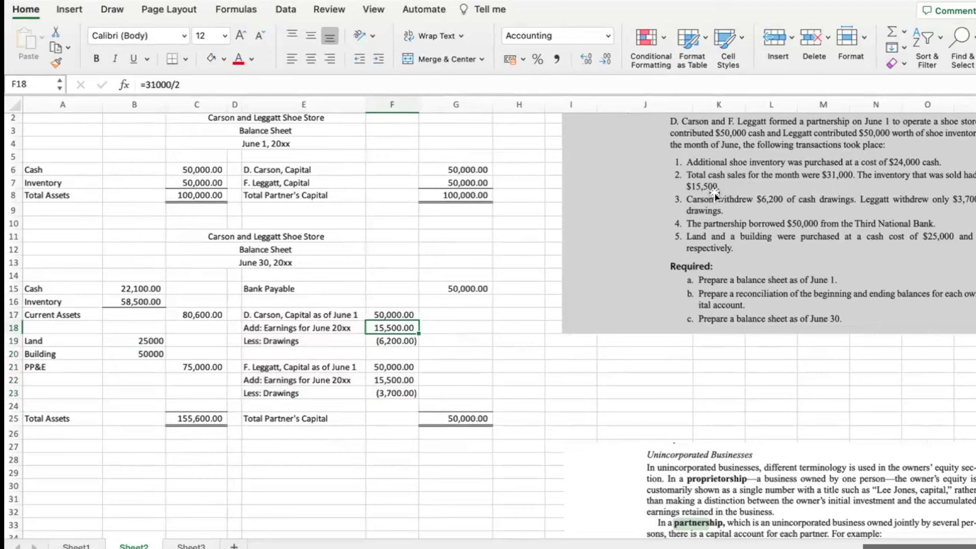
left_click(634, 370)
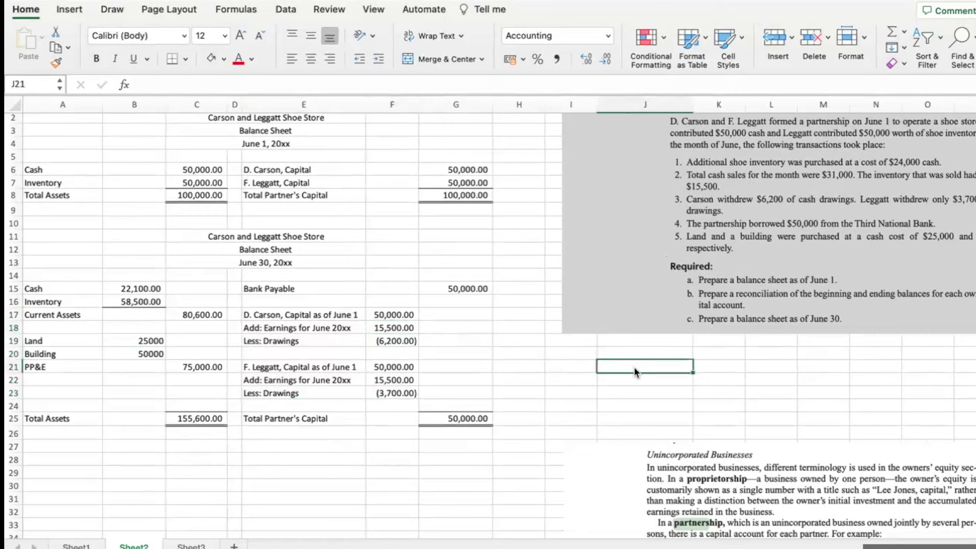
type("=15500")
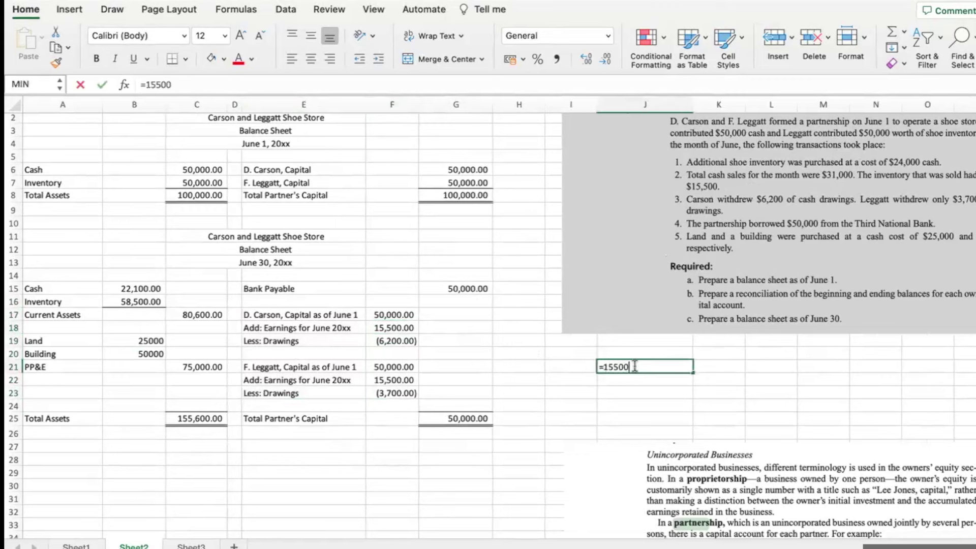
type("/2")
key("Return")
left_click(633, 366)
key("Delete")
- Set the first partner's June earnings in F18 to =15500-7750 and the second partner's in F22 to 7750
left_click(405, 326)
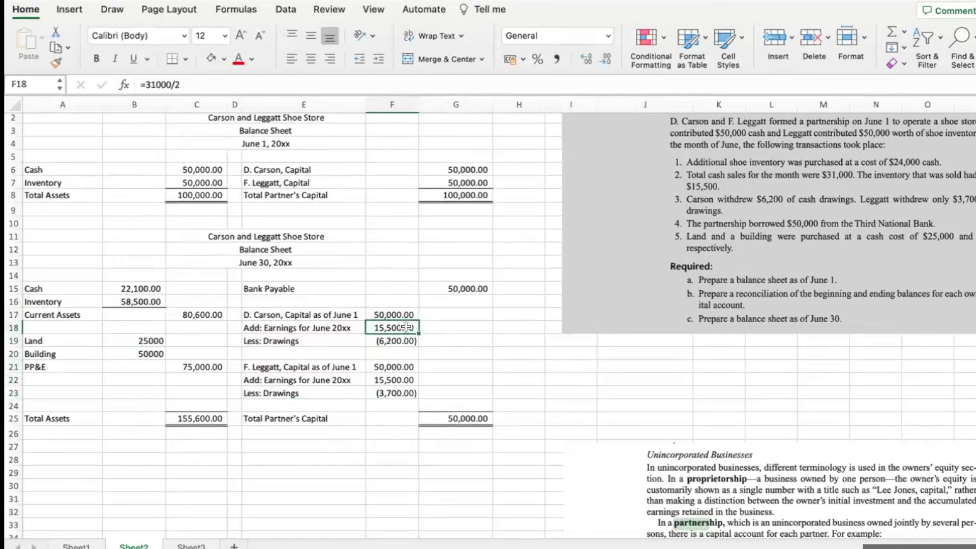
left_click_drag(210, 87, 147, 83)
type("15500")
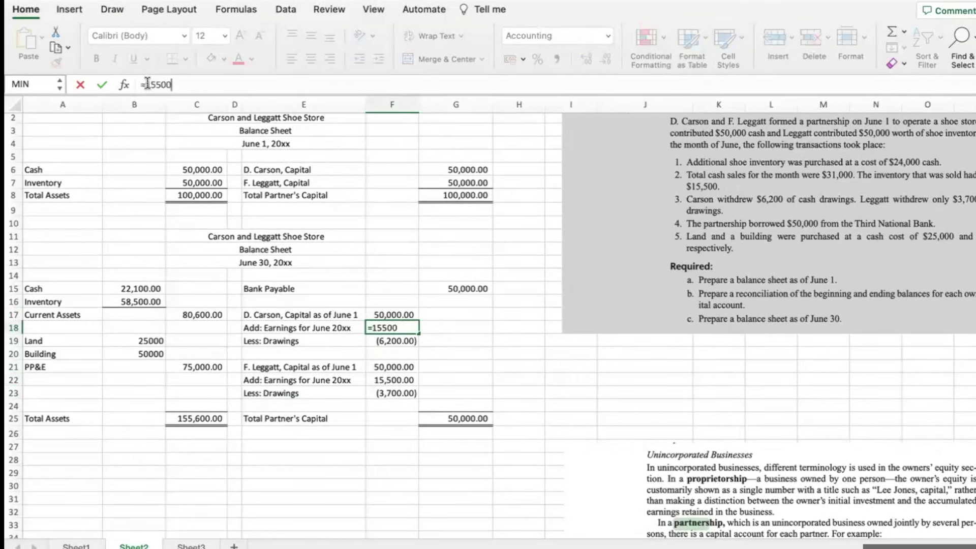
type("-7750")
key("Return")
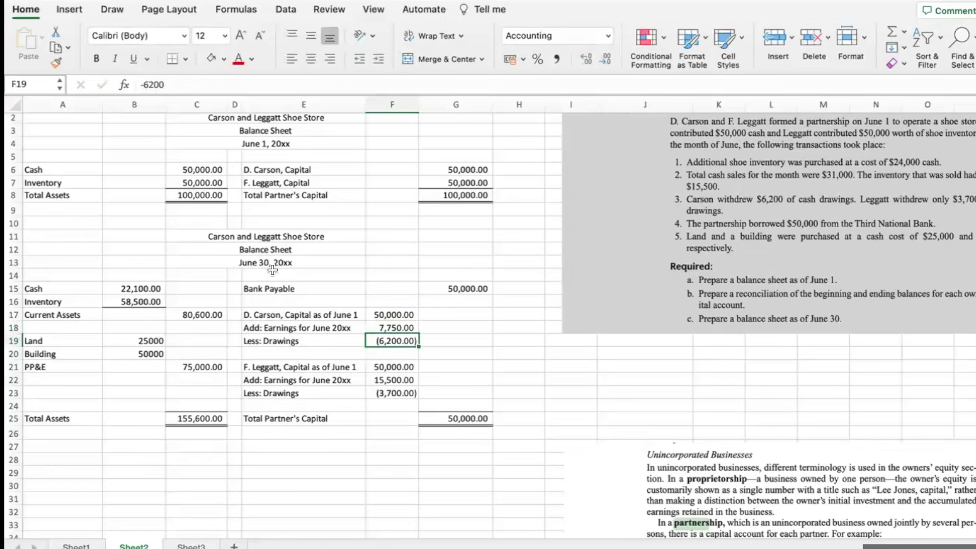
left_click(391, 382)
type("7750")
key("Return")
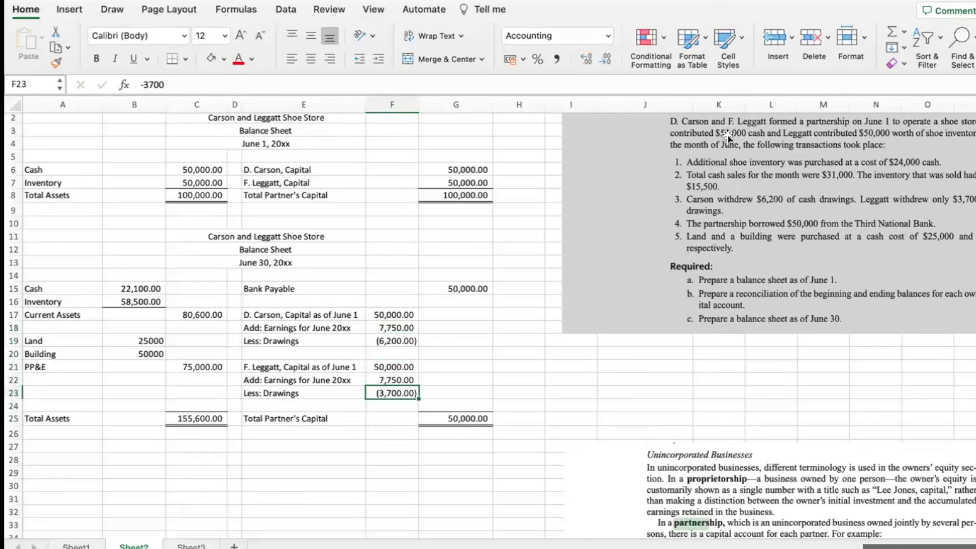
- Total the second partner's ending capital in G23 as the sum of F21:F23
left_click(465, 392)
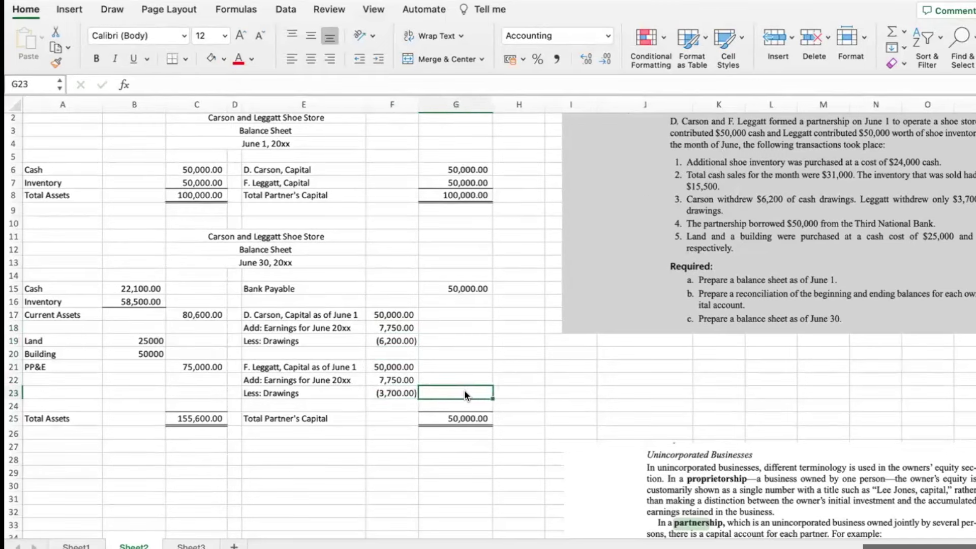
left_click(892, 33)
left_click_drag(404, 364, 405, 394)
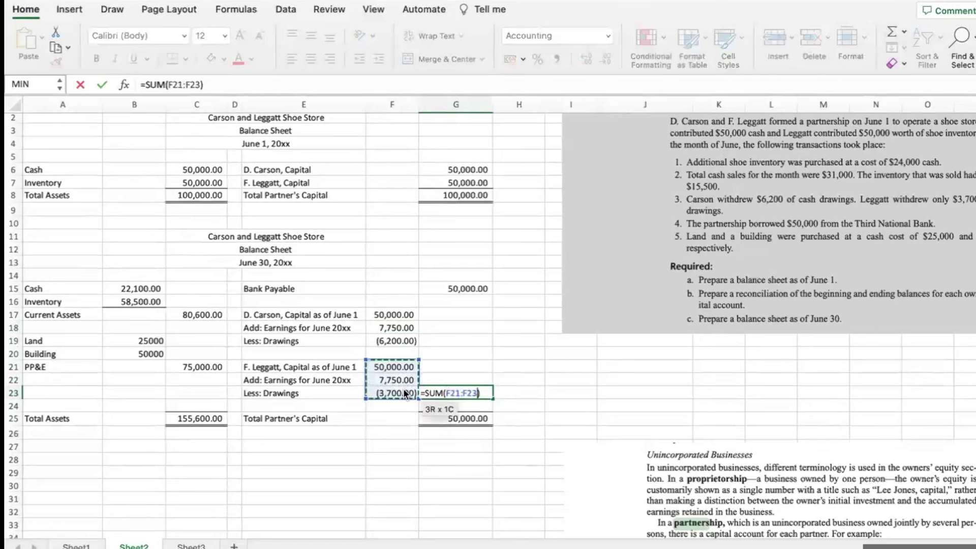
key("Return")
- Total the first partner's ending capital in G19 as the sum of F17:F19
left_click(451, 339)
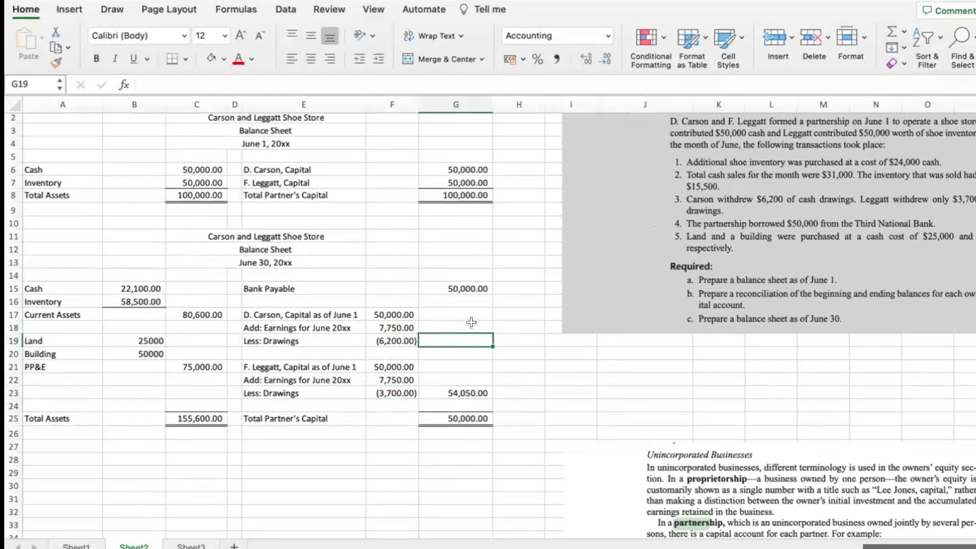
left_click(892, 33)
left_click(379, 317)
left_click_drag(380, 321, 379, 339)
key("Return")
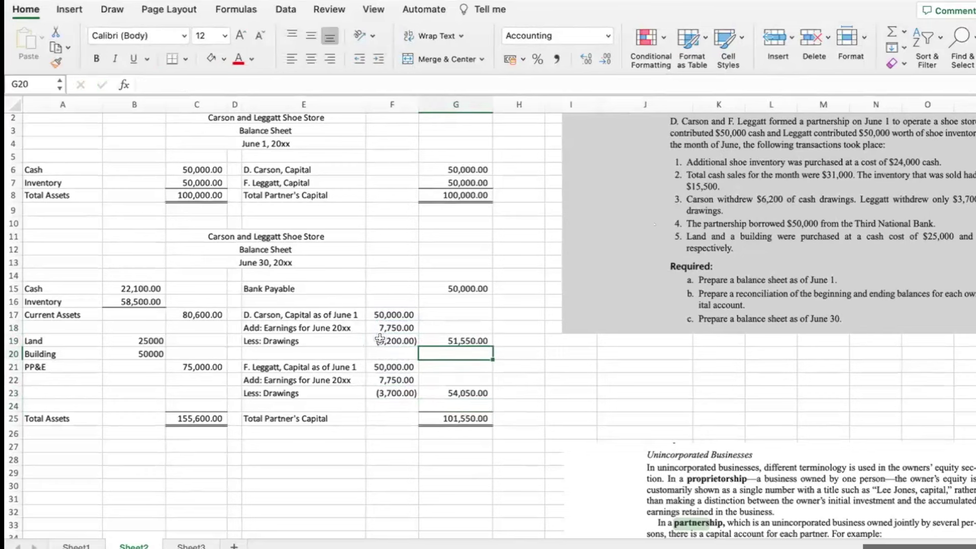
- Underline the second partner's drawings in F23 and set the total in G25 to the sum of G15:G23
left_click(379, 339)
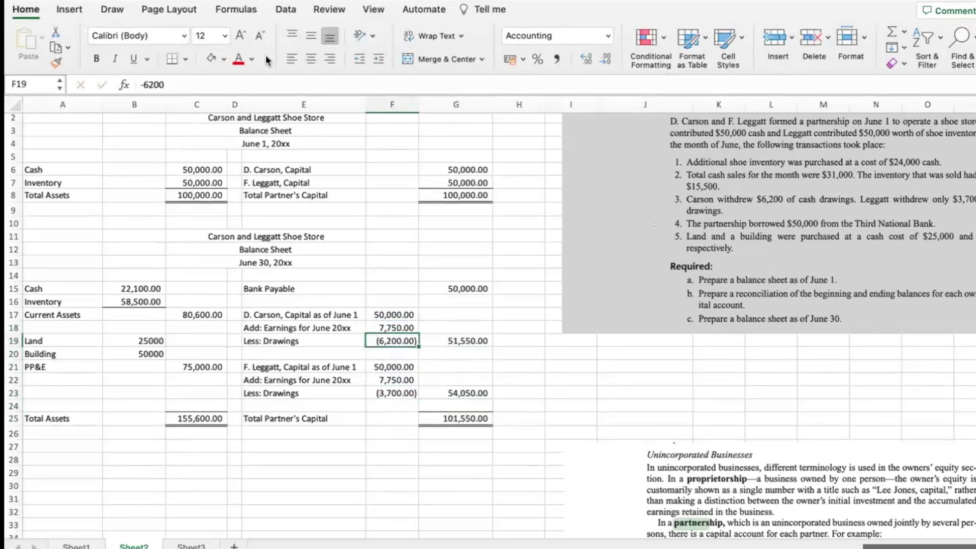
left_click(401, 388)
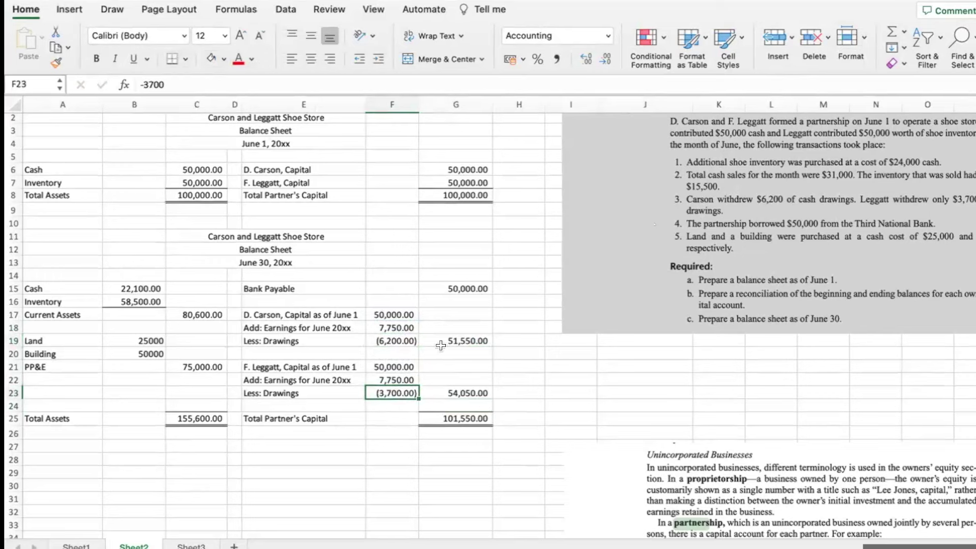
left_click(462, 418)
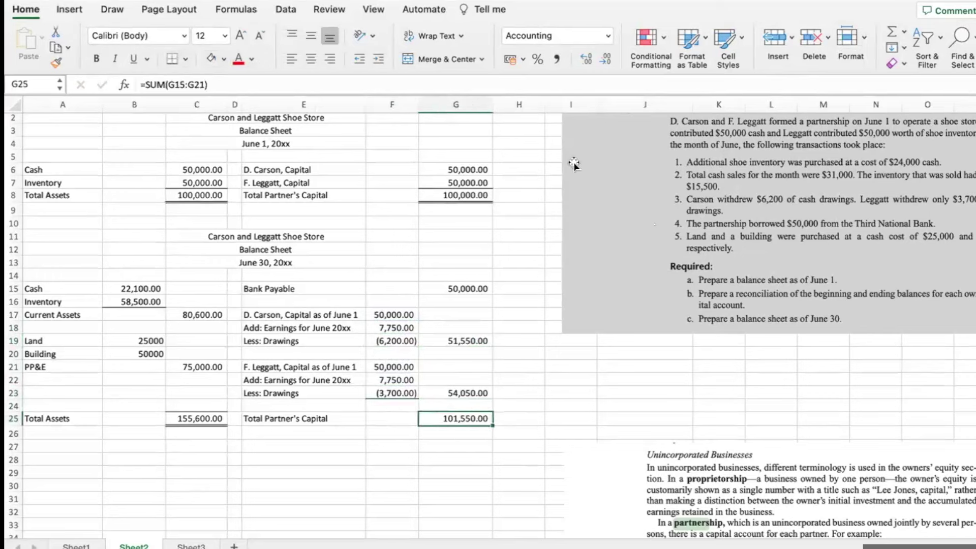
left_click(891, 36)
left_click_drag(468, 292, 470, 390)
key("Return")
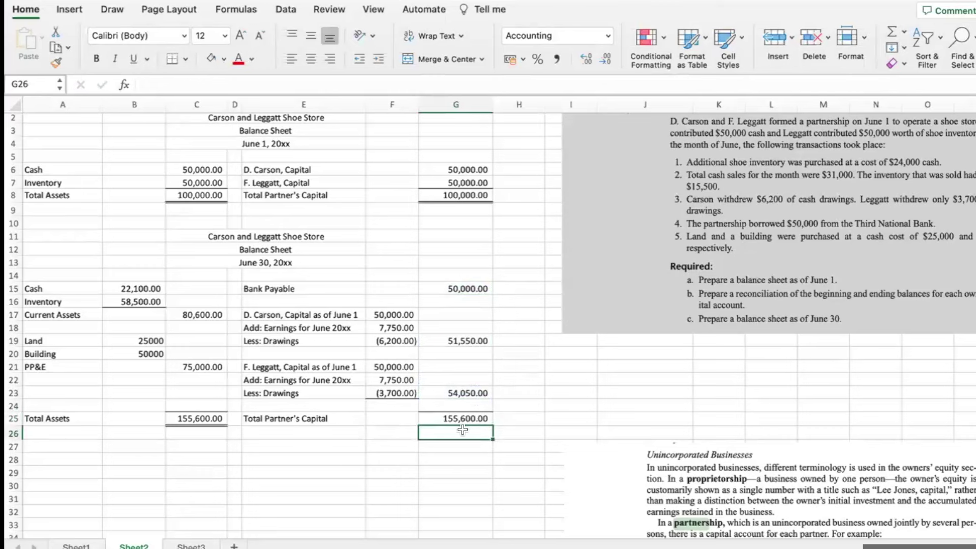
left_click(517, 379)
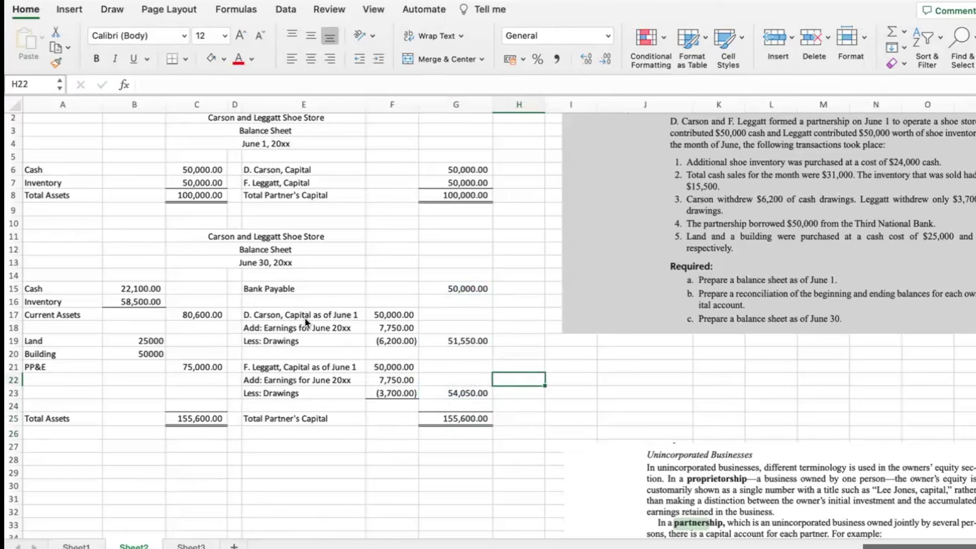
- Move the first partner's ending capital from G19 to G20 and the second partner's from G23 to G24
left_click(444, 342)
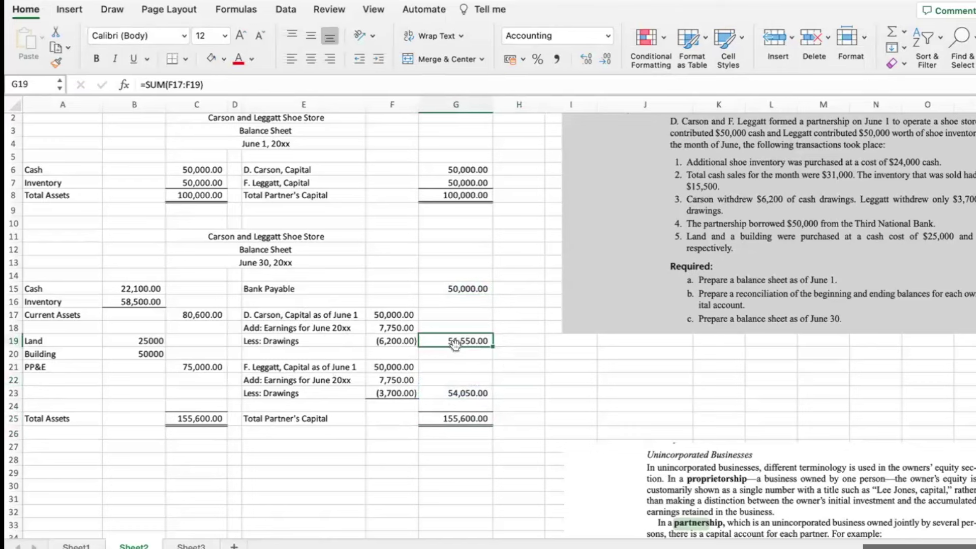
left_click_drag(455, 353, 455, 354)
left_click(461, 396)
left_click_drag(464, 399, 439, 402)
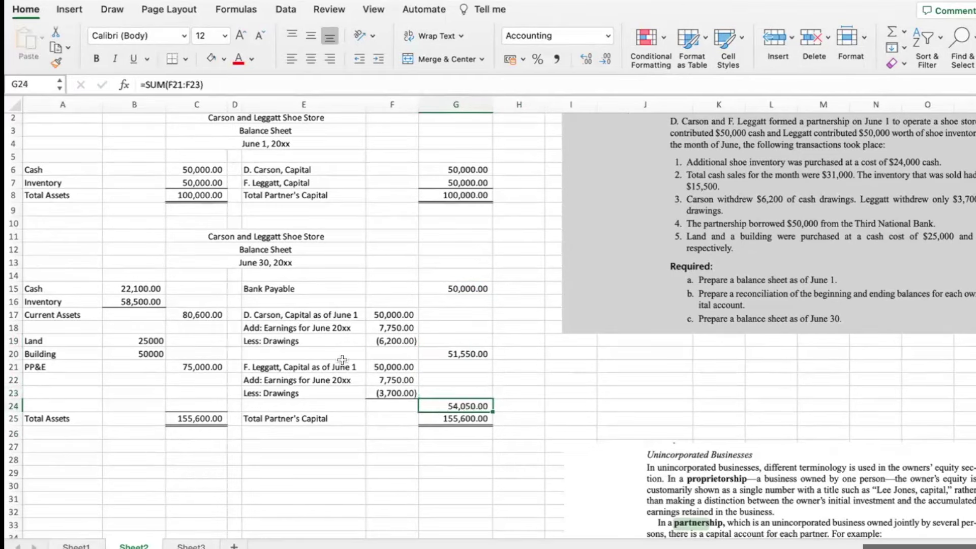
- Copy the first partner's capital label from E17 to E20 and change its date to June 30
left_click(322, 349)
left_click(326, 317)
key("cmd+c")
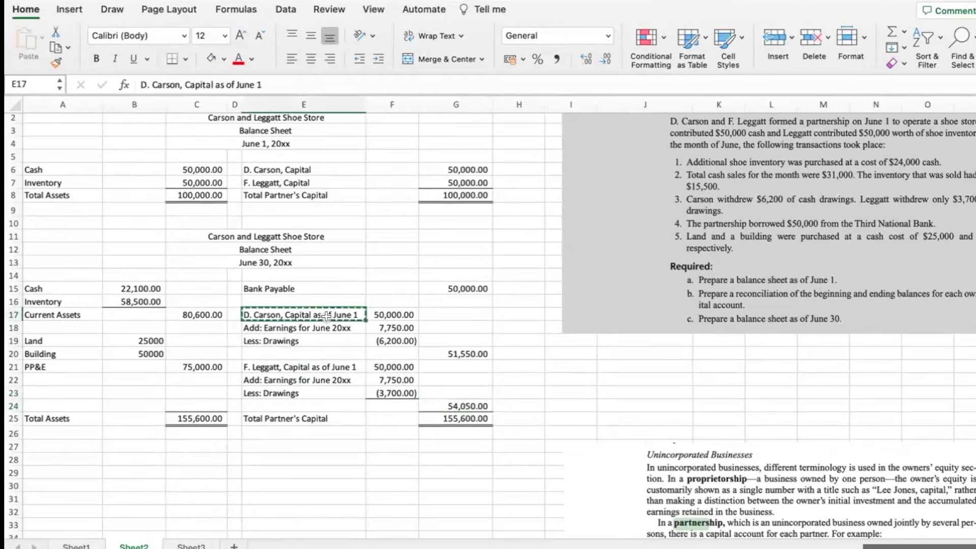
left_click(326, 356)
key("cmd+v")
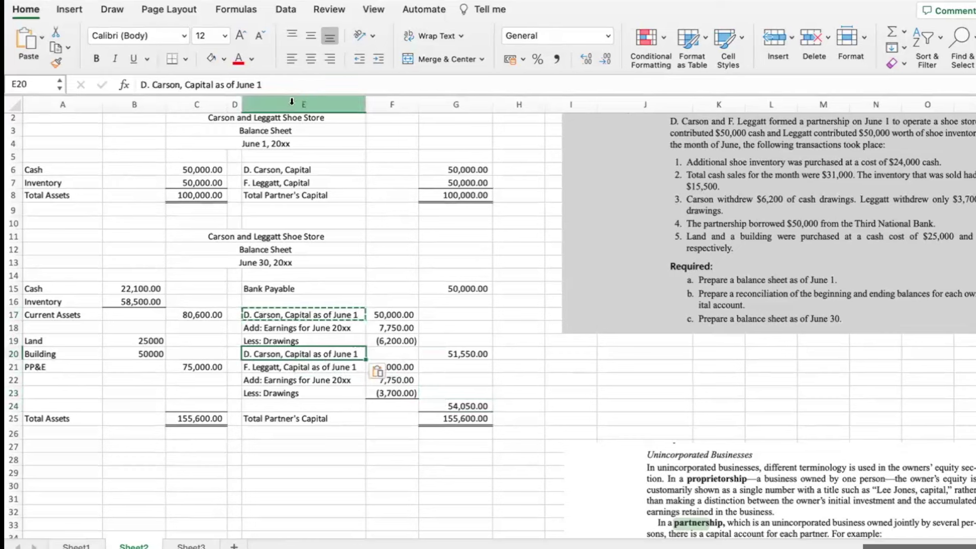
key("Escape")
left_click(276, 87)
key("BackSpace")
type("30")
key("Return")
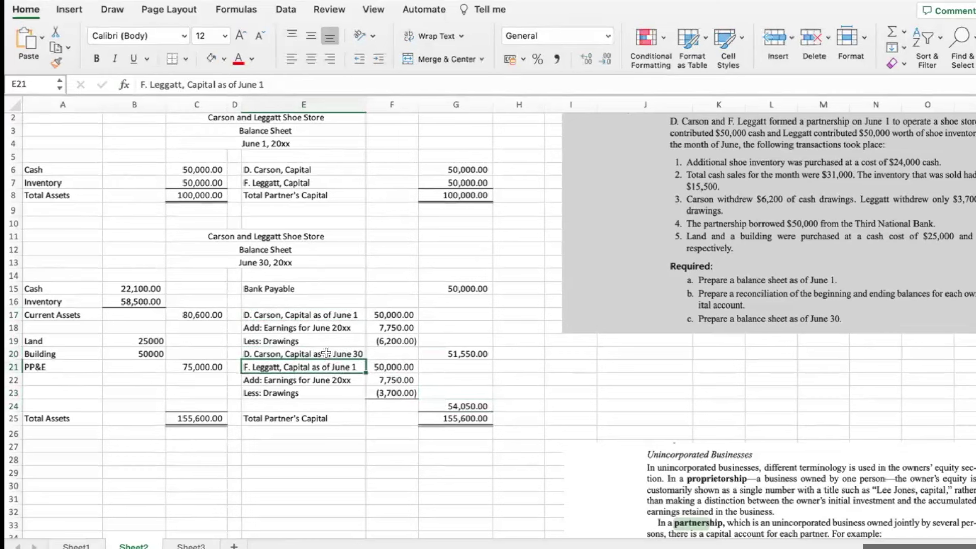
- Copy the second partner's capital label from E21 to E24 and change its date to June 30
key("super+c")
left_click(327, 406)
key("super+v")
left_click(340, 84)
key("BackSpace")
type("3")
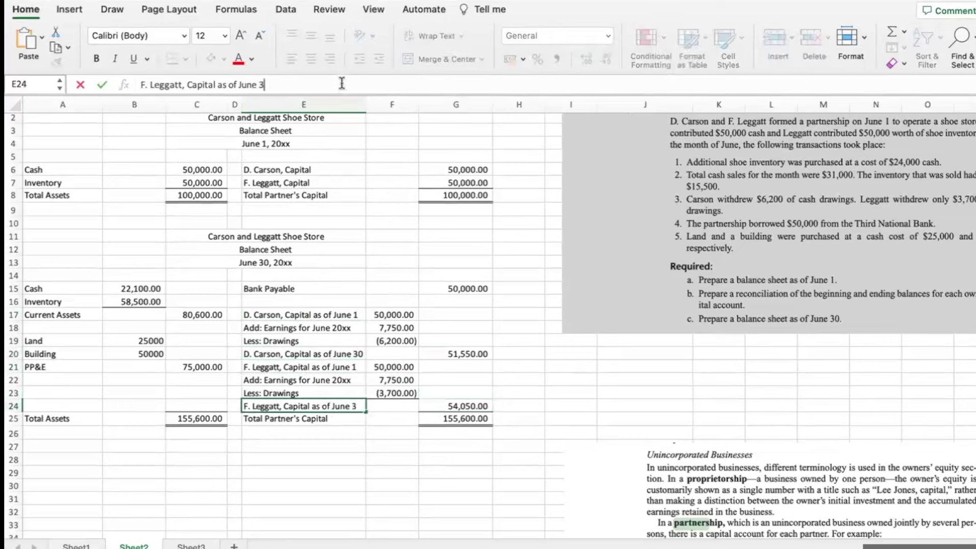
type("0")
key("Return")
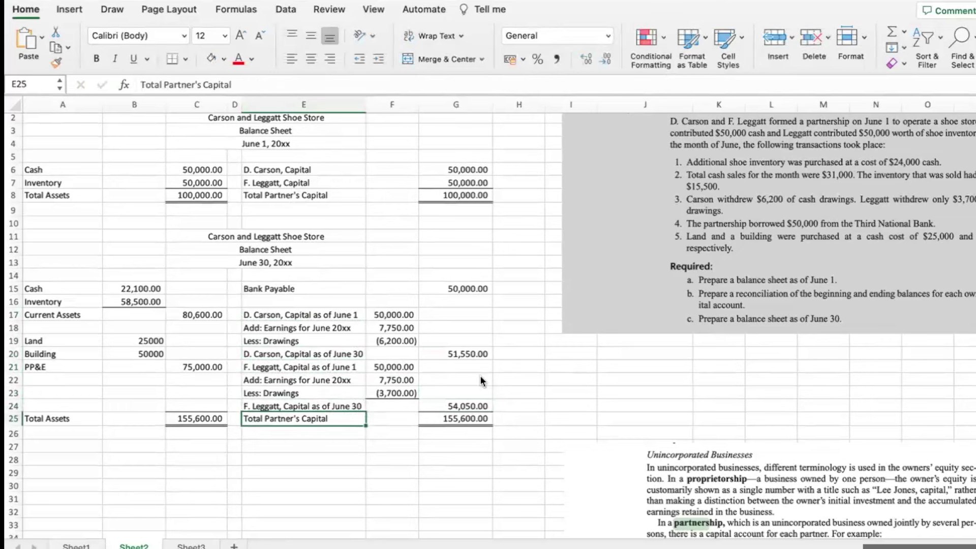
- Widen columns F and E slightly so the capital labels and drawings amounts fit
left_click(481, 380)
left_click(412, 341)
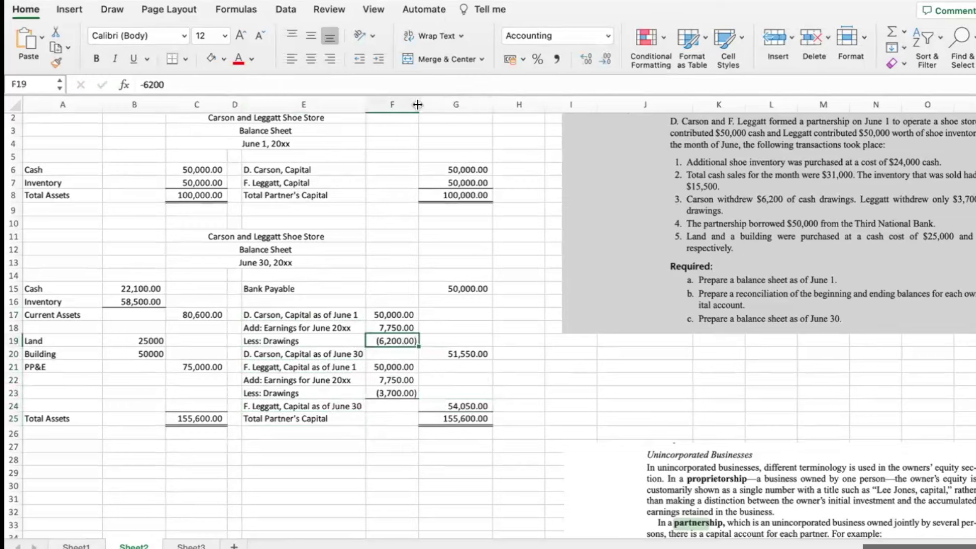
left_click_drag(419, 104, 432, 104)
left_click_drag(365, 104, 379, 104)
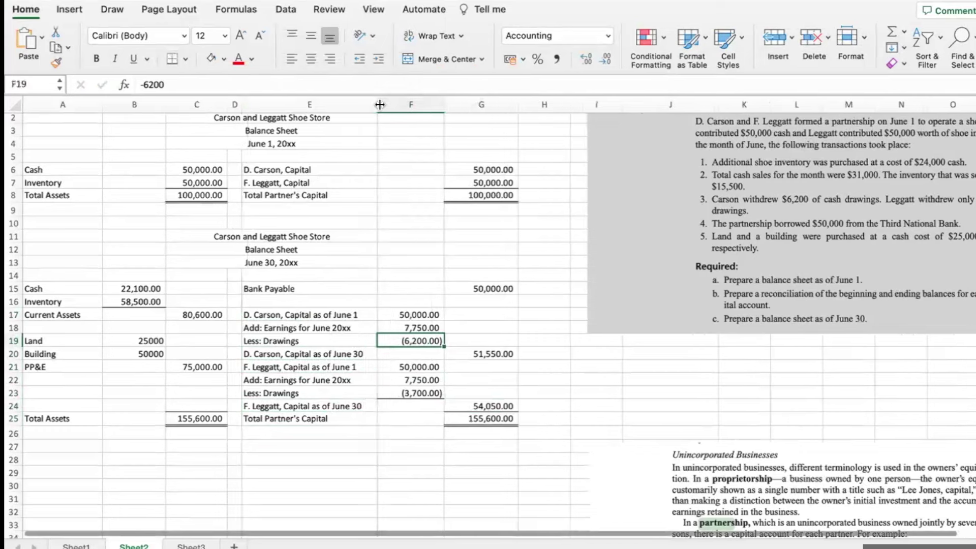
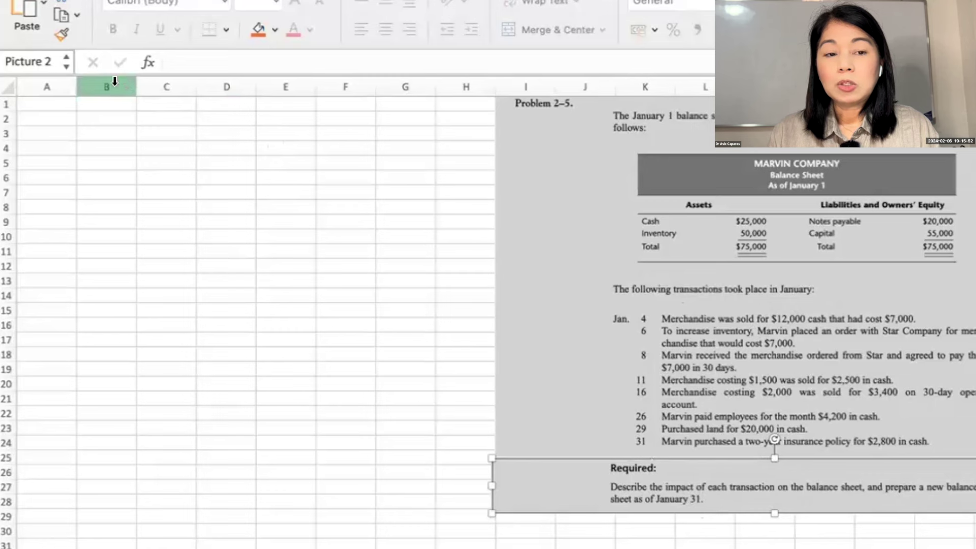
- On the blank Problem 2–5 sheet, widen columns A, D and E and narrow column C
left_click_drag(77, 84, 124, 85)
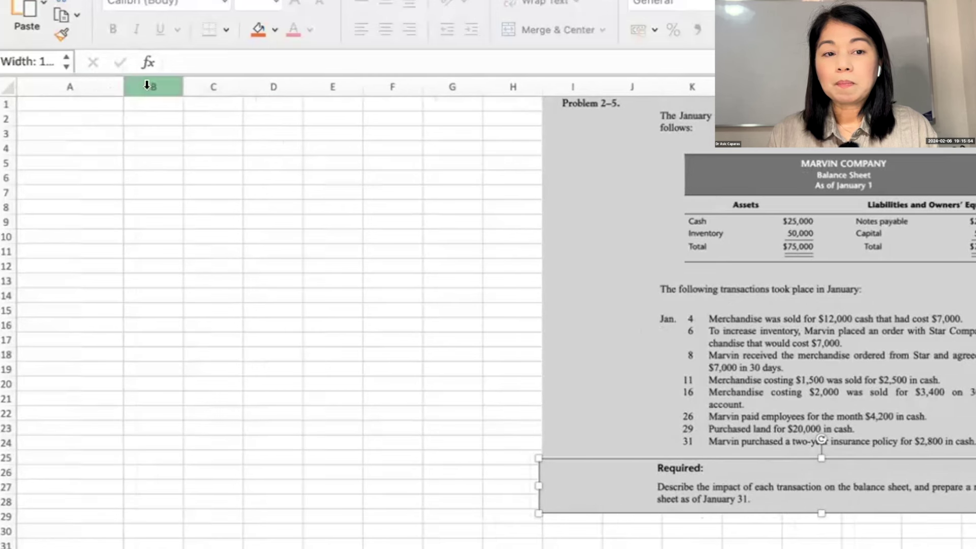
left_click(243, 78)
left_click_drag(243, 77, 285, 79)
left_click(274, 80)
left_click_drag(345, 84, 355, 87)
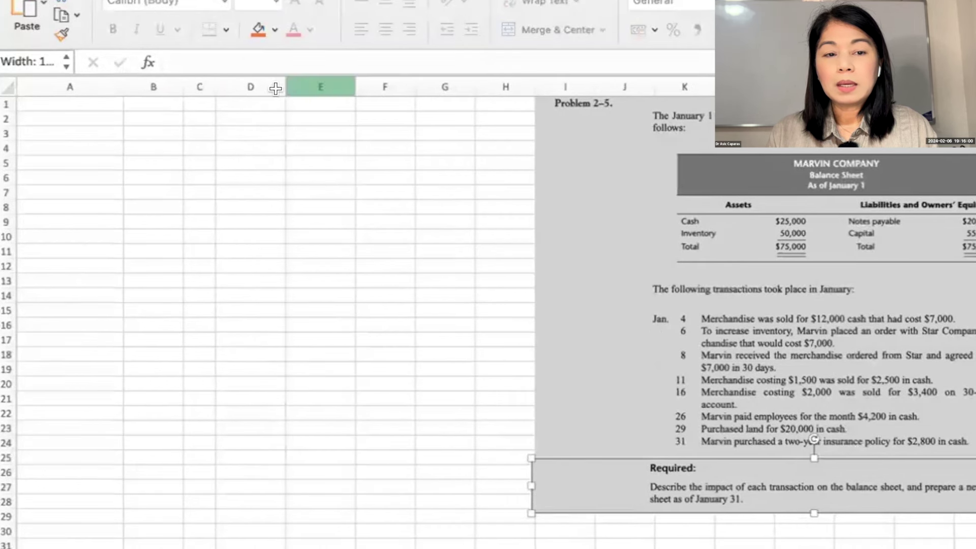
- Merge and center B1:D1, B2:D2 and B3:D3 as three separate heading rows
left_click_drag(170, 104, 244, 103)
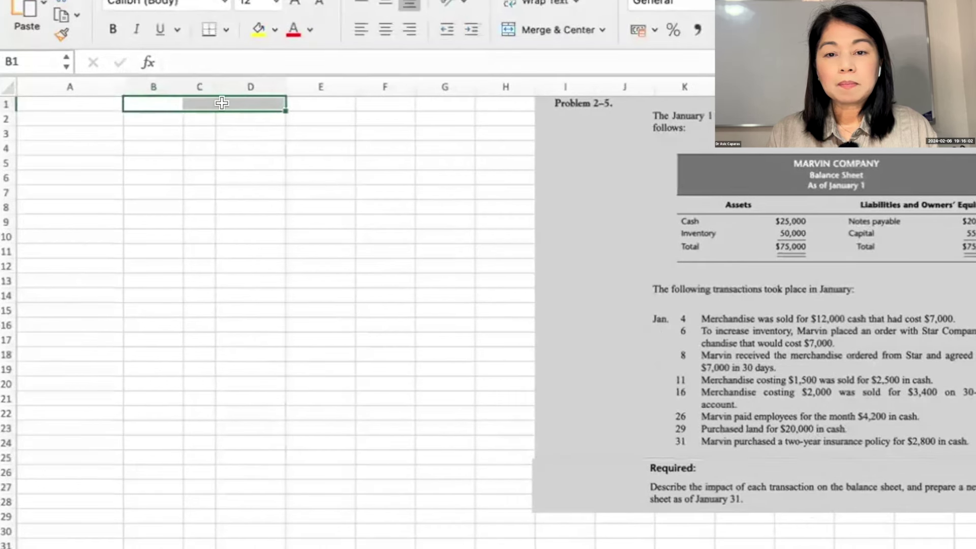
left_click(559, 30)
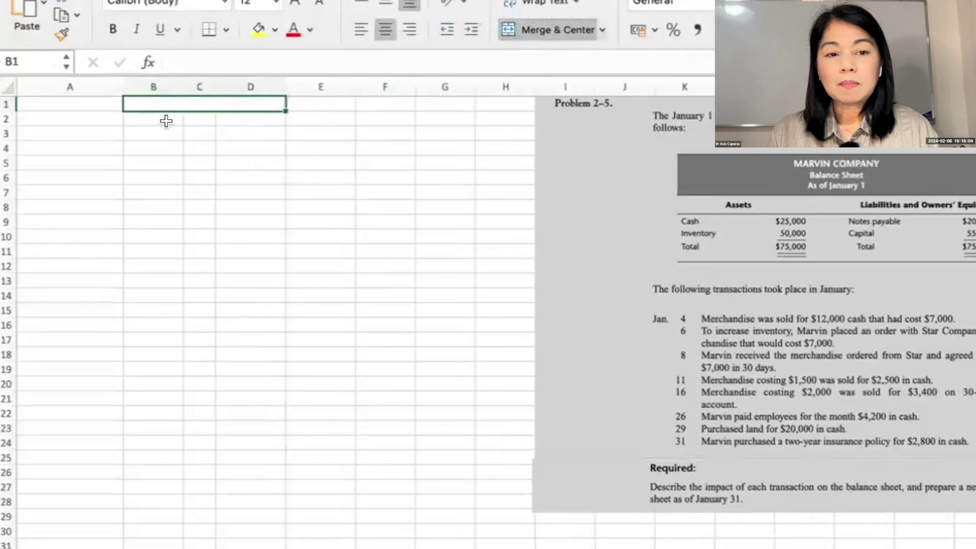
left_click_drag(166, 120, 250, 118)
left_click(513, 30)
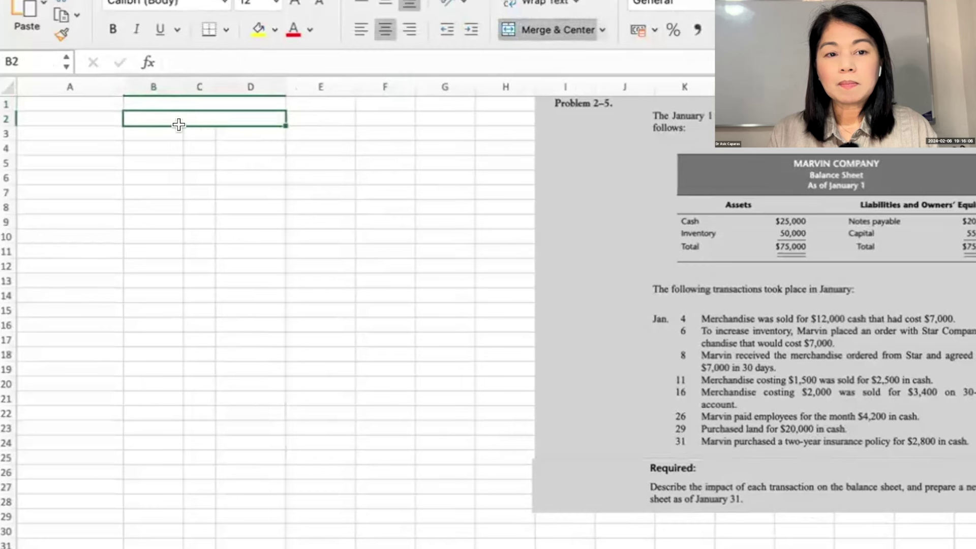
left_click_drag(172, 133, 251, 132)
left_click(520, 32)
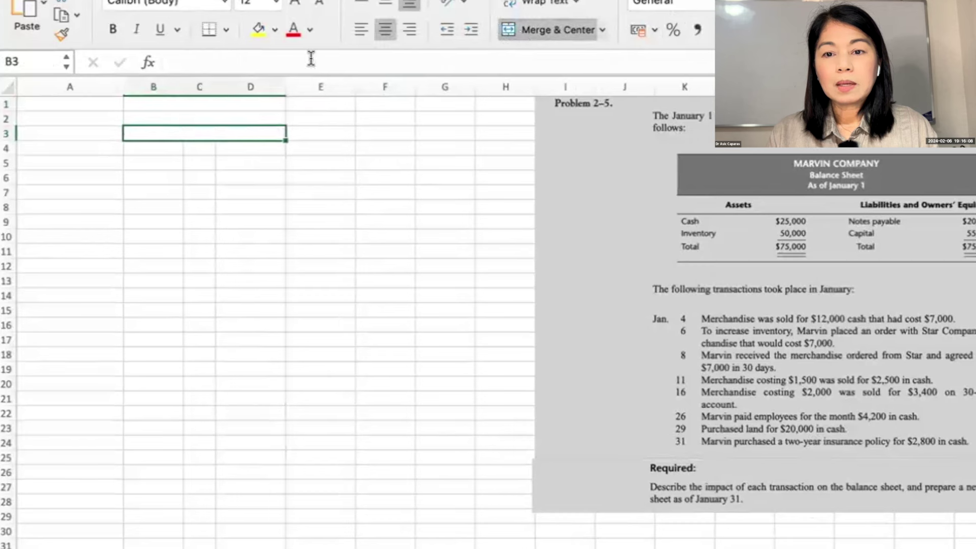
left_click(252, 104)
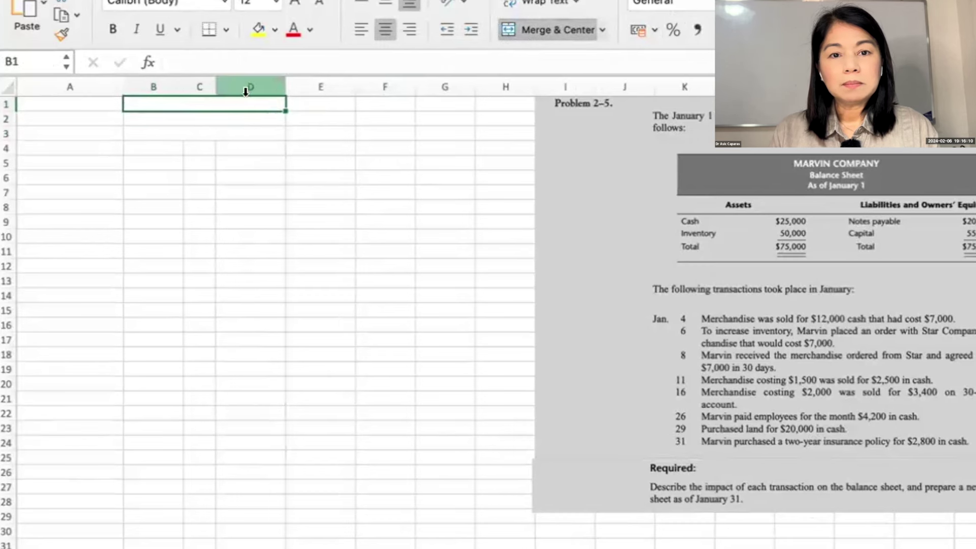
mouse_move(222, 102)
left_mouse_down()
mouse_move(222, 120)
mouse_move(240, 134)
left_mouse_up()
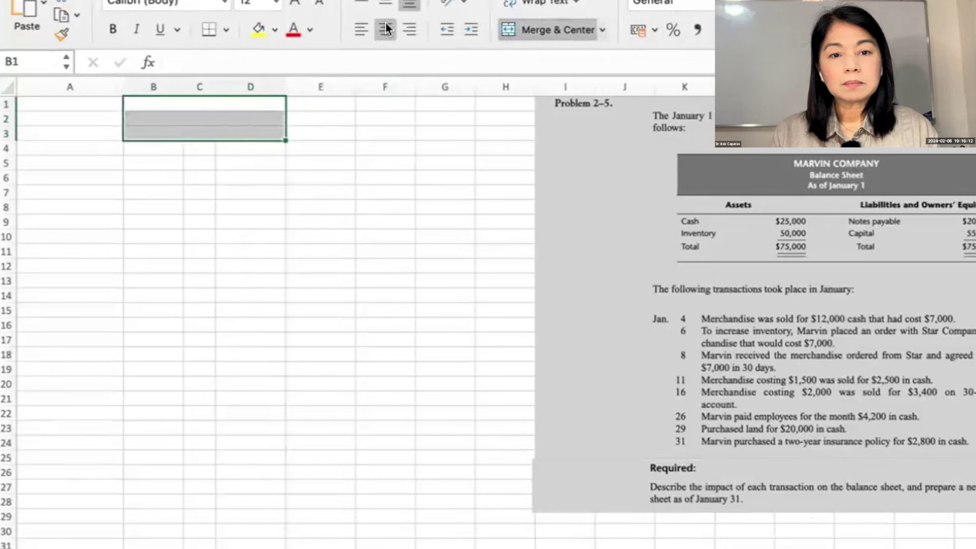
- Enter the heading lines Marvin Company, Balance Sheet and January 31, 20xx in B1, B2 and B3, and center them
left_click(258, 103)
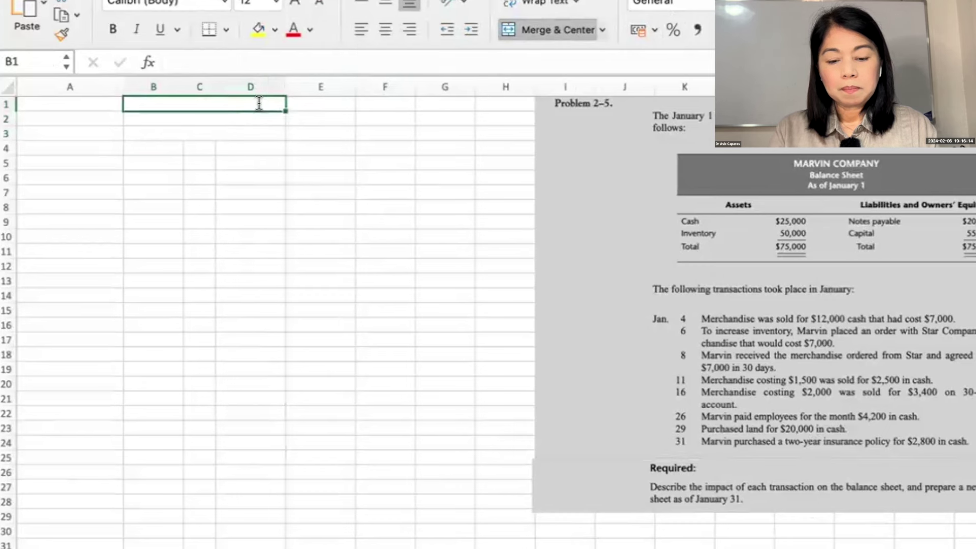
type("Marvin Compan")
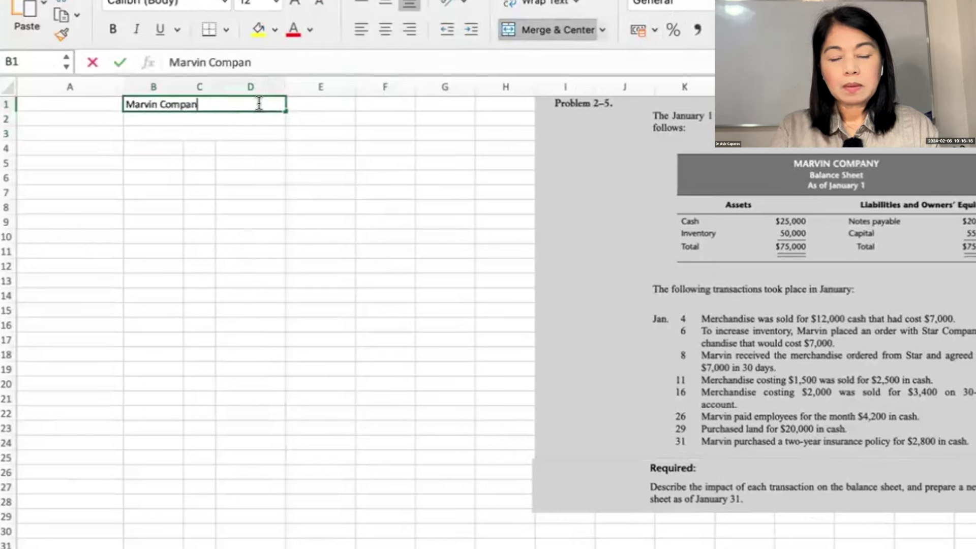
type("y")
key("Return")
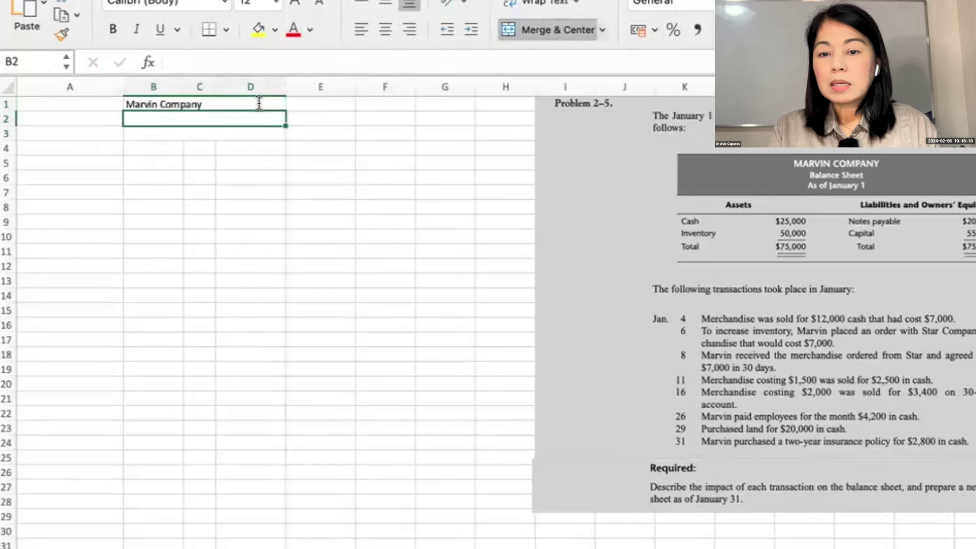
type("Balance Sheet")
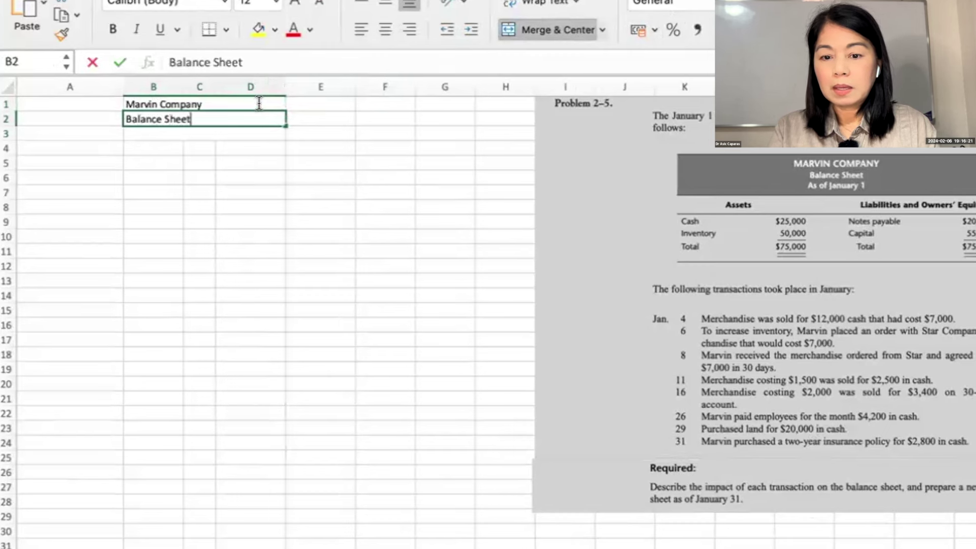
key("Return")
type("January 31, 20xx")
key("Return")
left_click_drag(153, 105, 214, 104)
left_click(379, 29)
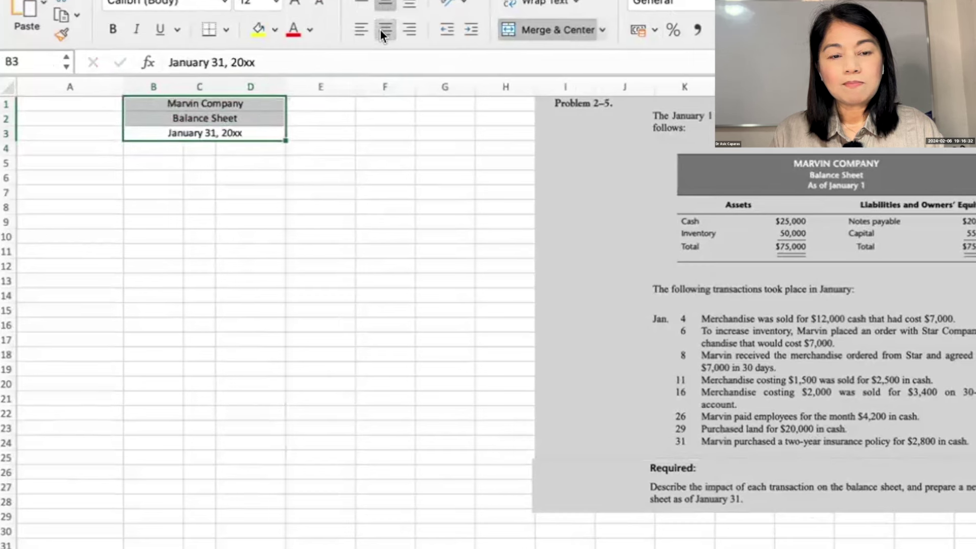
- Enter the asset labels Cash in A6 and Inventory in A7
left_click(91, 170)
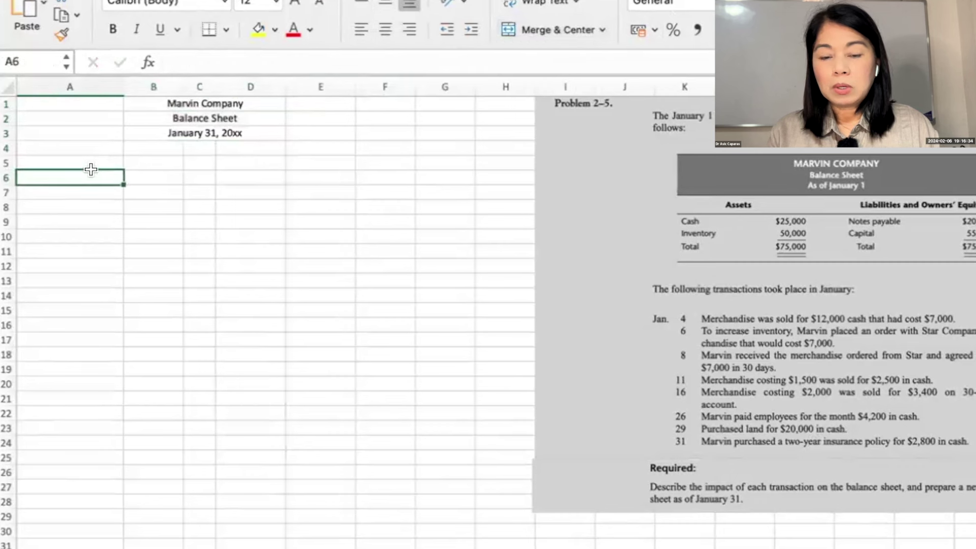
type("Cash")
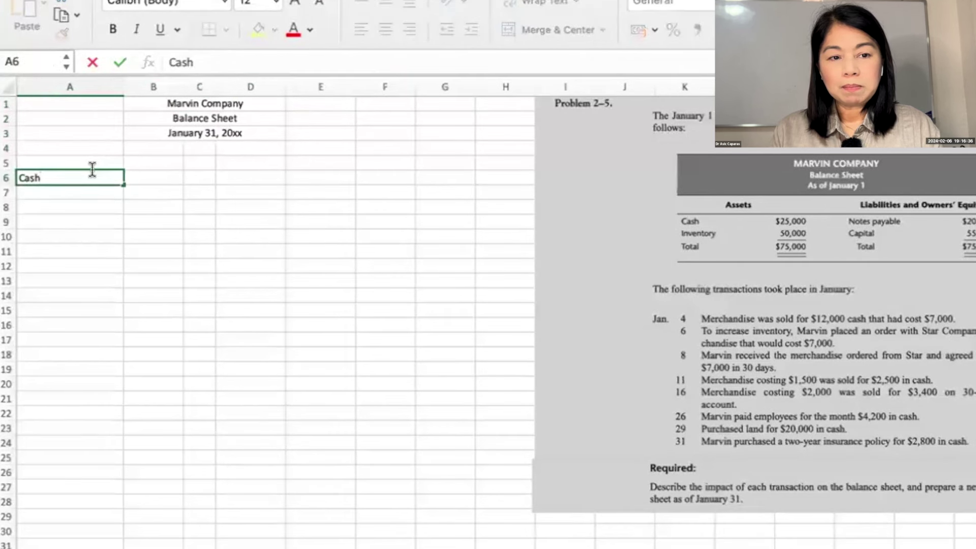
key("Return")
type("Inventor")
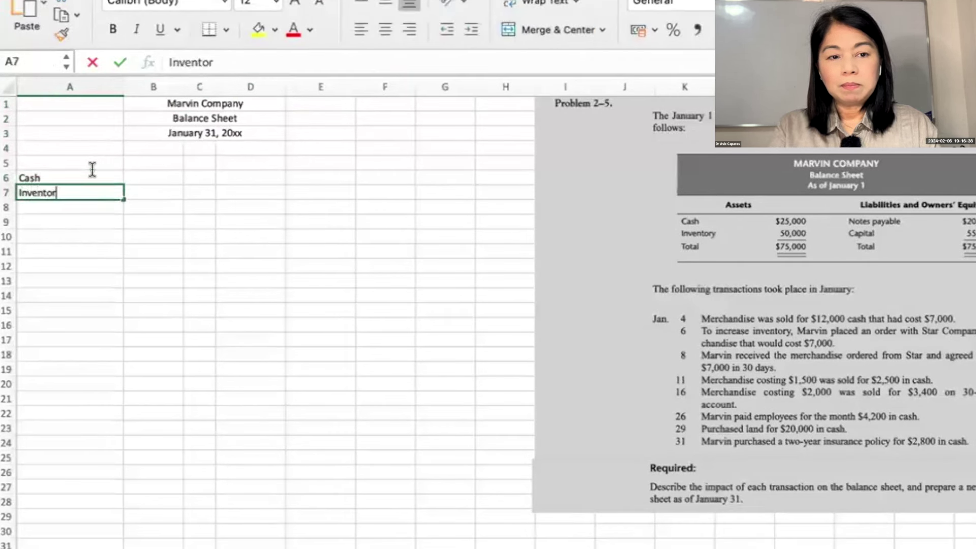
type("y")
- Enter the liability and equity labels Notes Payable in D6 and Capital in D10
key("Tab")
key("Tab")
key("Tab")
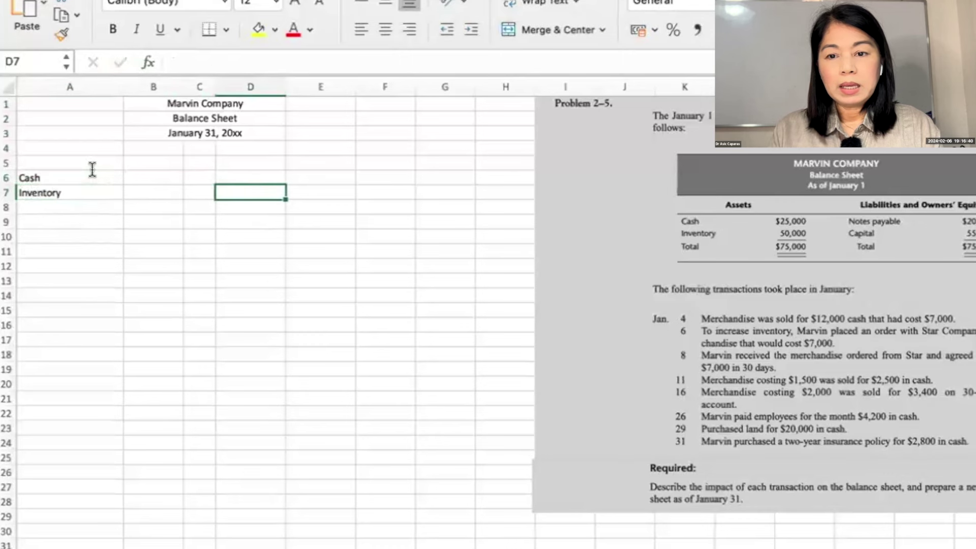
key("Up")
type("Notes ")
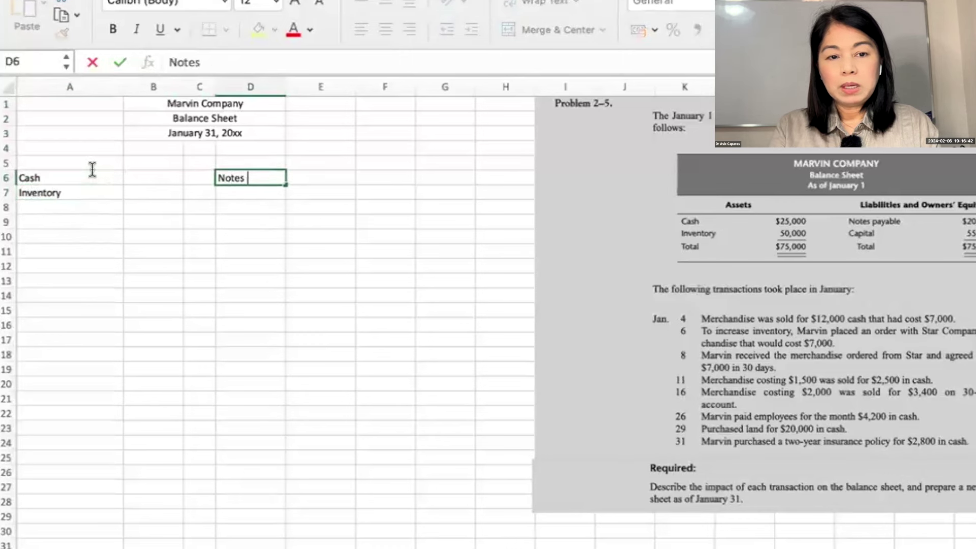
type("Payable")
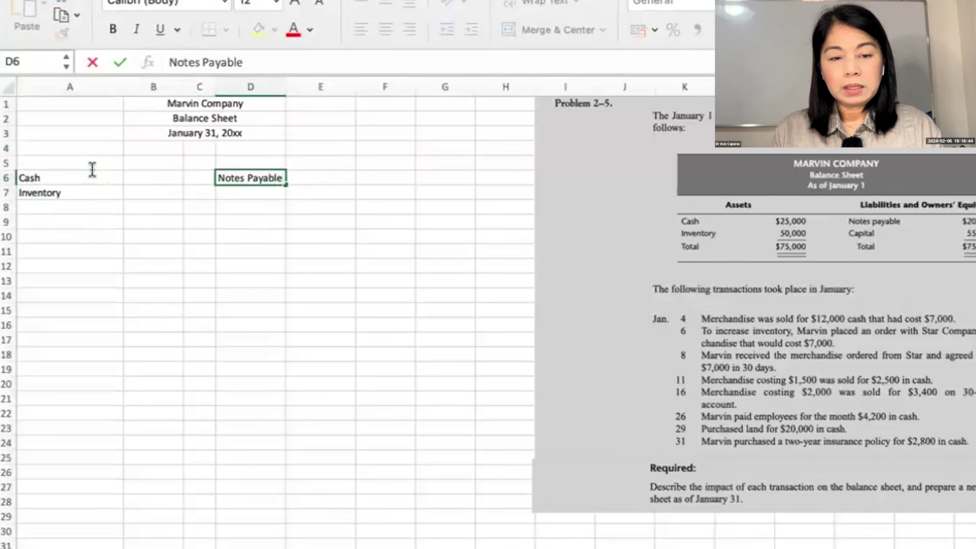
key("Return")
key("Return")
key("Return")
key("Return")
type("Capit")
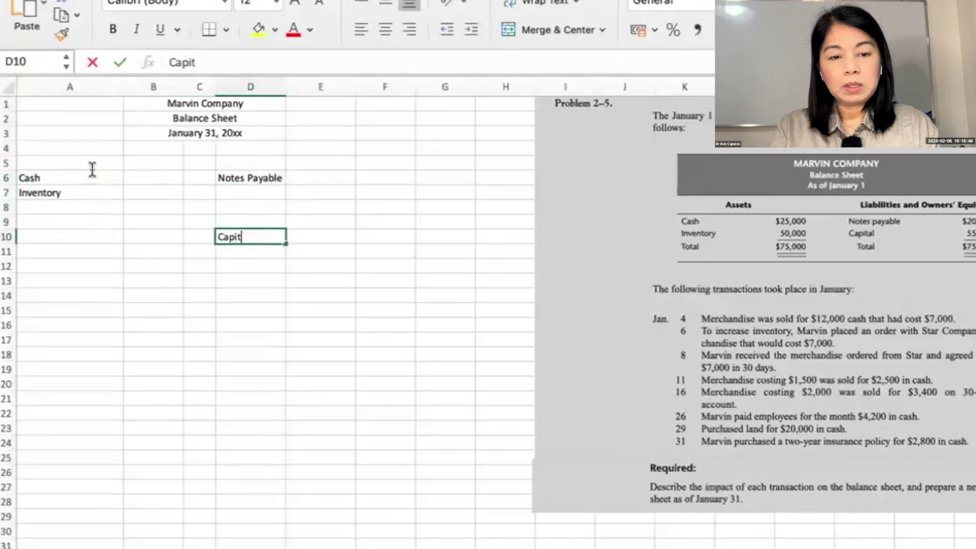
type("al")
key("Return")
- Move the Inventory label to A9, then enter the opening balances 25000 for cash in B6 and 50000 for inventory in B9
left_click(71, 193)
left_click_drag(69, 193, 69, 219)
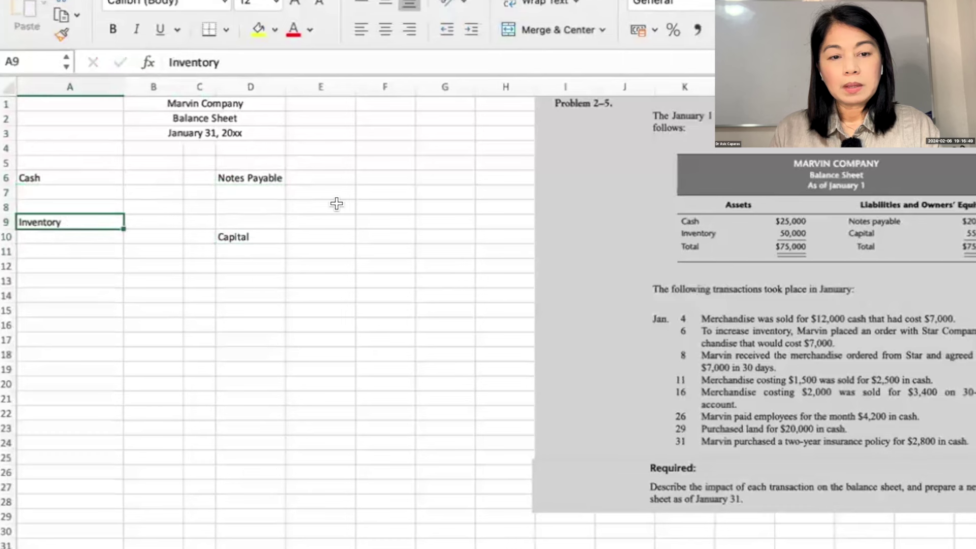
left_click(154, 180)
type("25000")
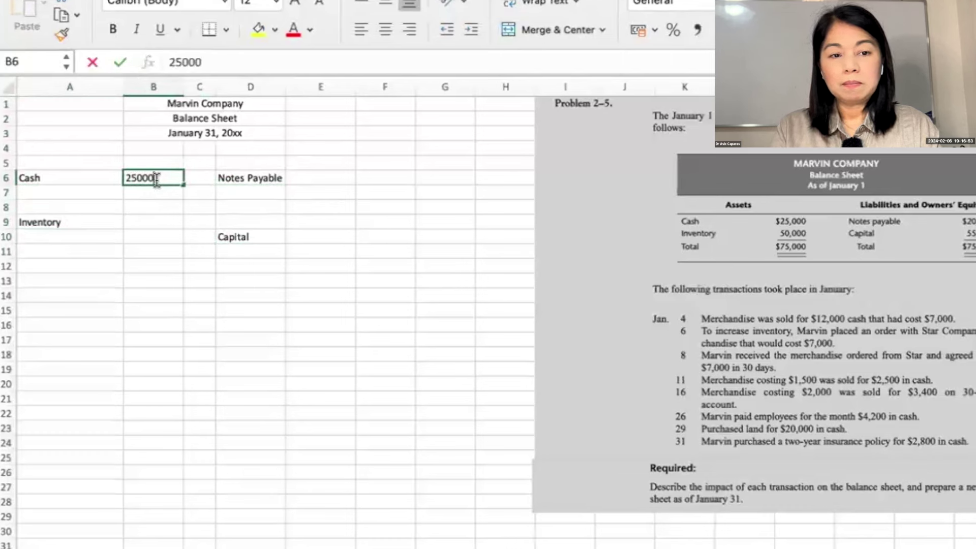
key("Return")
key("Down")
key("Down")
type("50000")
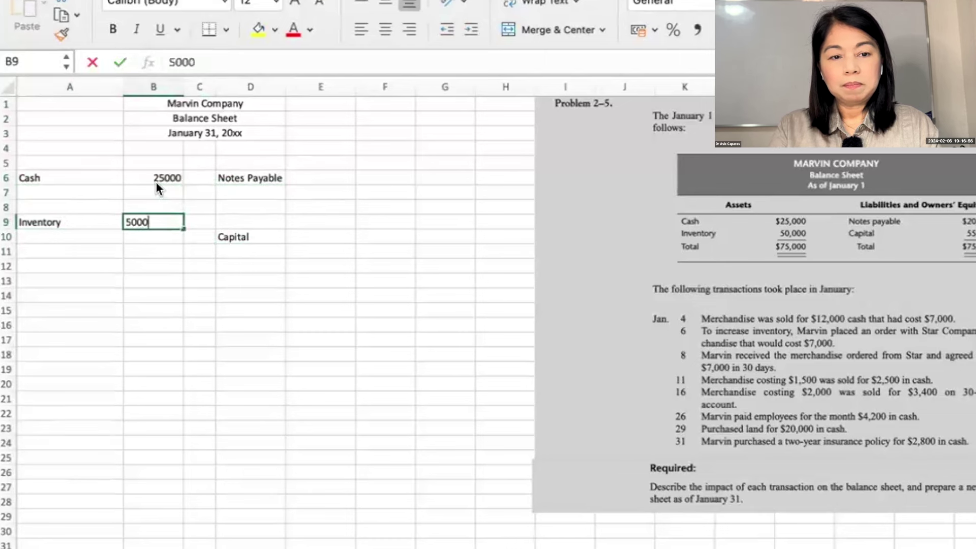
key("Return")
- Add SUM totals in row 18, with B18 adding B6:B16 and E18 adding E6:E16
left_click(150, 352)
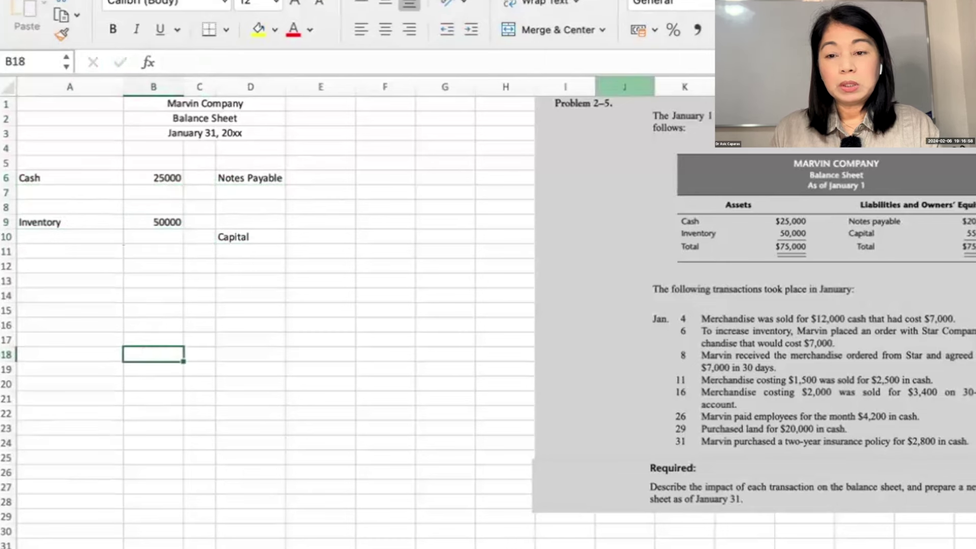
key("super+shift+t")
left_click_drag(166, 179, 172, 329)
key("Return")
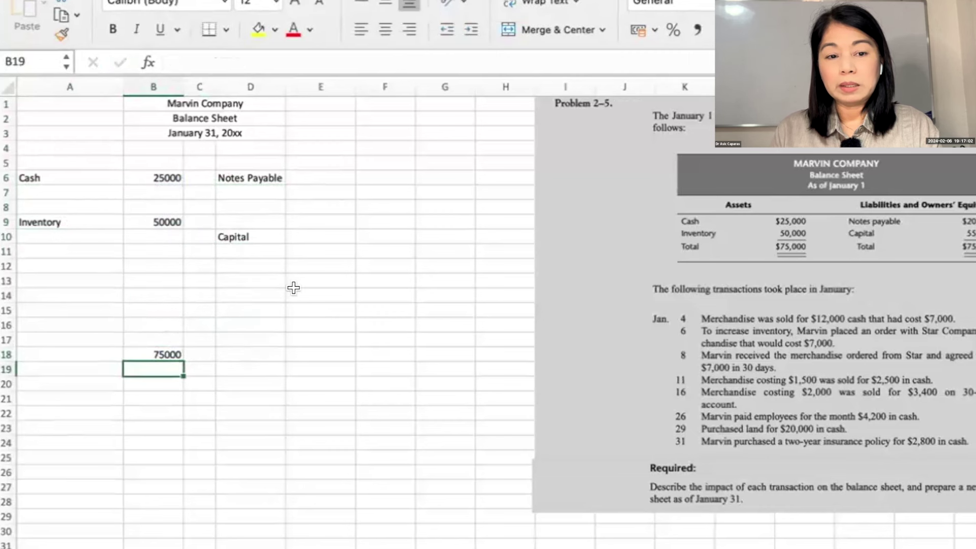
left_click(342, 352)
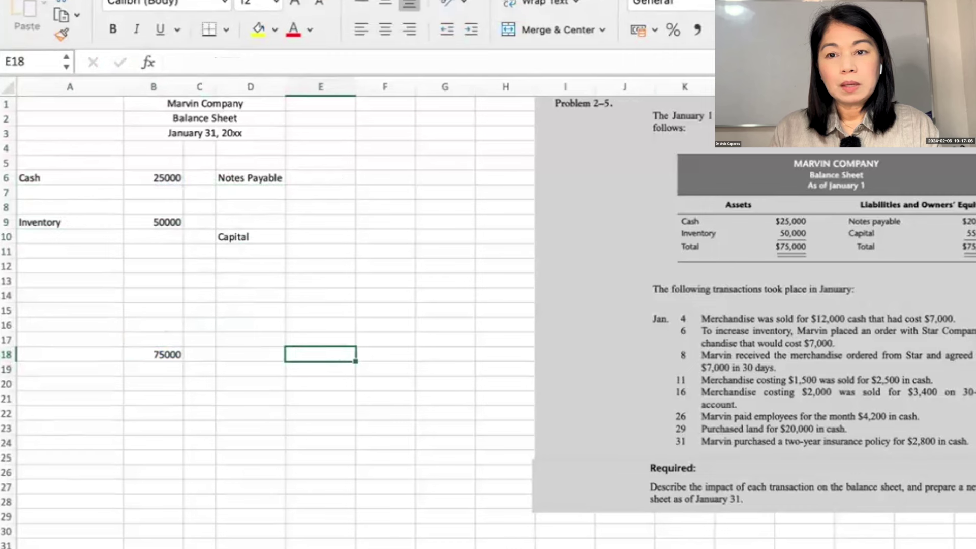
key("super+shift+t")
left_click_drag(325, 179, 315, 328)
key("Return")
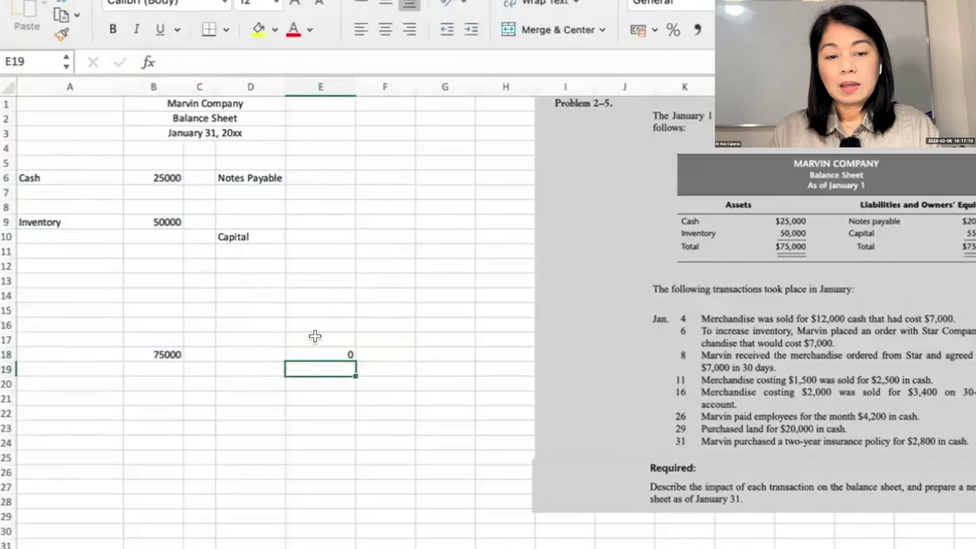
left_click(324, 352)
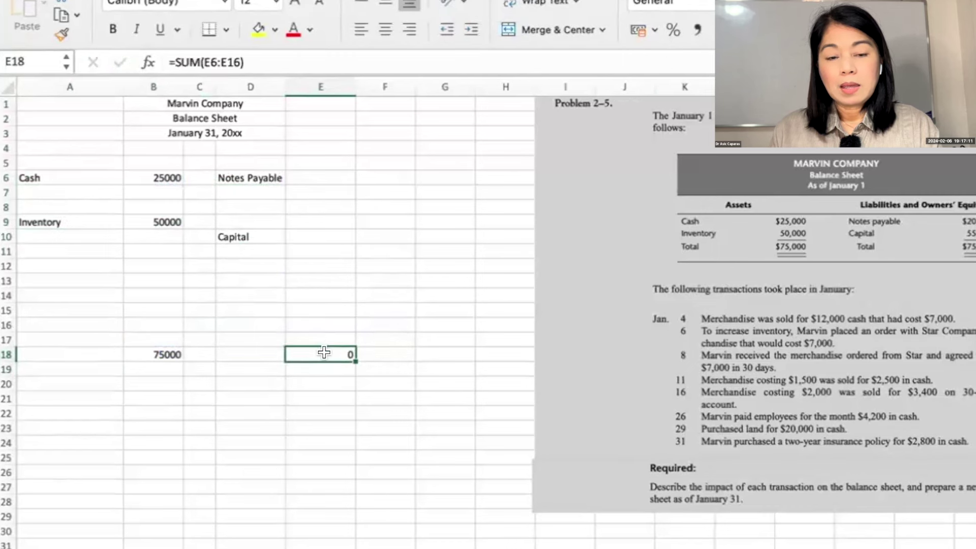
- Enter the opening balances 20000 for Notes Payable in E6 and 55000 for Capital in E10
left_click(326, 178)
type("20000")
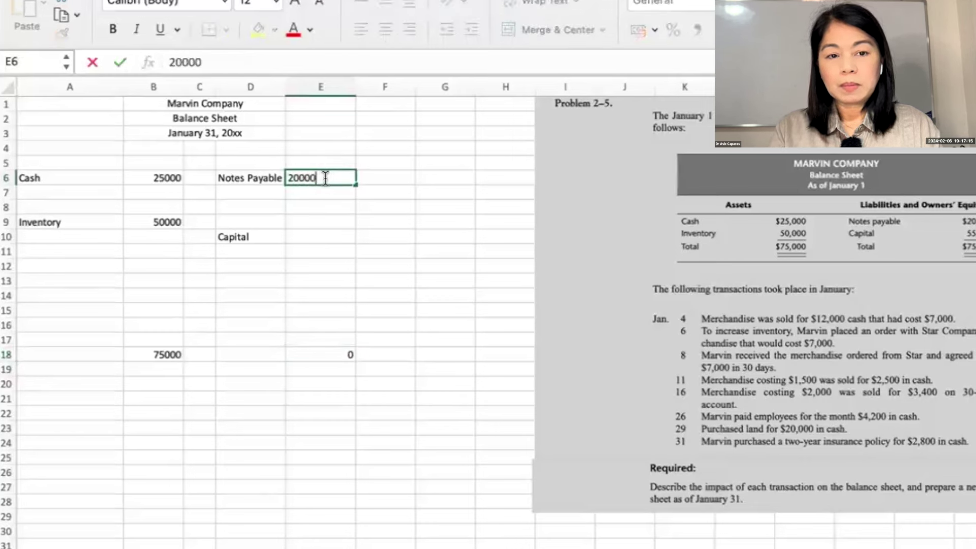
key("Return")
left_click(315, 234)
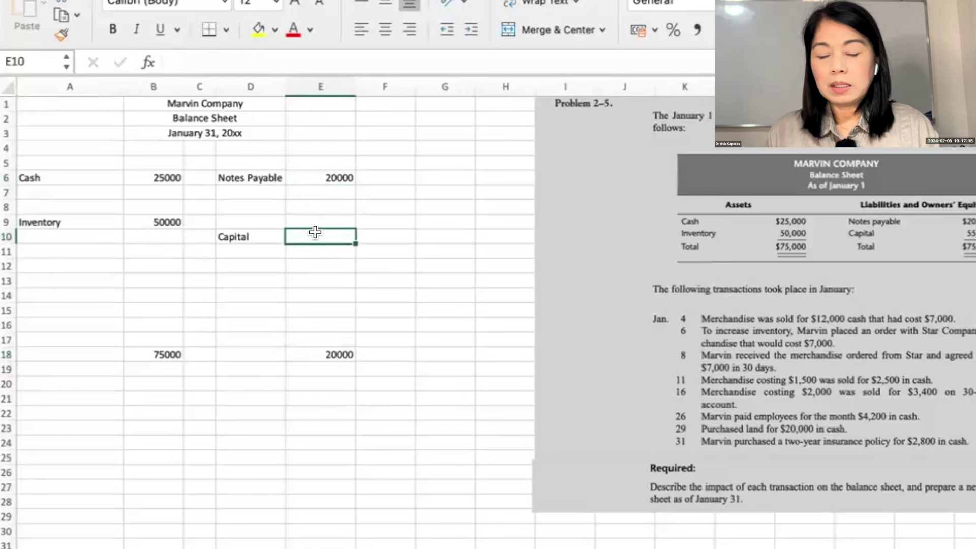
type("55000")
key("Return")
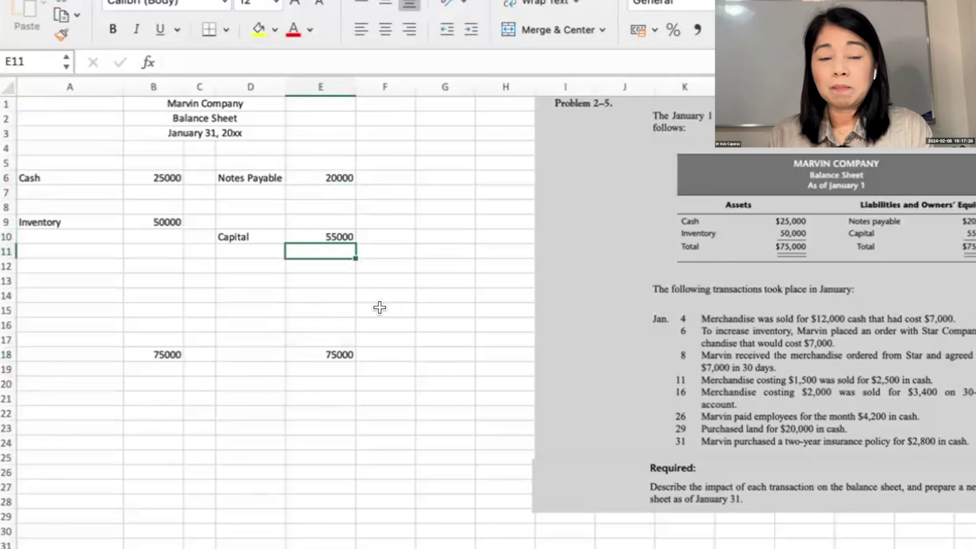
- Enter the label Retained Earnings in D11 and widen column D to fit it
left_click(232, 246)
type("Retained ear")
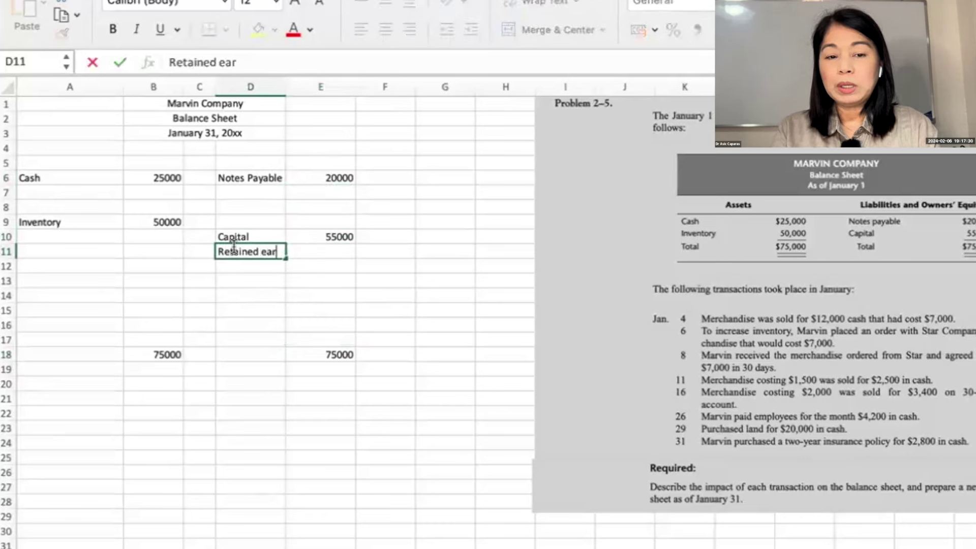
key("BackSpace")
key("BackSpace")
key("BackSpace")
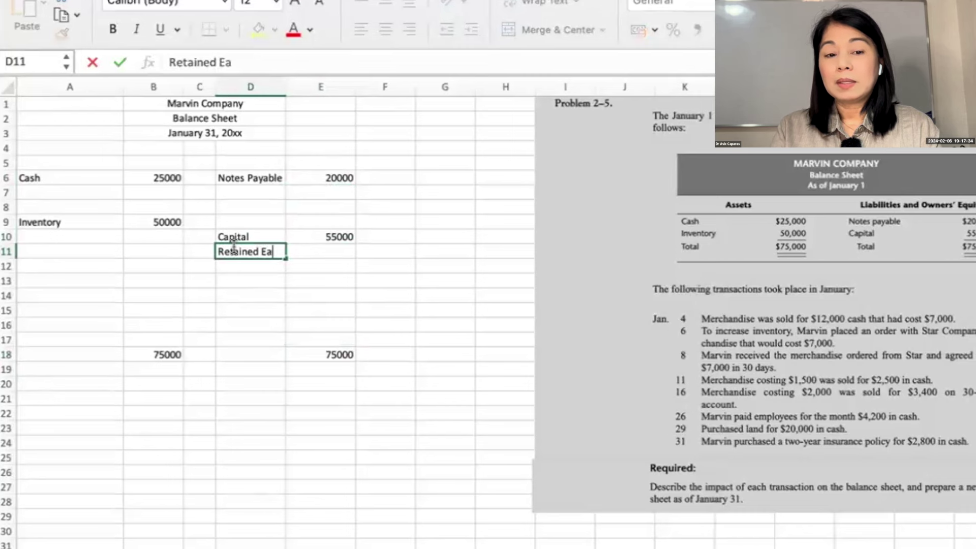
type("Earnings")
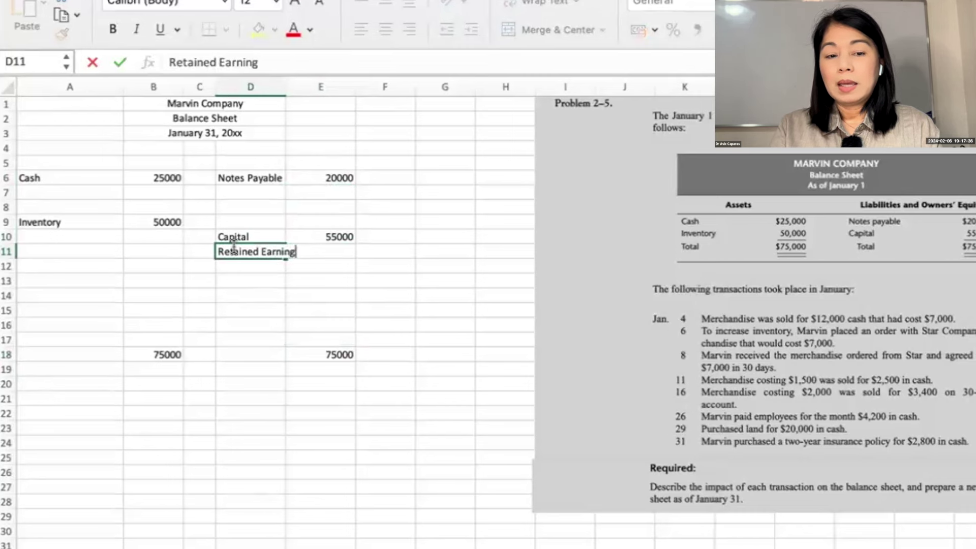
key("Return")
left_click_drag(284, 89, 311, 89)
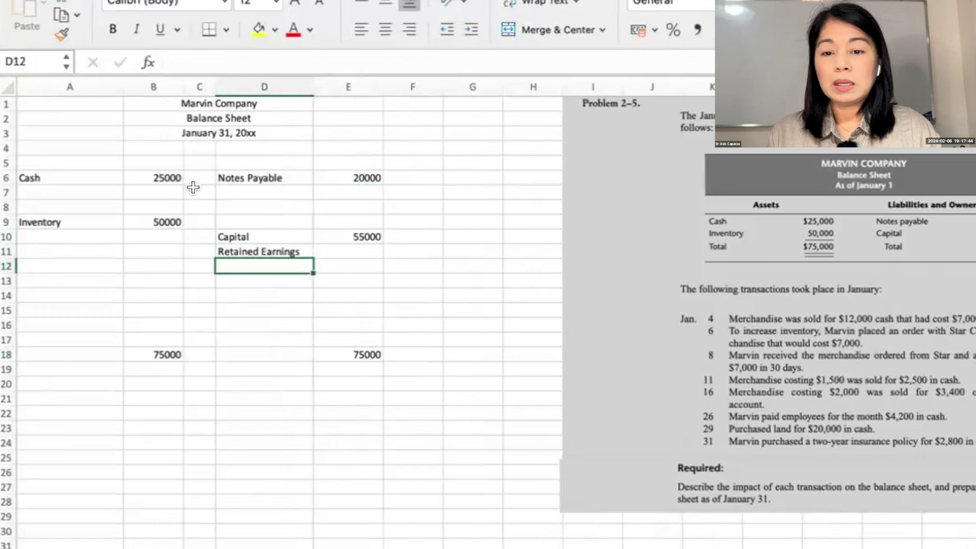
- Record the January 4 sale by changing cash in B6 to =25000+12000 and entering 12000 for Retained Earnings in E11
left_click(169, 177)
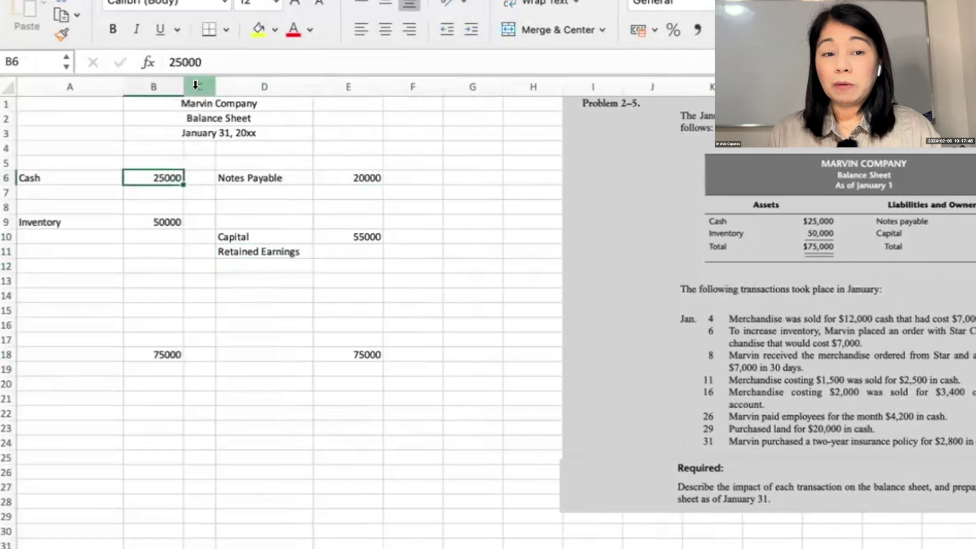
left_click(169, 59)
type("=")
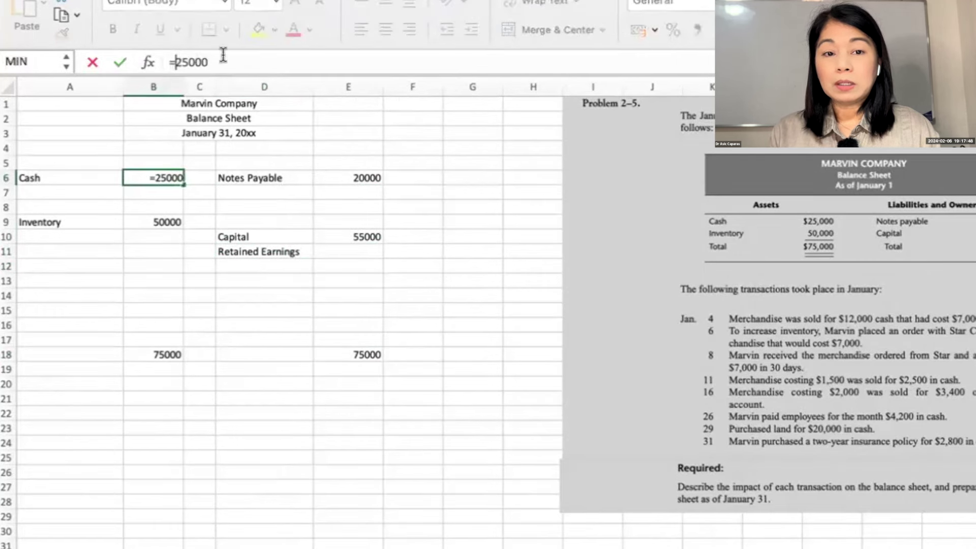
type("+12000")
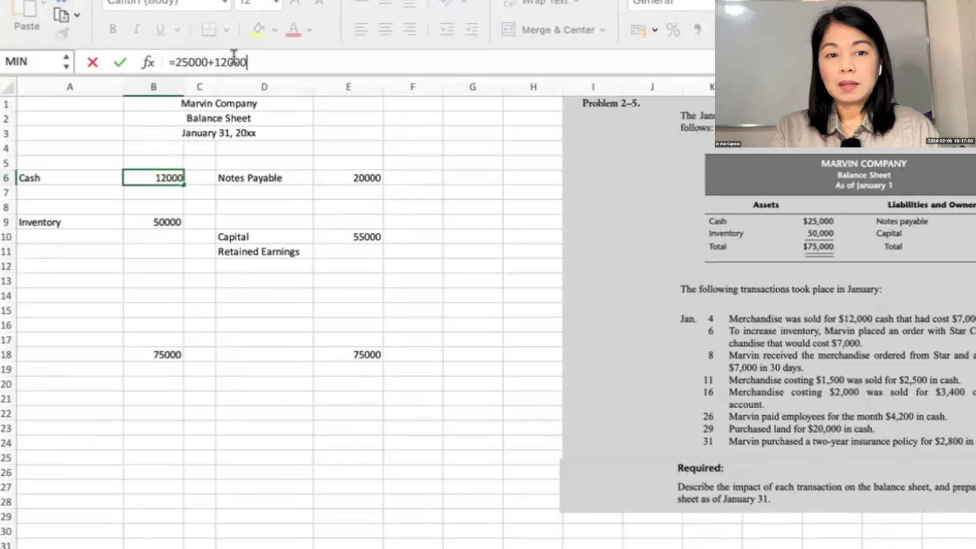
key("Return")
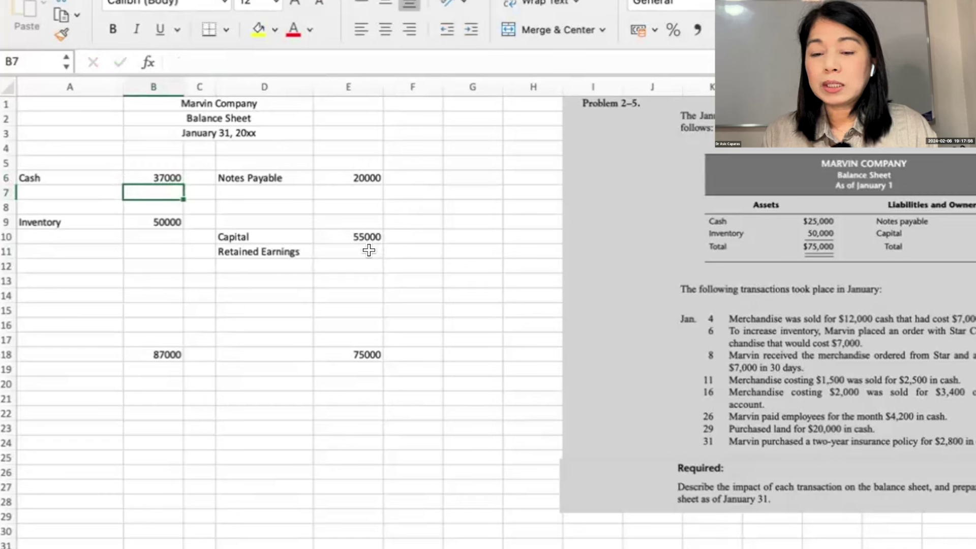
left_click(368, 250)
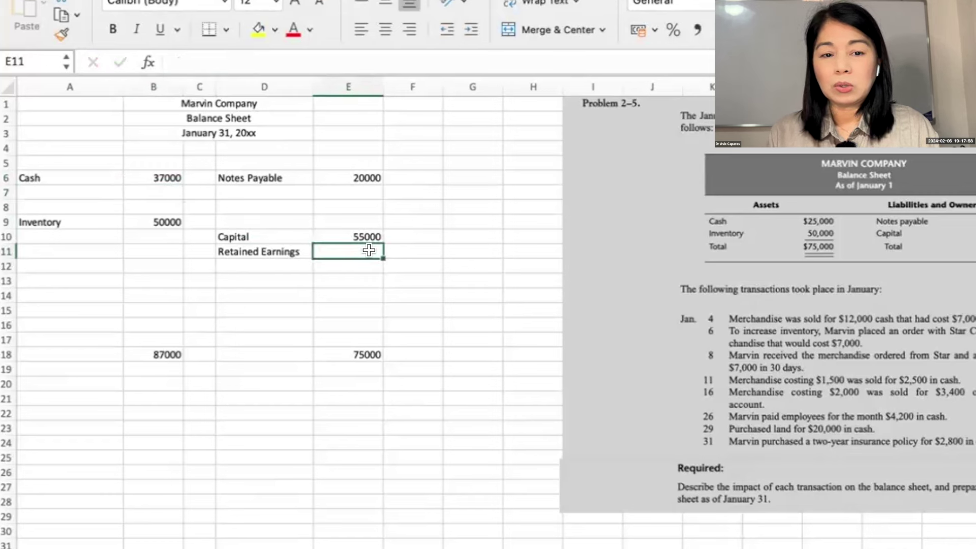
type("12000")
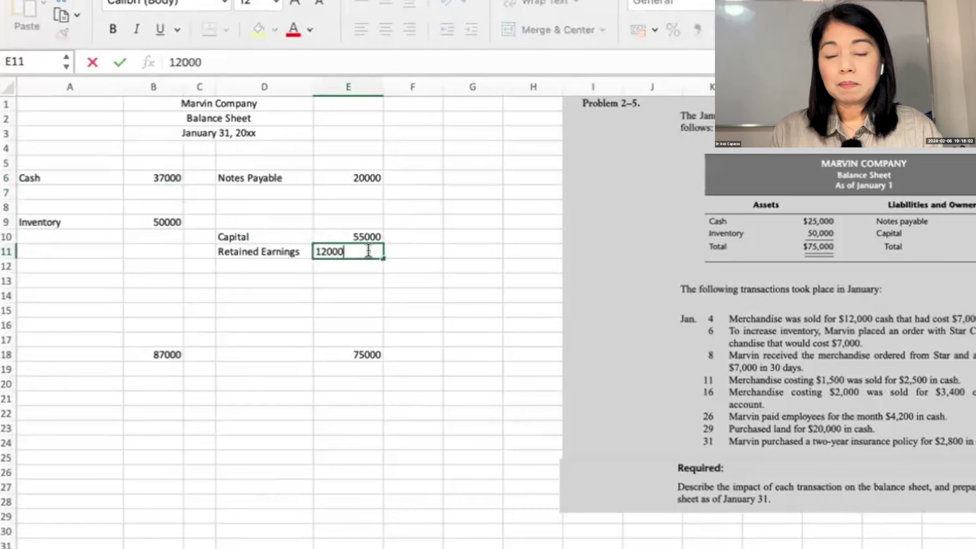
key("Tab")
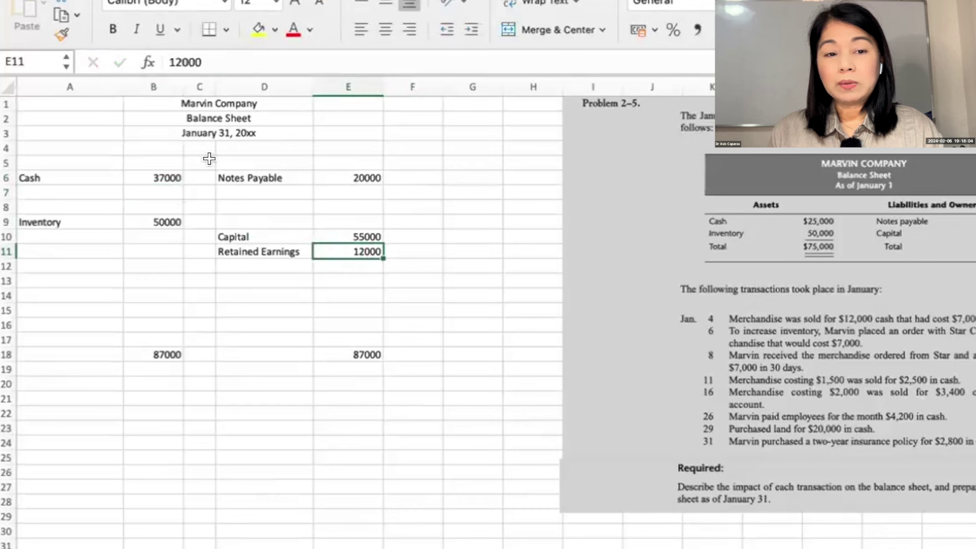
- Deduct the January 4 cost of goods from Retained Earnings by changing E11 to =12000-7000
left_click(164, 62)
type("=")
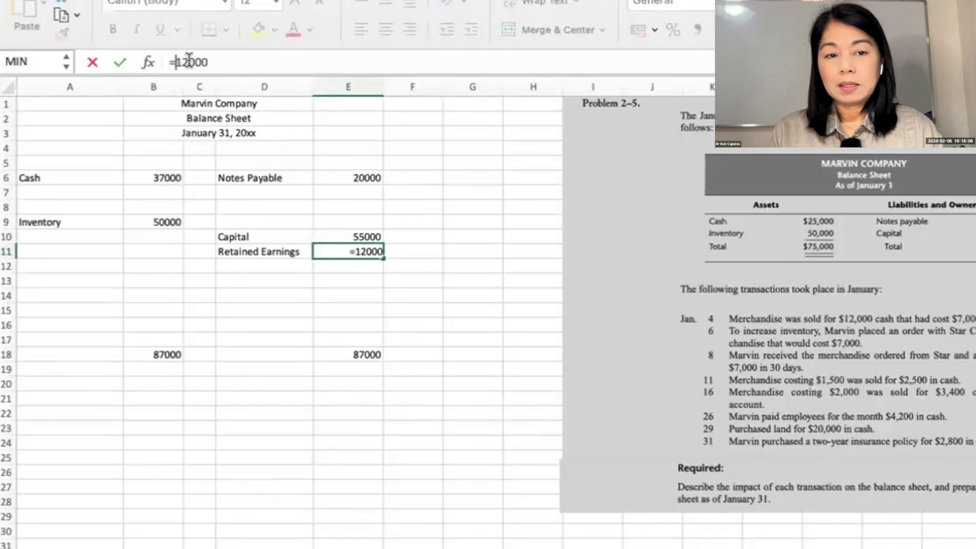
left_click(216, 61)
type("-7000")
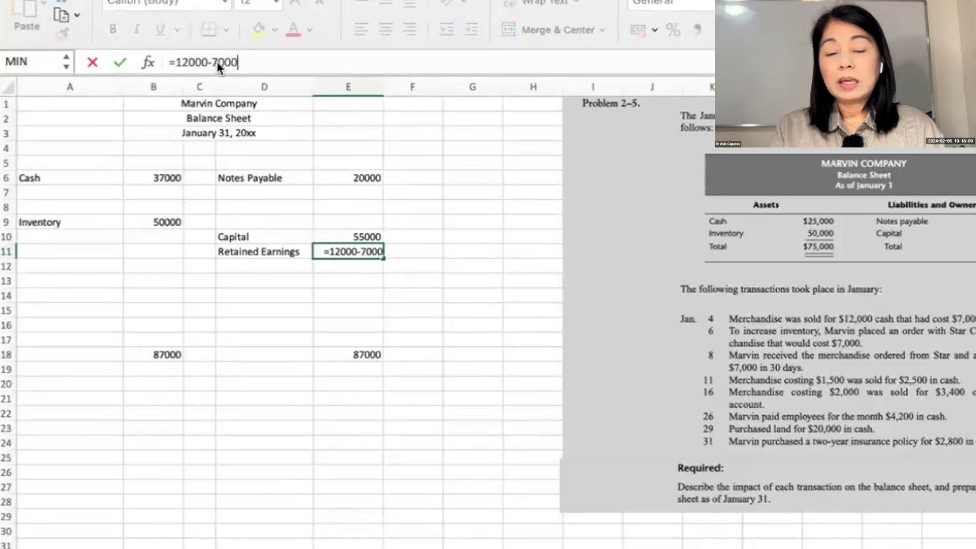
key("Return")
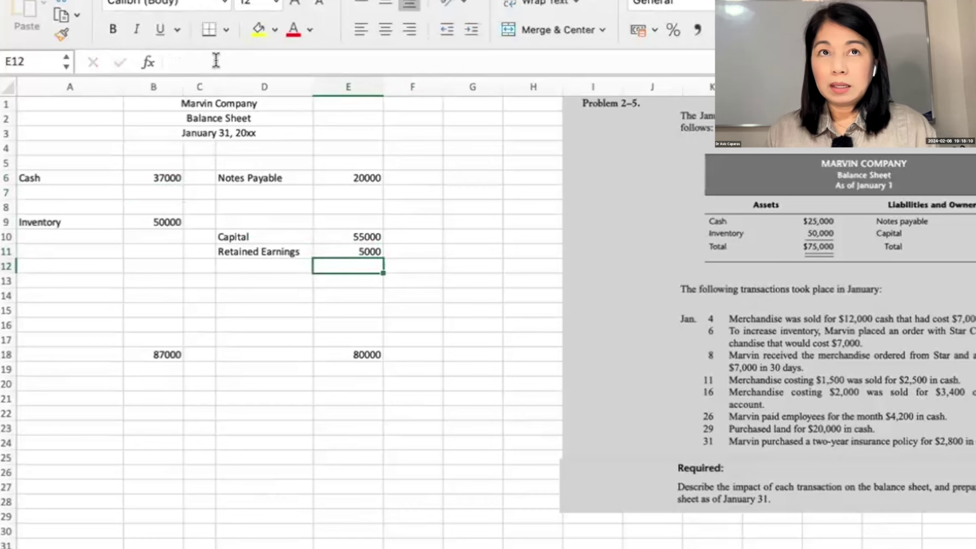
- Reduce inventory for the January 4 sale by changing B9 to =50000-7000
left_click(137, 222)
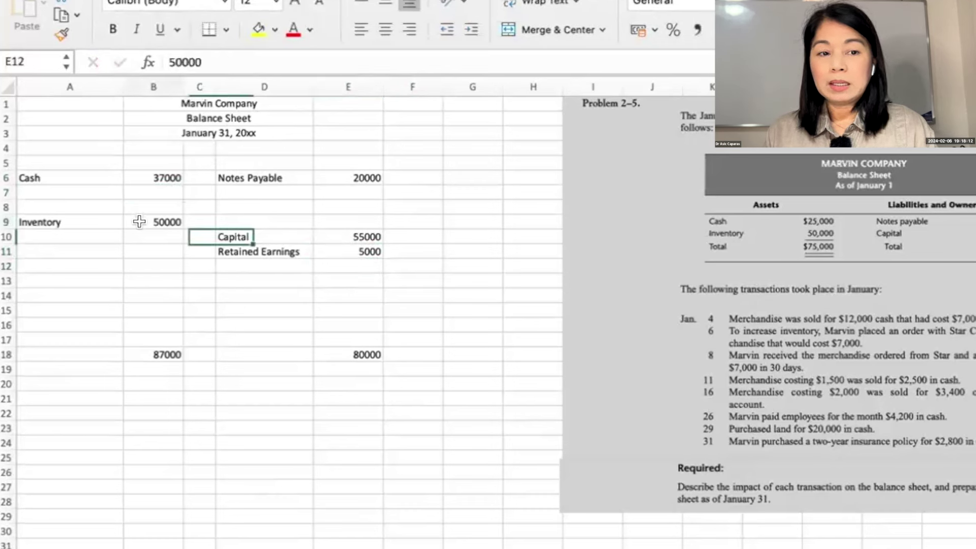
left_click(170, 61)
type("=")
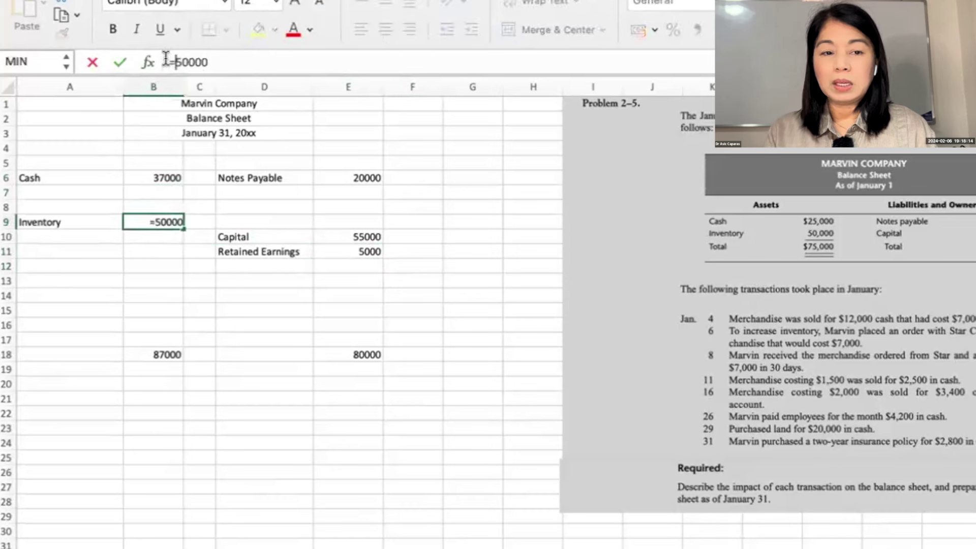
left_click(232, 59)
type("-7")
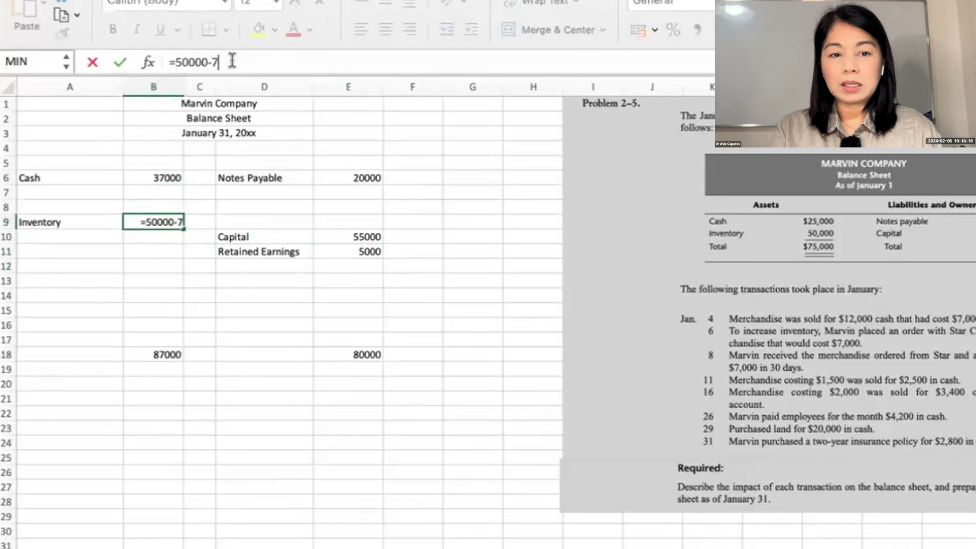
type("000")
key("Return")
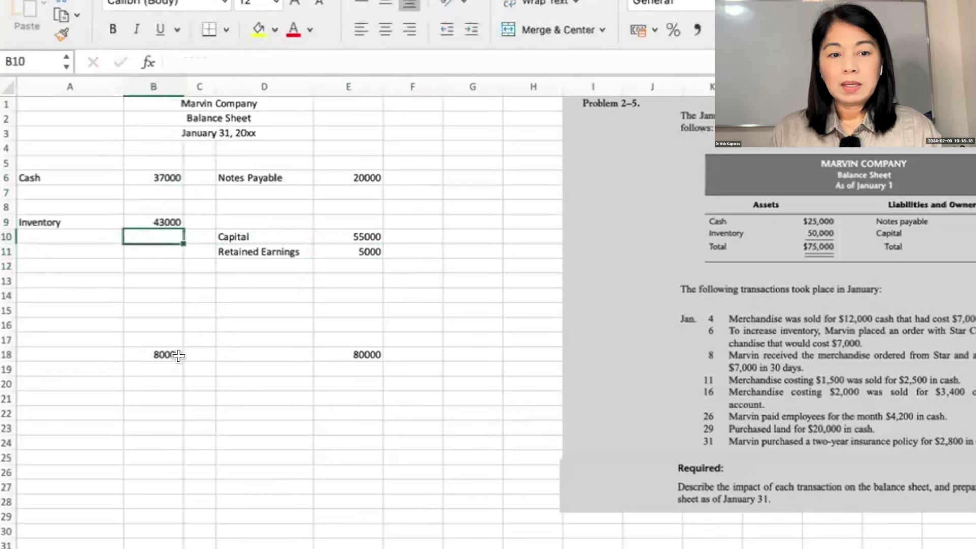
- Enter the label Total Assets in A18
left_click(140, 349)
left_click(82, 351)
type("Total Assets")
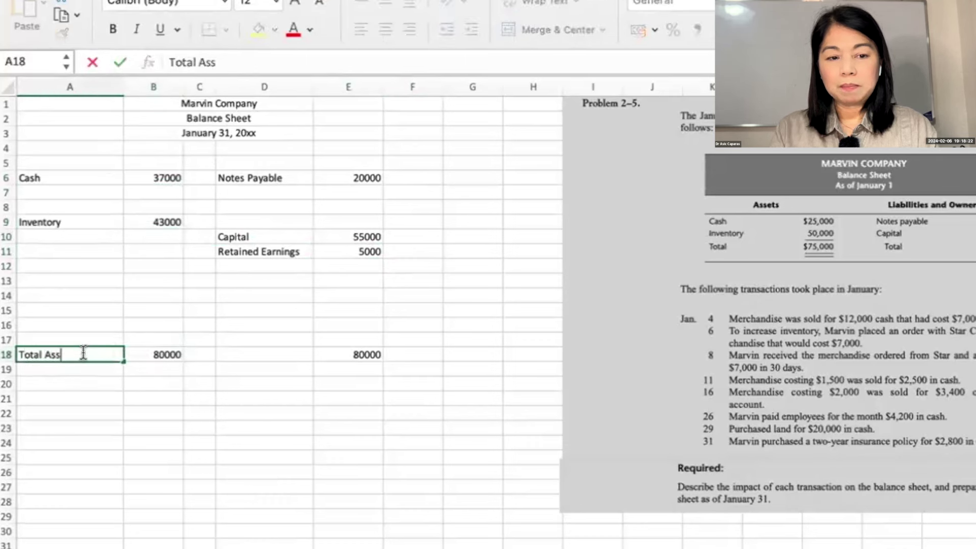
- Enter the label Total Liabilities and Owner's Equity in D18 and wrap its text within the cell
key("Tab")
key("Tab")
key("Tab")
type("Tota")
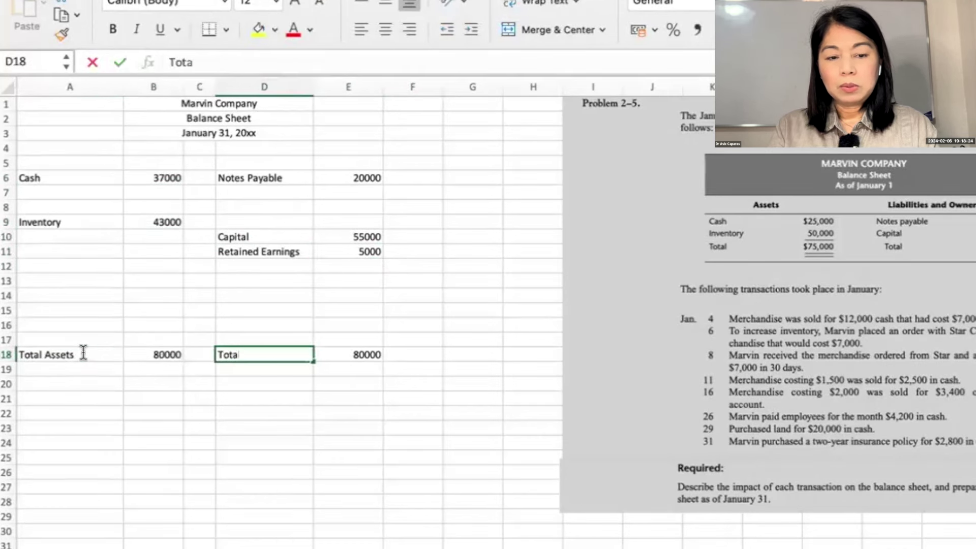
type("l Liabilities ")
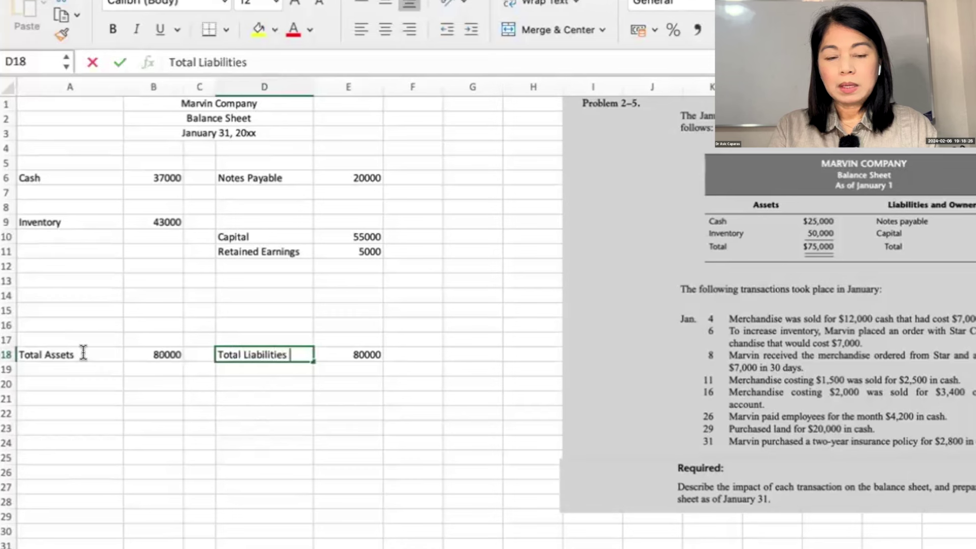
type("and O")
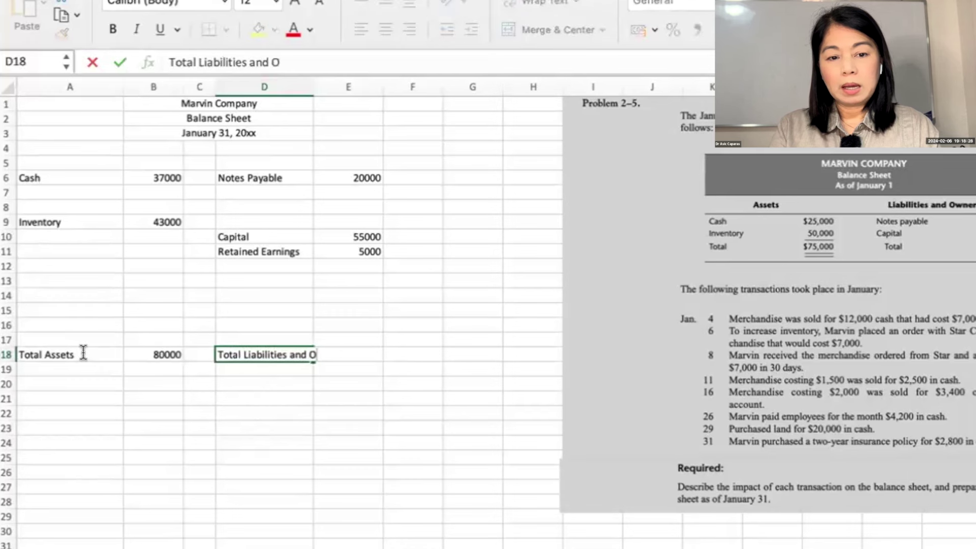
type("wner's")
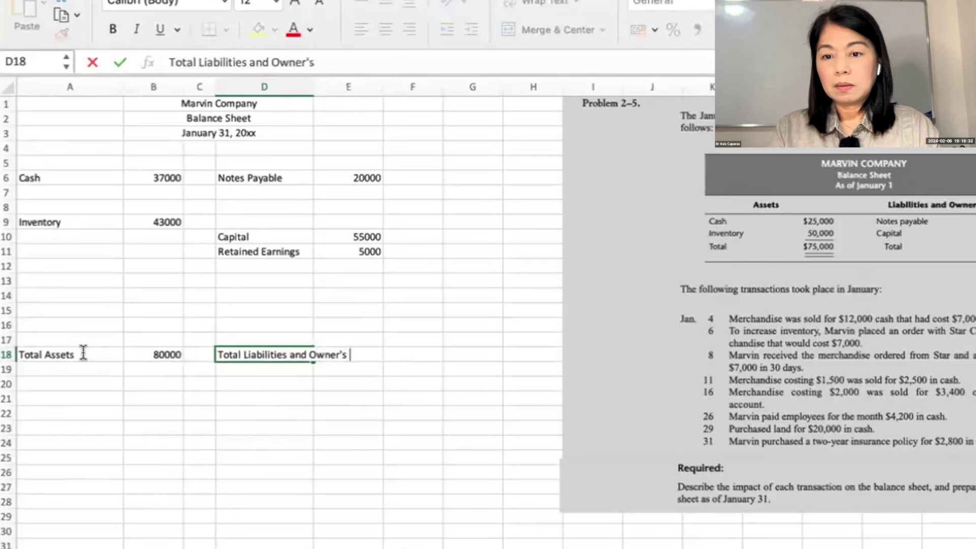
type(" Equity")
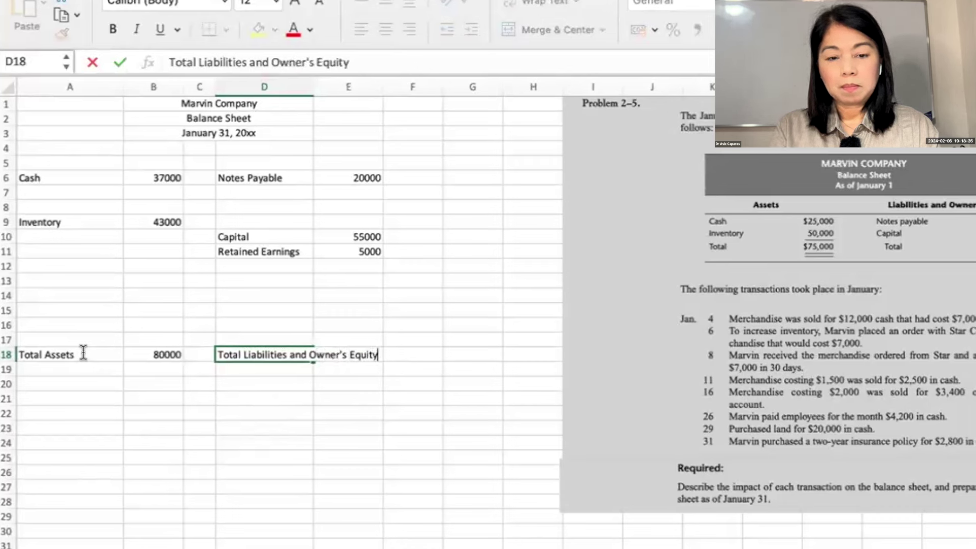
key("Return")
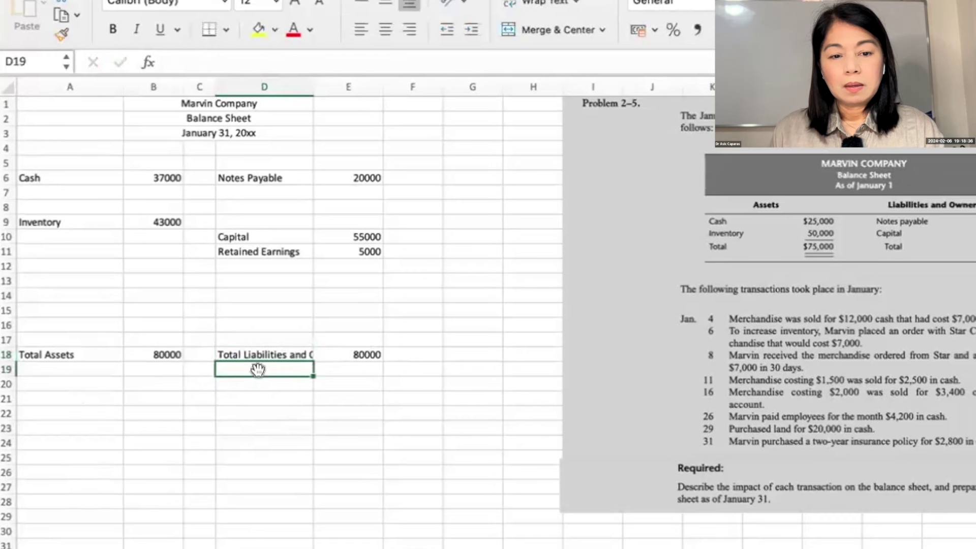
left_click(285, 352)
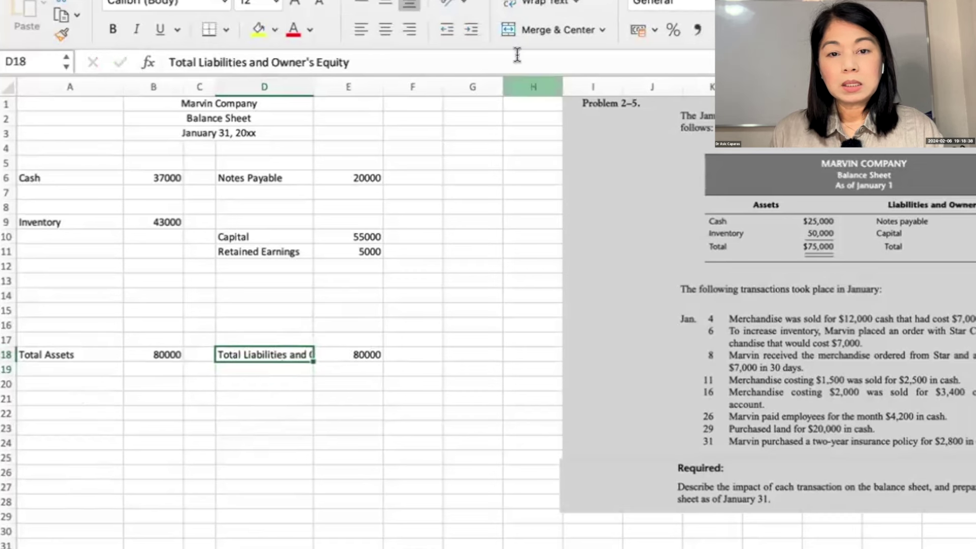
left_click(537, 3)
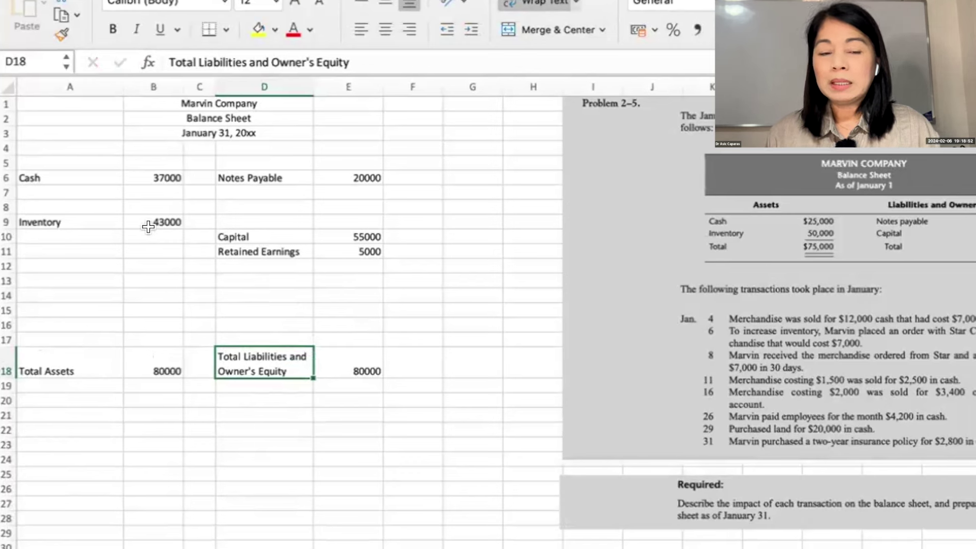
- Move the Notes Payable entry down to D8:E8 and enter Accounts Payable with 7000 in D6:E6
left_click_drag(235, 176, 339, 208)
left_click(263, 175)
type("Accounts Payable")
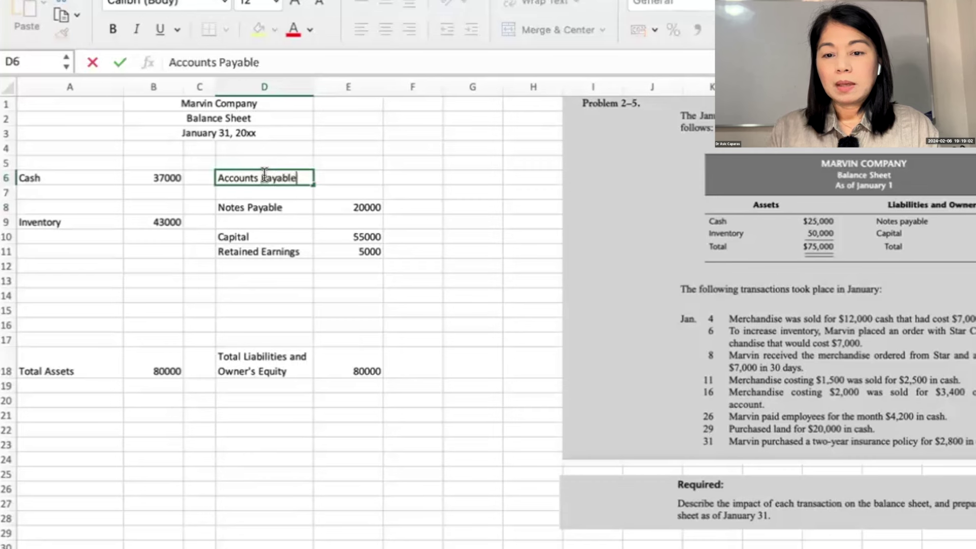
key("Tab")
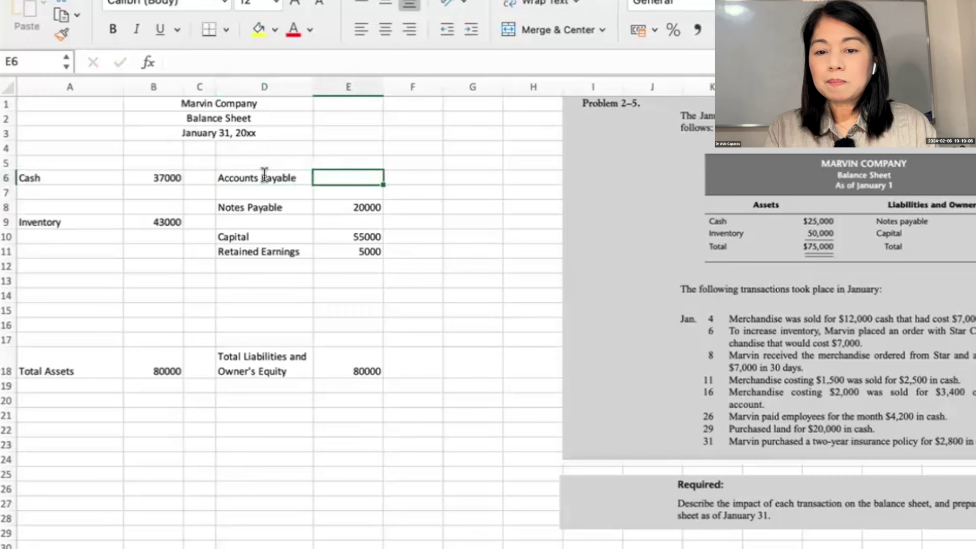
type("7000")
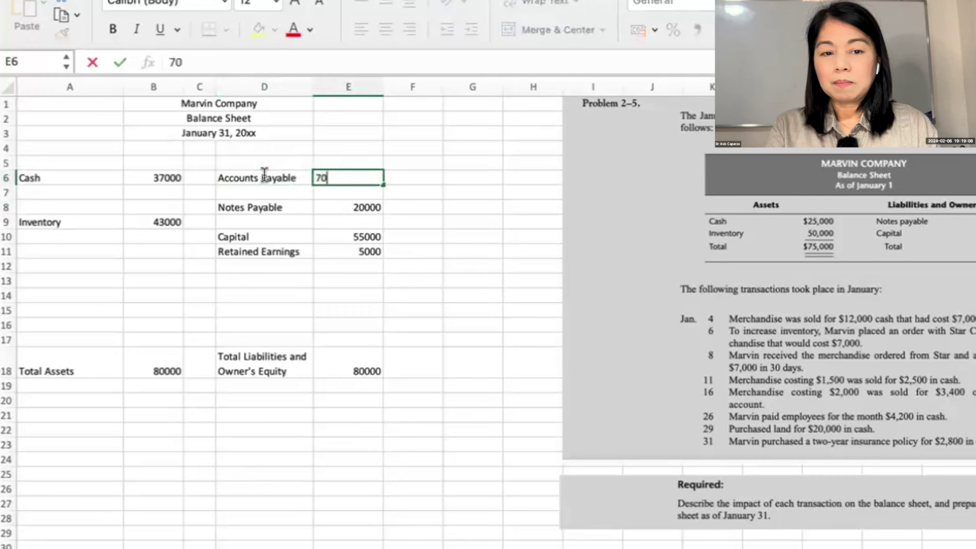
key("Return")
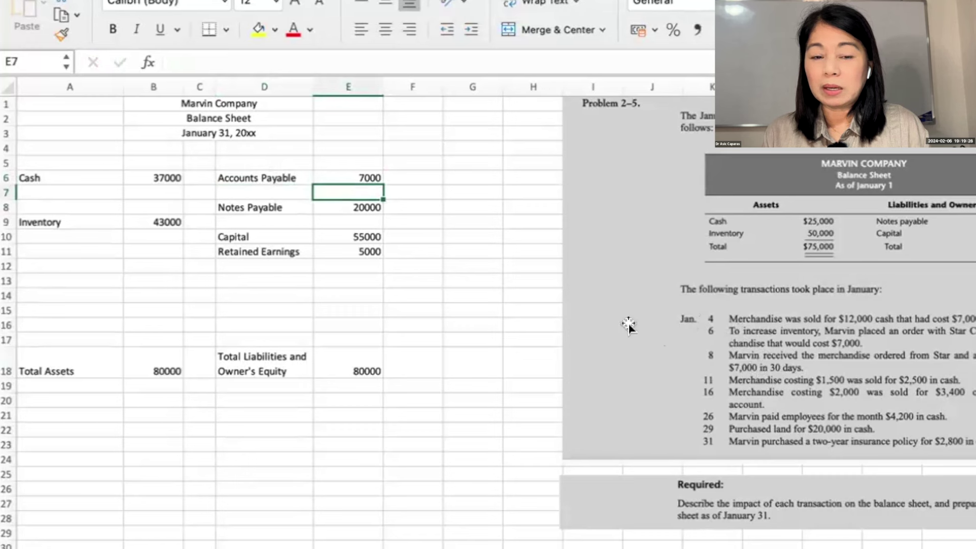
- Add the January 8 merchandise to inventory by changing B9 to =50000-7000+7000
left_click(350, 179)
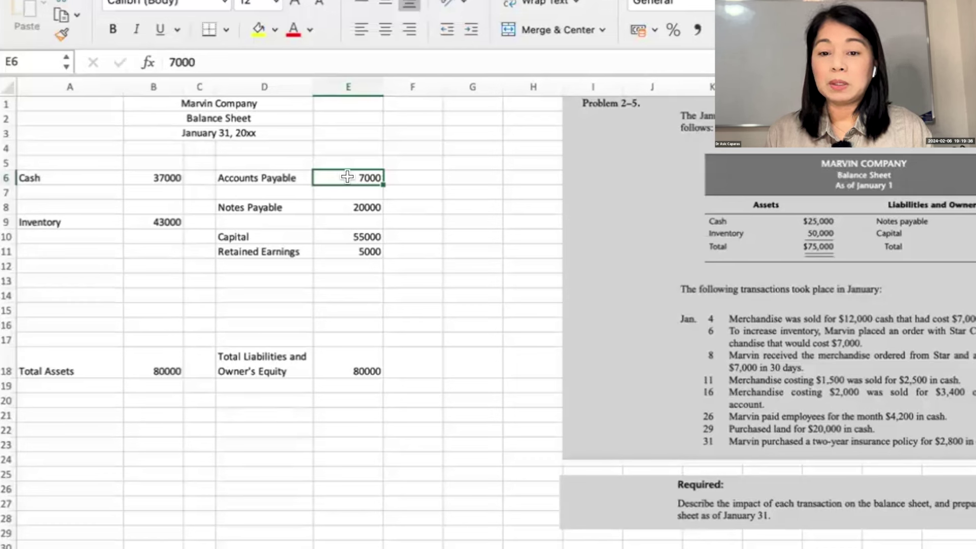
left_click(135, 222)
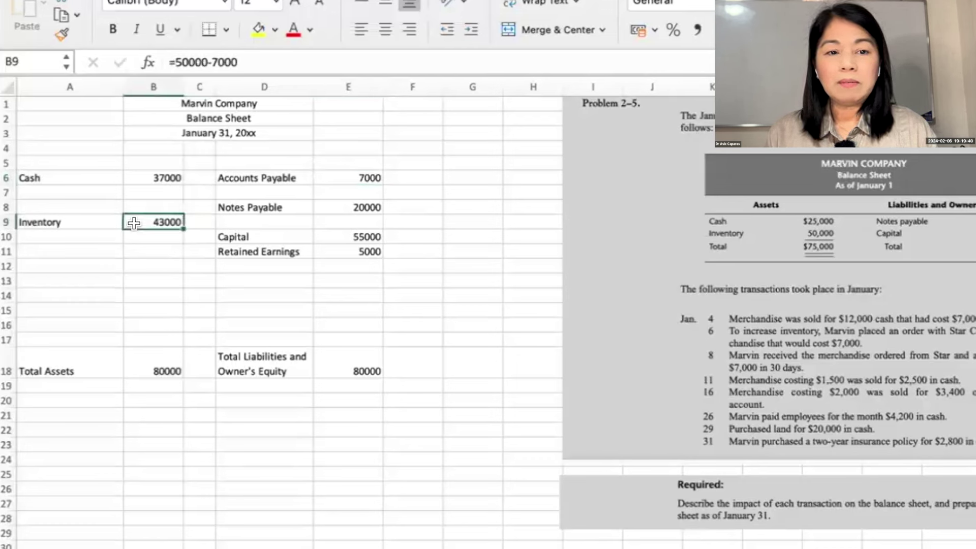
left_click(251, 59)
type("+")
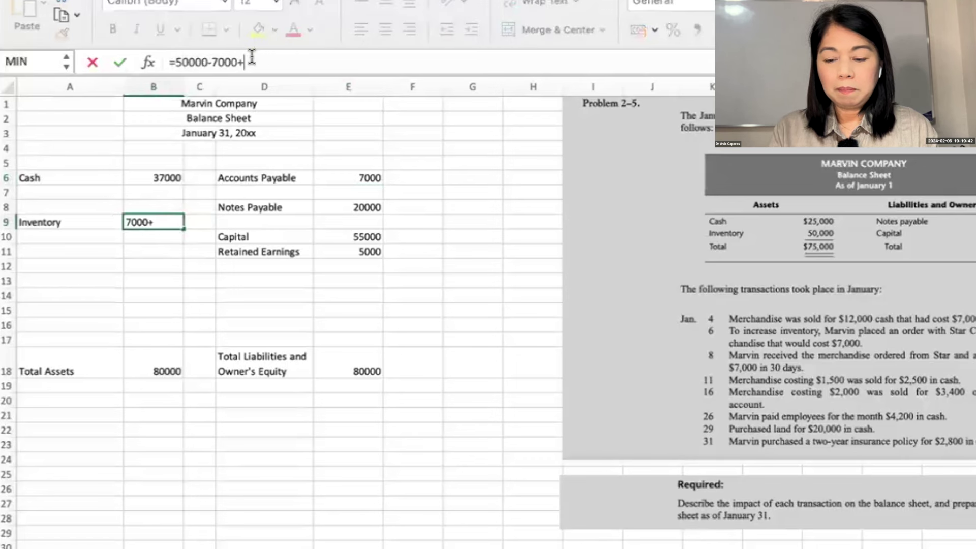
type("7000")
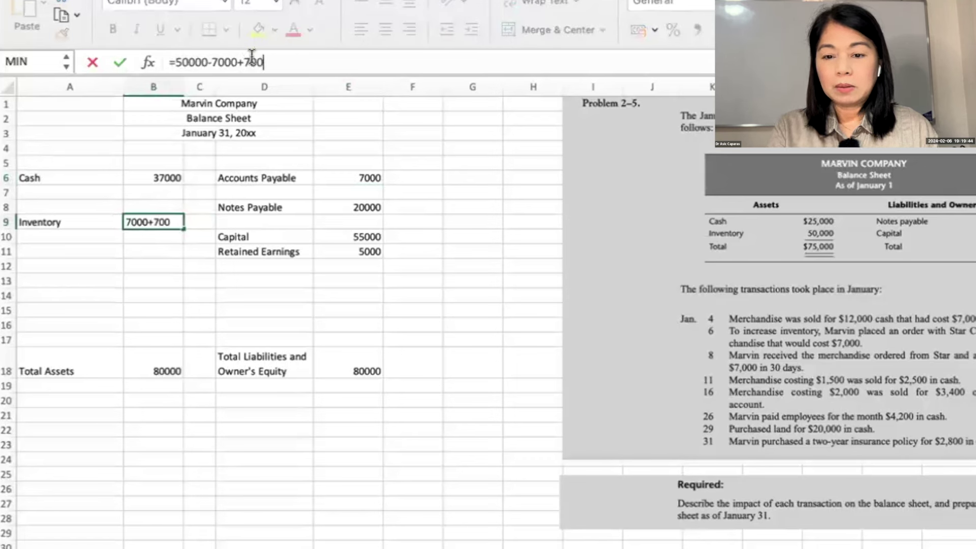
key("Return")
- Check the Total Assets formula in B18 against the cash, inventory and Accounts Payable entries
left_click(163, 370)
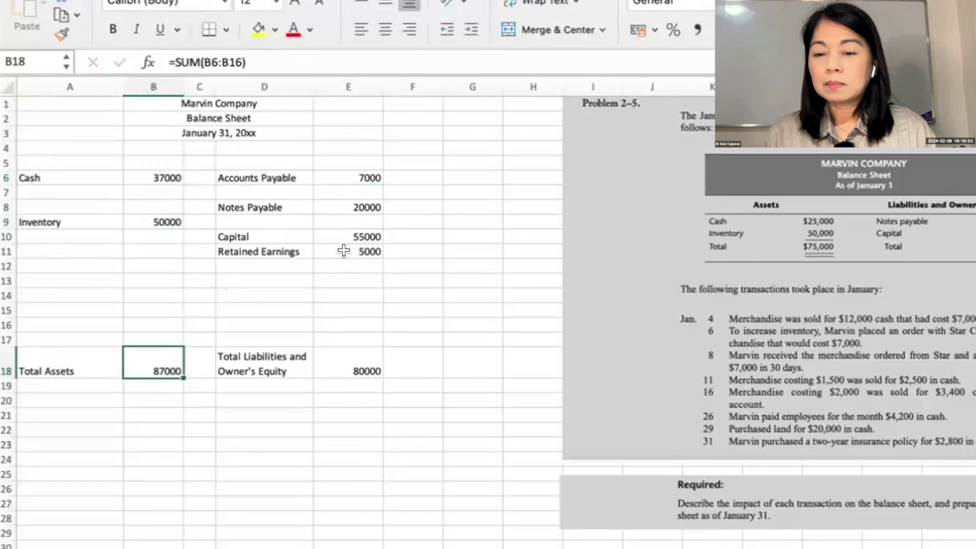
left_click(350, 177)
left_click(170, 219)
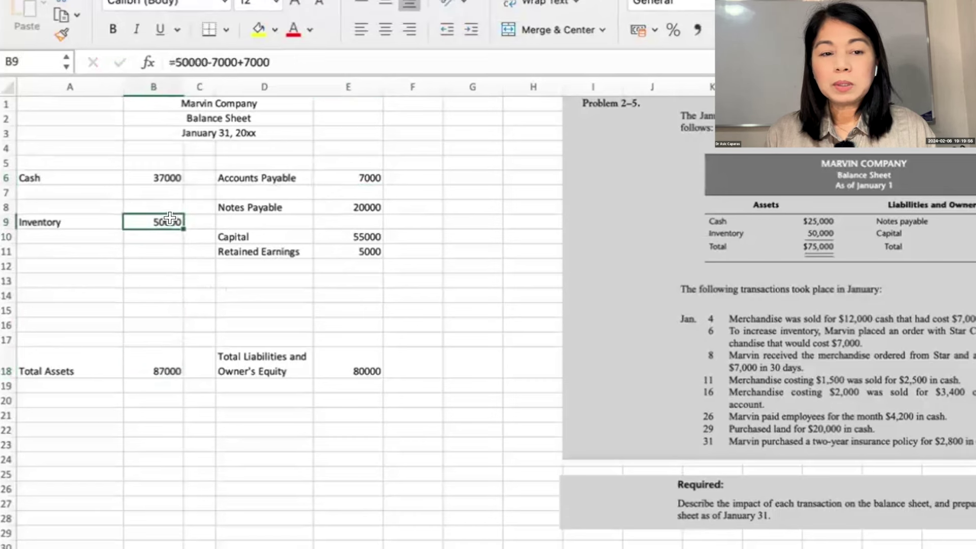
left_click(302, 61)
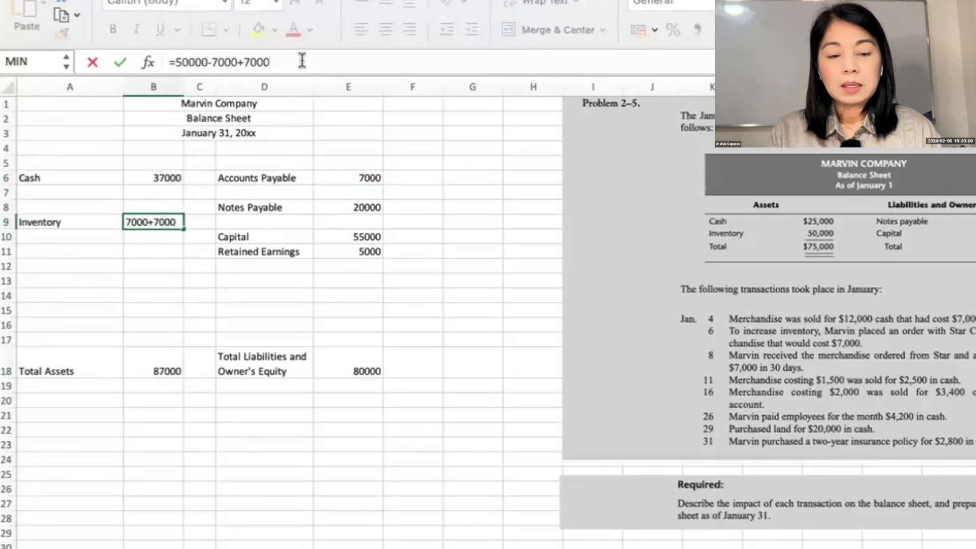
key("Return")
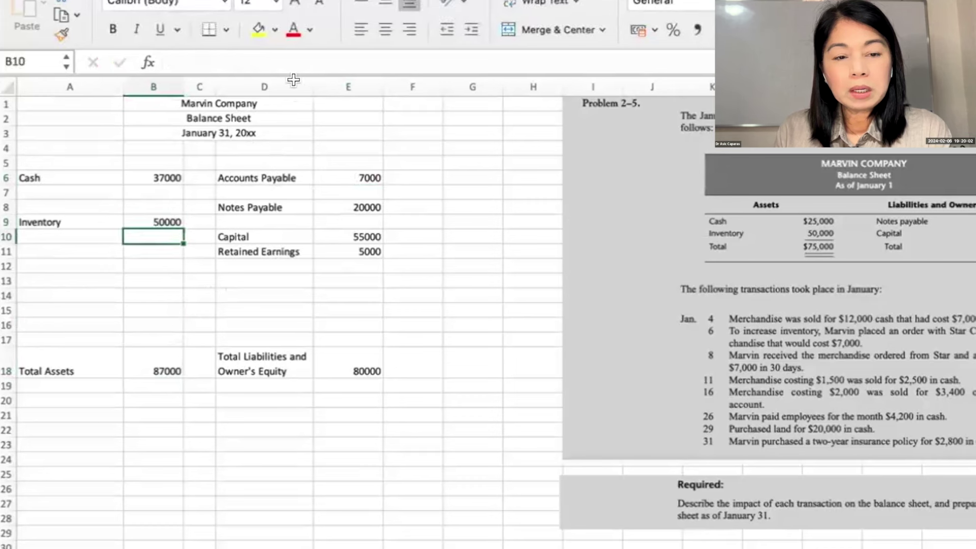
left_click(165, 175)
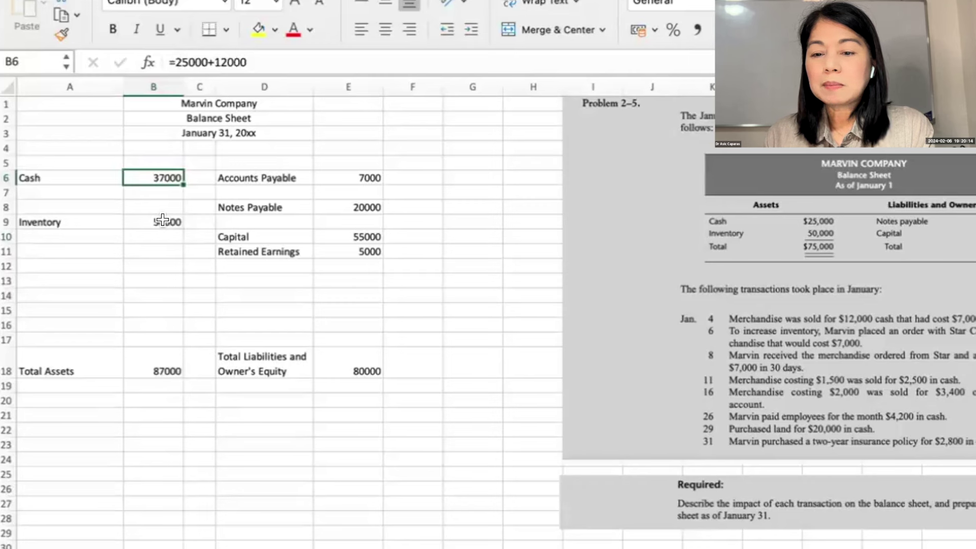
left_click(349, 177)
- Correct the Total Liabilities and Owner's Equity sum in E18 so its range starts at Accounts Payable in E6
left_click(354, 368)
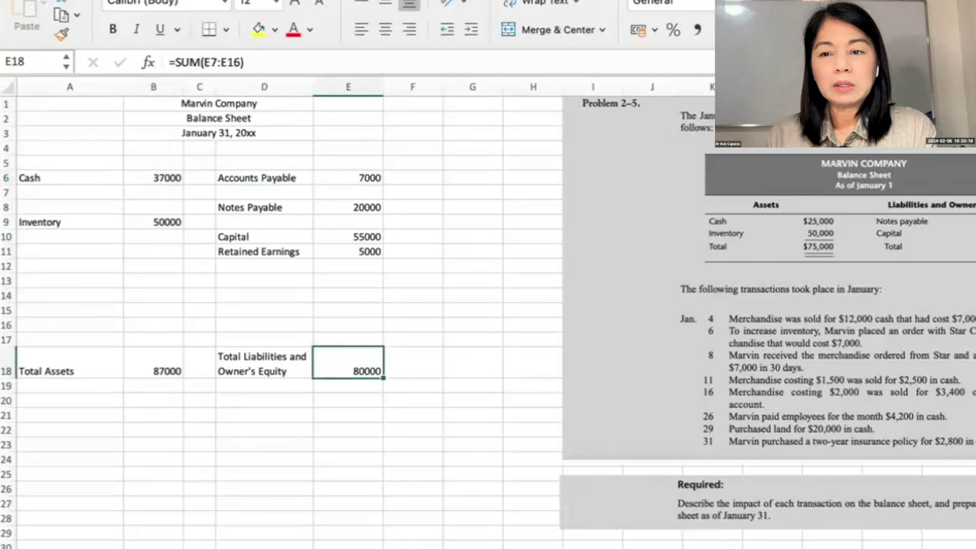
double_click(354, 368)
left_click_drag(348, 346, 331, 220)
left_click_drag(354, 179, 357, 337)
key("Return")
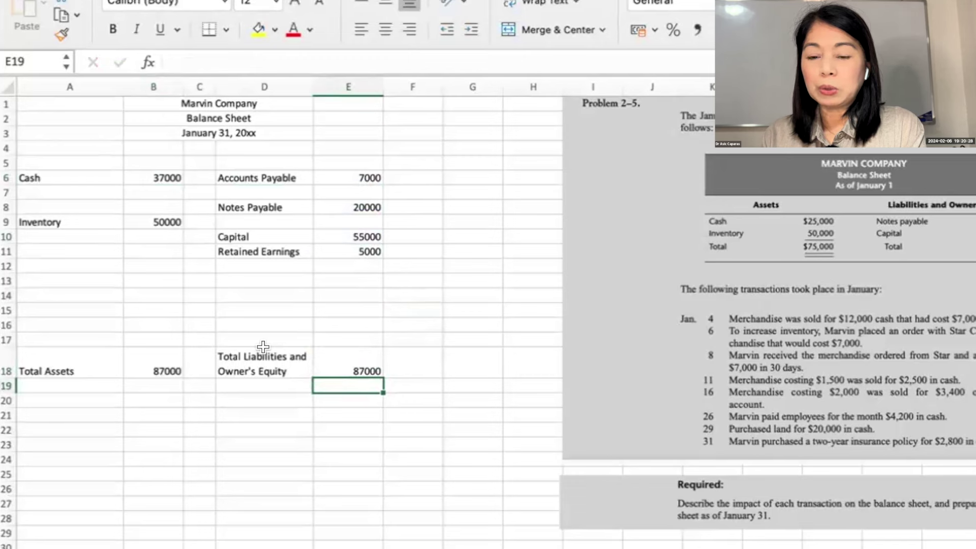
- Record the January 11 cash receipt by changing cash in B6 to =25000+12000+2500
left_click(169, 176)
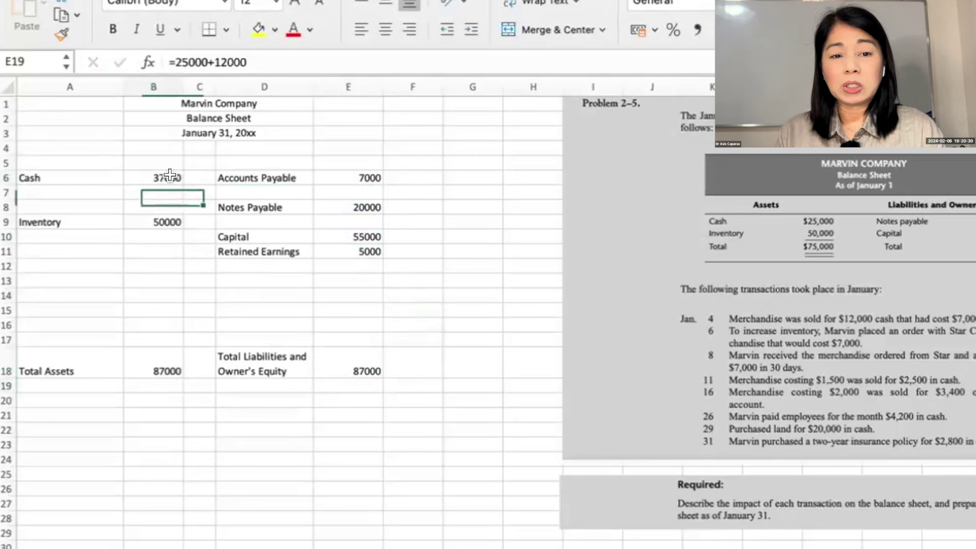
left_click(275, 63)
type("+2500")
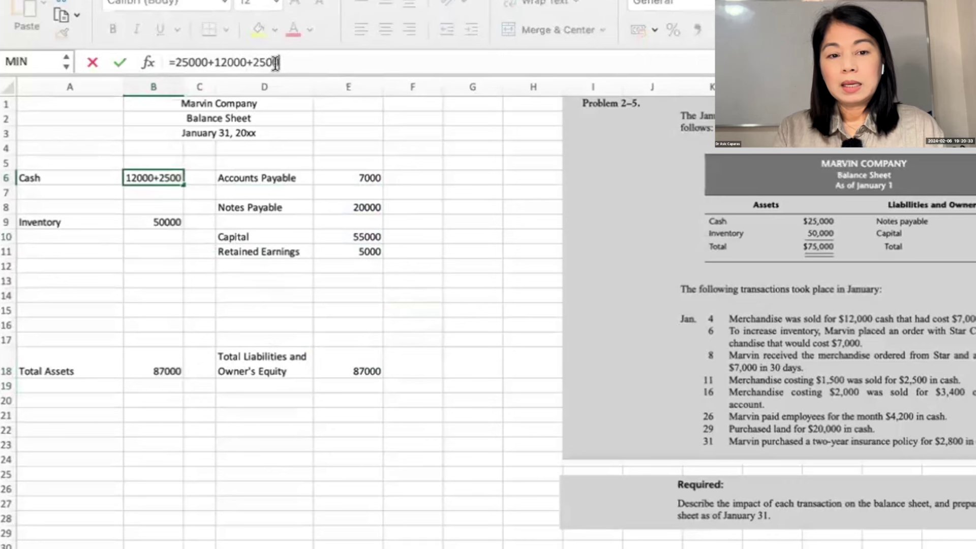
key("Return")
- Try adding 2500 to Retained Earnings in E11, remove the addition, and undo the January 11 cash increase
left_click(348, 251)
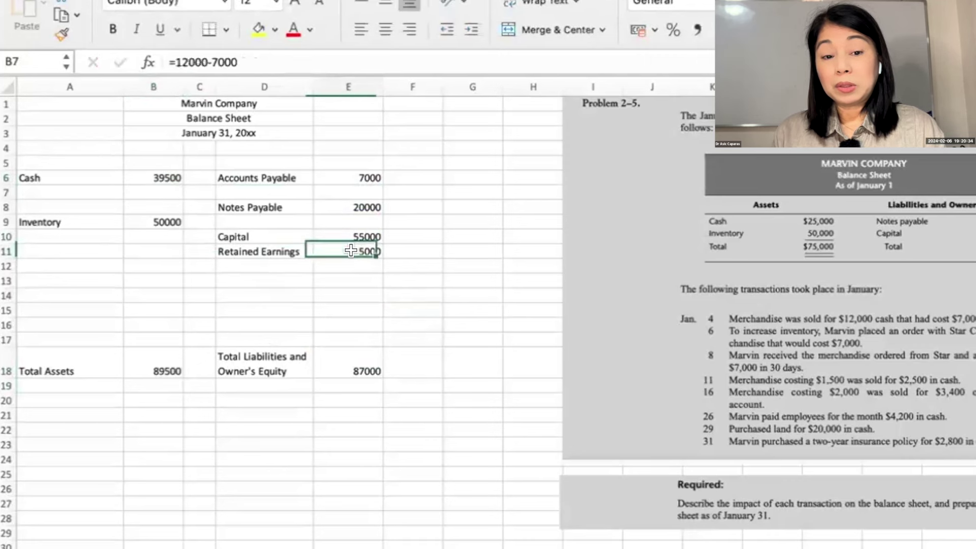
left_click(270, 63)
type("+")
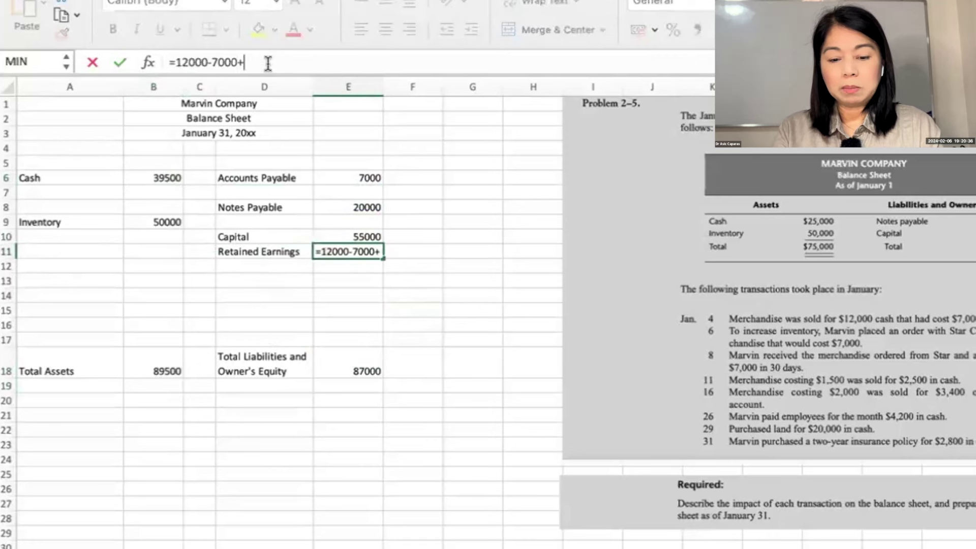
type("2500")
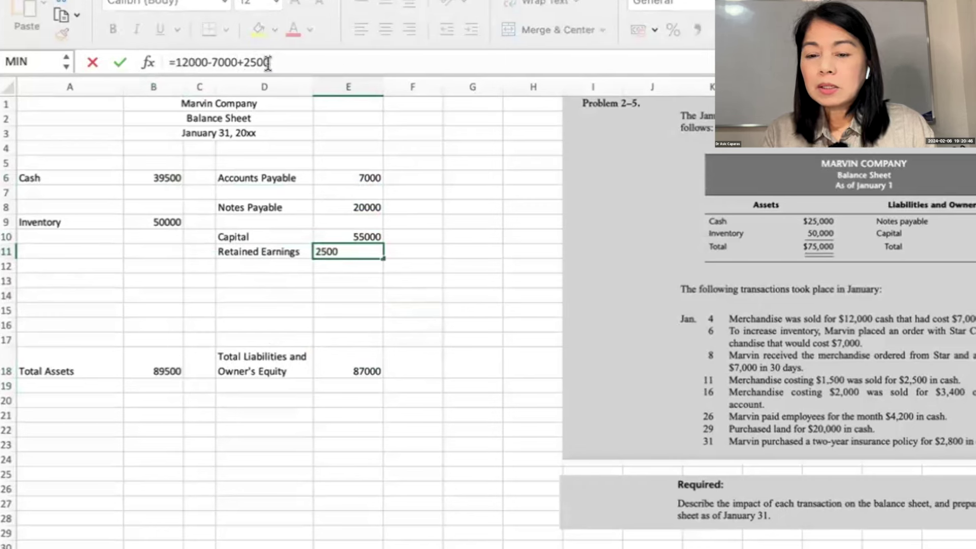
key("BackSpace")
key("BackSpace")
key("BackSpace")
key("BackSpace")
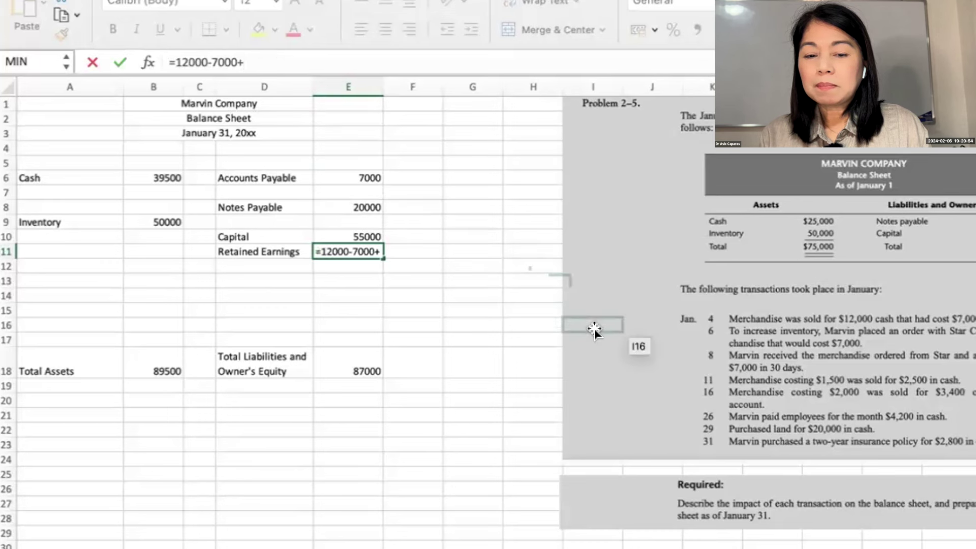
key("BackSpace")
key("Return")
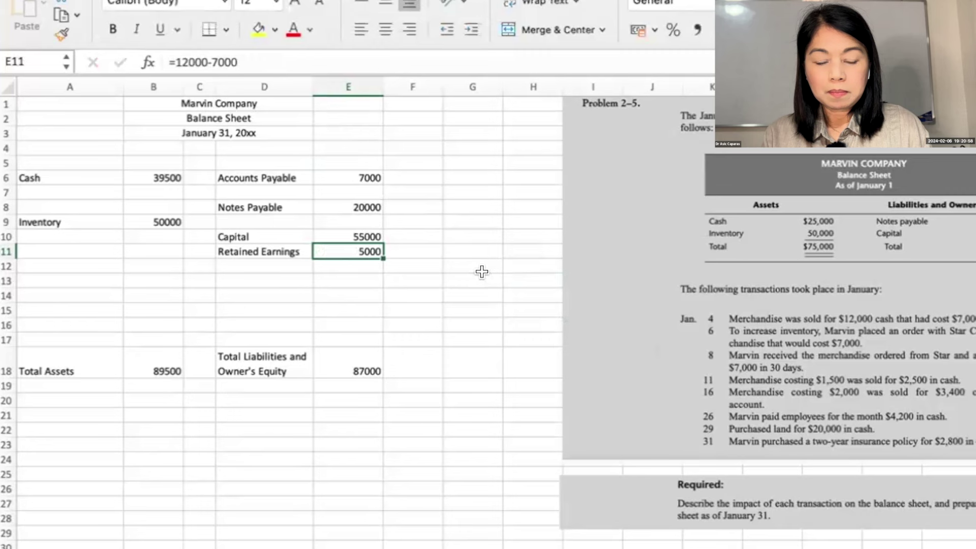
key("super+z")
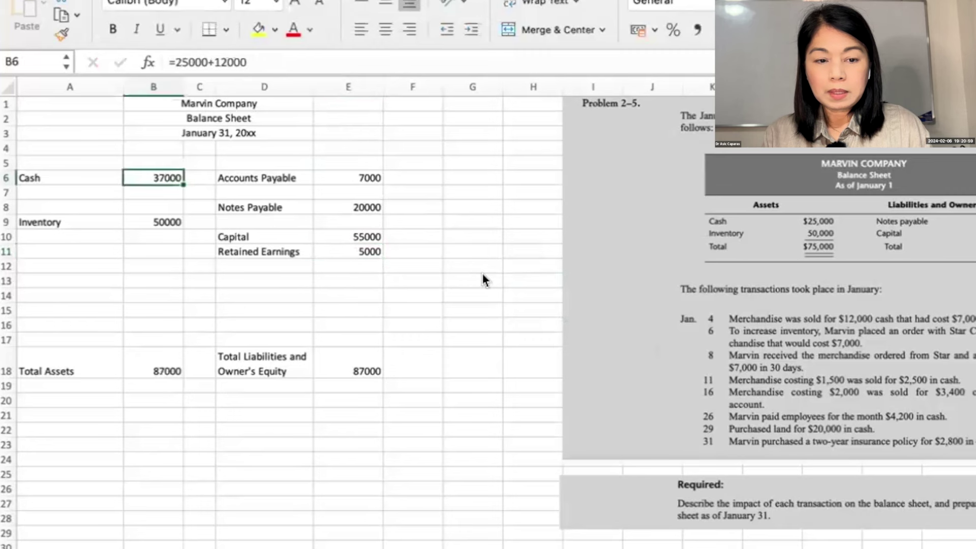
- Enlarge the Problem 2–5 picture to reach column G and place the Required picture below it
left_click(581, 391)
left_click_drag(552, 463, 435, 520)
key("super+v")
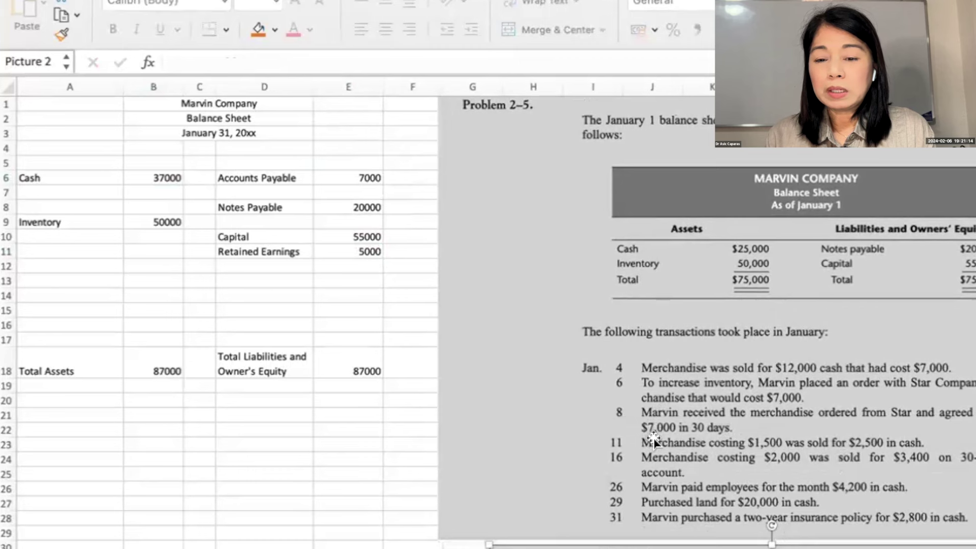
- Record the January 11 sale by adding 2500 to both the Cash formula in B6 and the Retained Earnings formula in E11
left_click(175, 178)
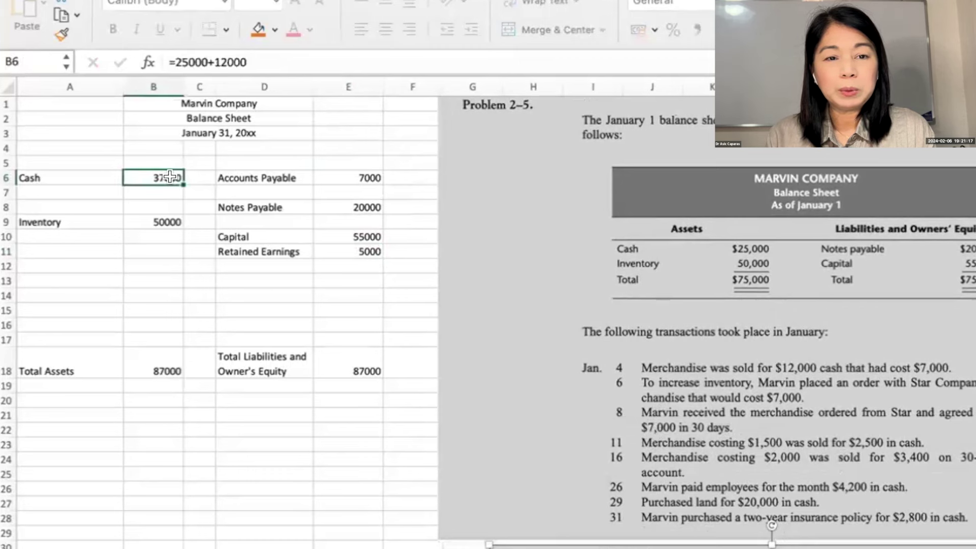
left_click(293, 62)
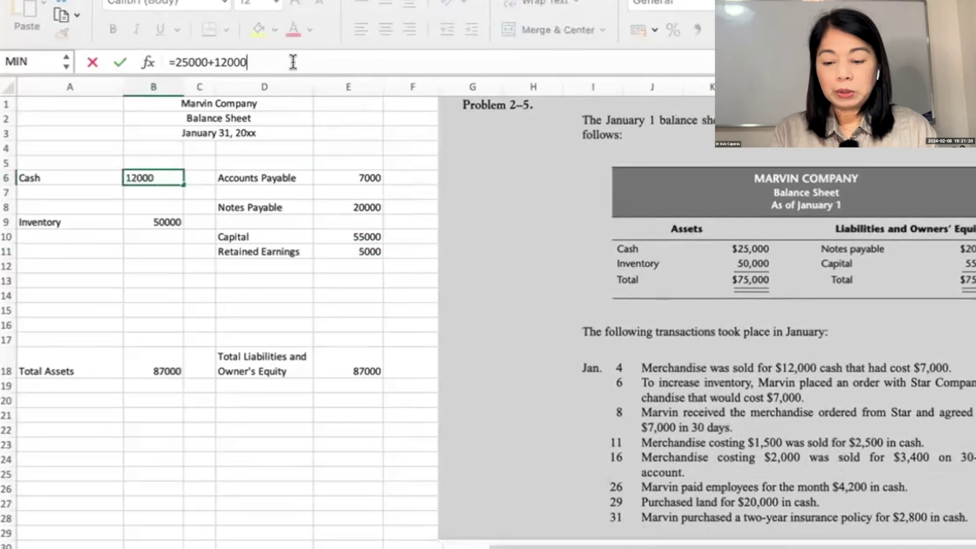
type("+2500")
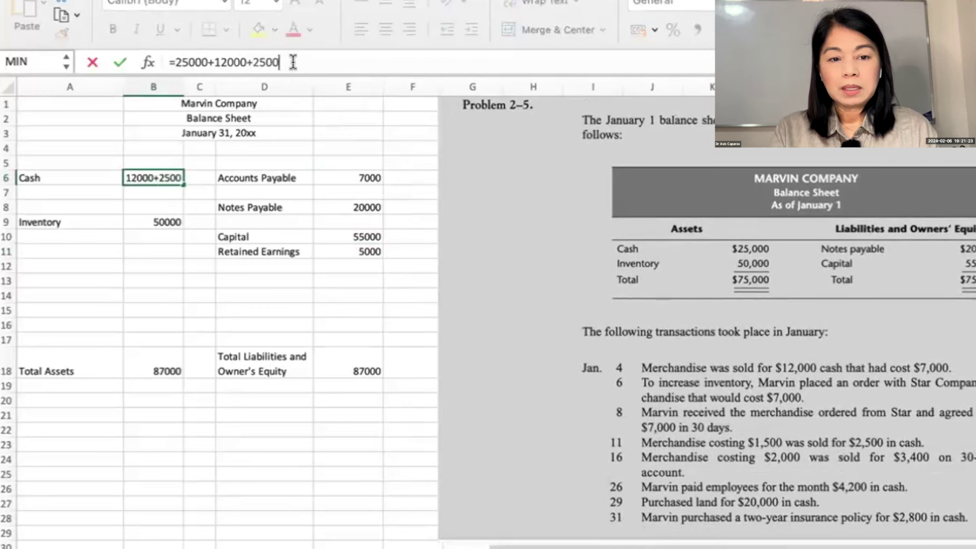
key("Return")
left_click(364, 251)
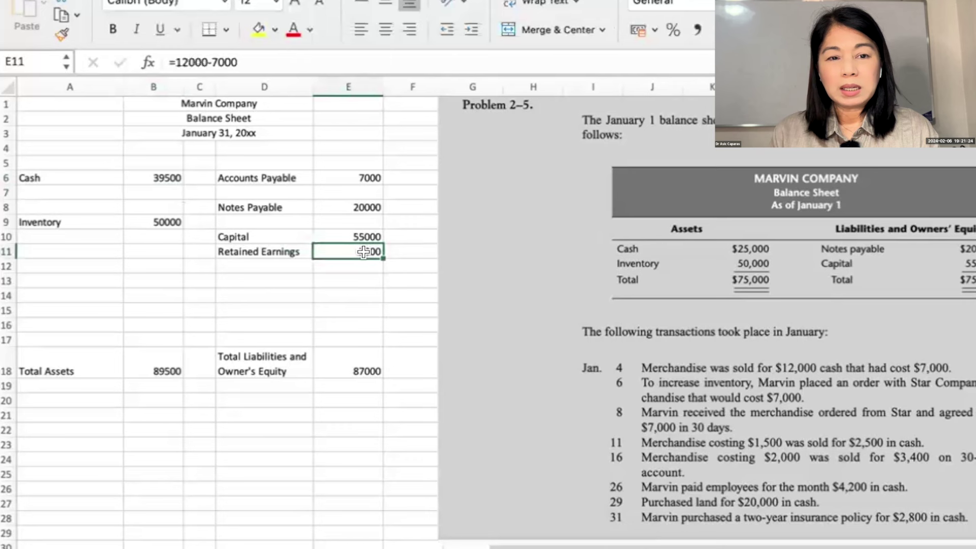
left_click(268, 62)
type("+2500")
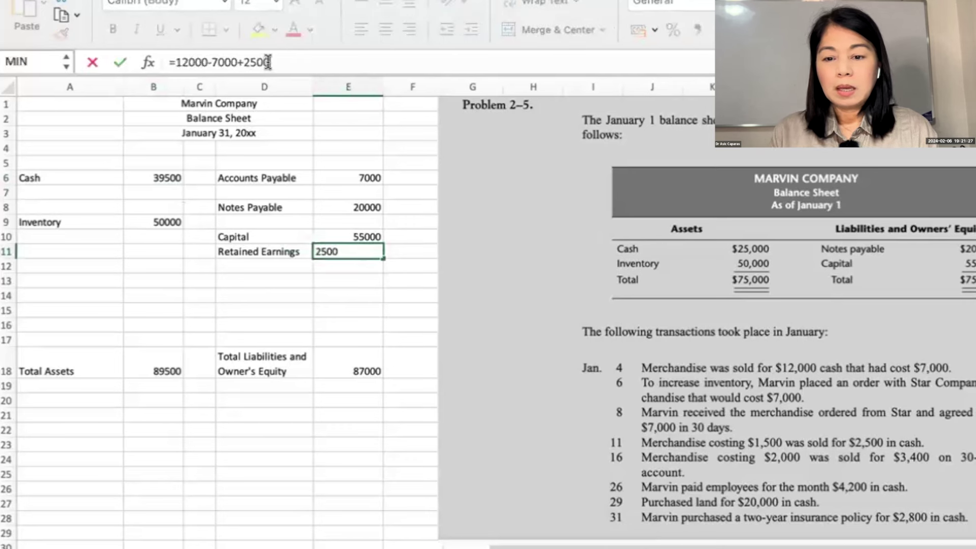
key("Return")
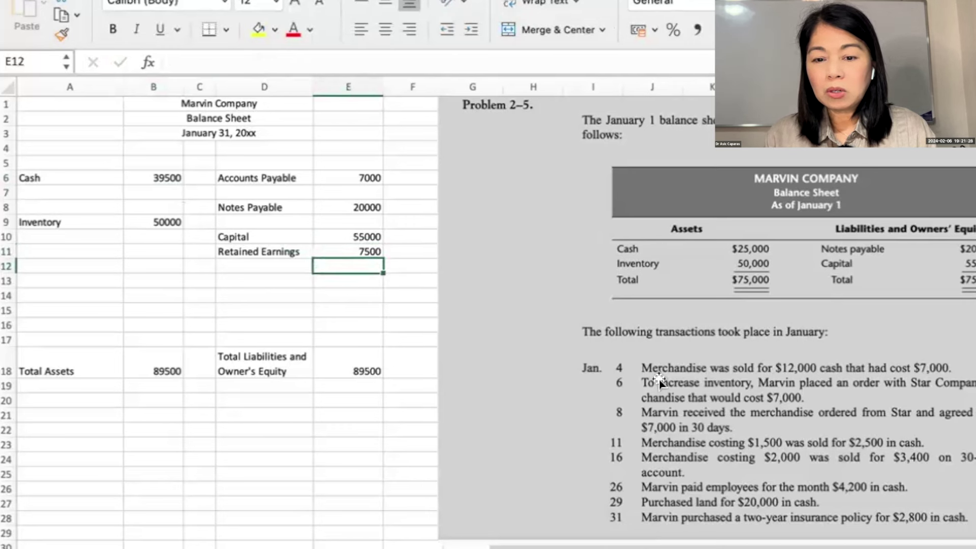
- Record the January 11 cost of goods by subtracting 1500 from Inventory in B9 and Retained Earnings in E11, and check both totals
left_click(159, 221)
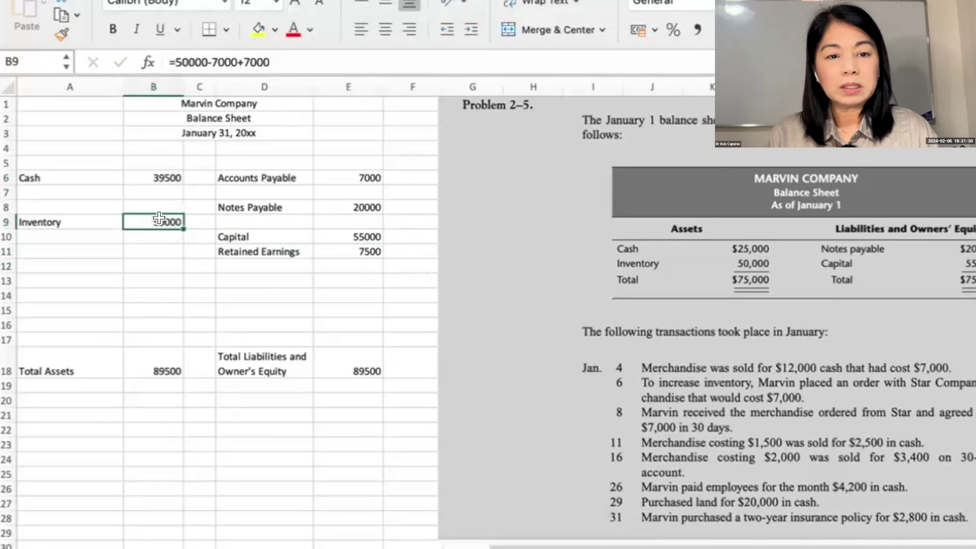
left_click(289, 61)
type("-1500")
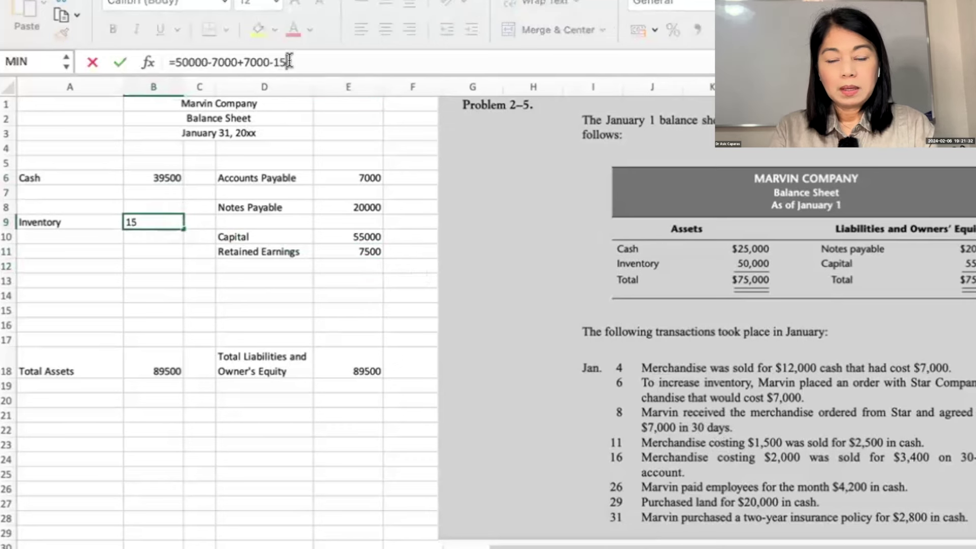
key("Return")
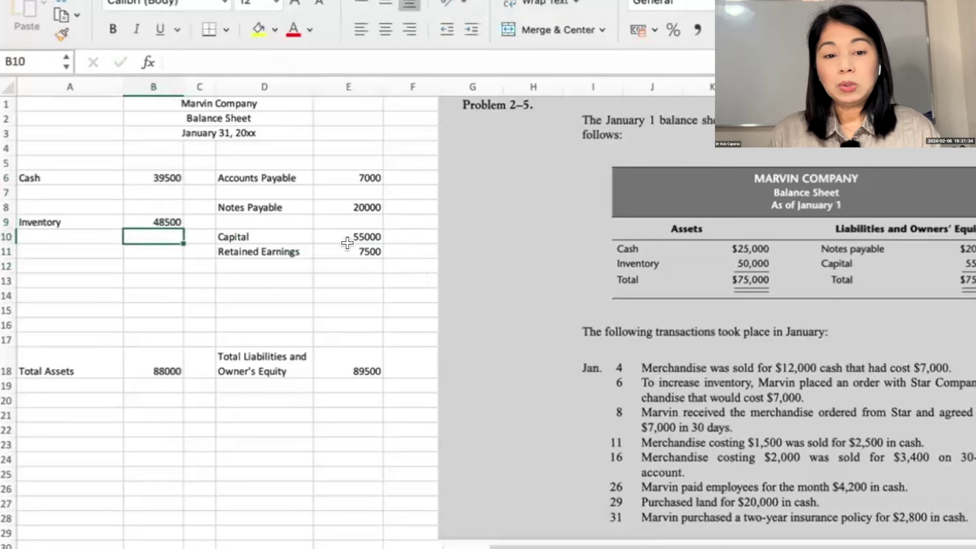
left_click(348, 251)
left_click(307, 63)
type("-1500")
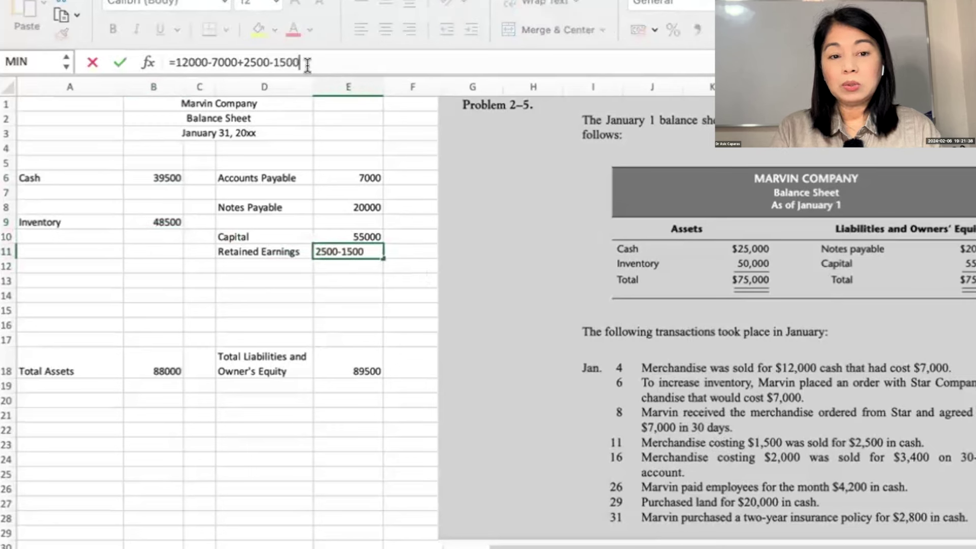
key("Return")
left_click(167, 359)
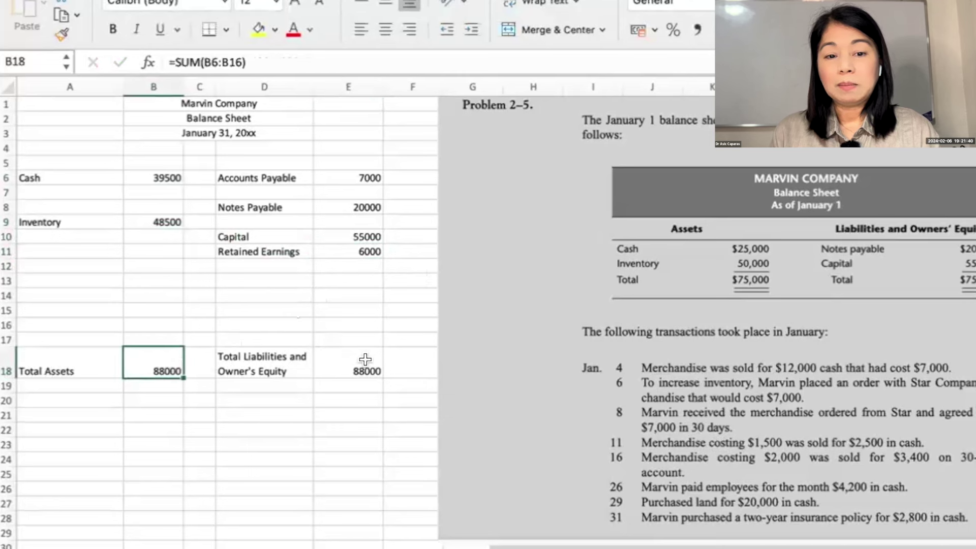
left_click(349, 359)
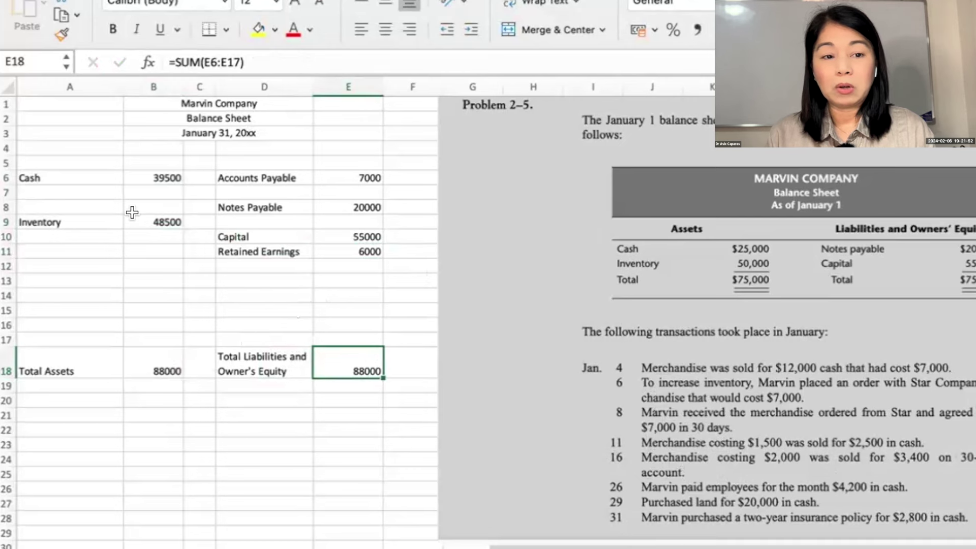
- Add an Accounts Receivable line label below Cash in A7
left_click(94, 191)
type("Acc")
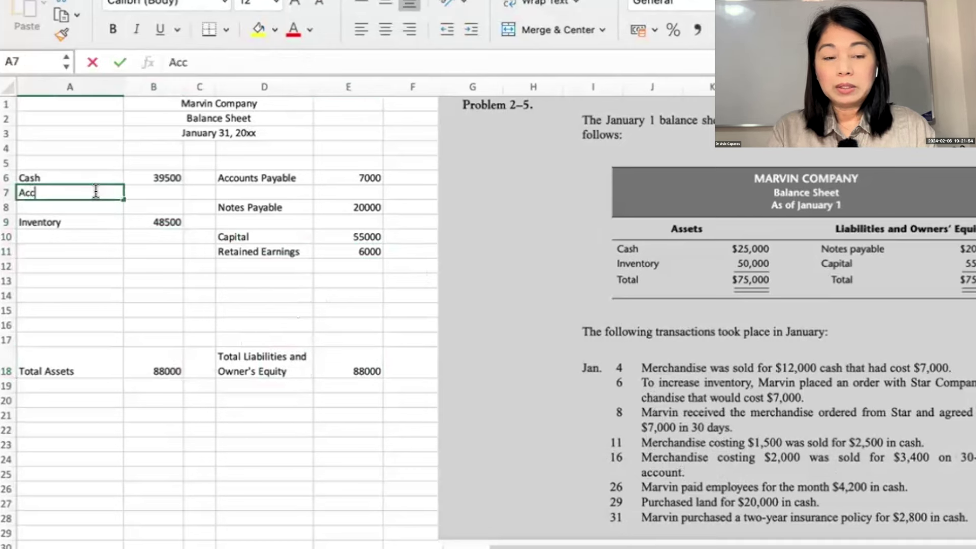
type("ounts Receivable")
key("Return")
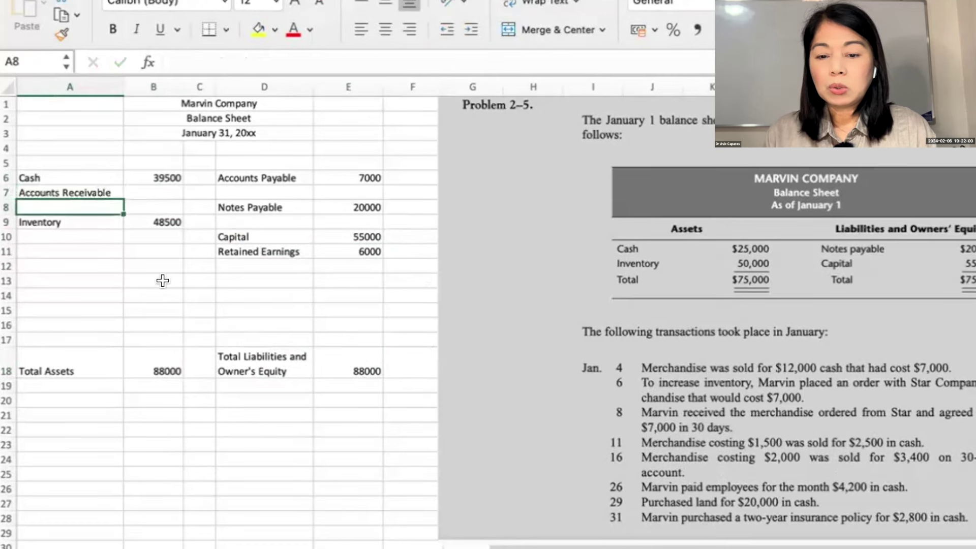
- Record the January 16 merchandise cost by subtracting 2000 from the Inventory formula in B9
left_click(352, 251)
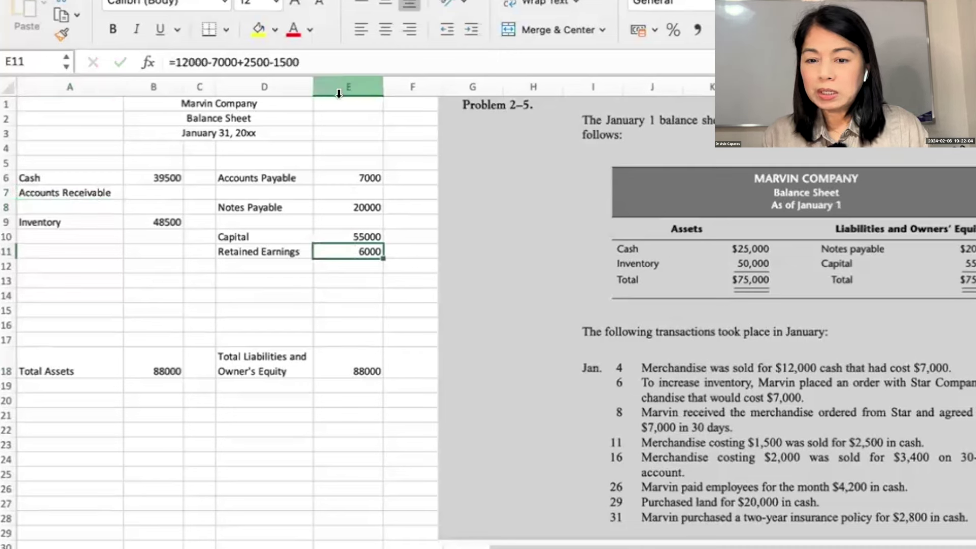
left_click(168, 222)
left_click(373, 60)
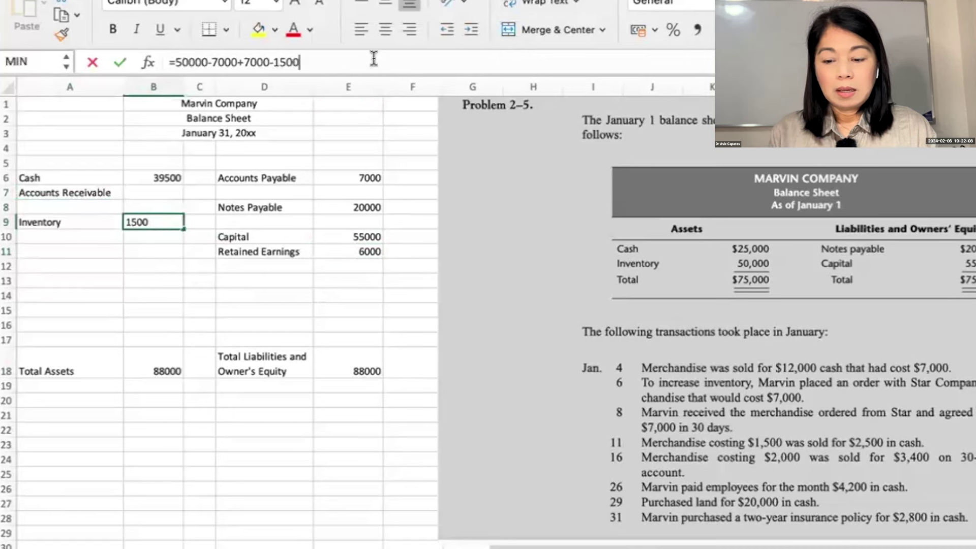
type("-2000")
key("Return")
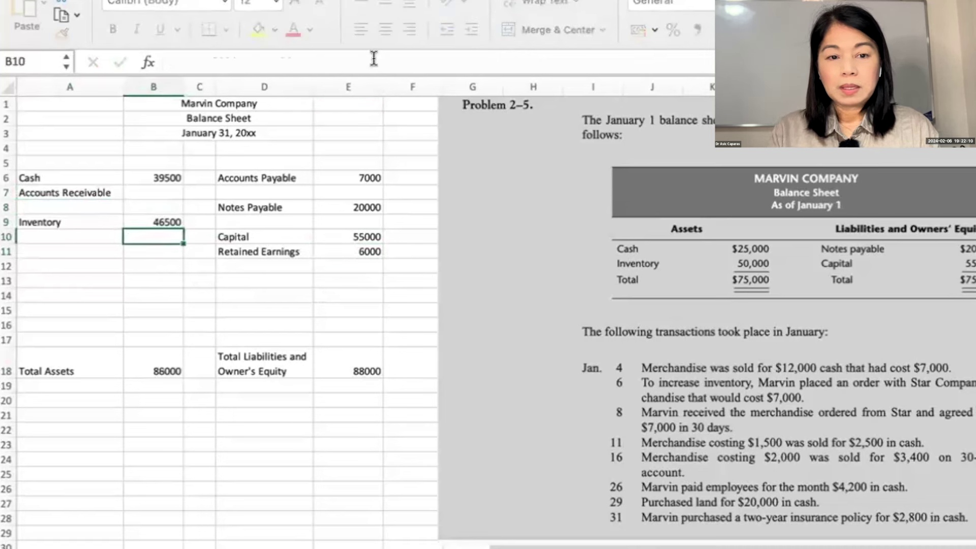
- Record the January 16 credit sale by appending -2000+3400 to Retained Earnings in E11 and entering 3400 for Accounts Receivable in B7
left_click(355, 251)
left_click(356, 67)
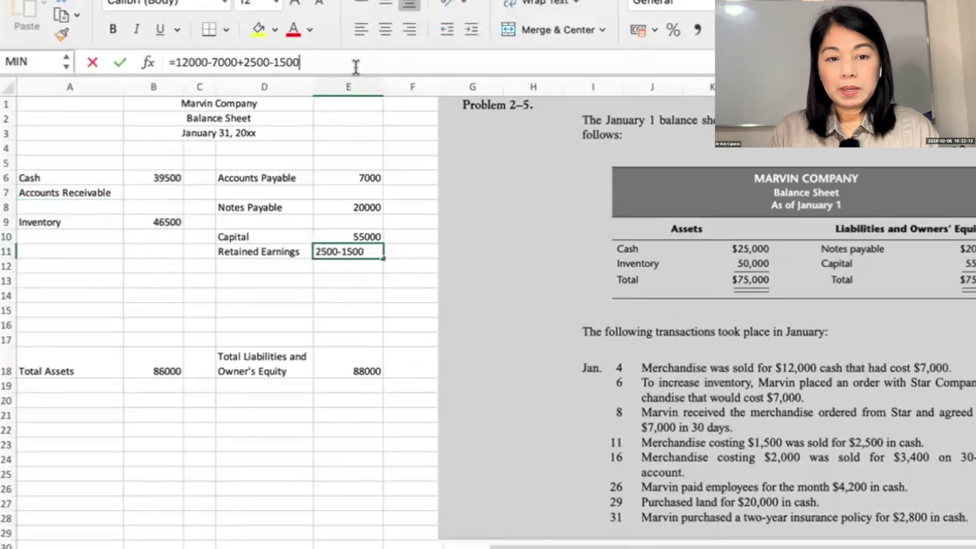
type("-2000")
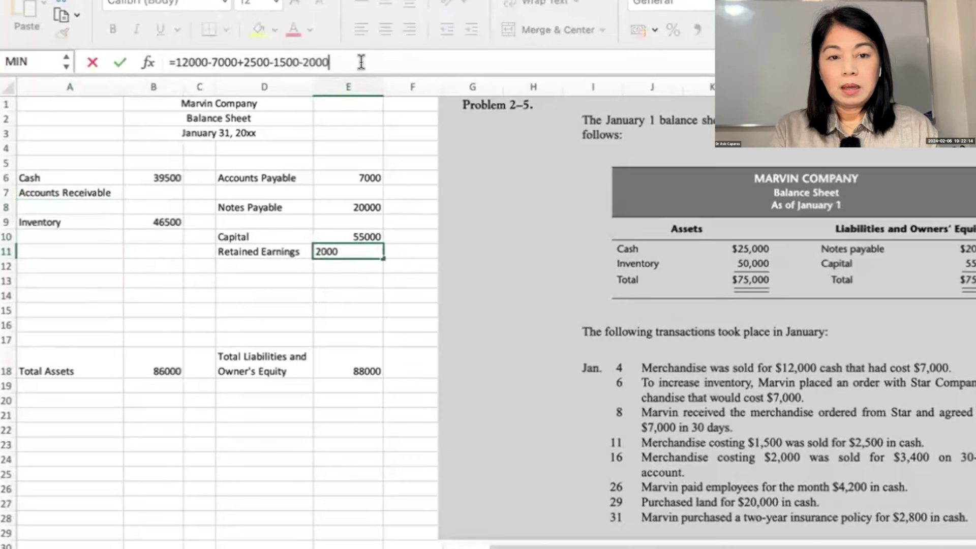
type("+")
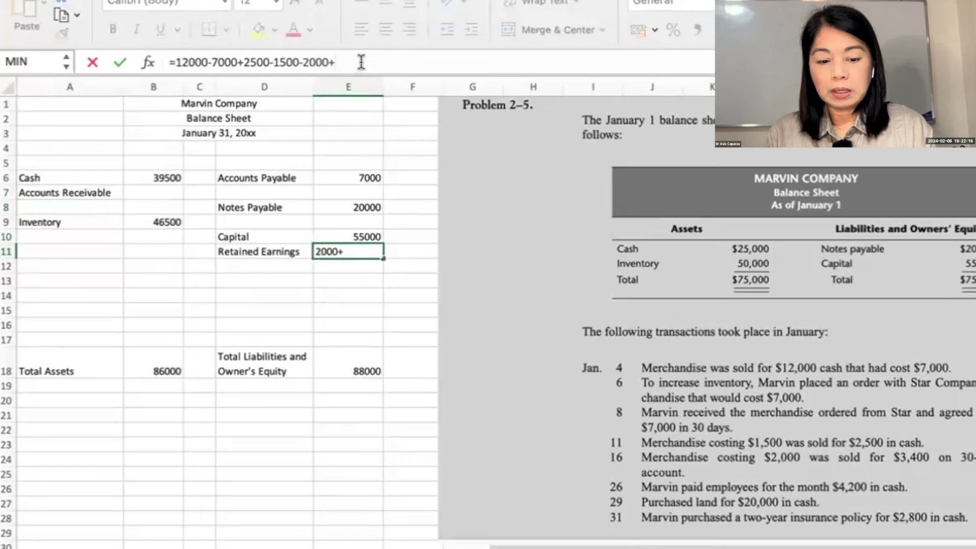
type("3400")
key("Return")
left_click(166, 193)
type("3400")
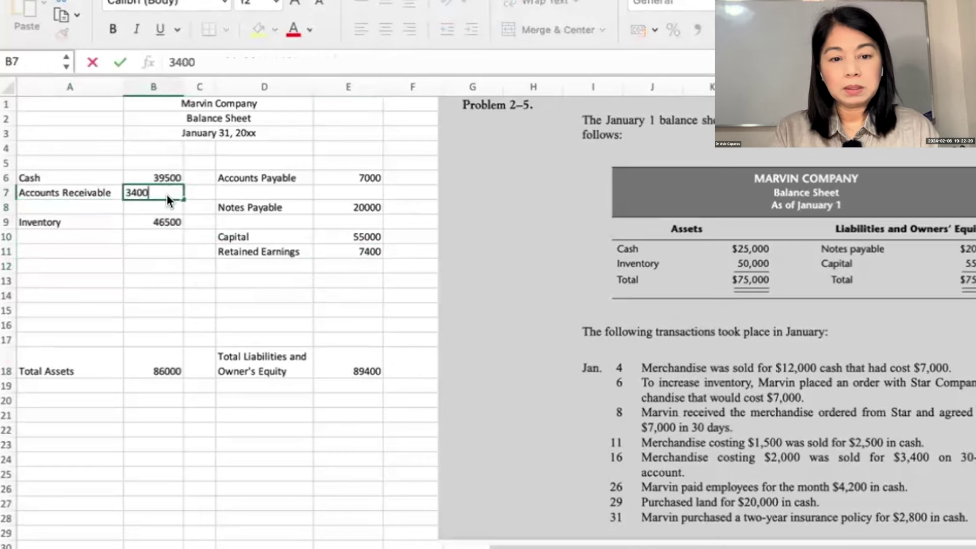
key("Return")
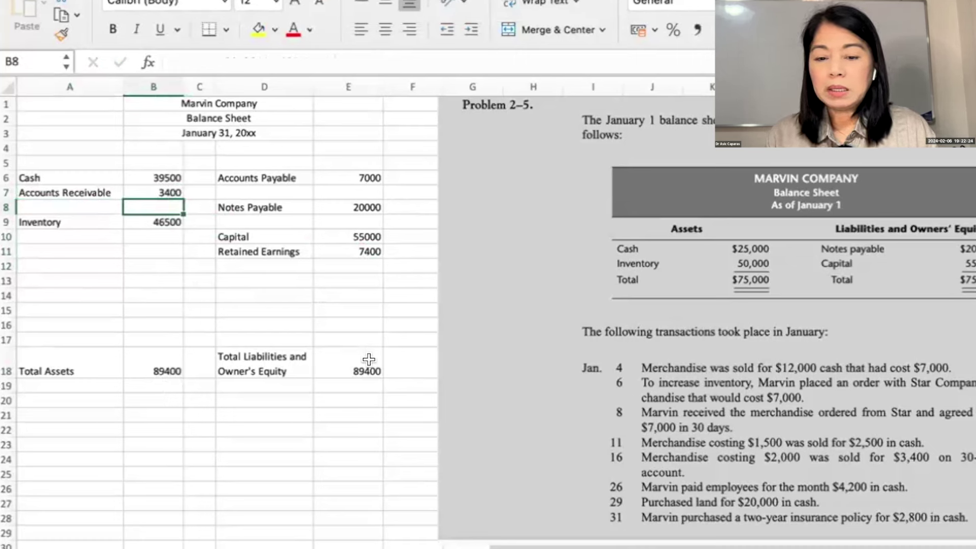
- Record the January 26 employee payment by subtracting 4200 from Cash in B6 and from Retained Earnings in E11
left_click(131, 176)
left_click(316, 62)
type("-4200")
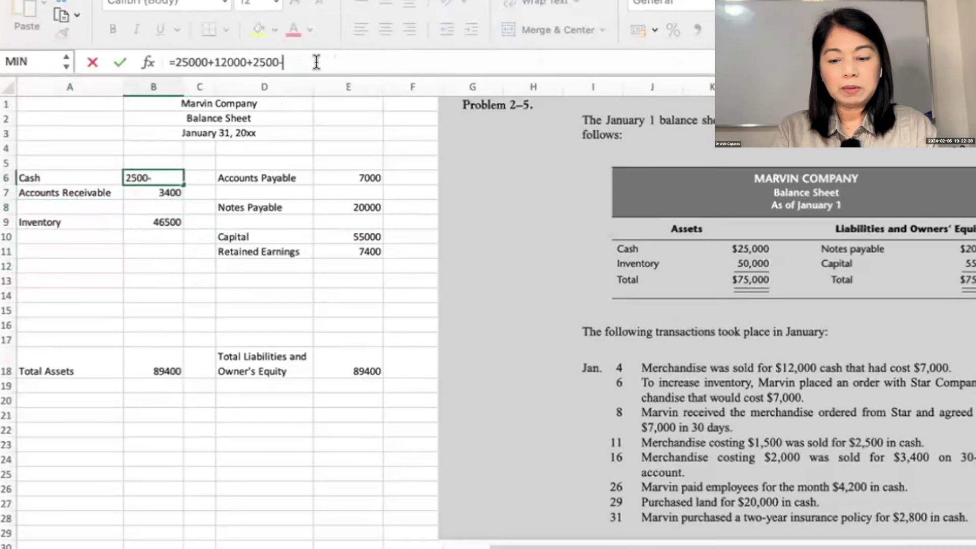
key("Return")
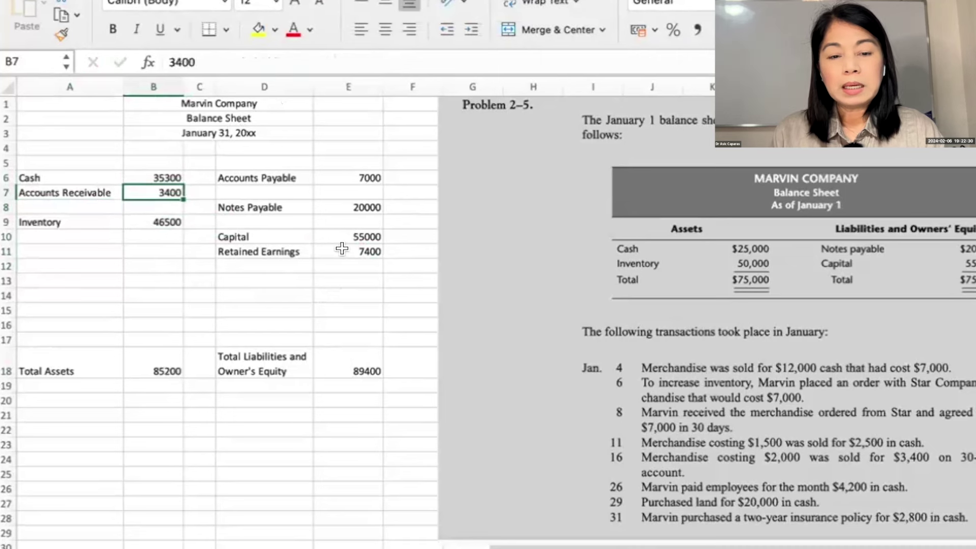
left_click(342, 252)
left_click(377, 63)
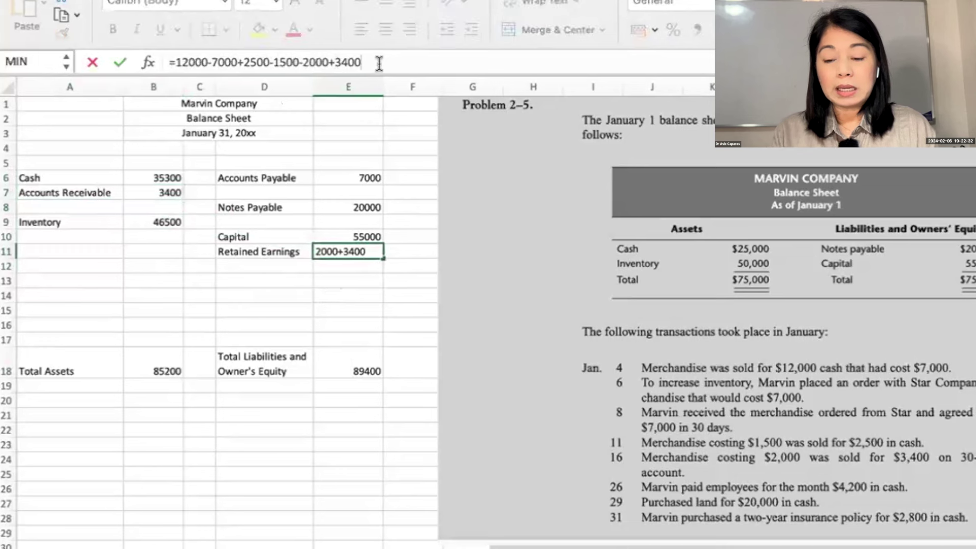
type("-4200")
key("Return")
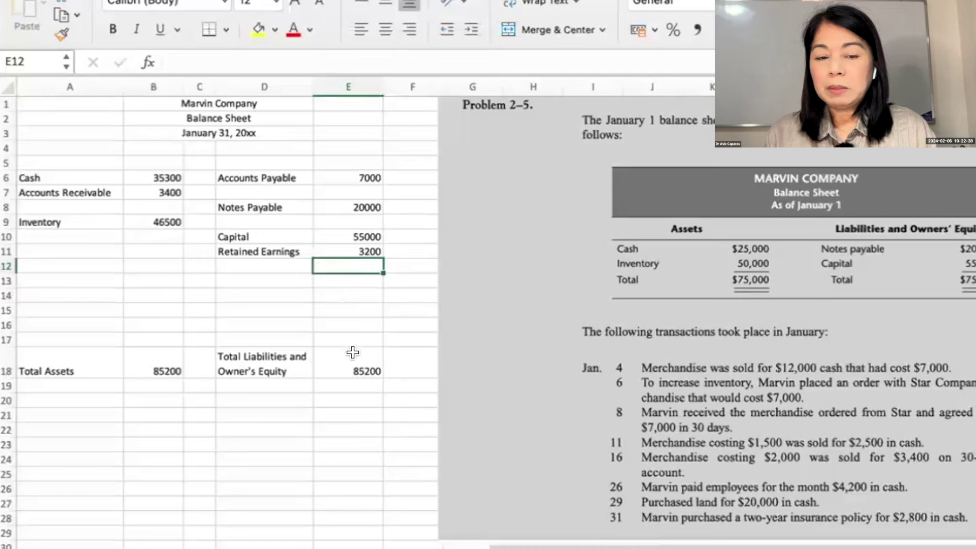
- Add a balance check in E19 with the formula +B18-E18 and fill the cell yellow
left_click(353, 385)
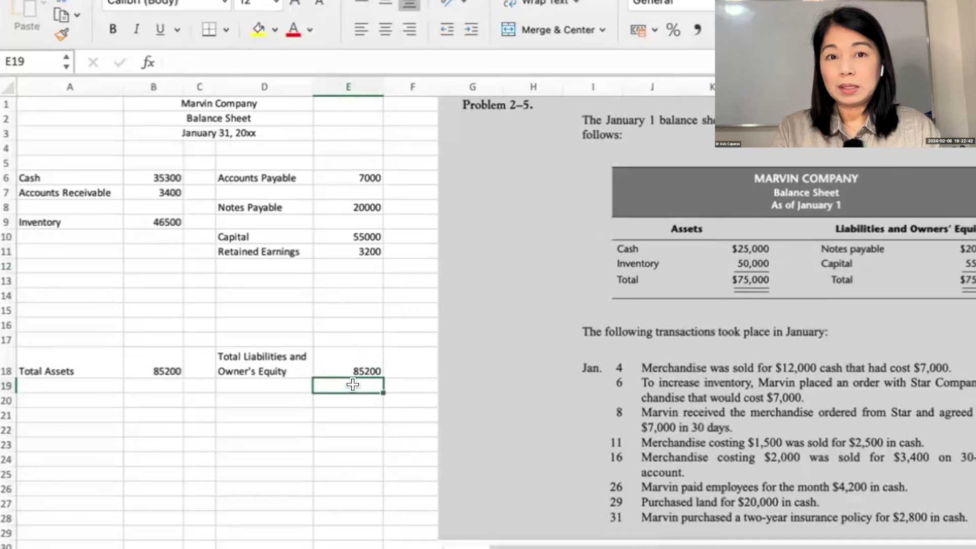
type("+")
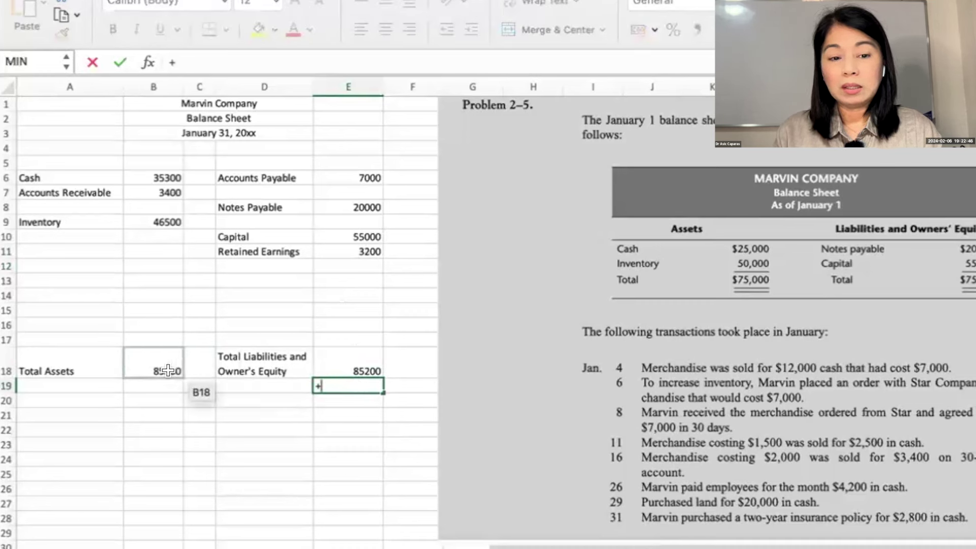
left_click(181, 371)
type("-")
left_click(365, 371)
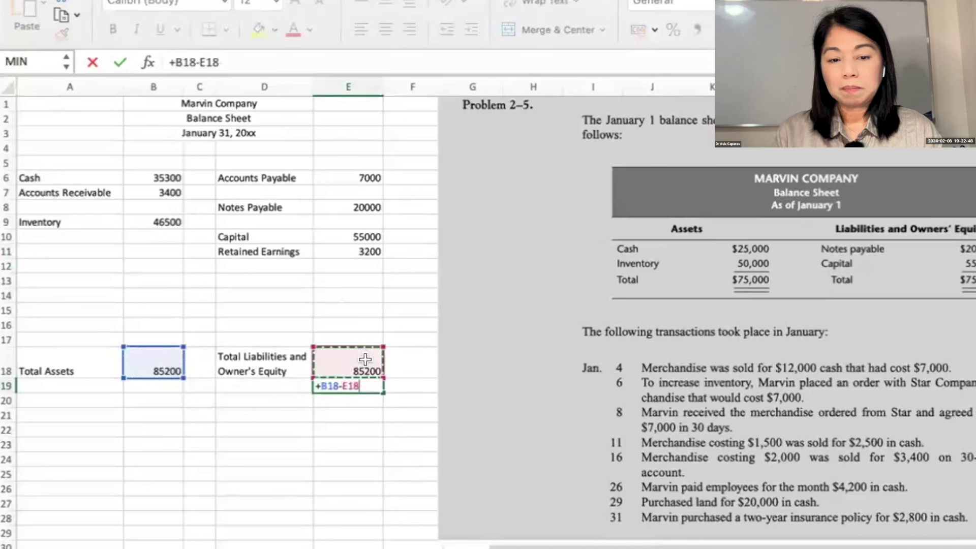
key("Return")
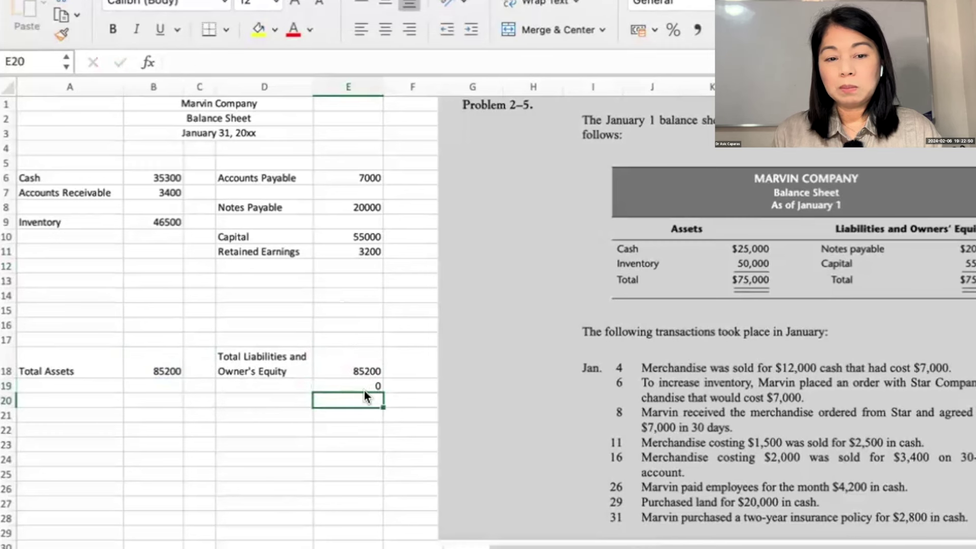
left_click(363, 386)
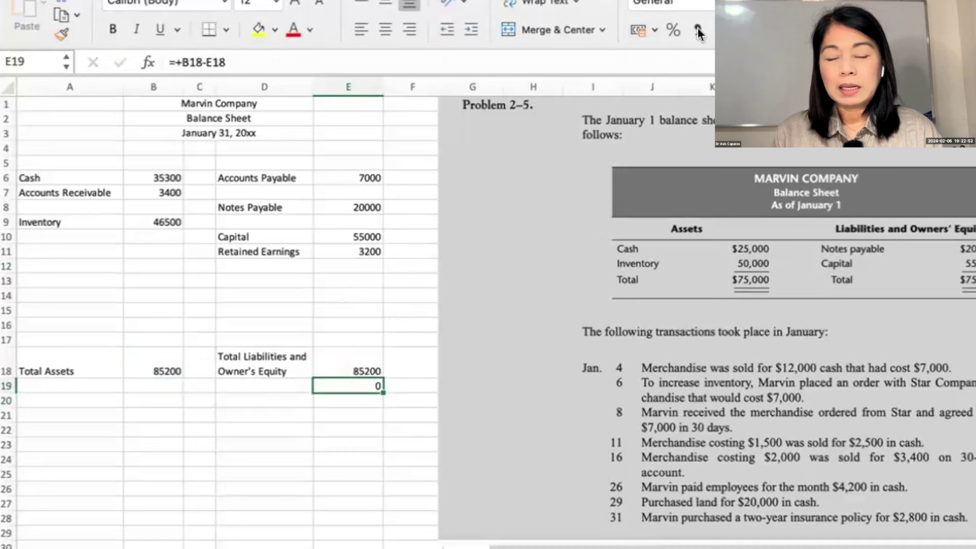
left_click(258, 30)
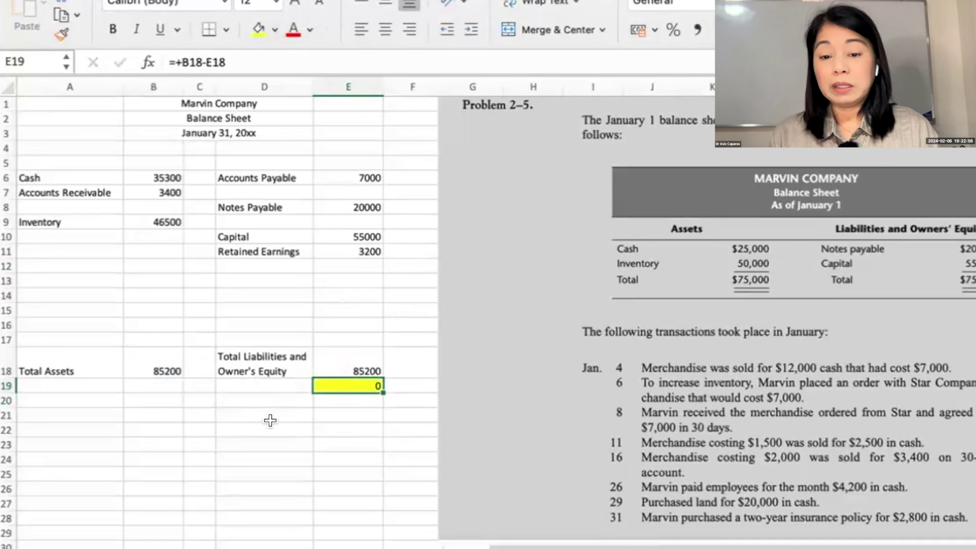
left_click(263, 481)
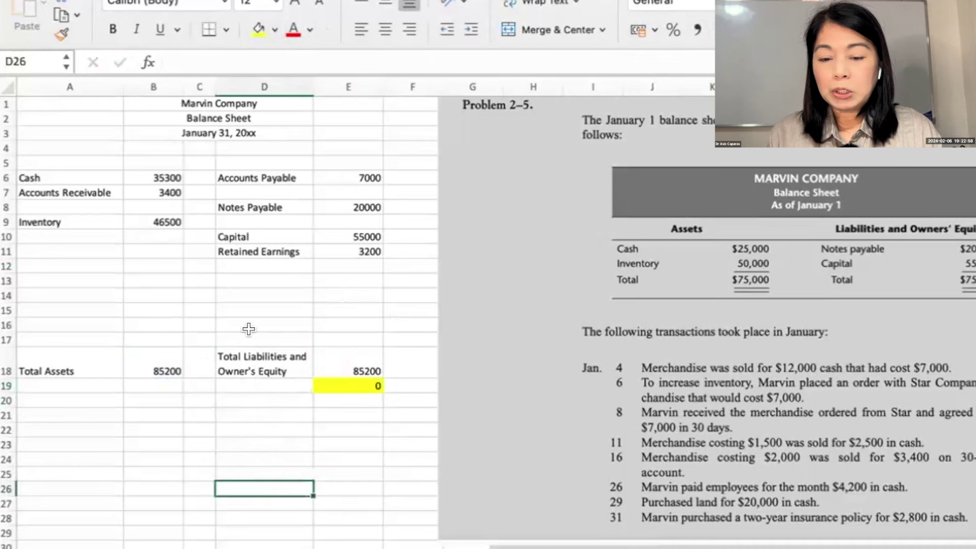
- Add a Land line below Inventory in row 10 with a value of 20000 for the January 29 purchase
left_click(86, 240)
type("Land")
key("Tab")
type("200")
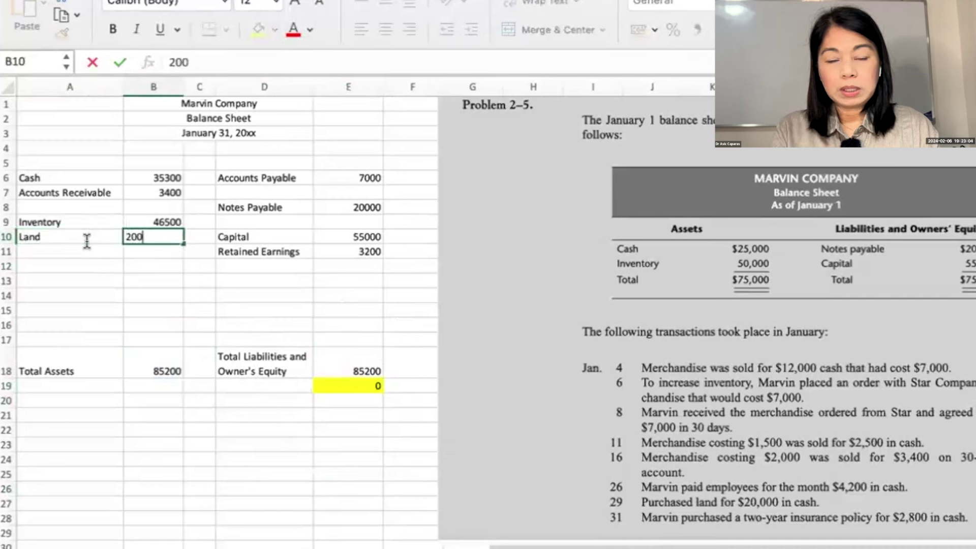
type("00")
key("Return")
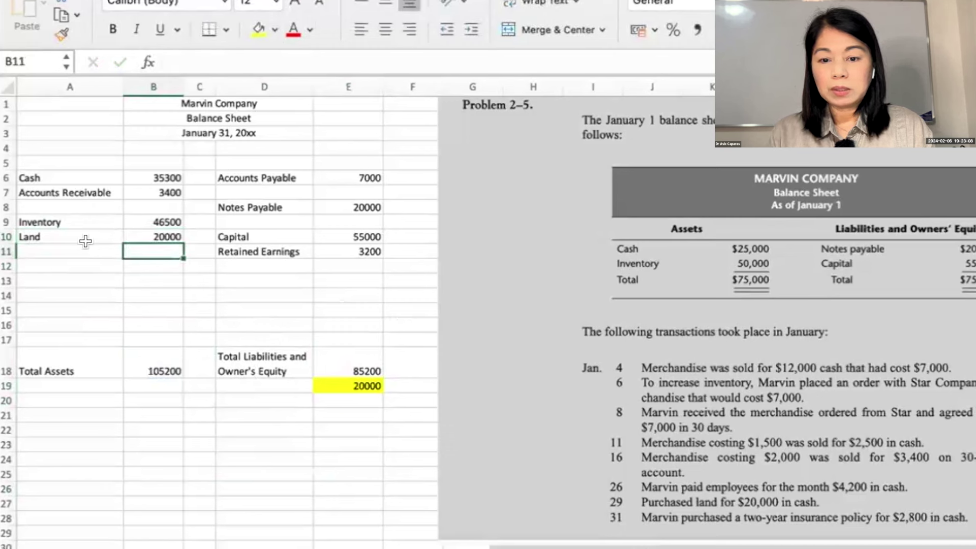
- Record the cash paid for the January 29 land purchase by appending -20000 to the Cash formula in B6
left_click(169, 176)
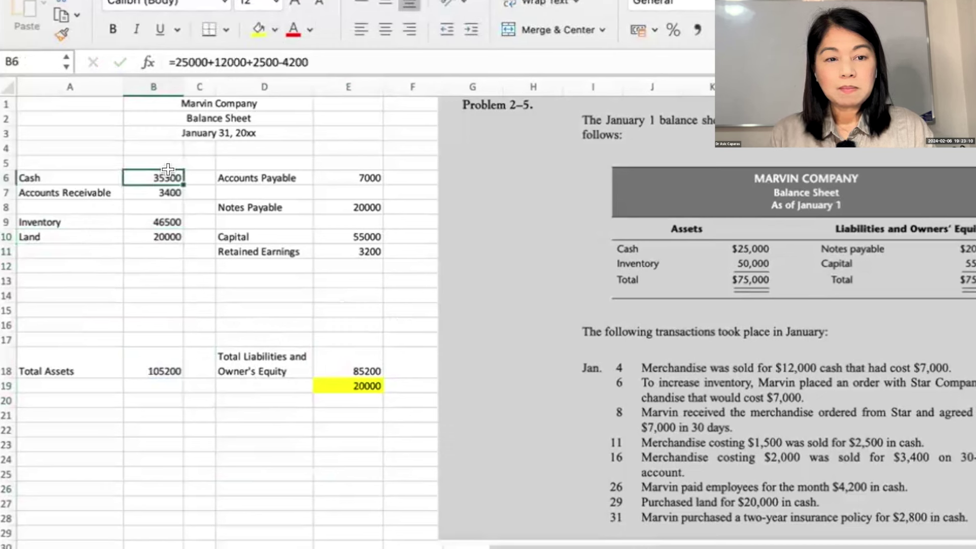
left_click(329, 62)
type("-20000")
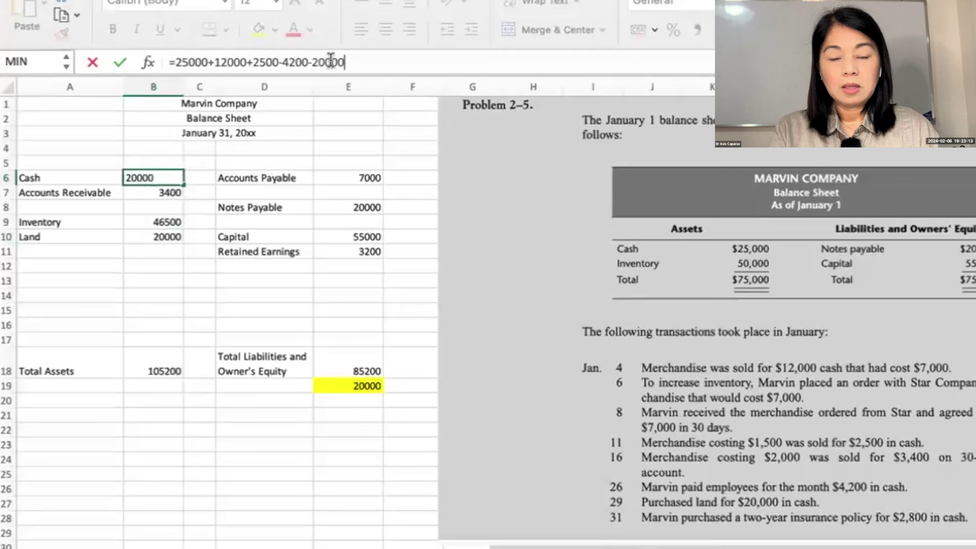
key("Return")
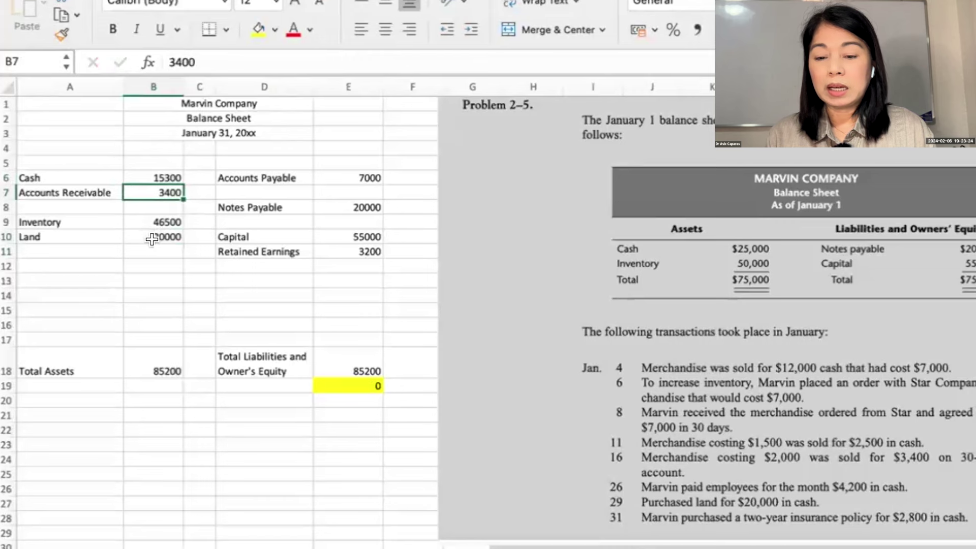
- Add a Prepaid Insurance line in row 8 with a value of 2800 for the January 31 policy purchase
left_click(238, 193)
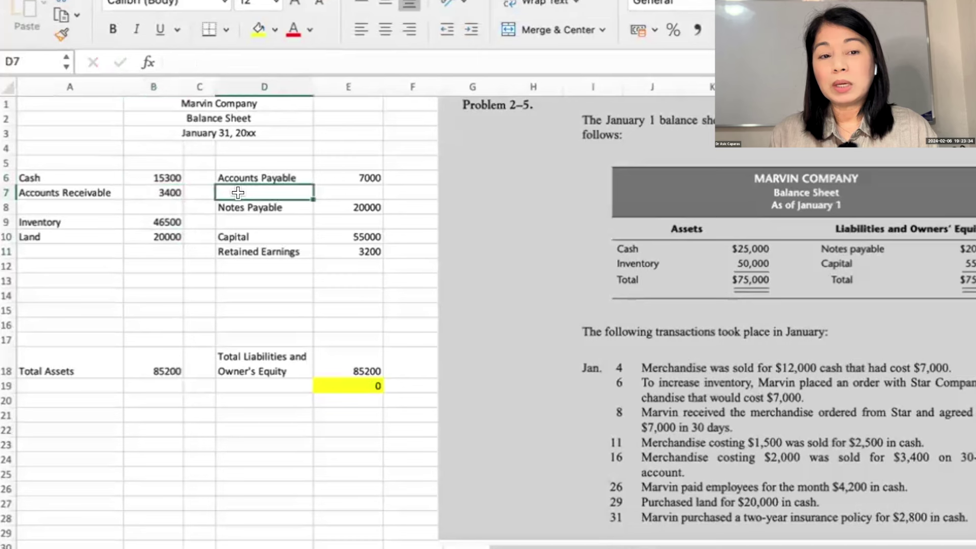
left_click(100, 208)
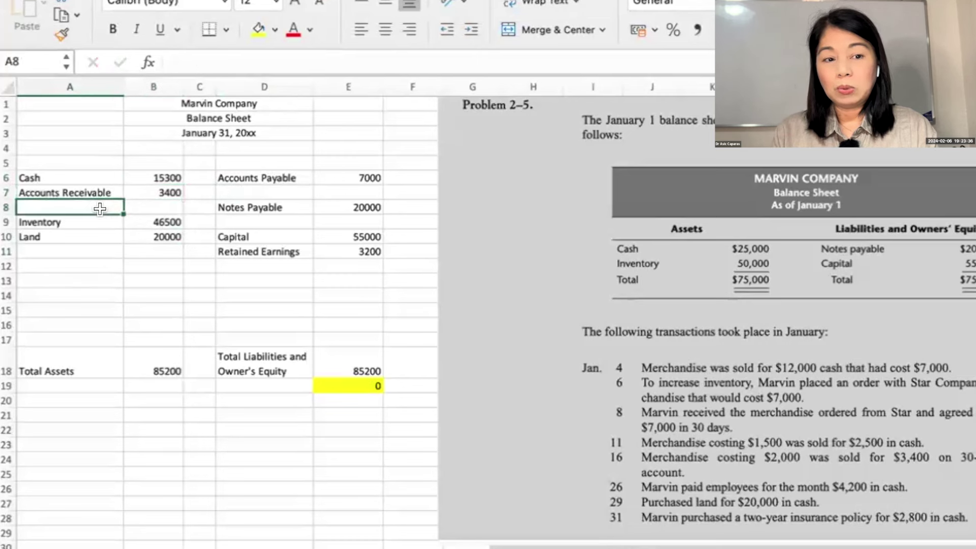
type("Prepaid Insurance")
key("Tab")
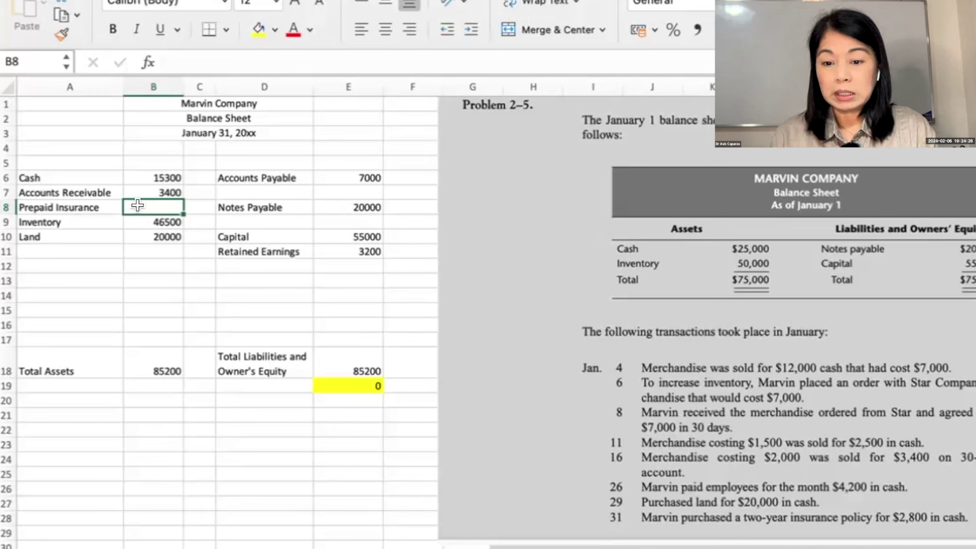
type("2800")
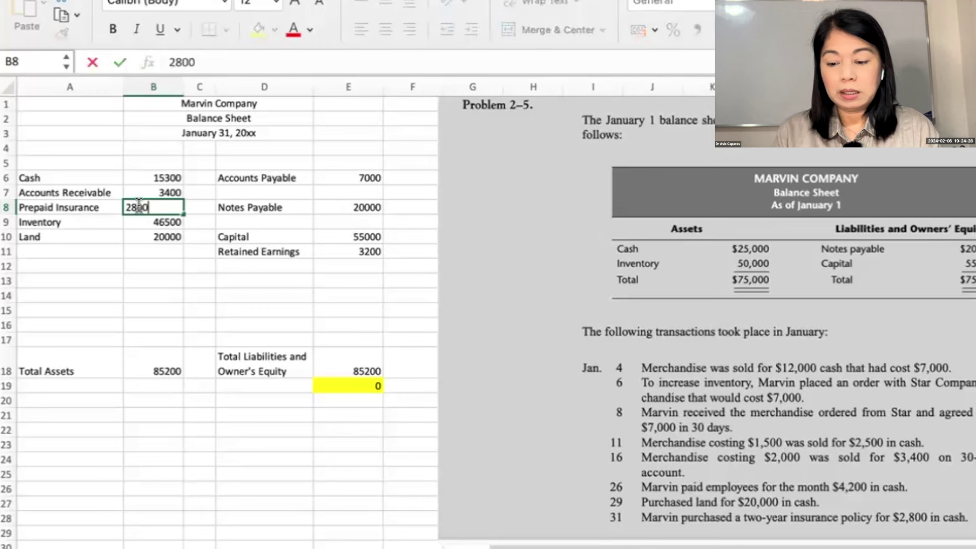
- Append -2800 to the Cash formula in B6 for the insurance payment and check the balance difference in E19
key("Up")
key("Up")
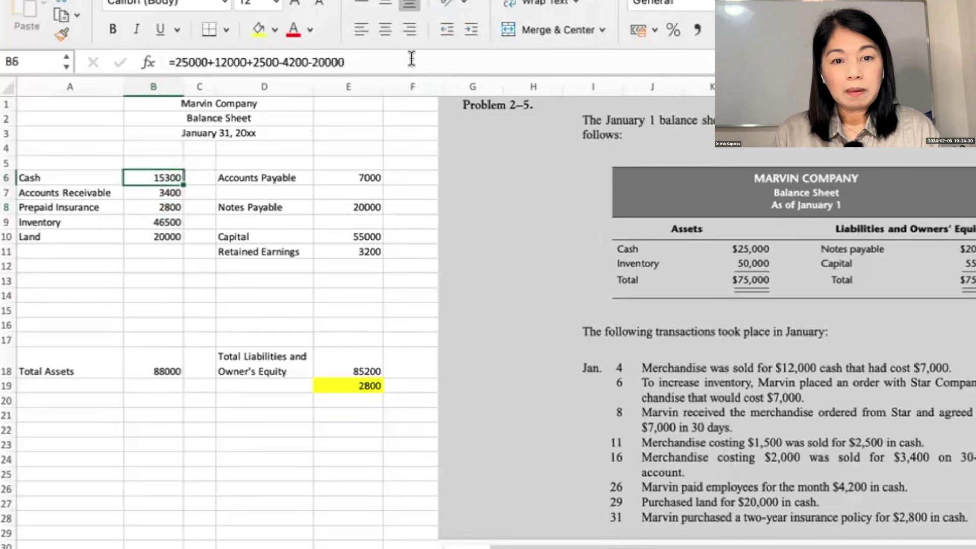
left_click(412, 59)
type("-2800")
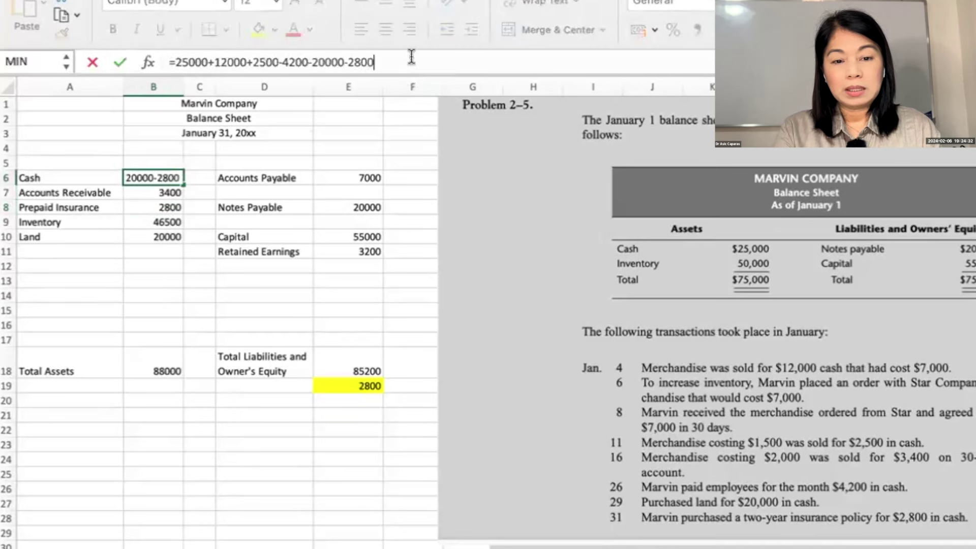
key("Return")
left_click(365, 387)
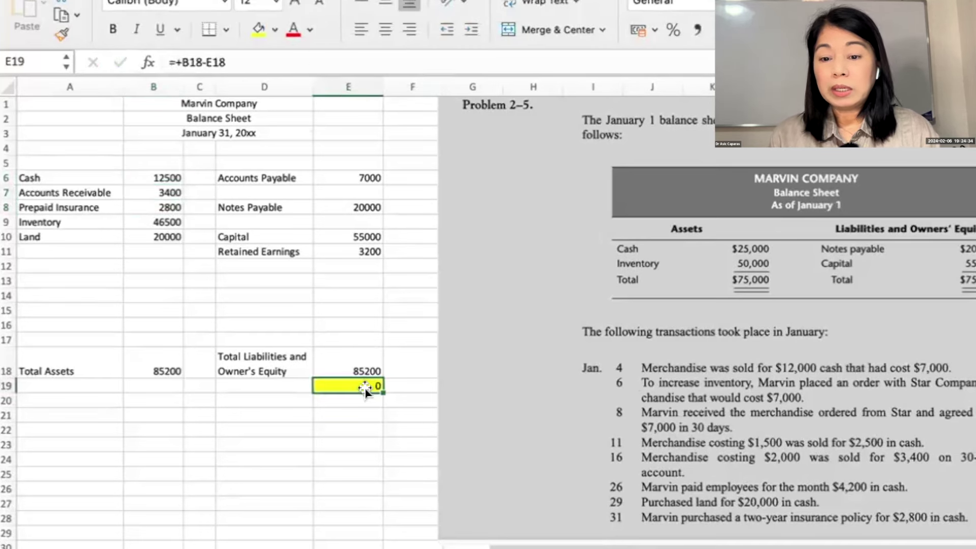